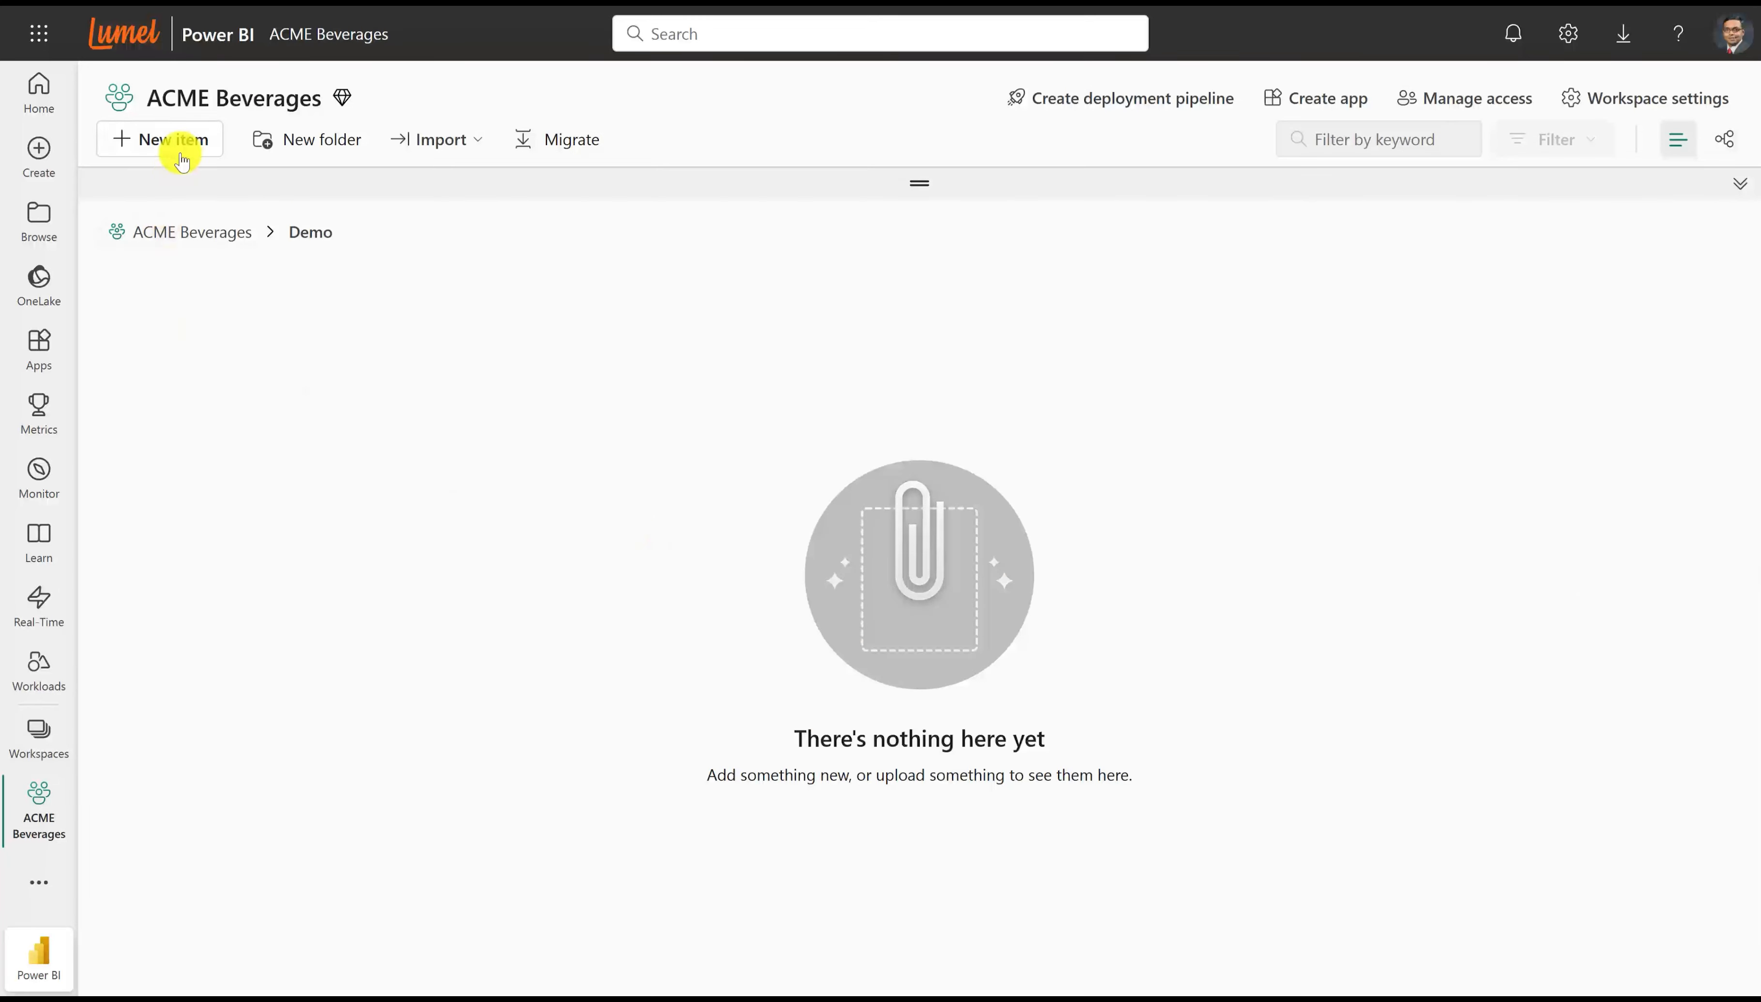
Create a Lumel EPM item named "2026 Planning App" in the Demo folder of the ACME Beverages workspace.
click(171, 142)
click(798, 276)
click(767, 388)
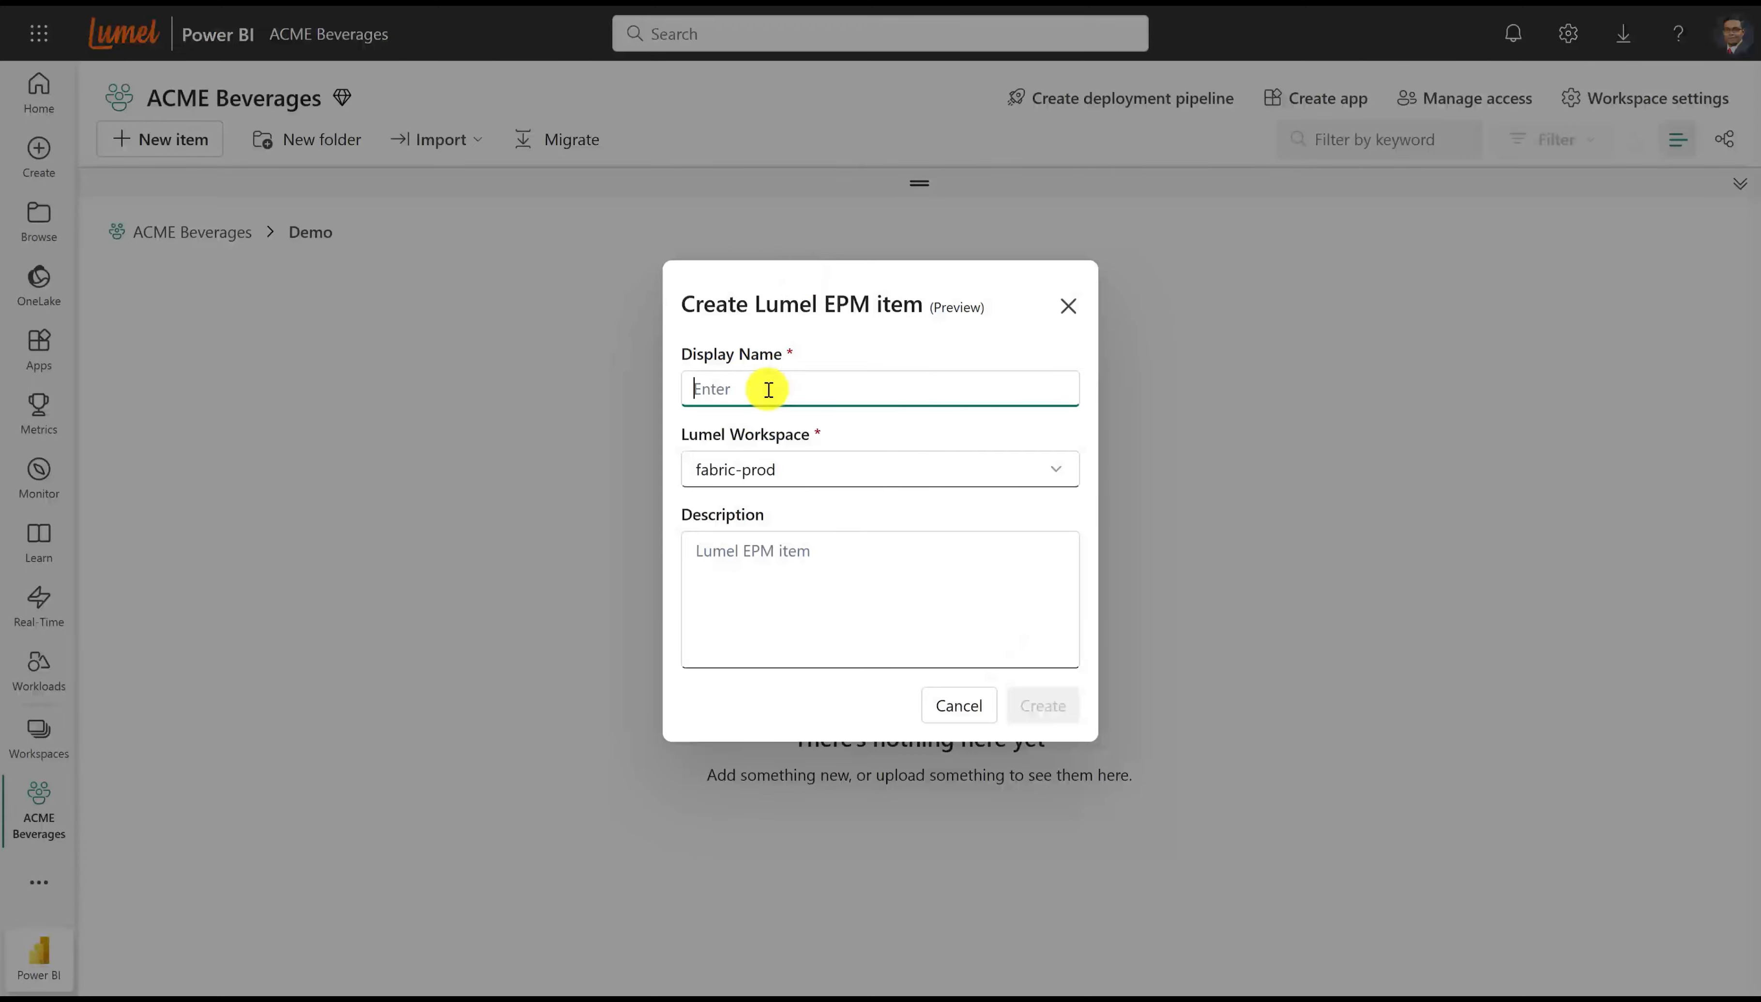
text(202)
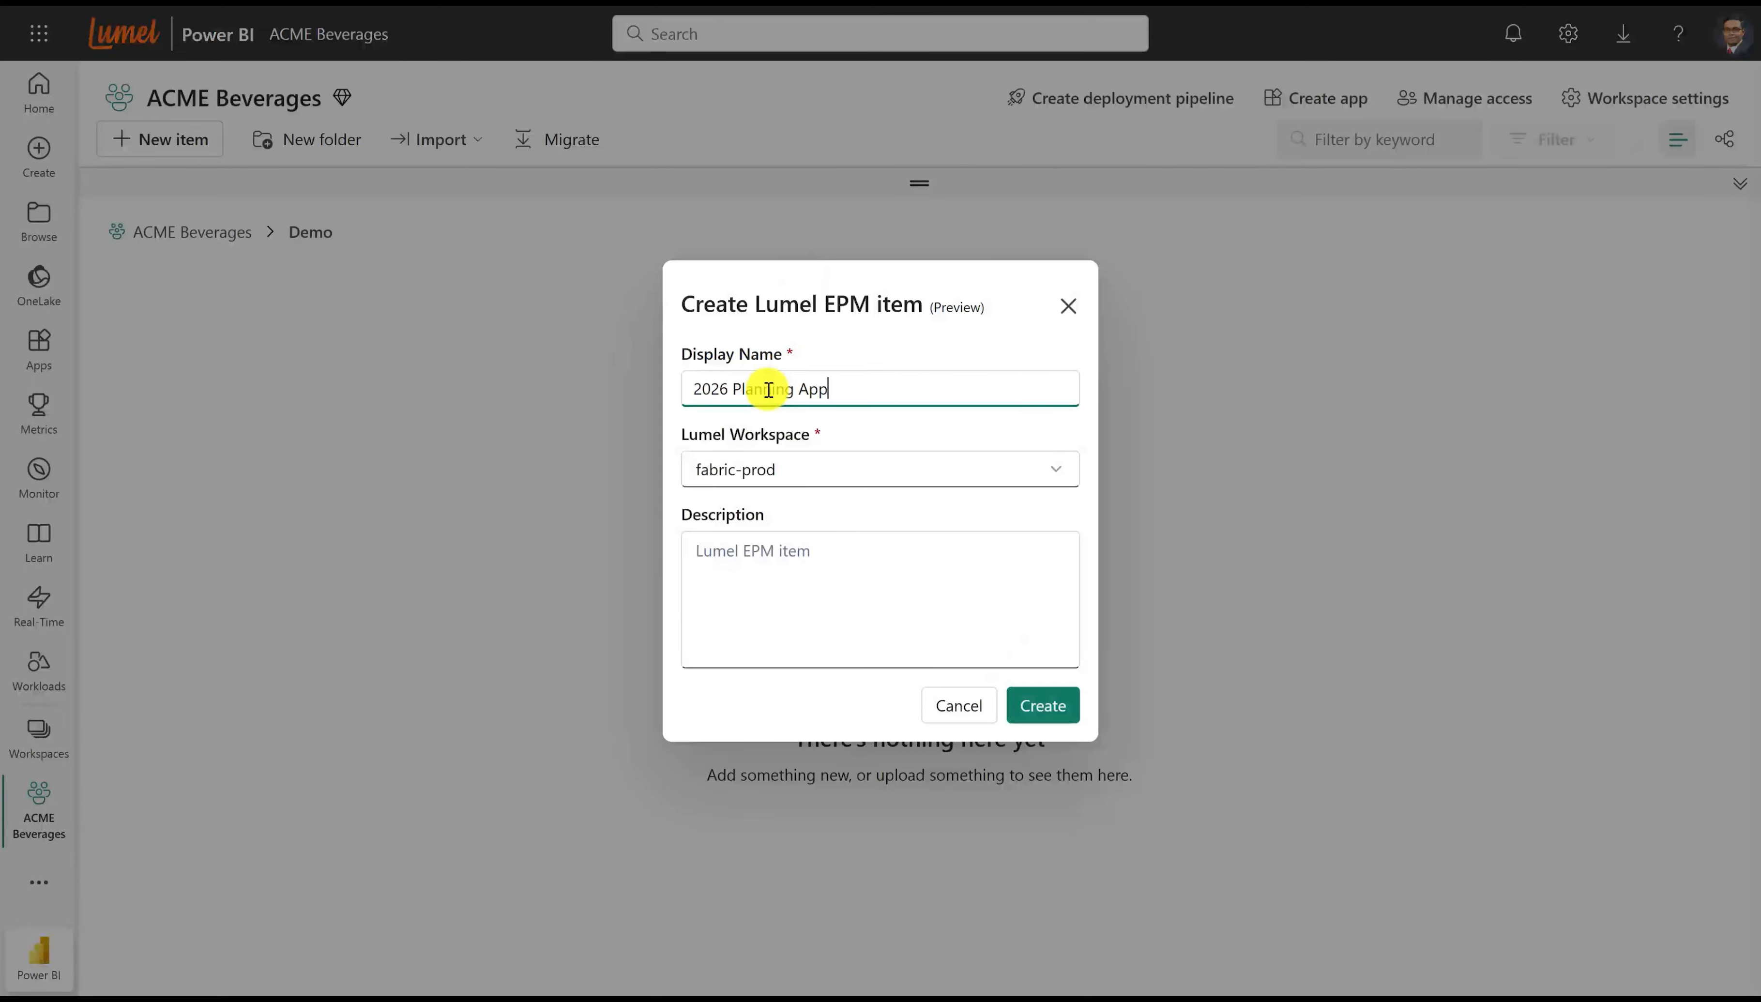
text(6 Planning App)
click(1041, 704)
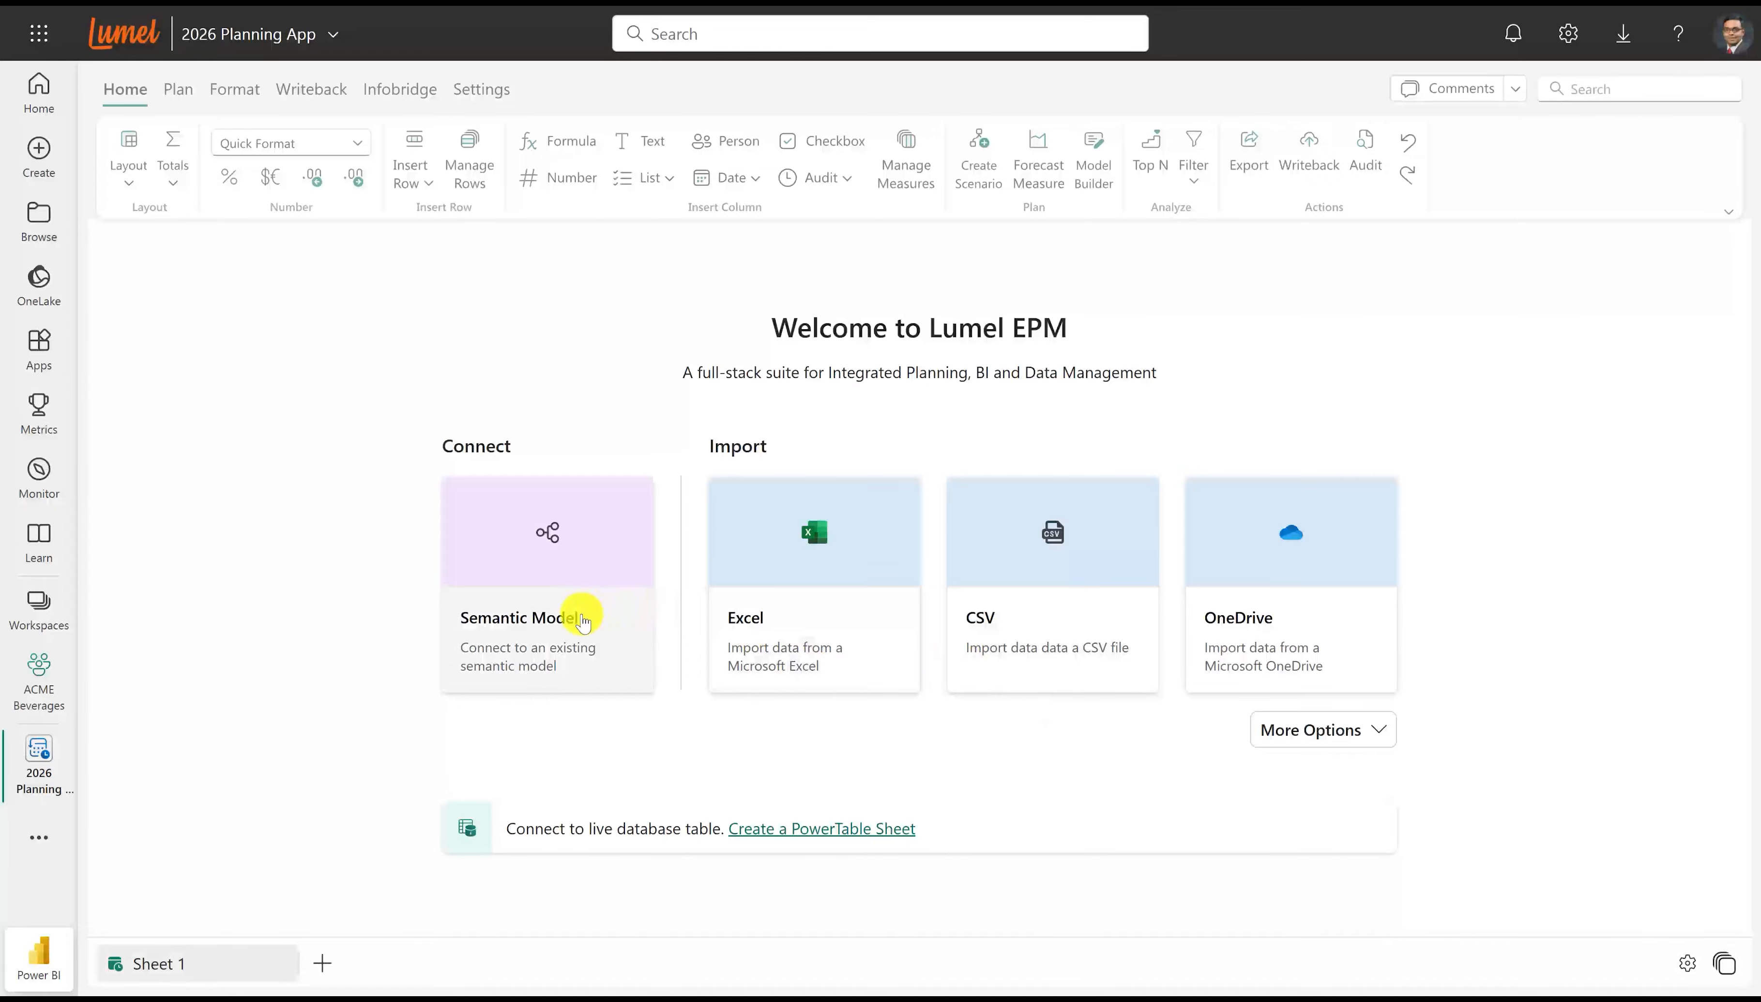
Connect to the ACME Beverages EPM Model semantic model and add Gross Revenue_USD from Measure_Table as the value.
click(581, 619)
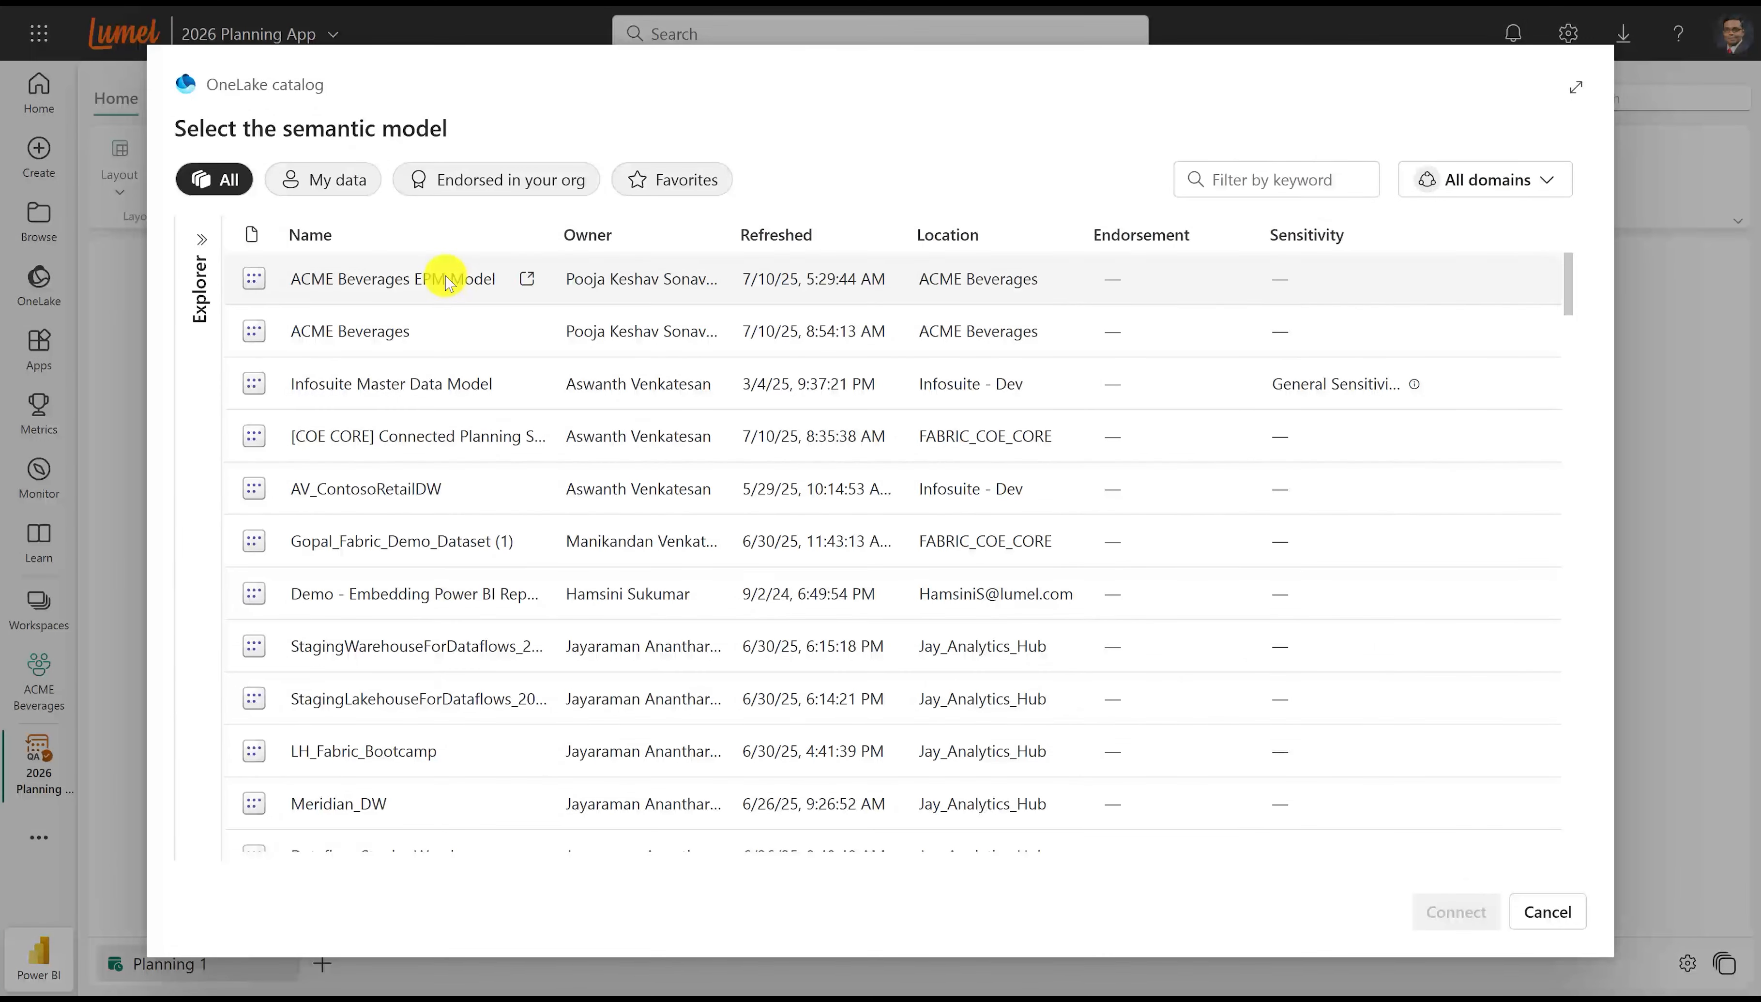
double_click(445, 279)
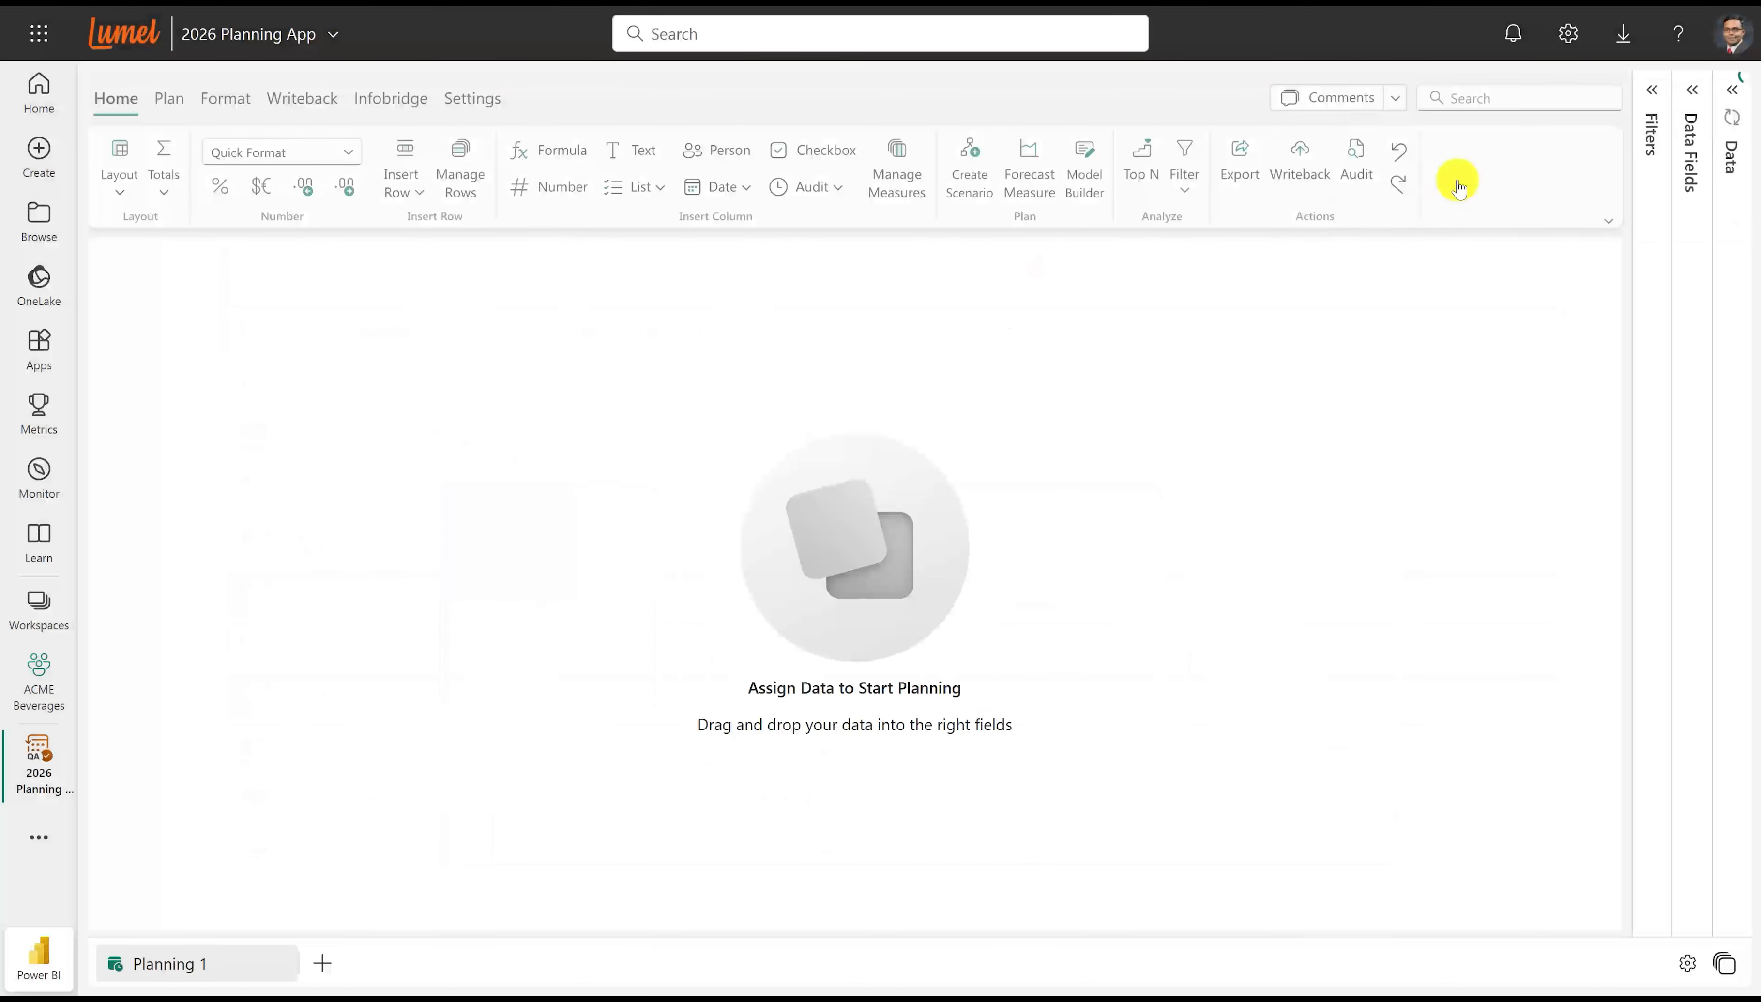
click(1733, 140)
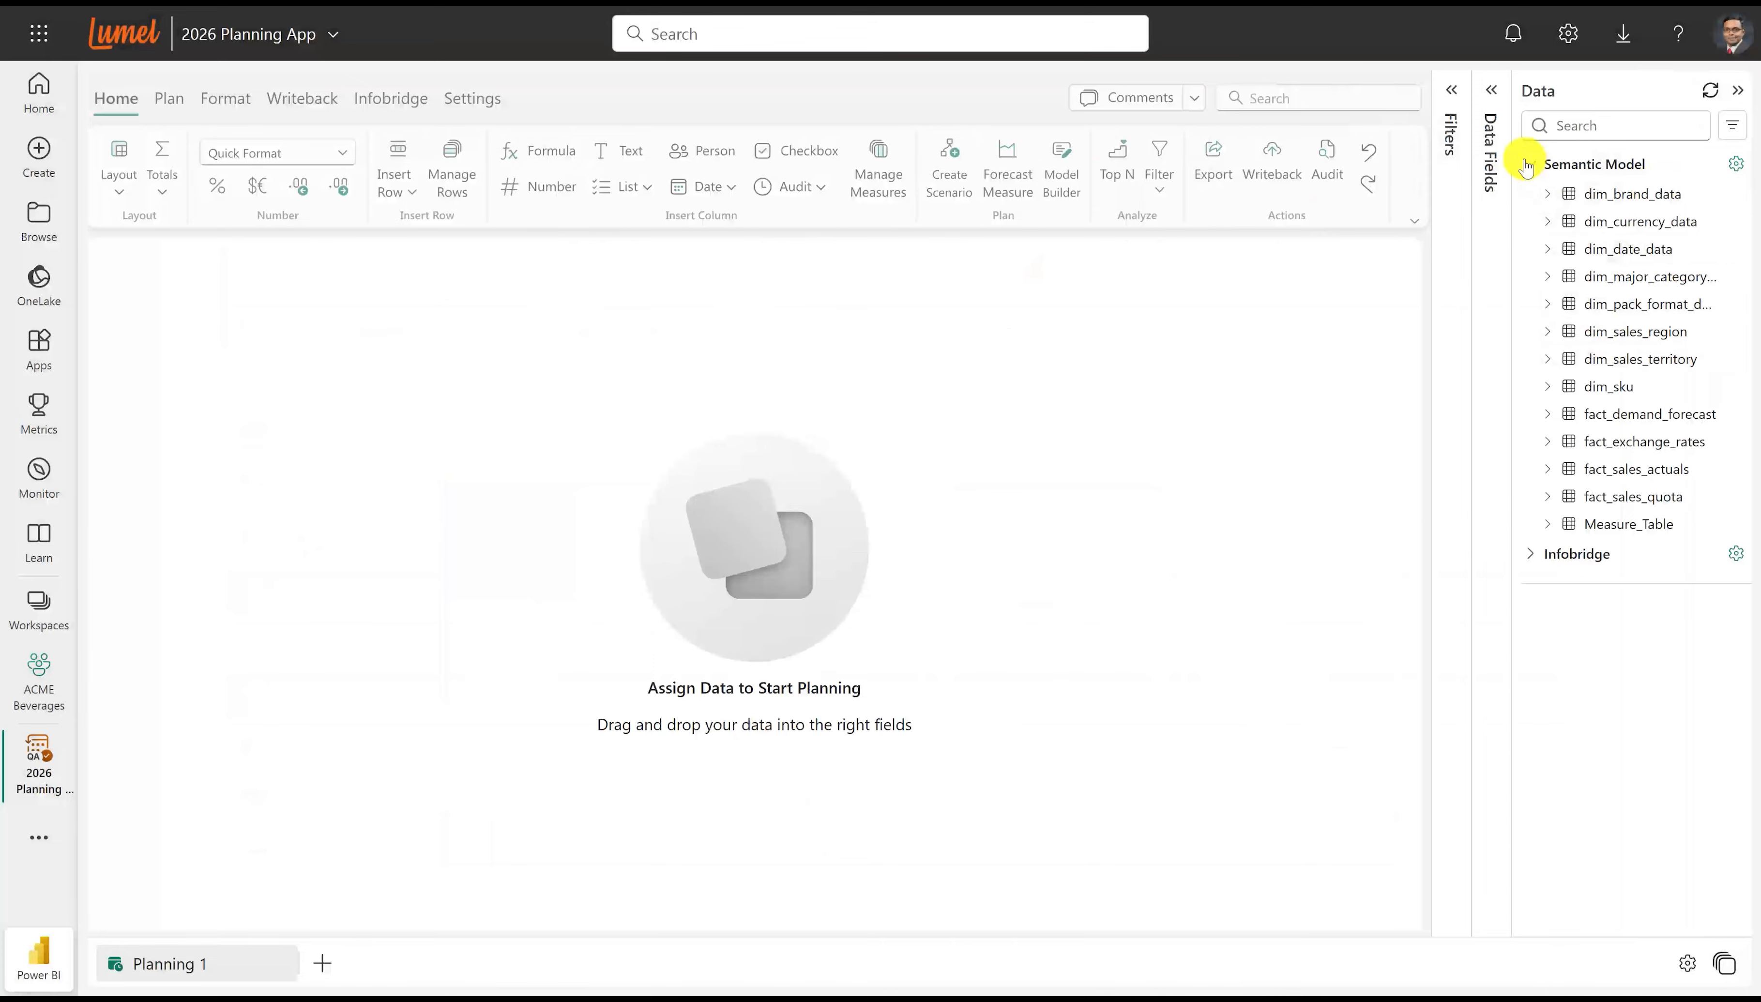
click(1548, 524)
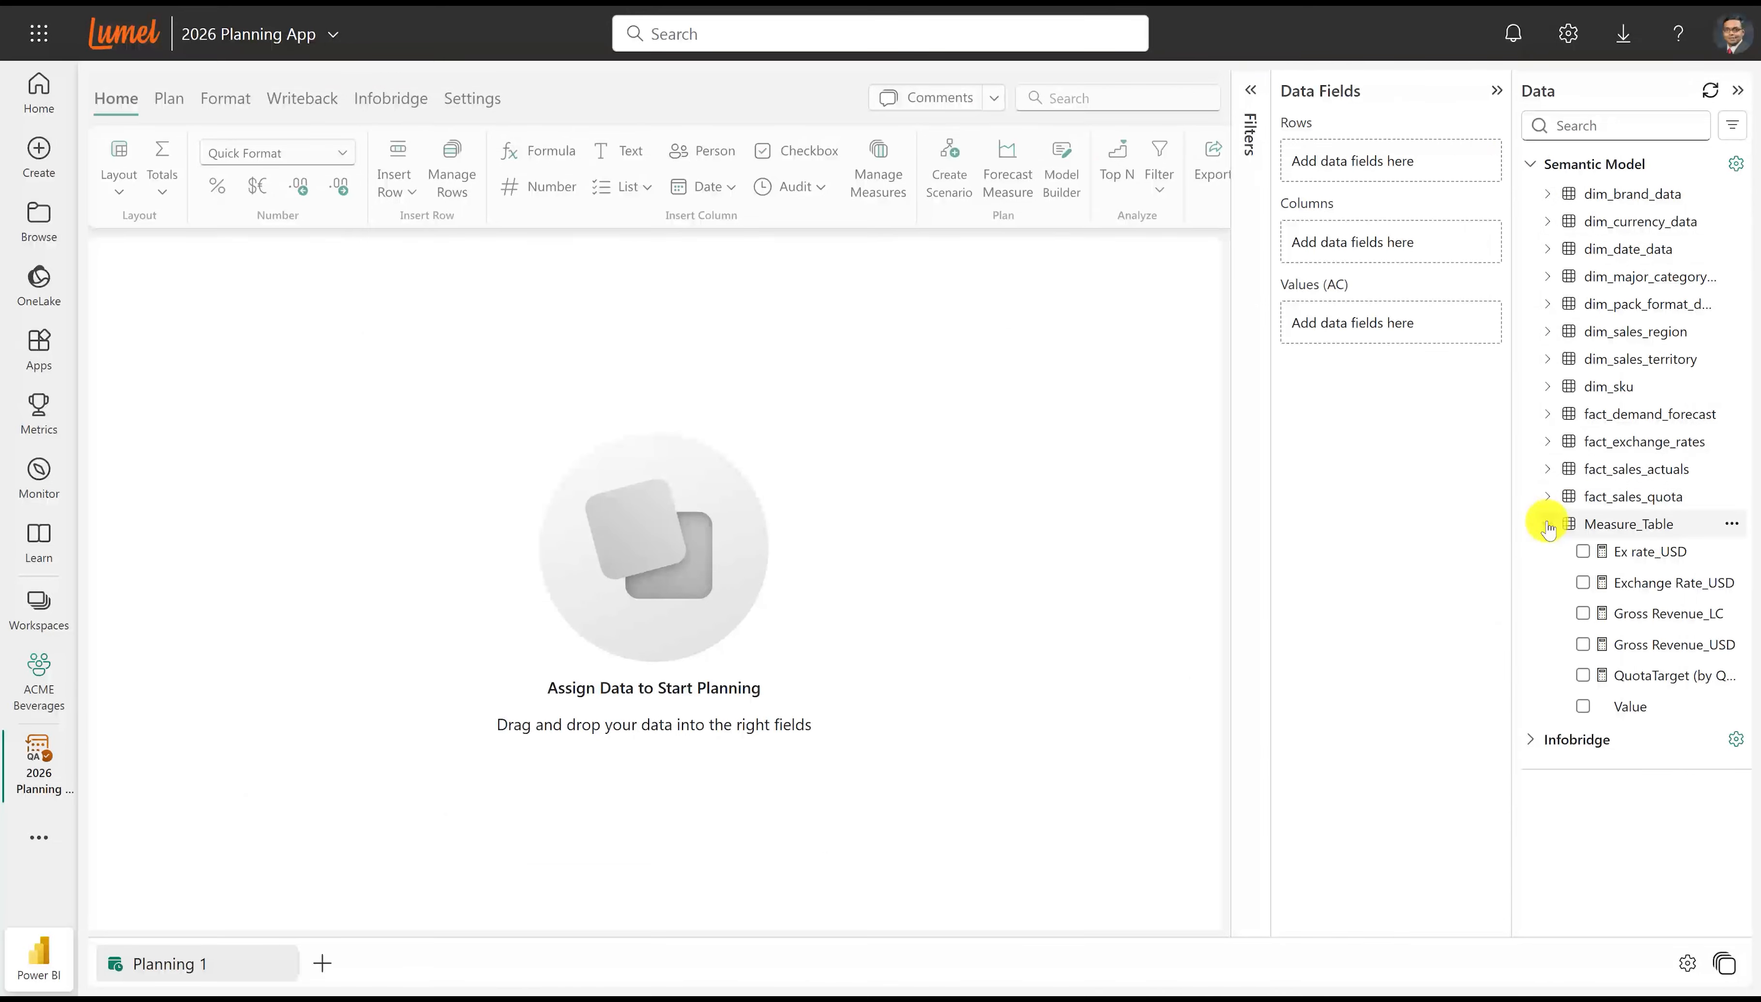
click(1582, 644)
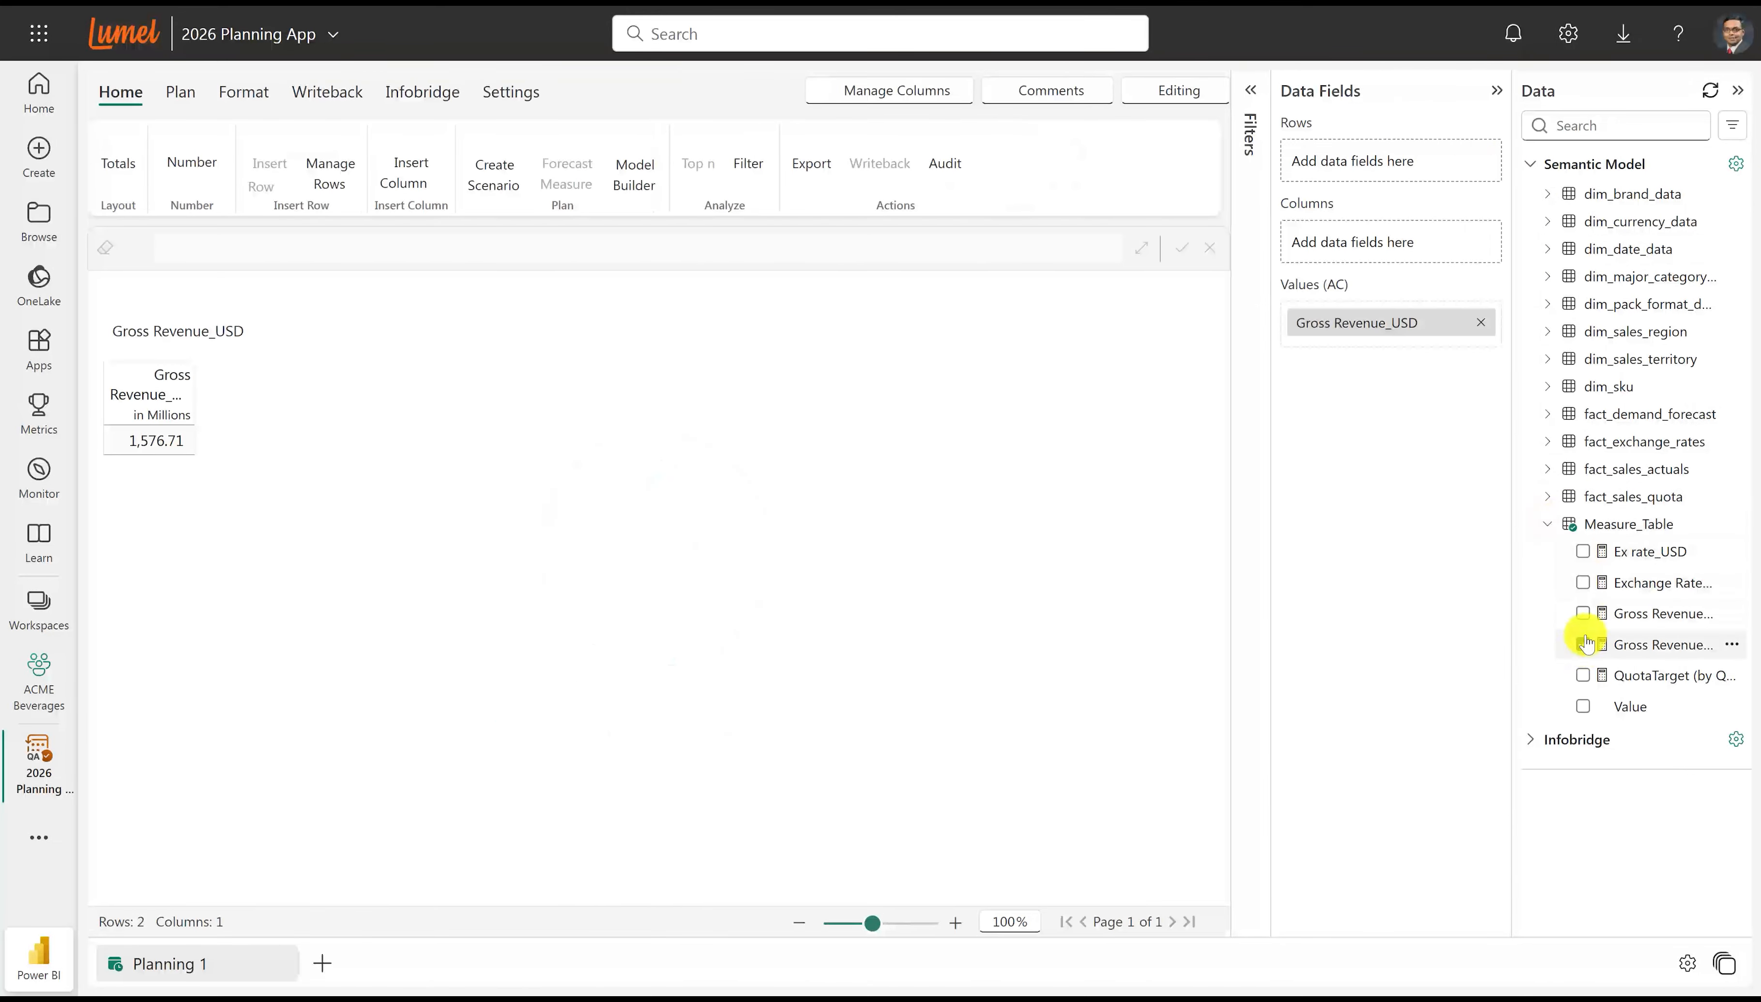
Add RegionName, MajorCategoryName and BrandName as the row fields, in that order.
click(1547, 525)
click(1547, 331)
click(1583, 420)
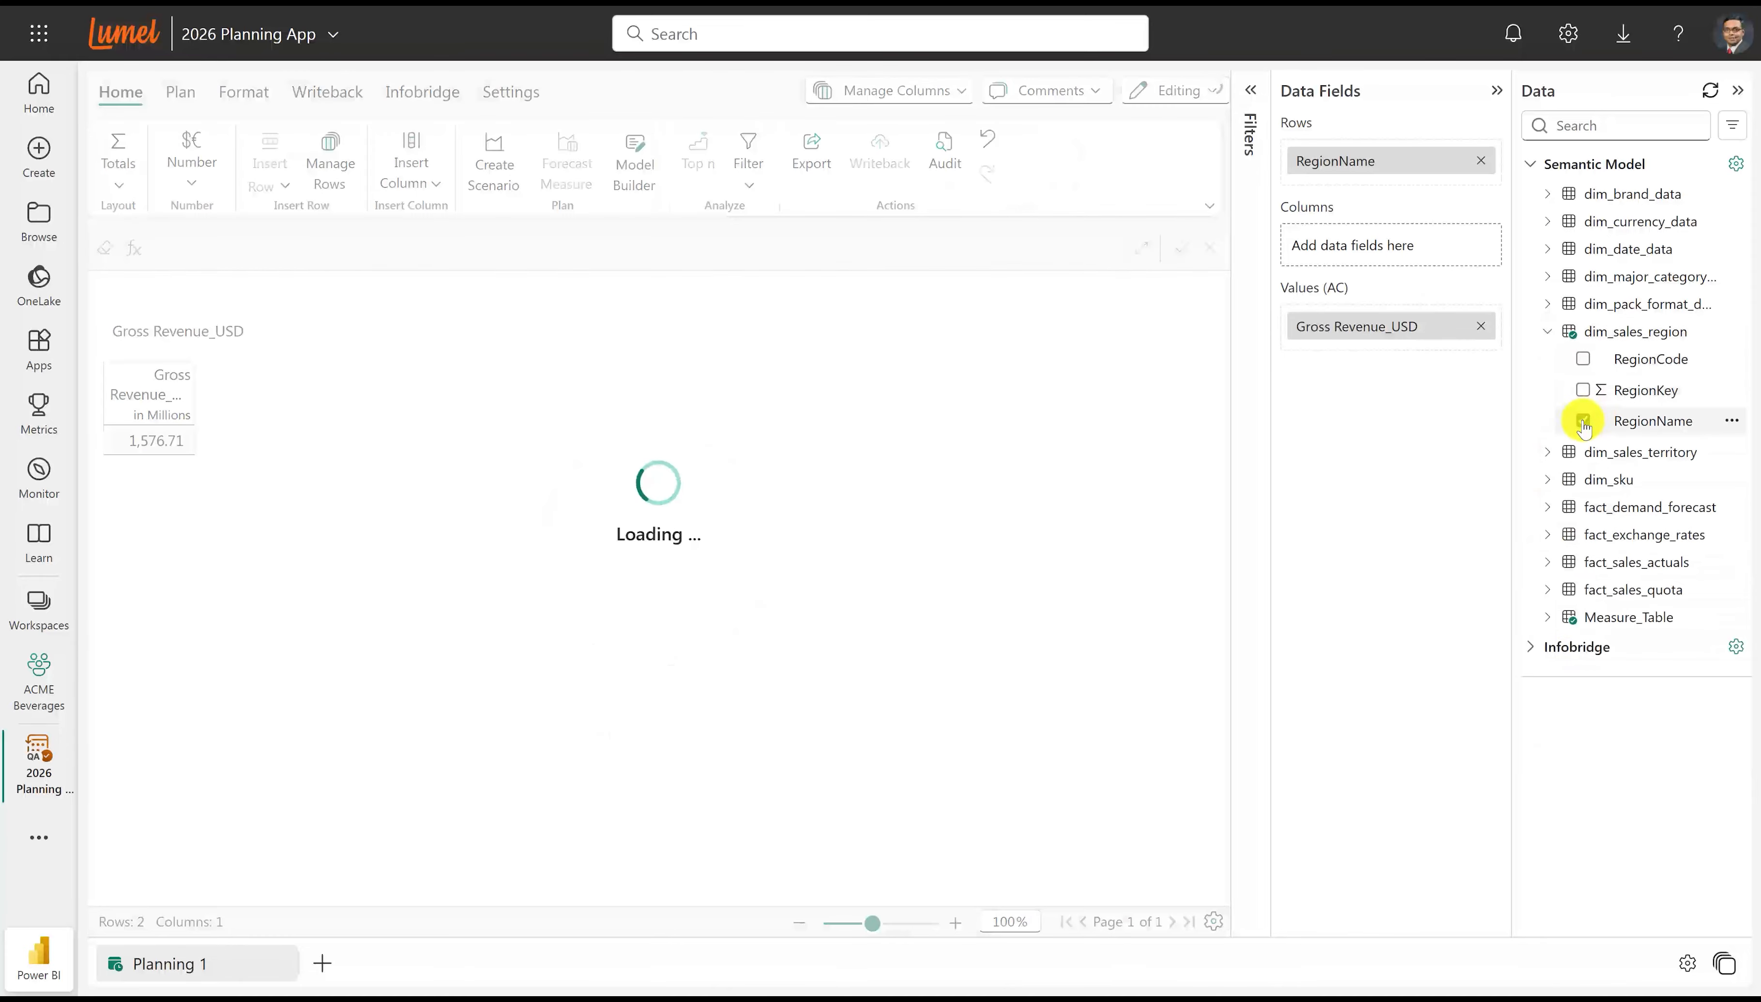
click(1547, 331)
click(1547, 276)
drag(1664, 335, 1378, 191)
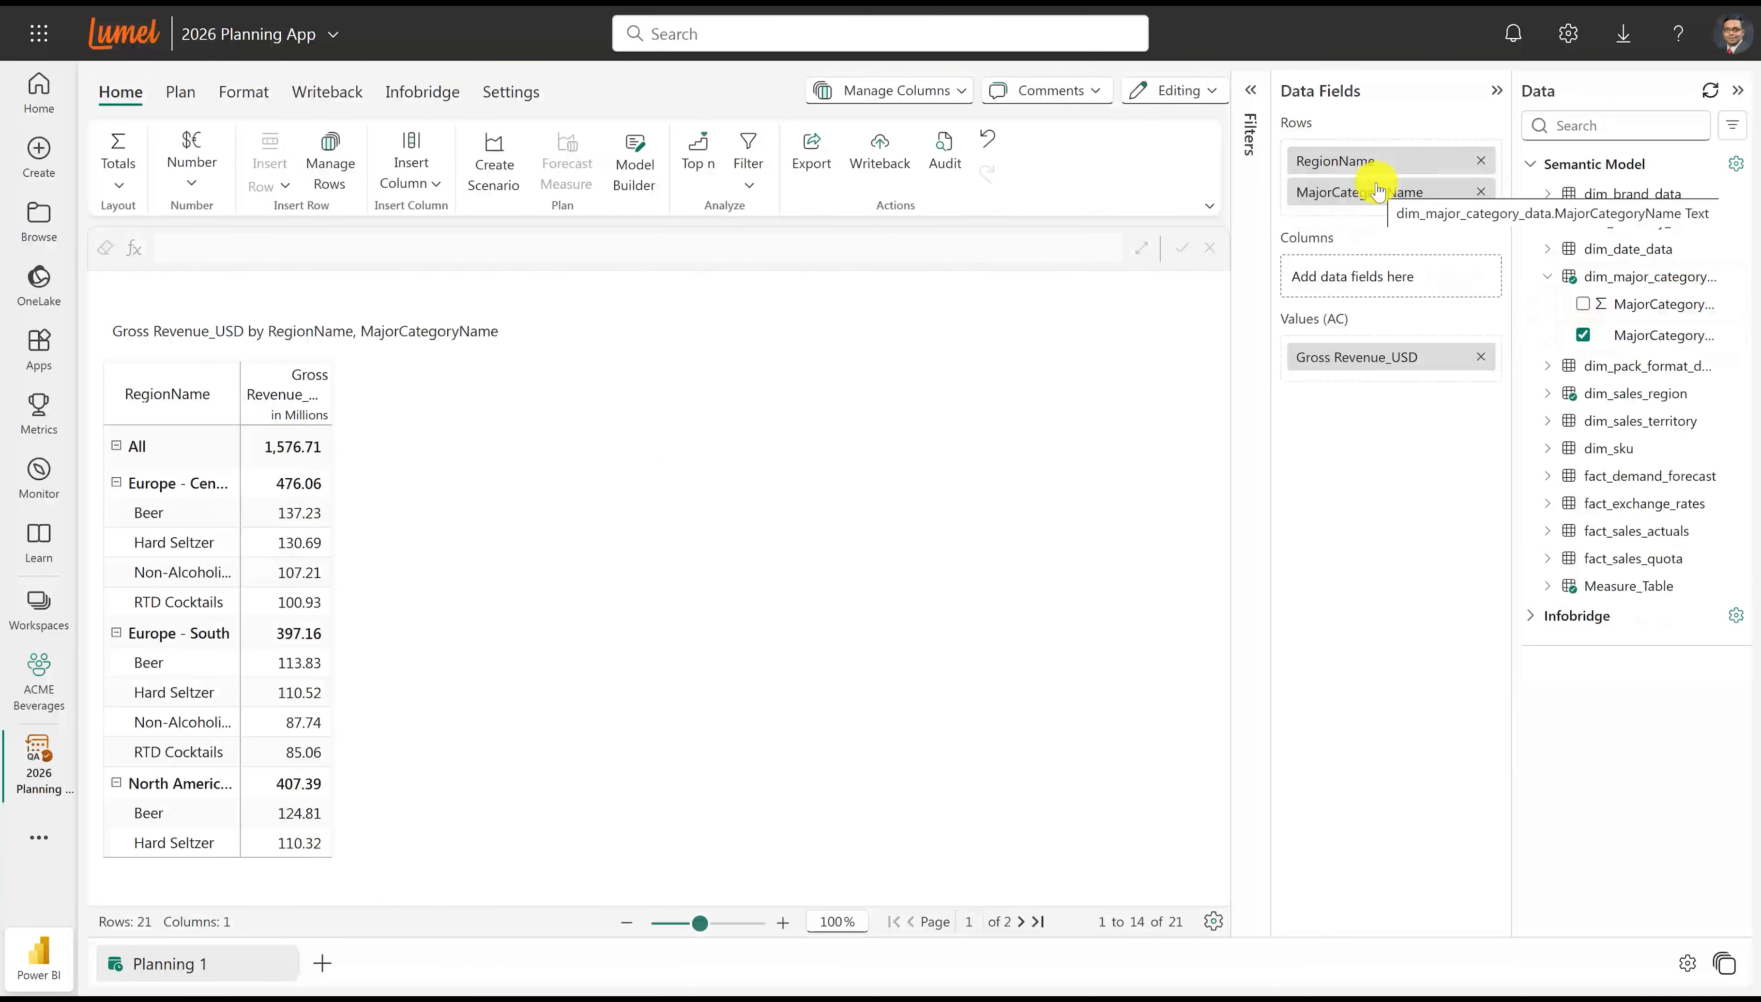
click(1547, 276)
click(1547, 194)
drag(1601, 283, 1366, 222)
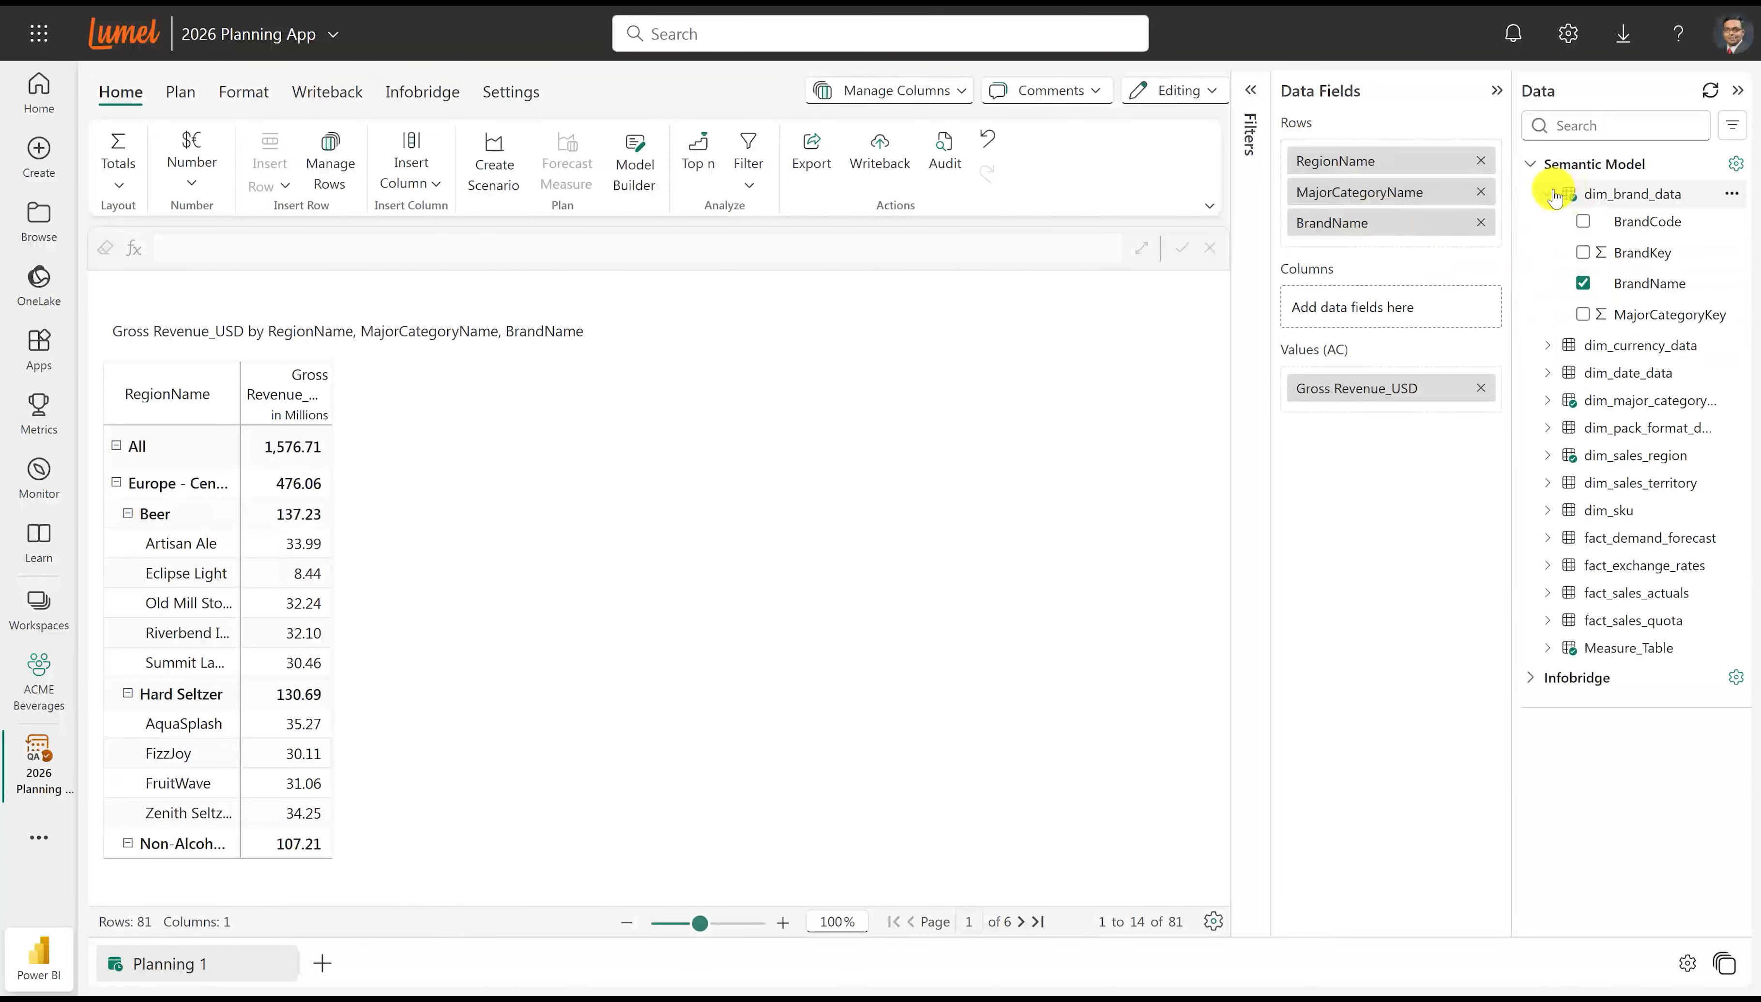
Add Year, Quarter and MonthName from dim_date_data as column fields and expand 2025 down to the months of Q4.
click(1547, 194)
click(1547, 249)
drag(1627, 679, 1385, 312)
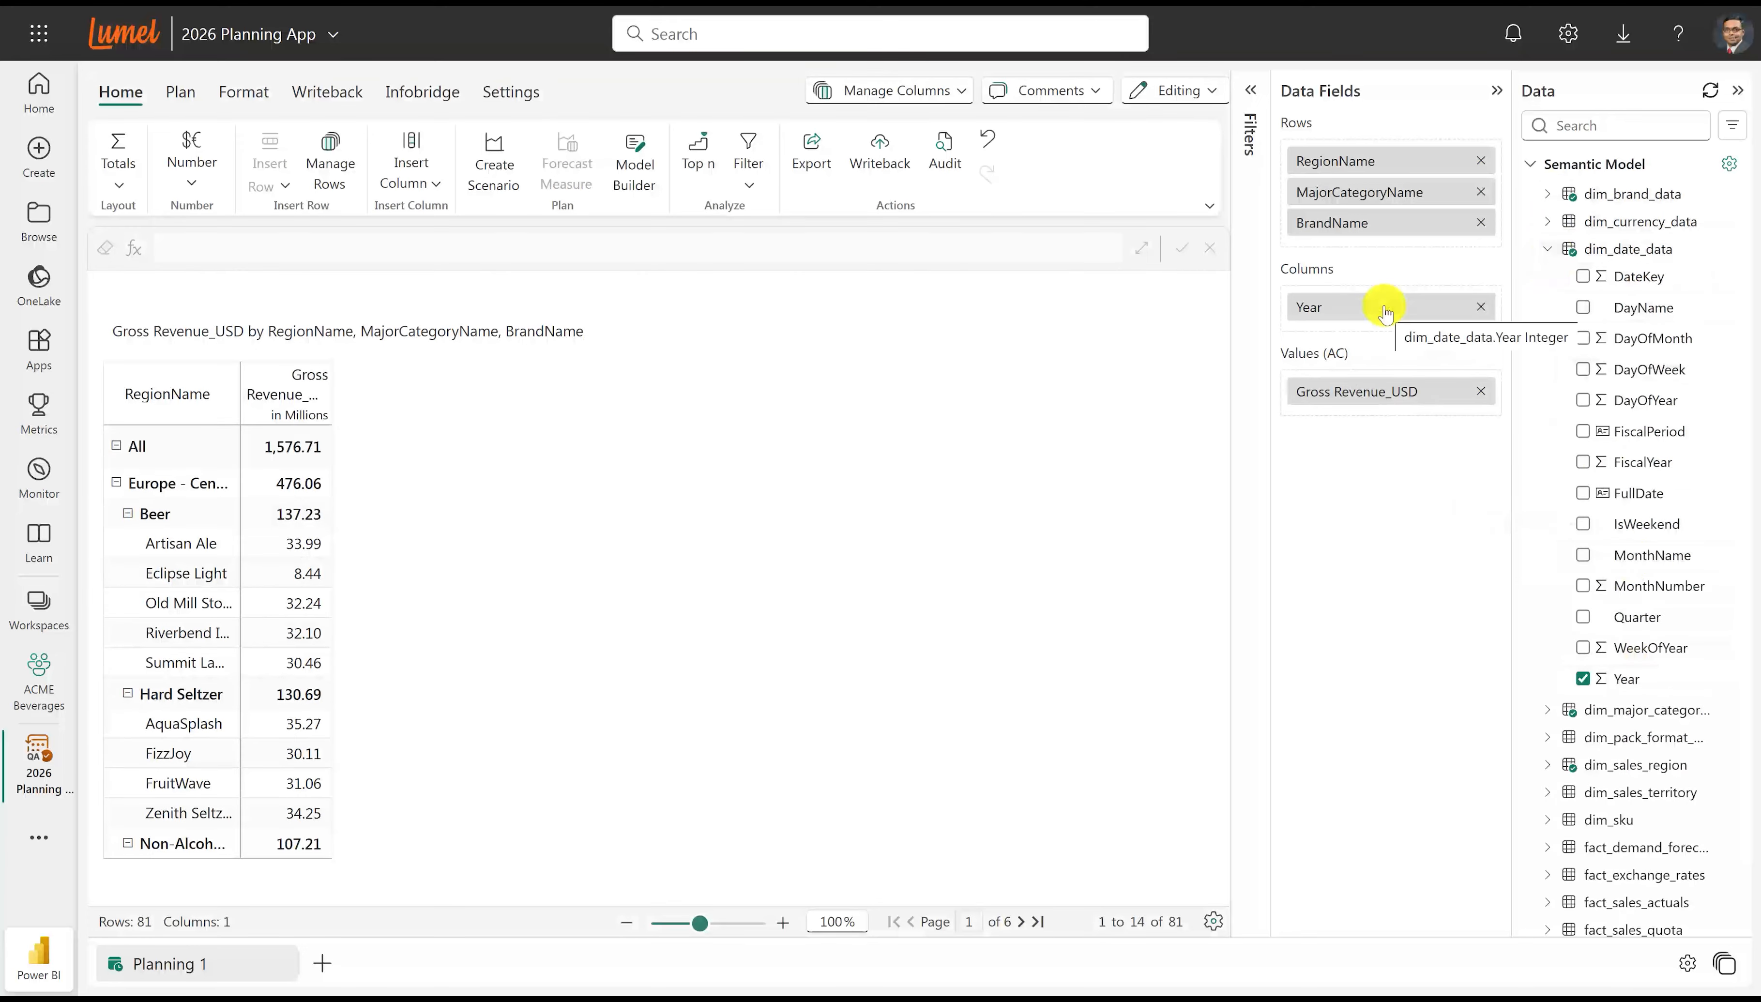
drag(1607, 613, 1352, 314)
drag(1603, 555, 1370, 362)
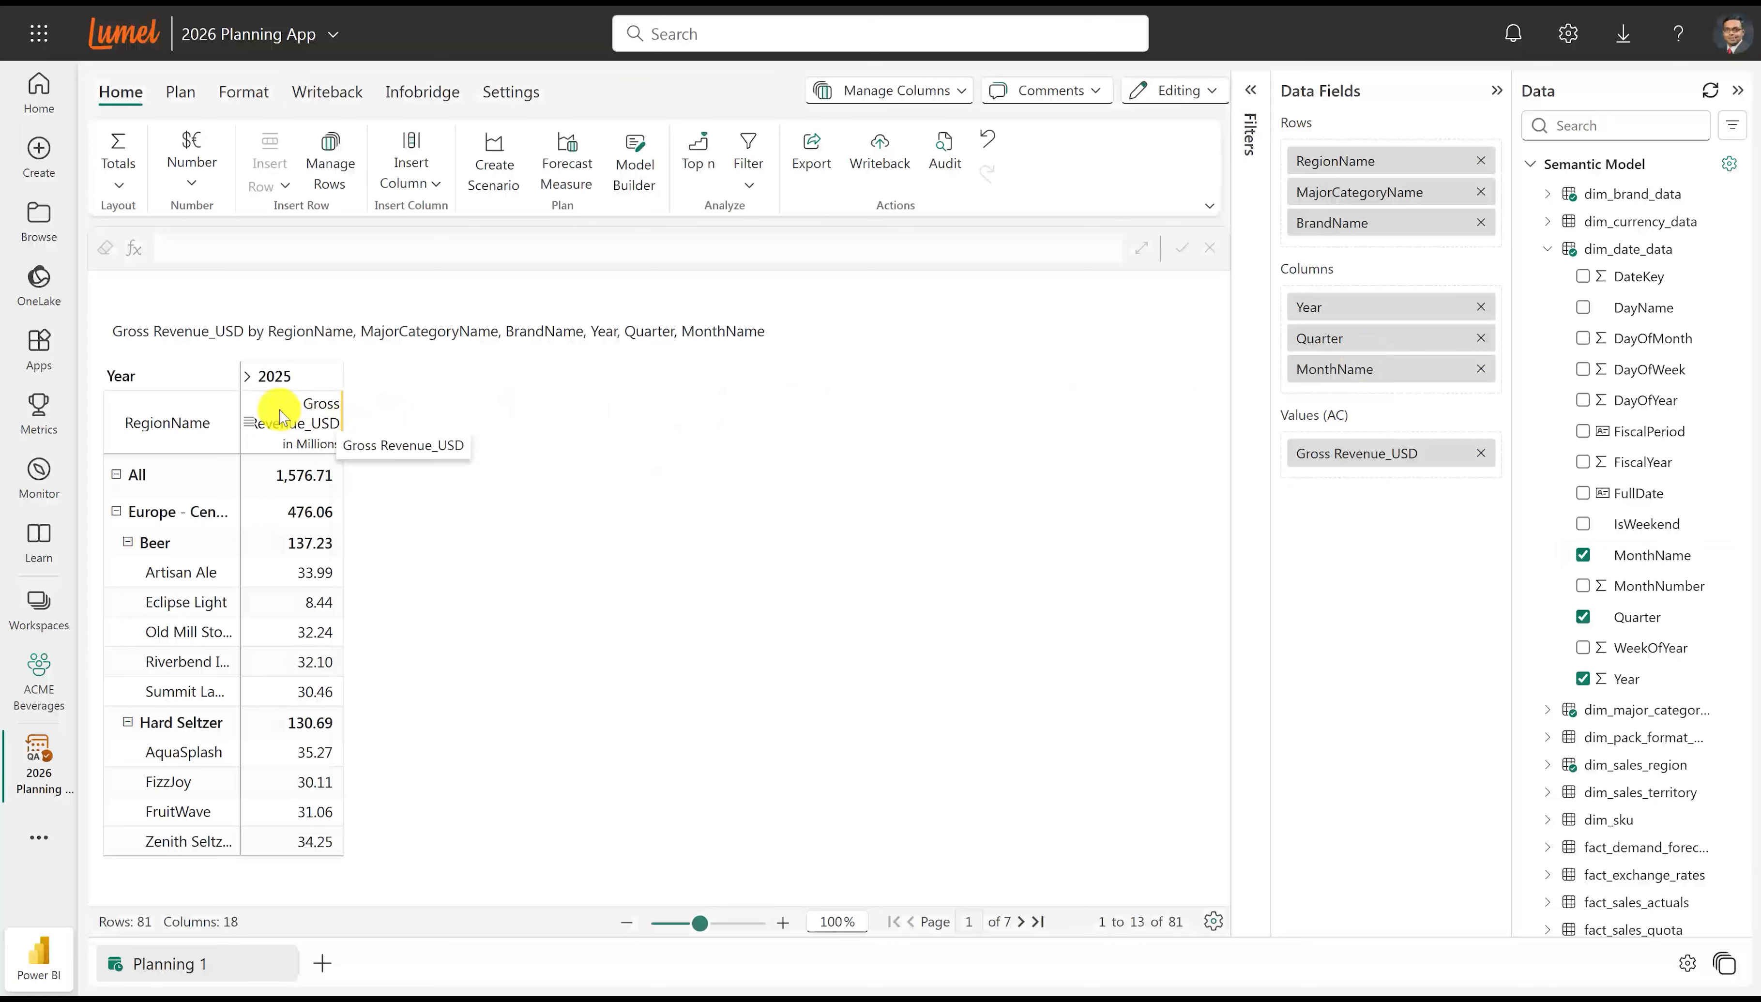
click(249, 376)
click(558, 406)
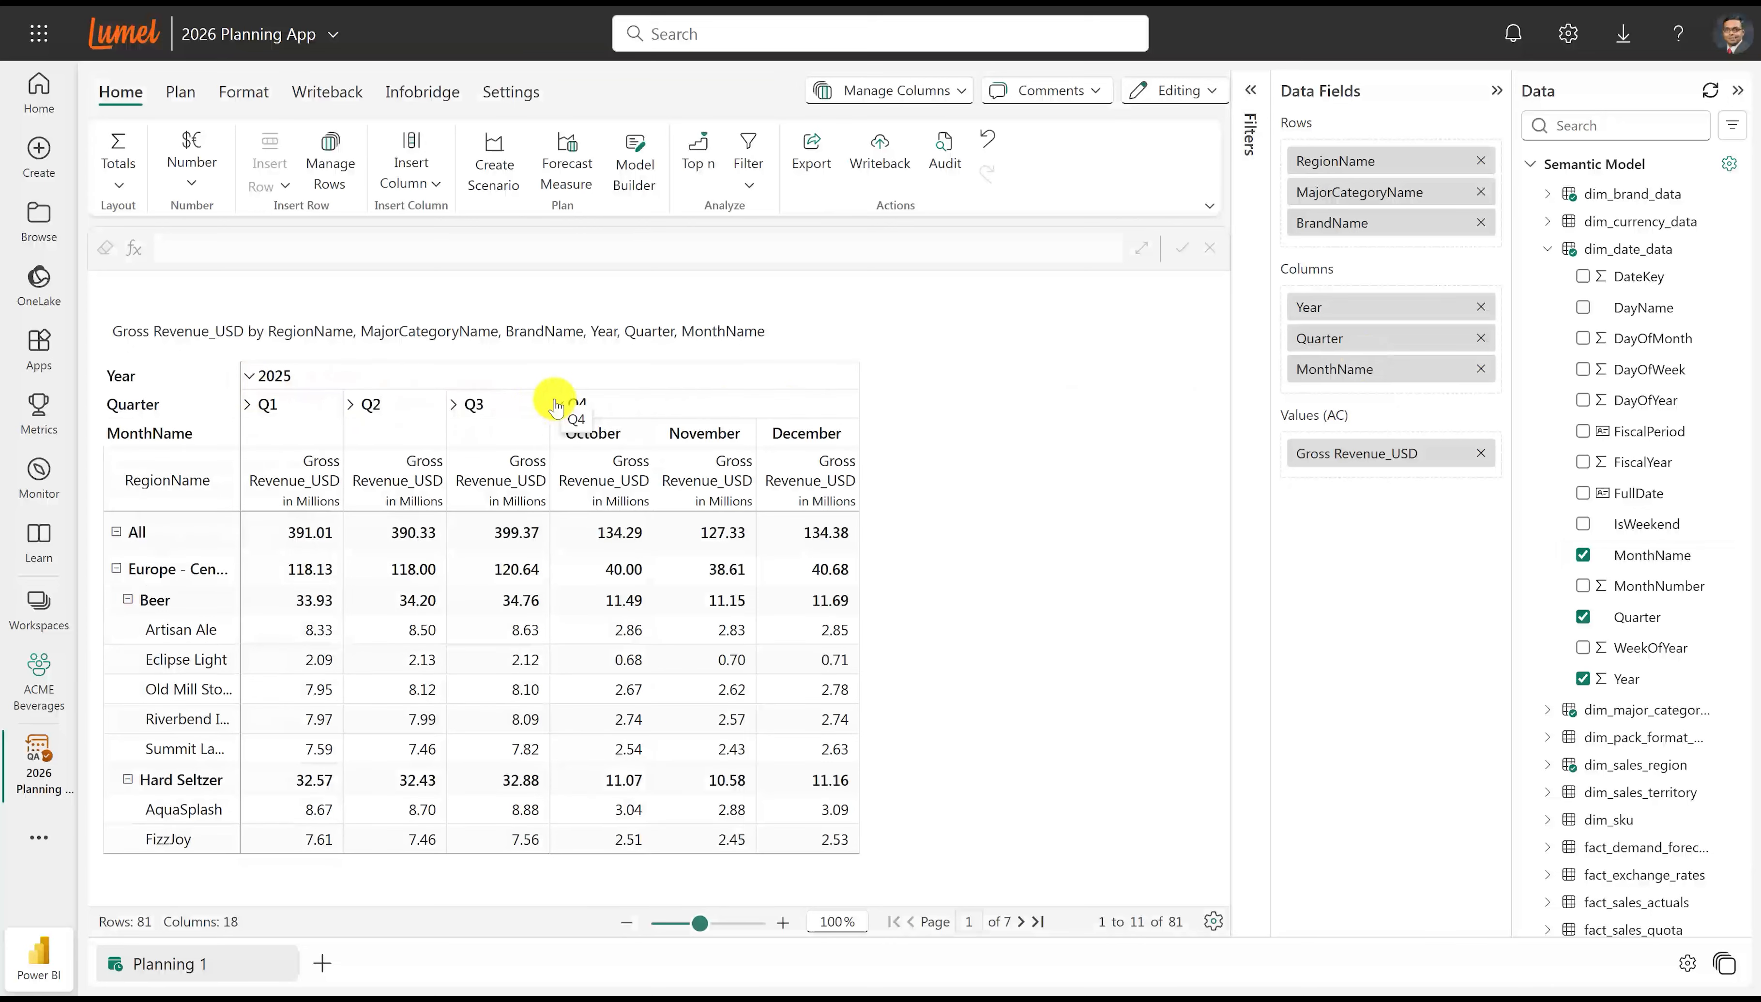
Collapse the rows to category level except for Beer under Europe - Central, and widen the row header column.
click(94, 600)
mouse_move(160, 681)
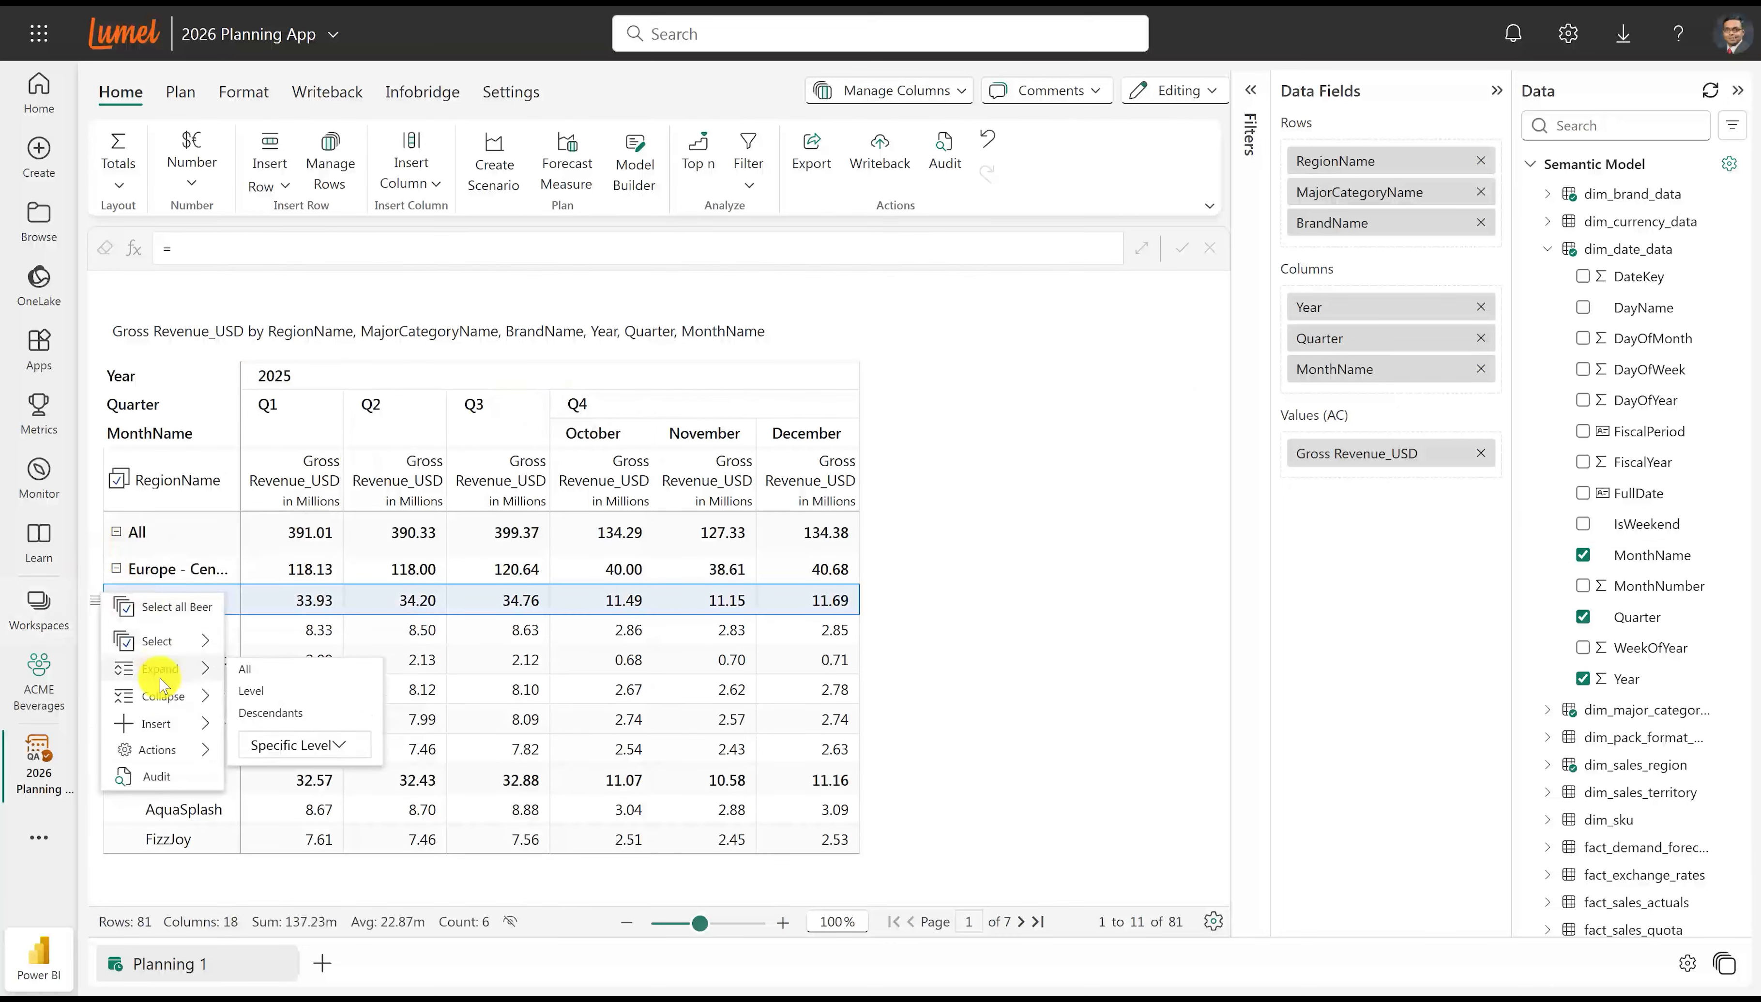
click(287, 744)
click(279, 798)
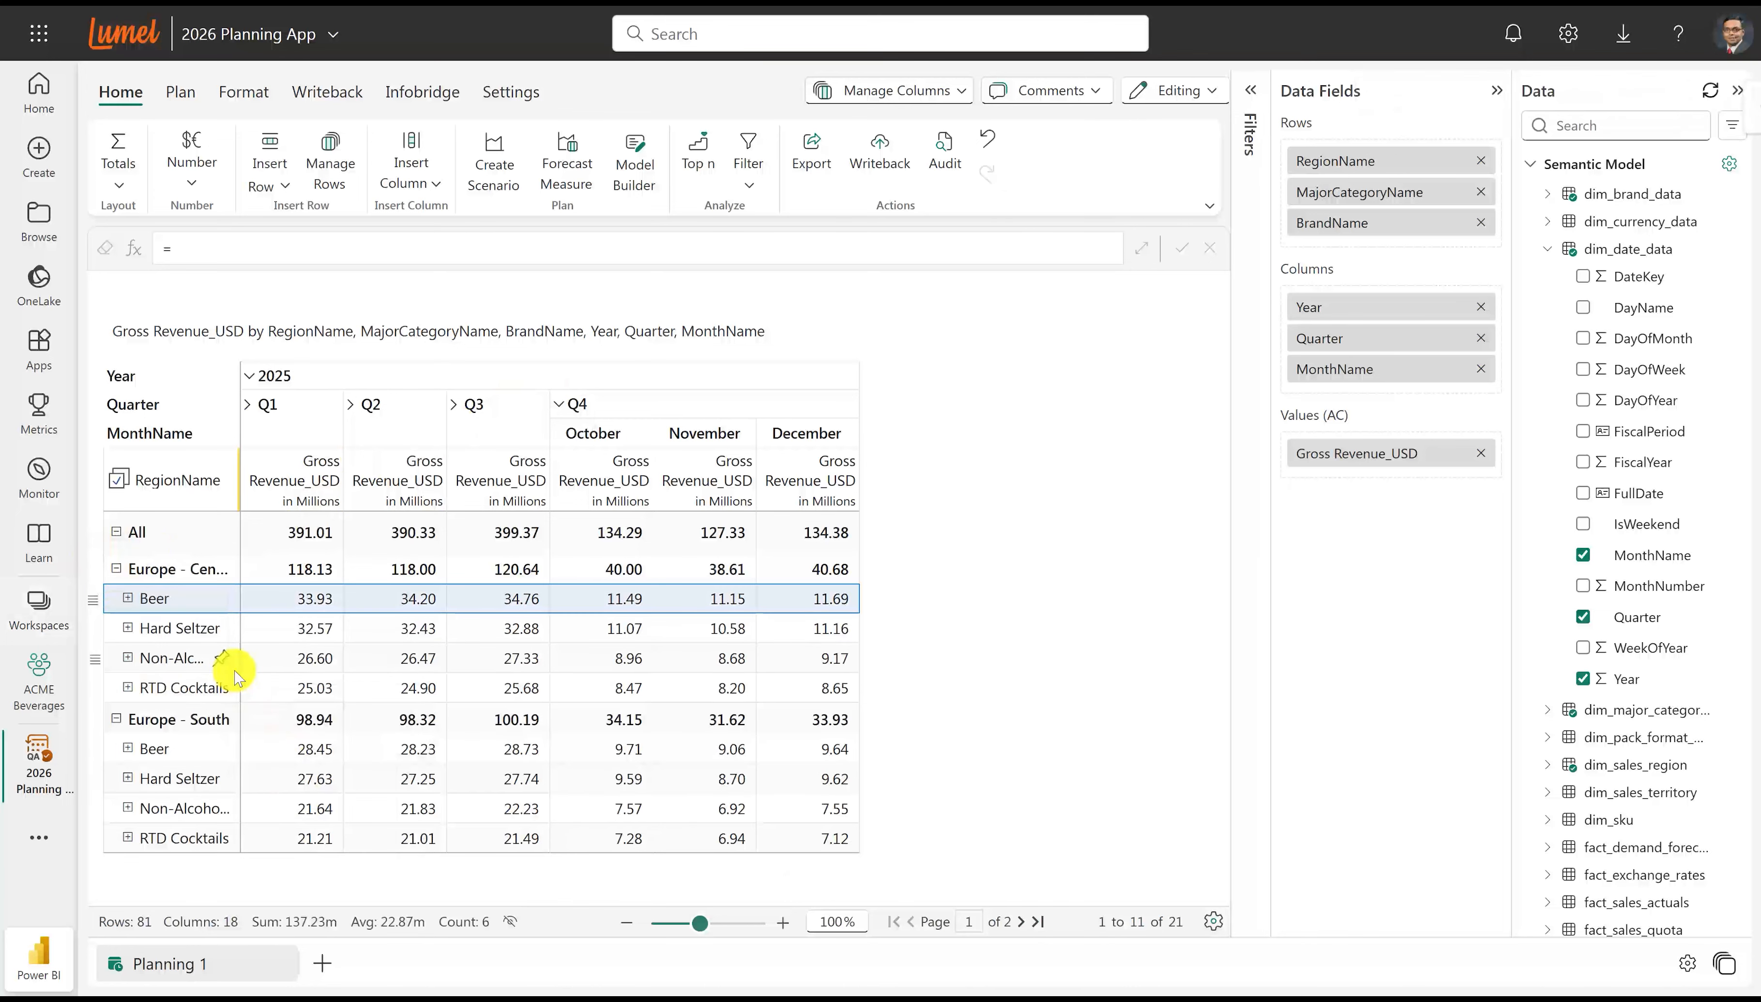
click(128, 598)
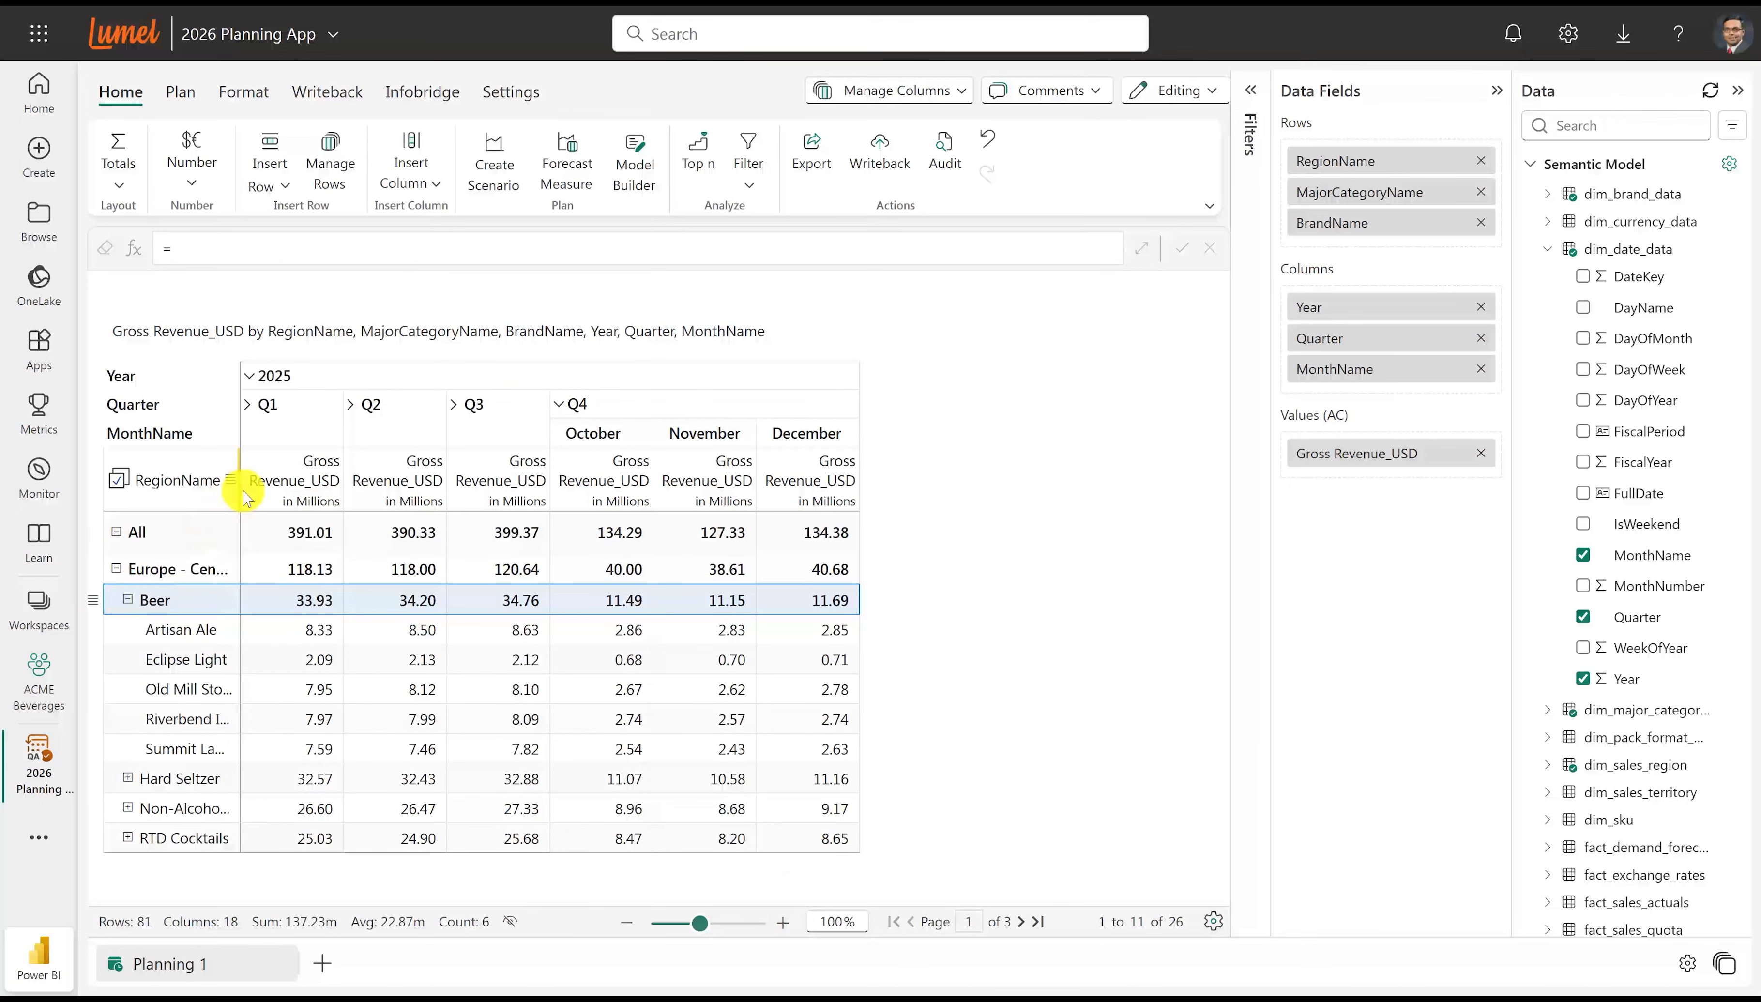
drag(236, 490, 271, 488)
Replace the sheet title with "2026 Planning by Region, Category and Brand" and collapse the Data Fields and Data panes.
double_click(272, 333)
double_click(124, 319)
text(2026 Planning by Region,)
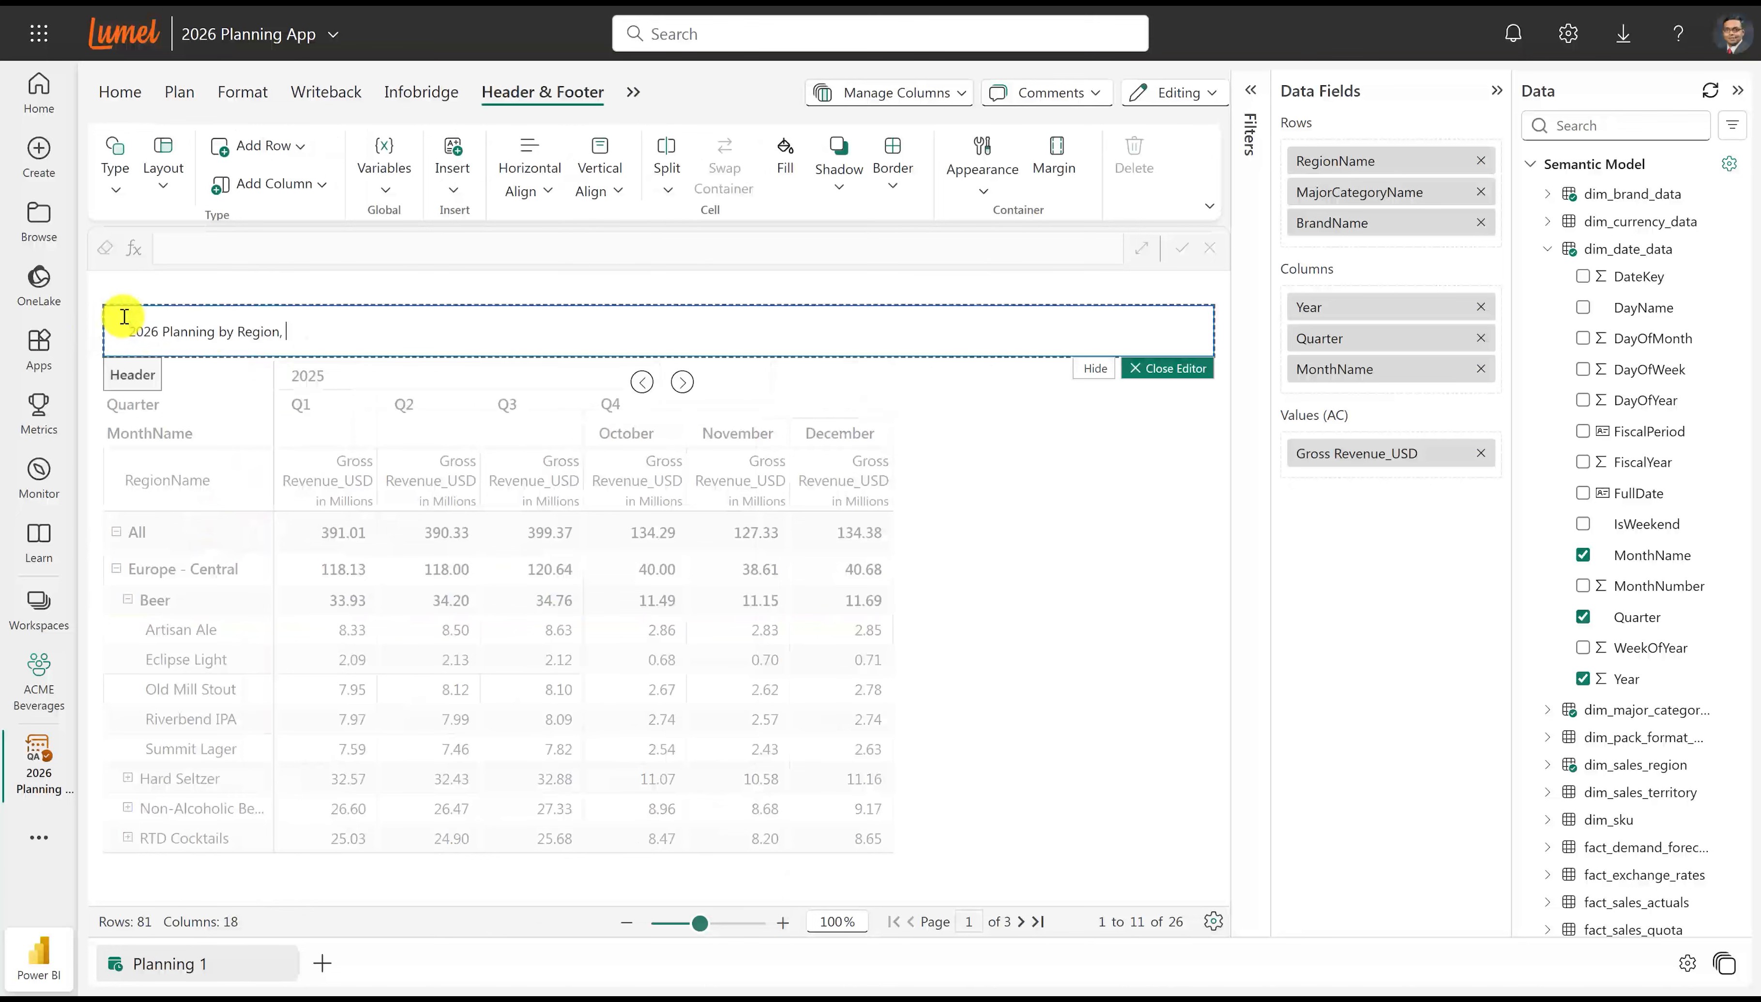
text( Category and Brand)
click(1166, 368)
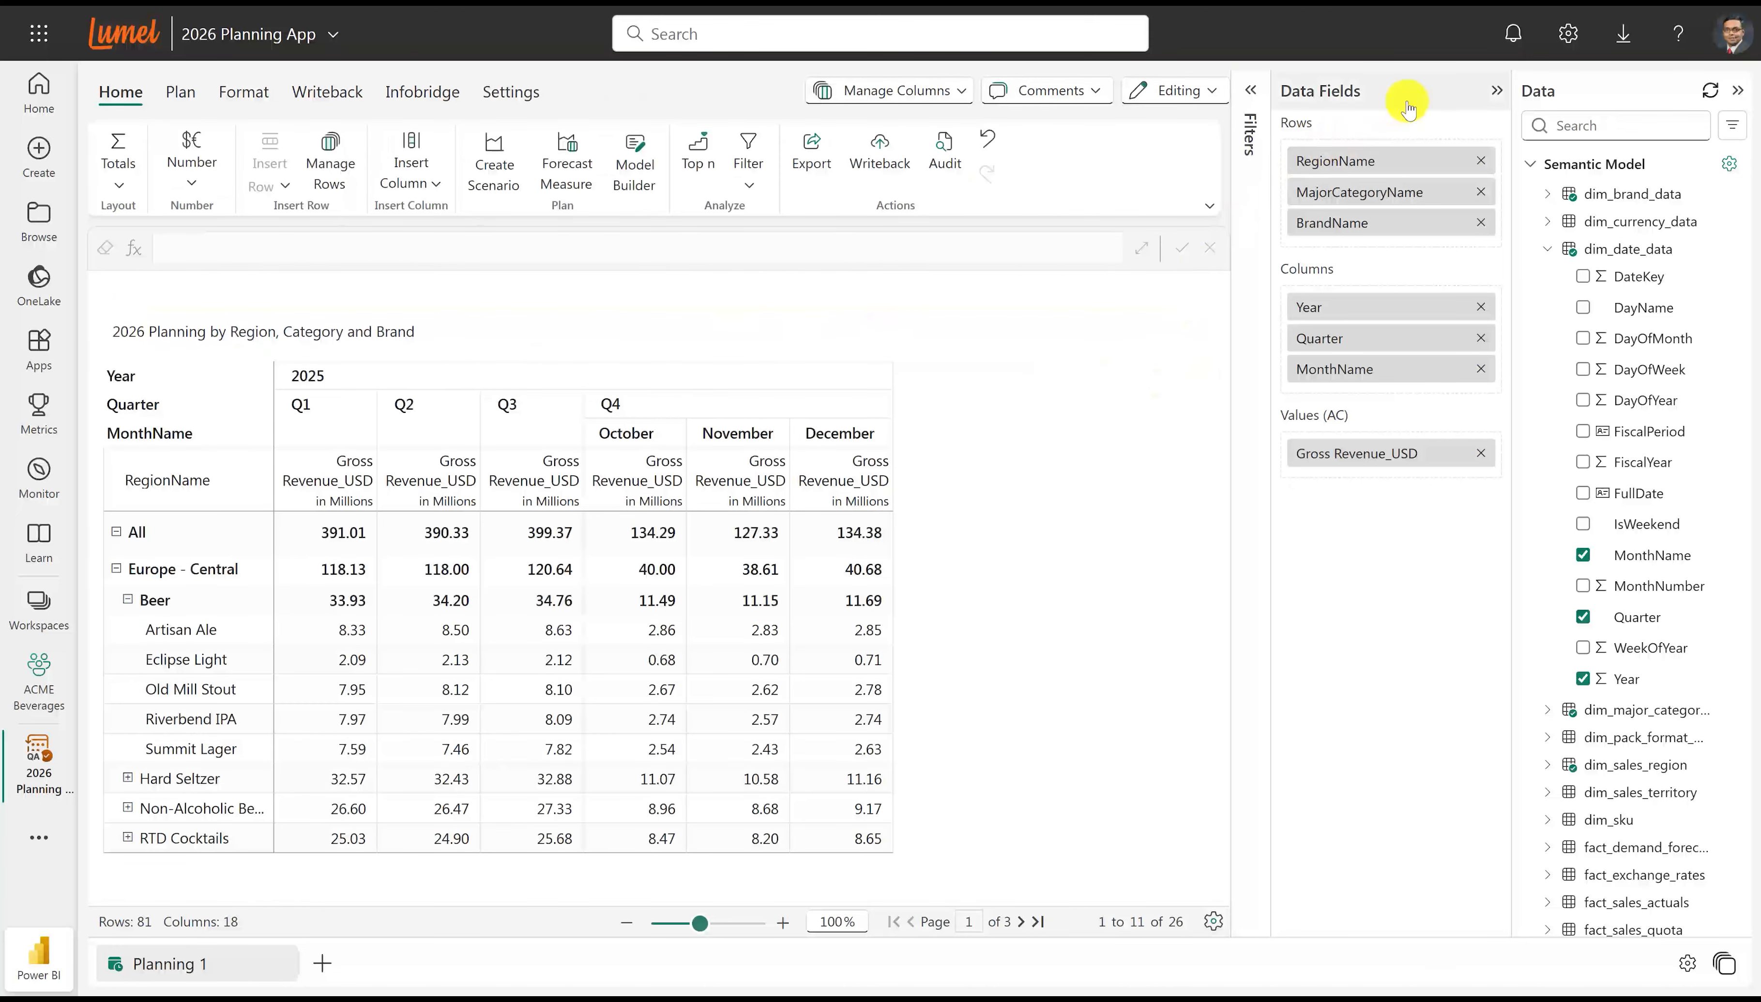
click(1496, 90)
click(1565, 102)
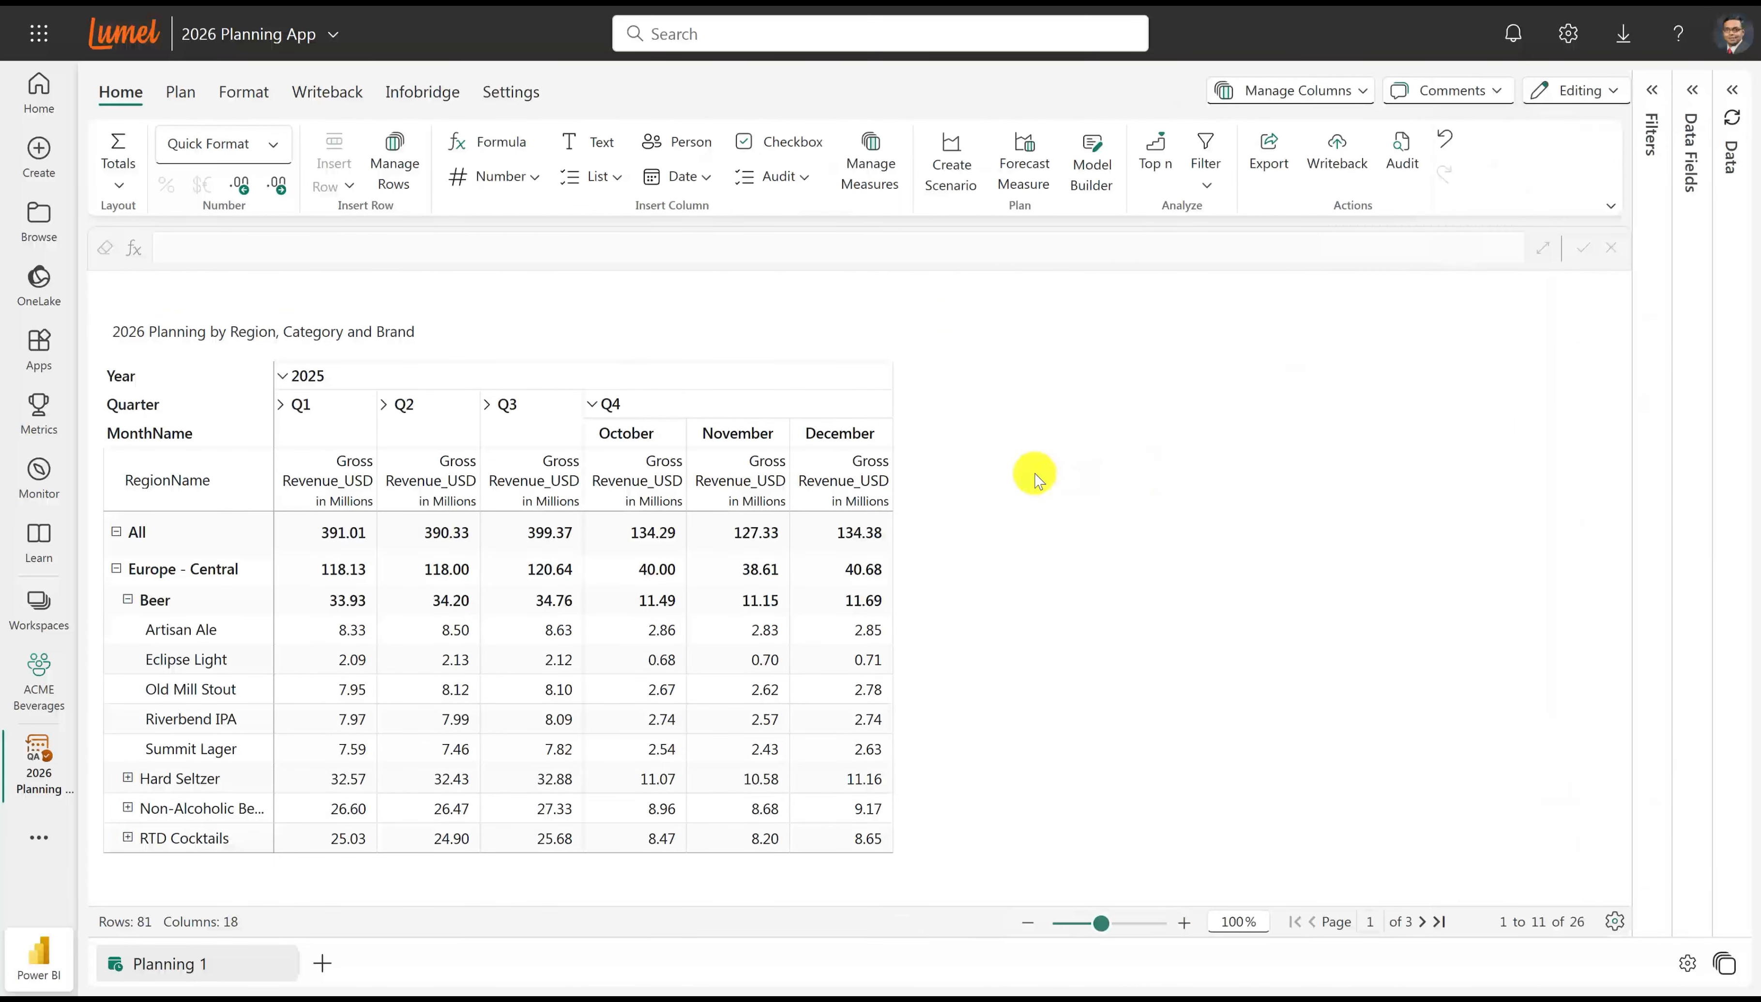
Insert a new empty number series titled "2026 Plan" as a visual measure.
click(501, 176)
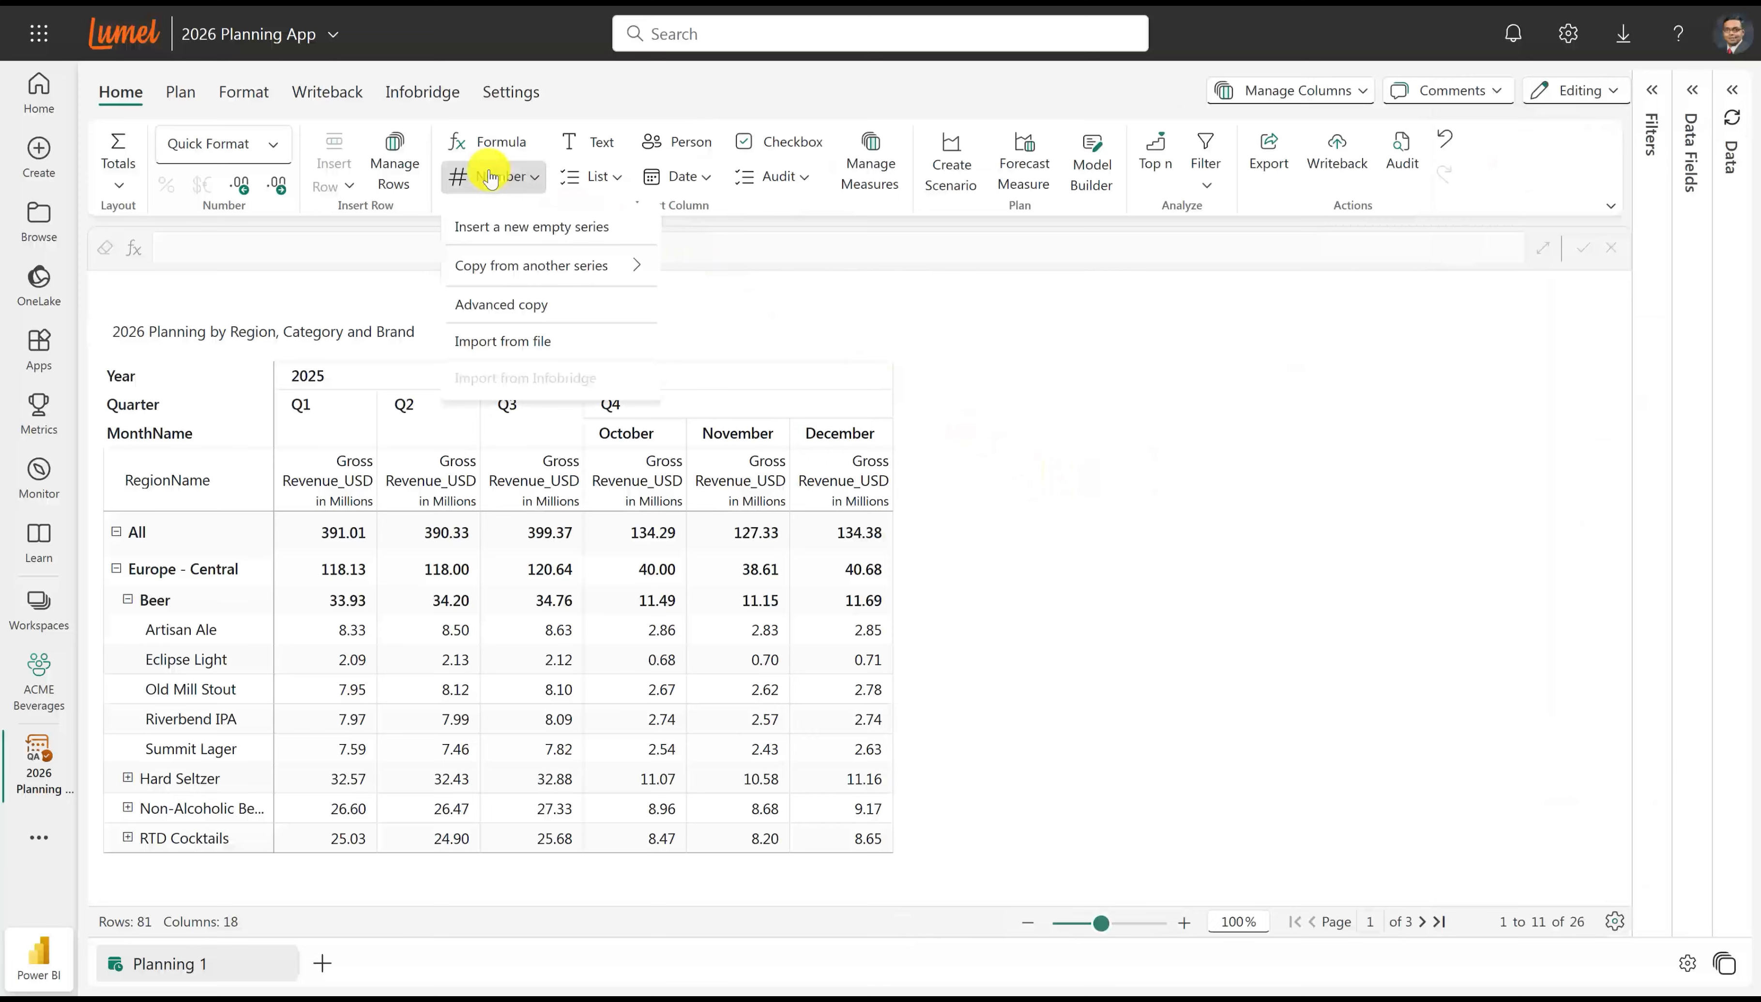
click(494, 222)
double_click(1348, 204)
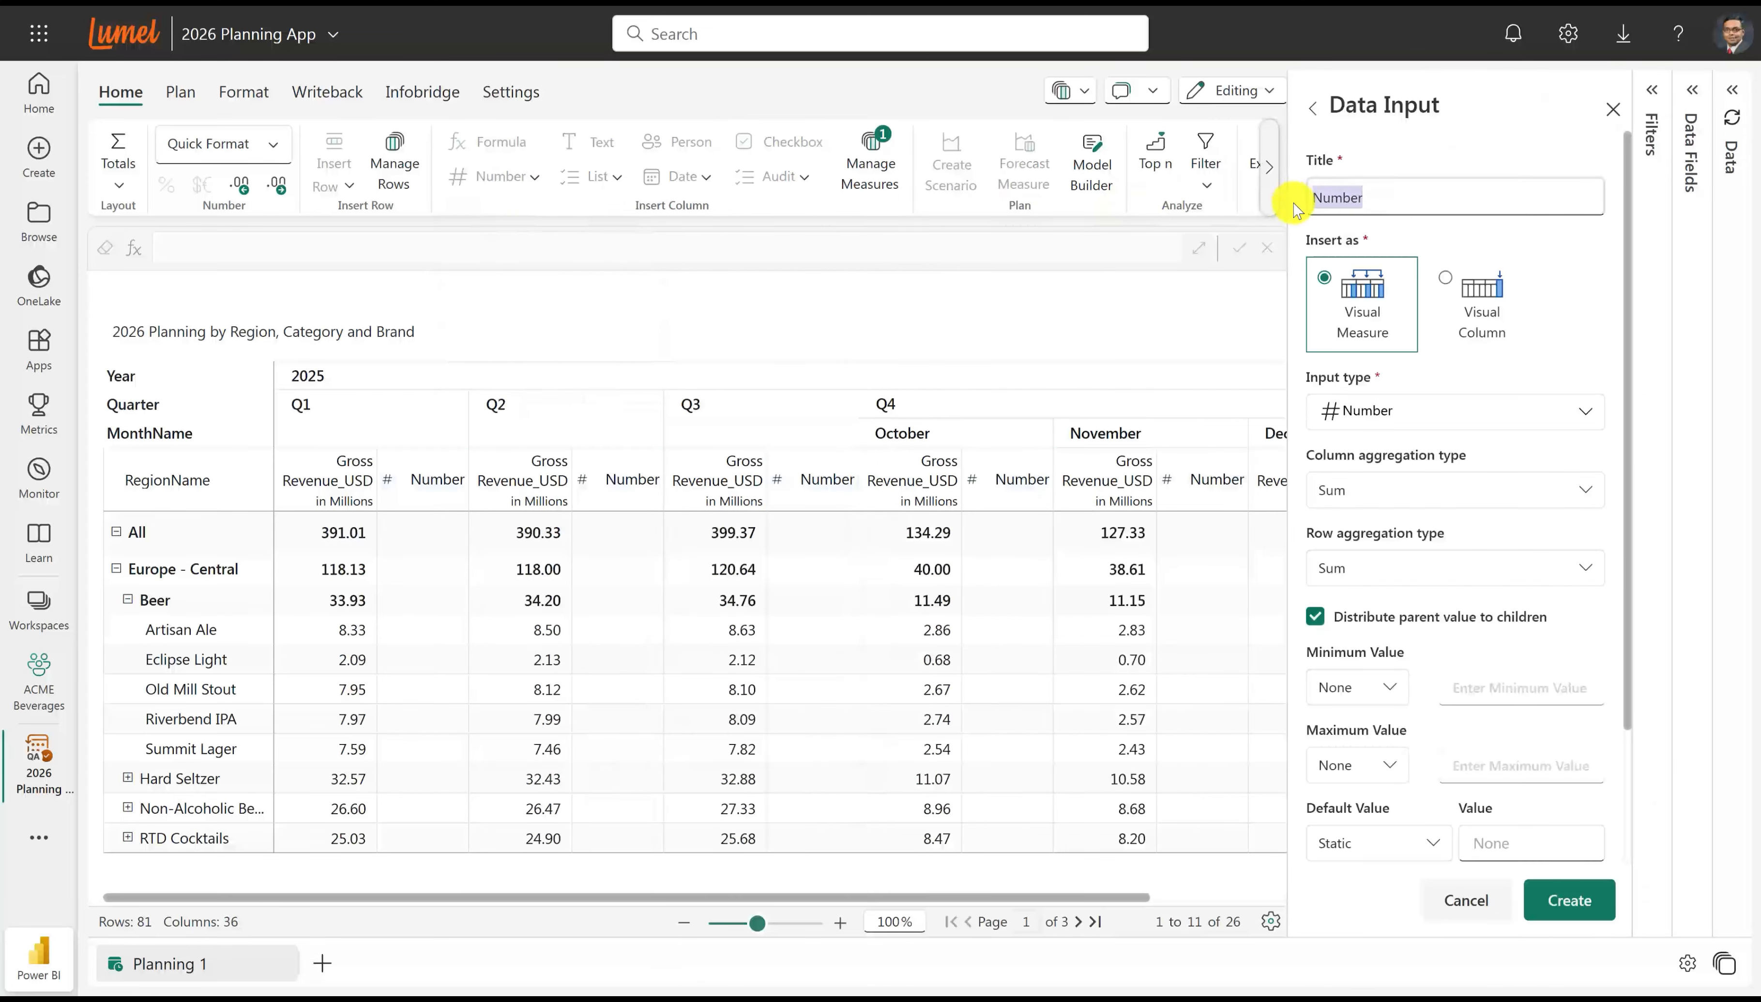
text(2026 Plan)
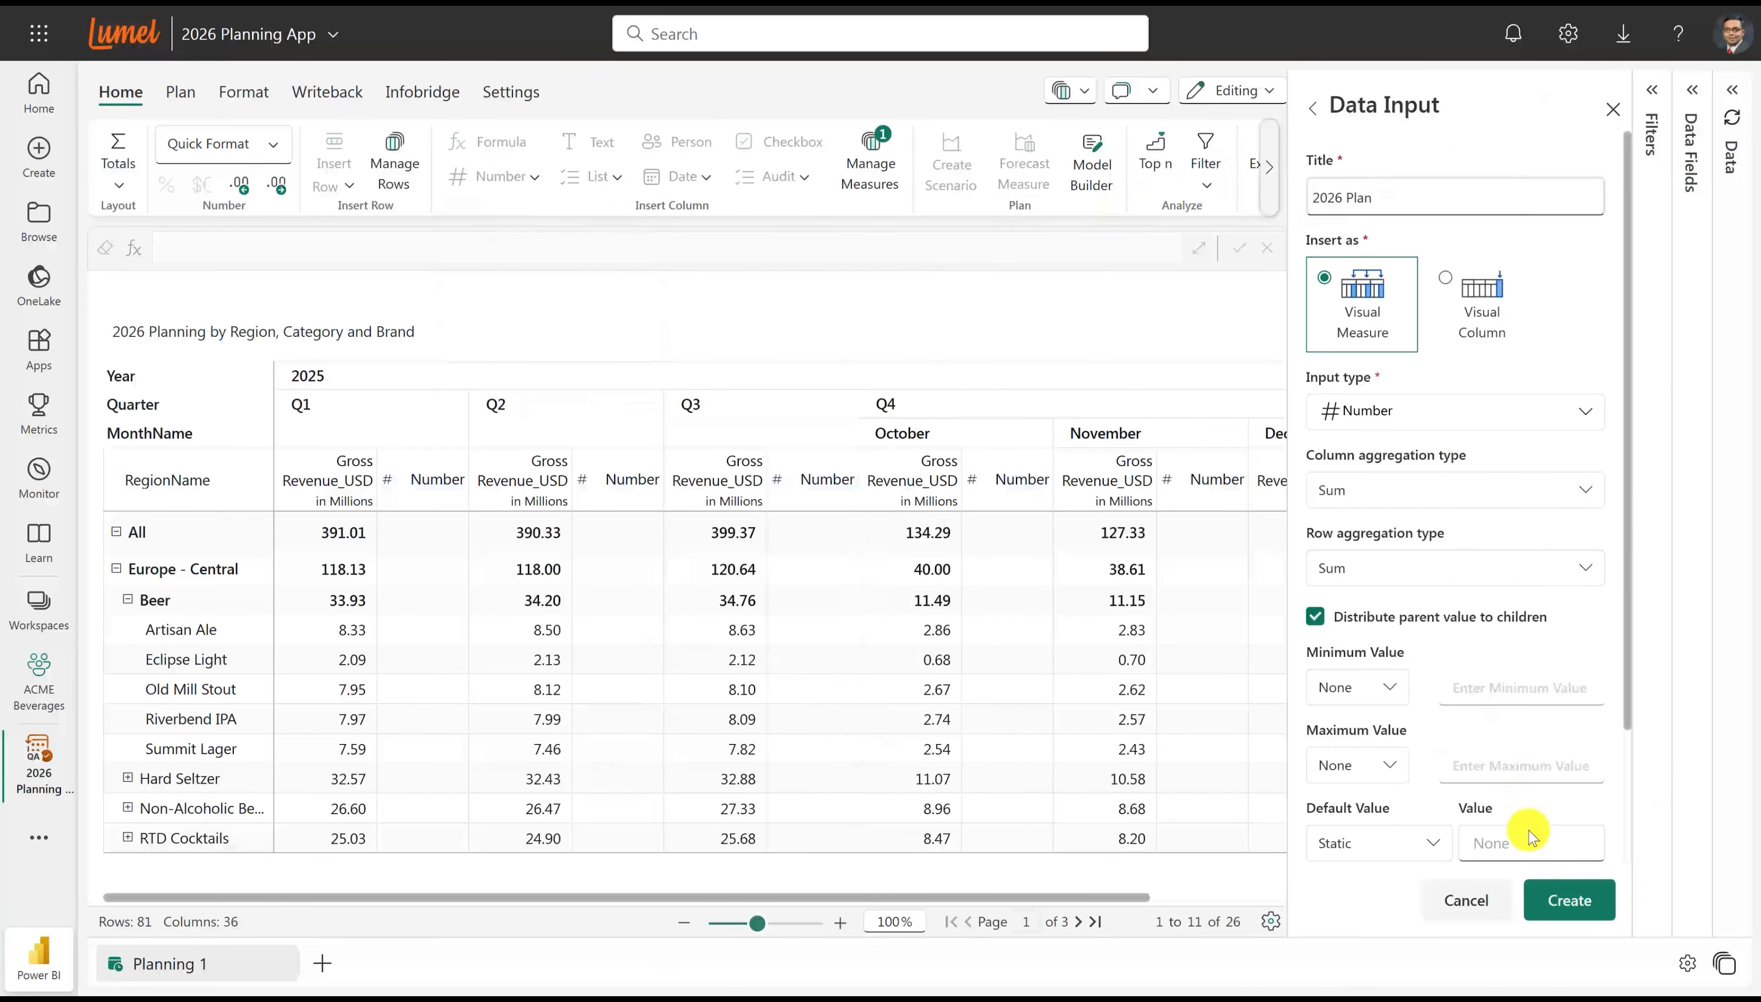
click(1566, 898)
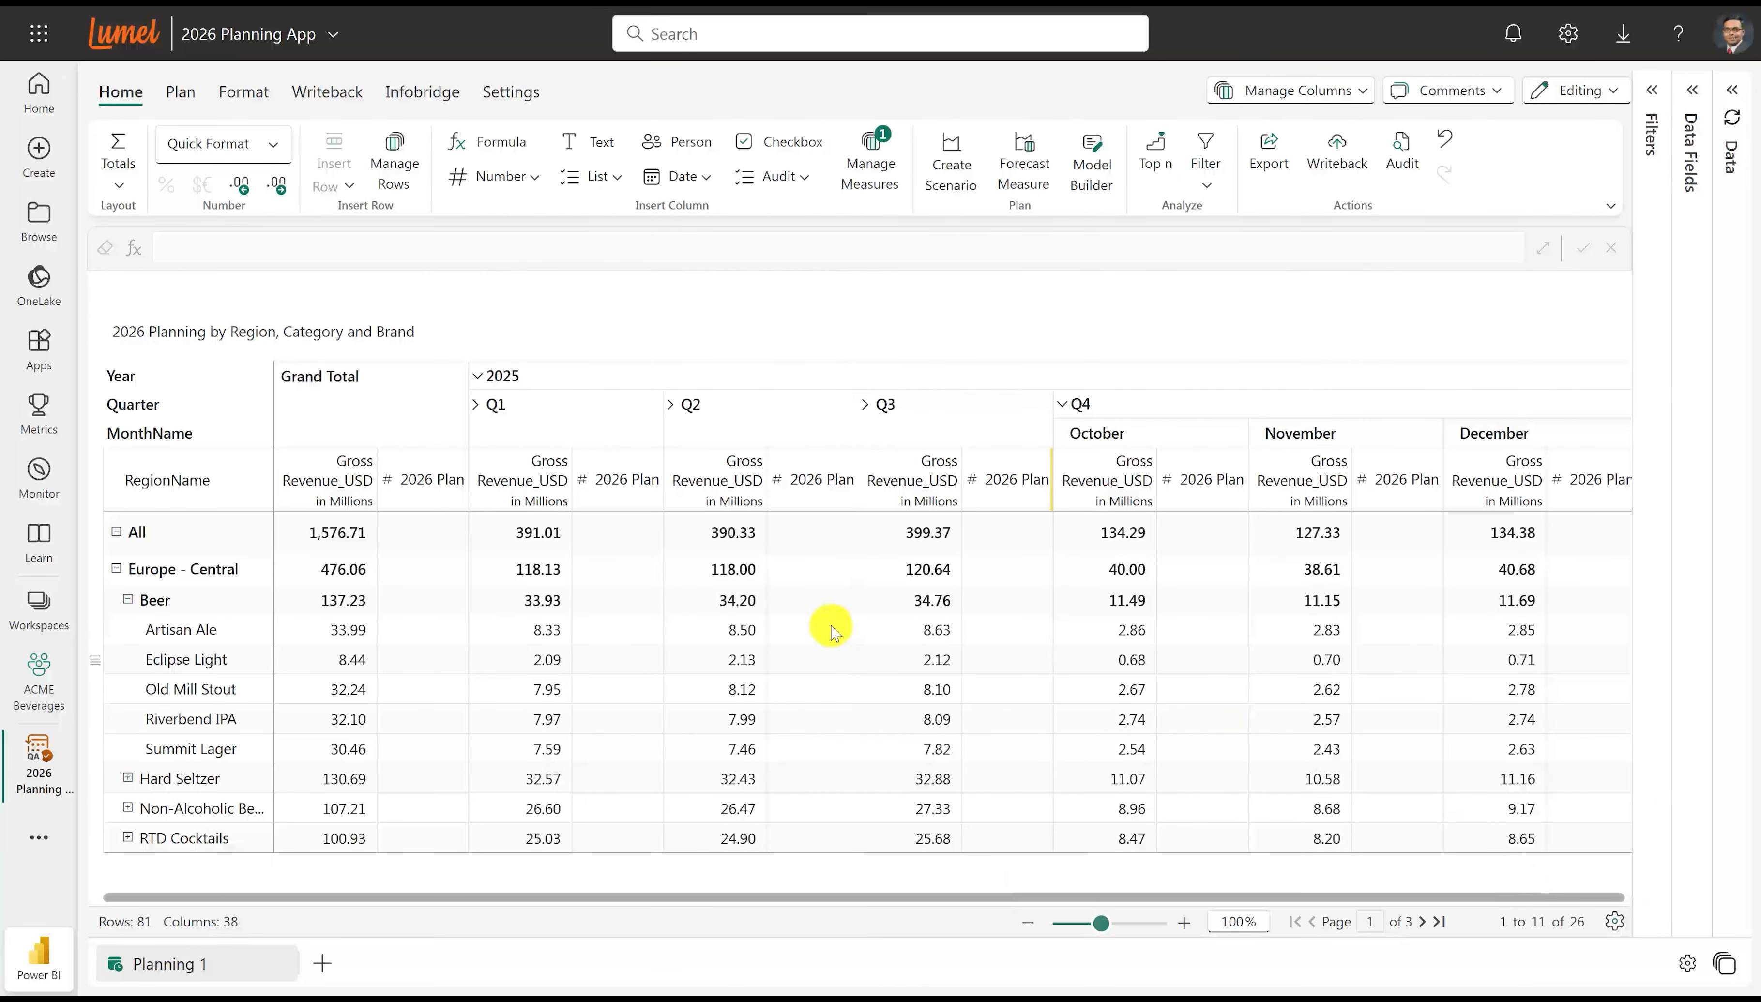
Enter 1.6b as the Grand Total 2026 Plan for All and distribute it by weights of Gross Revenue_USD.
click(444, 550)
click(306, 252)
text(1.6)
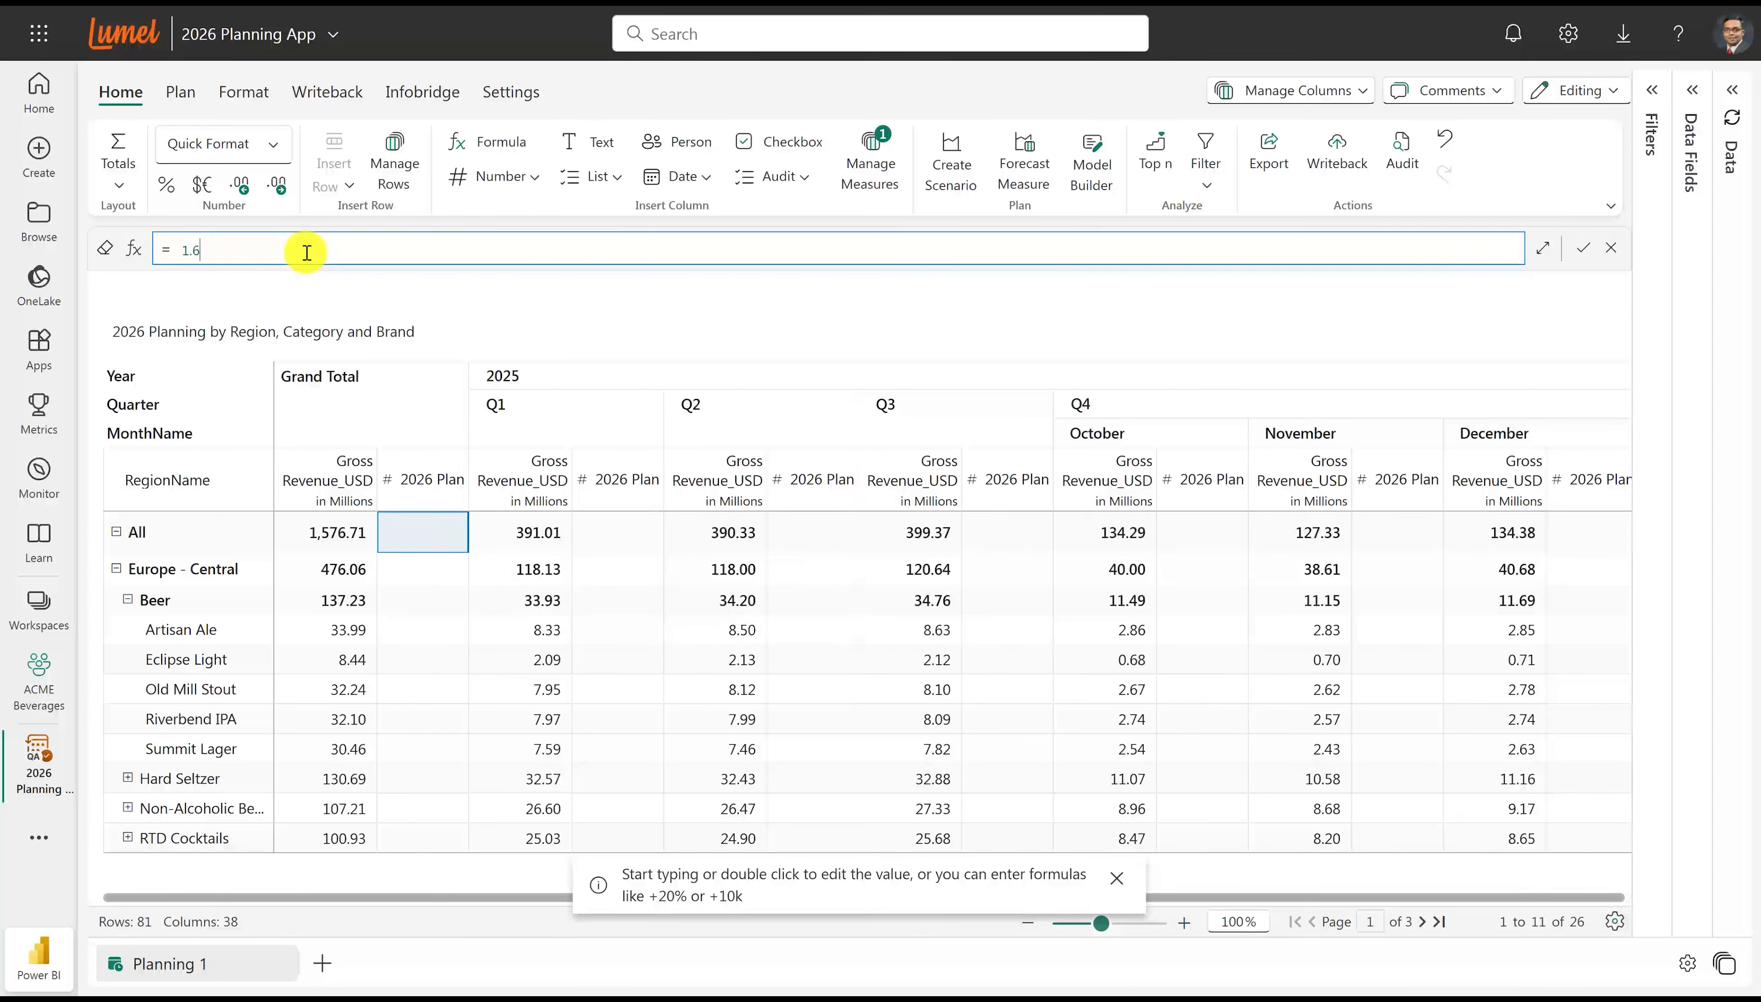
text(b)
key(Return)
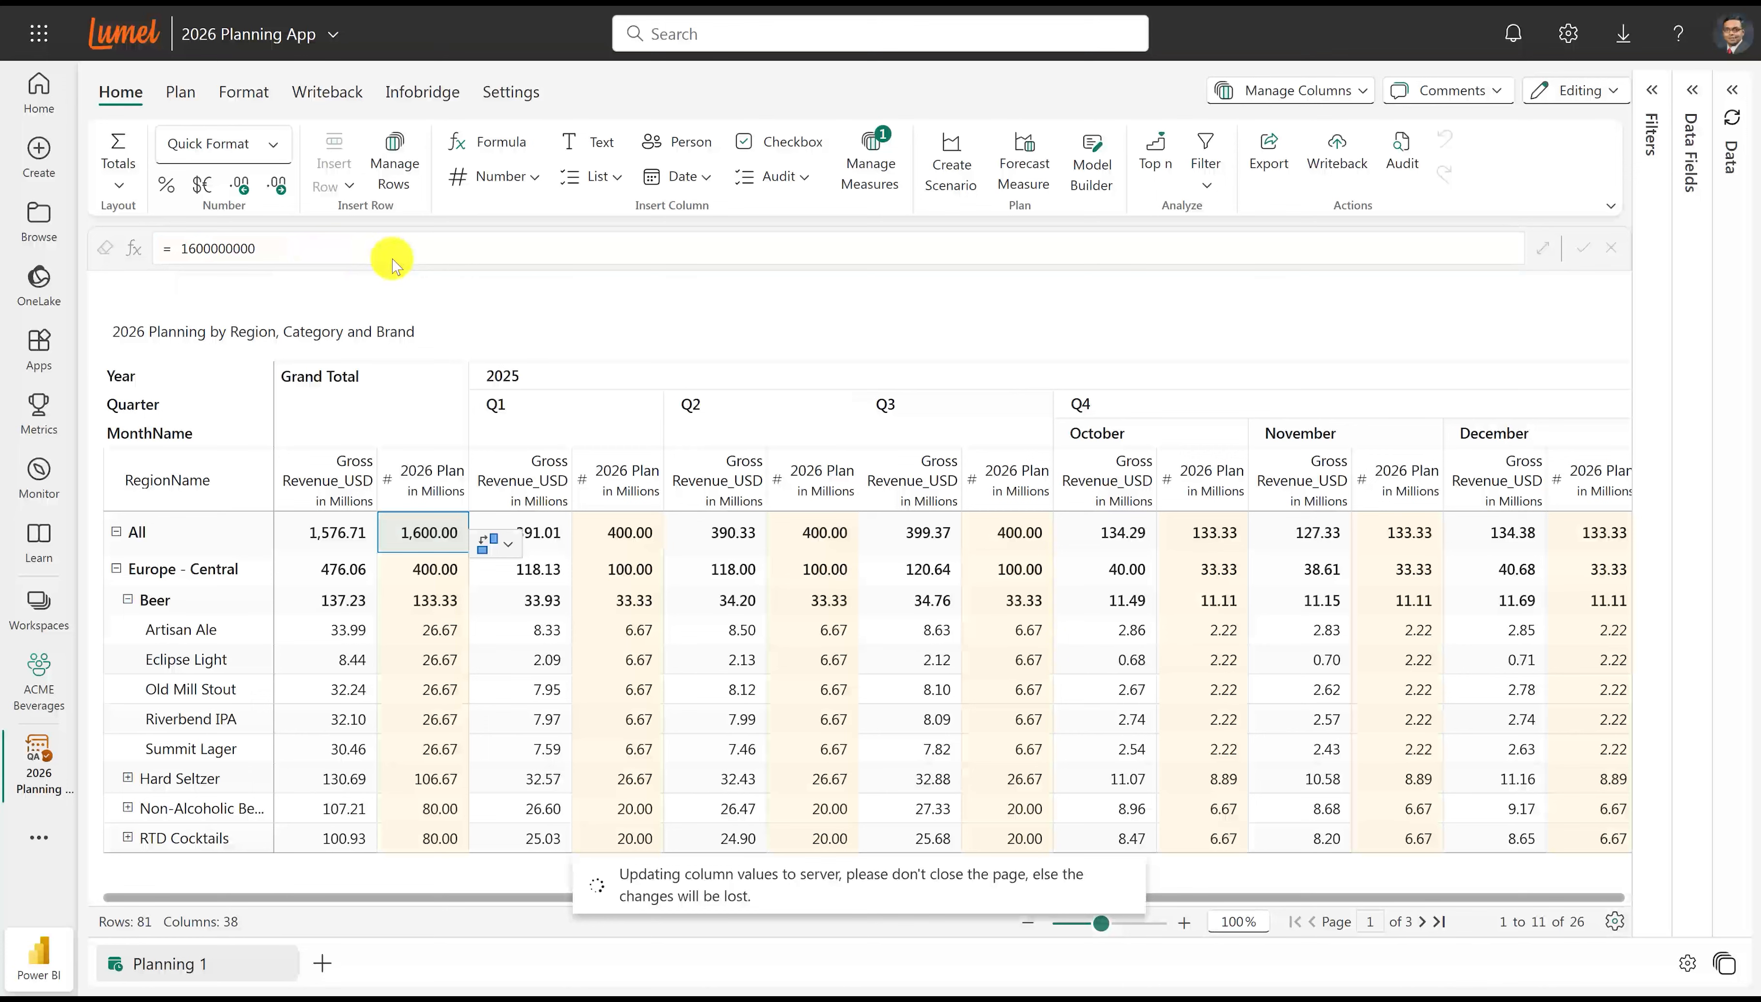
click(495, 543)
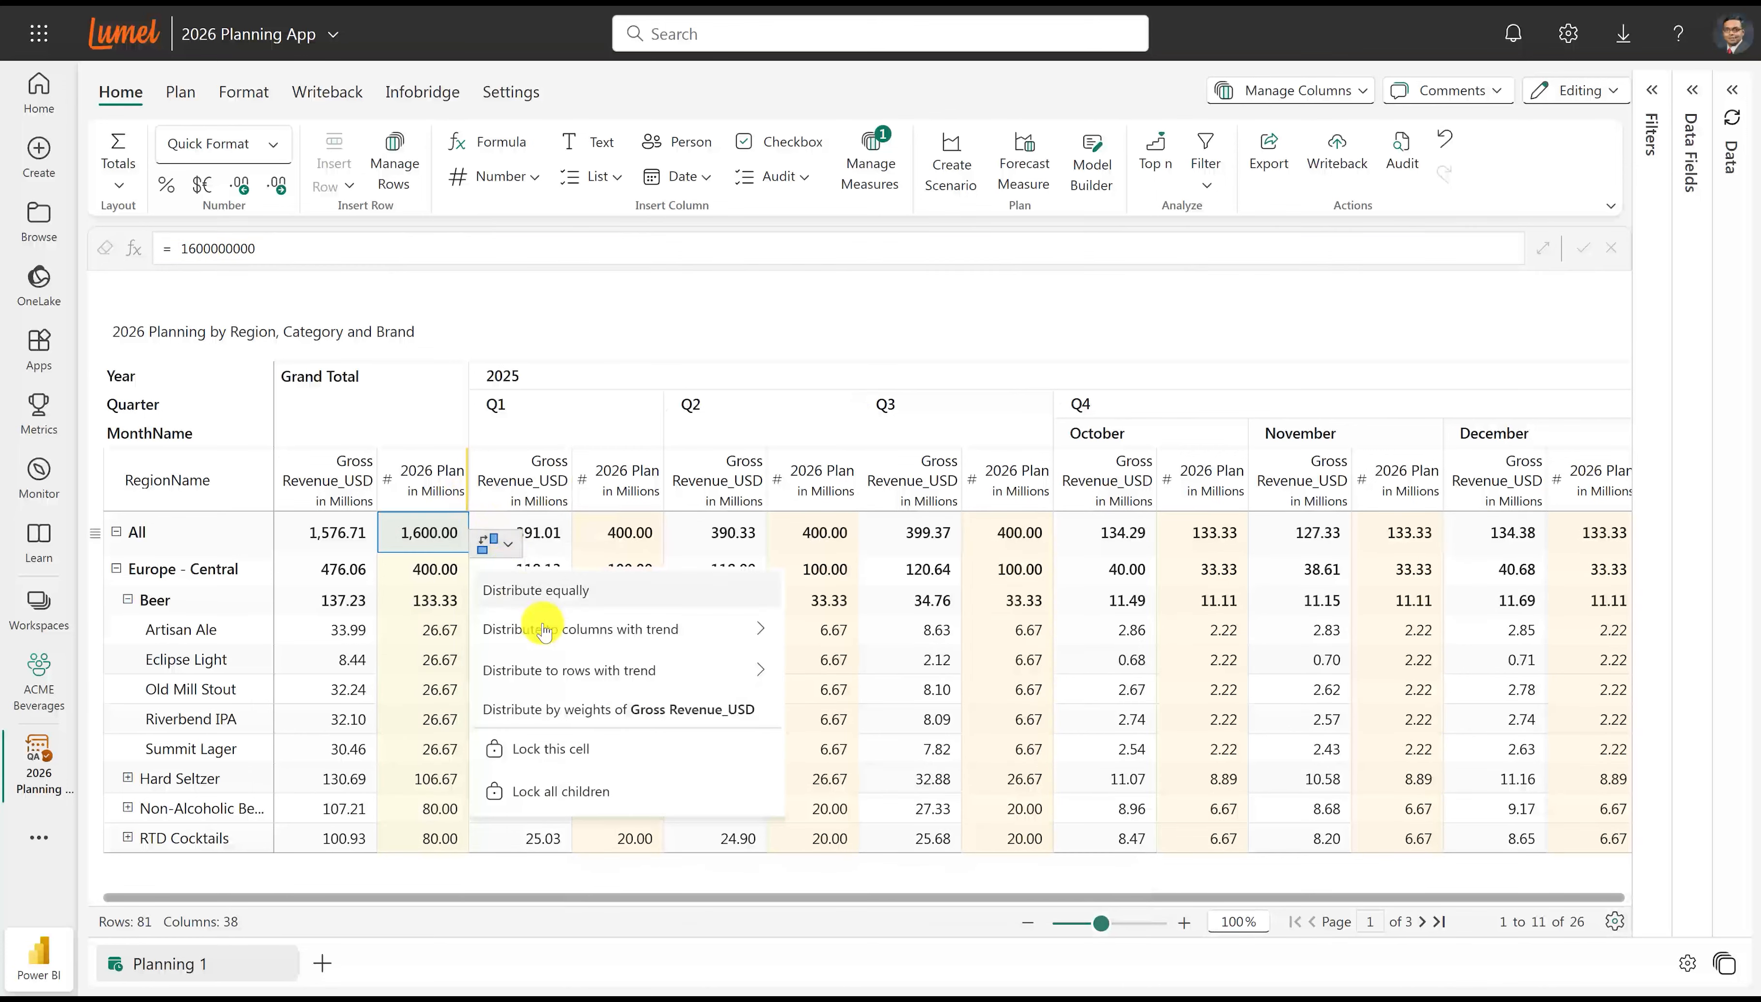
click(589, 710)
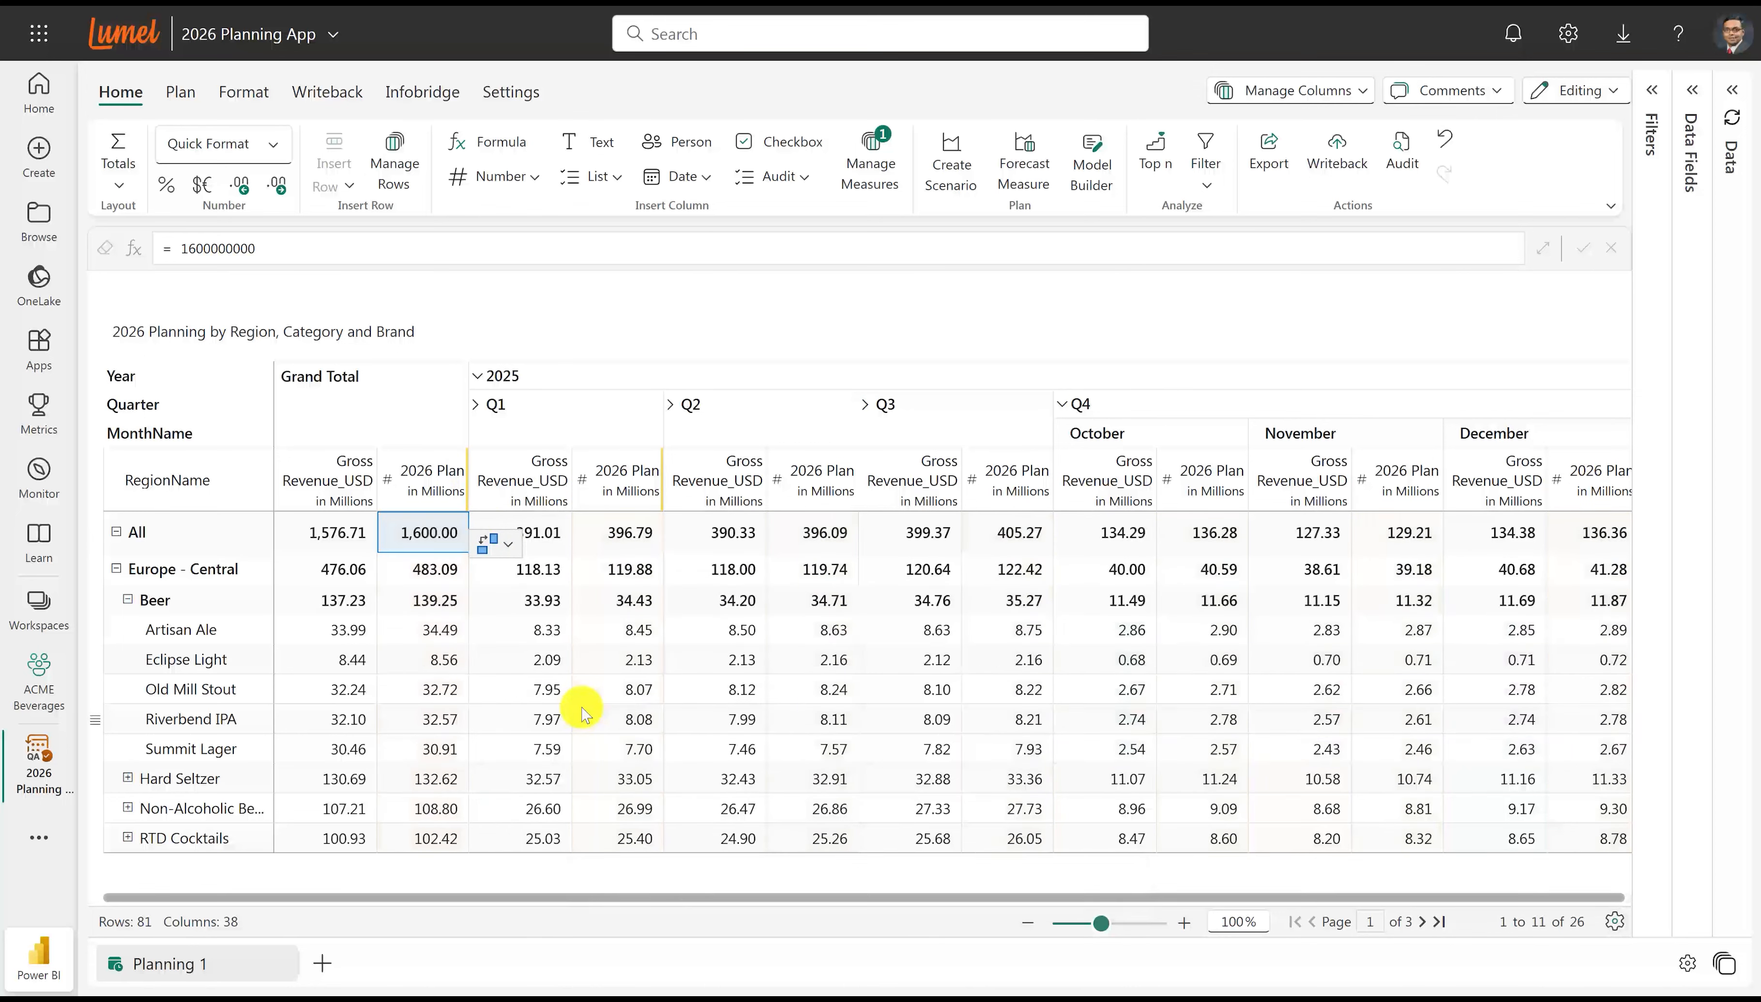
Increase the Q2 2026 Plan value of Old Mill Stout under Europe - Central by 10%.
click(814, 690)
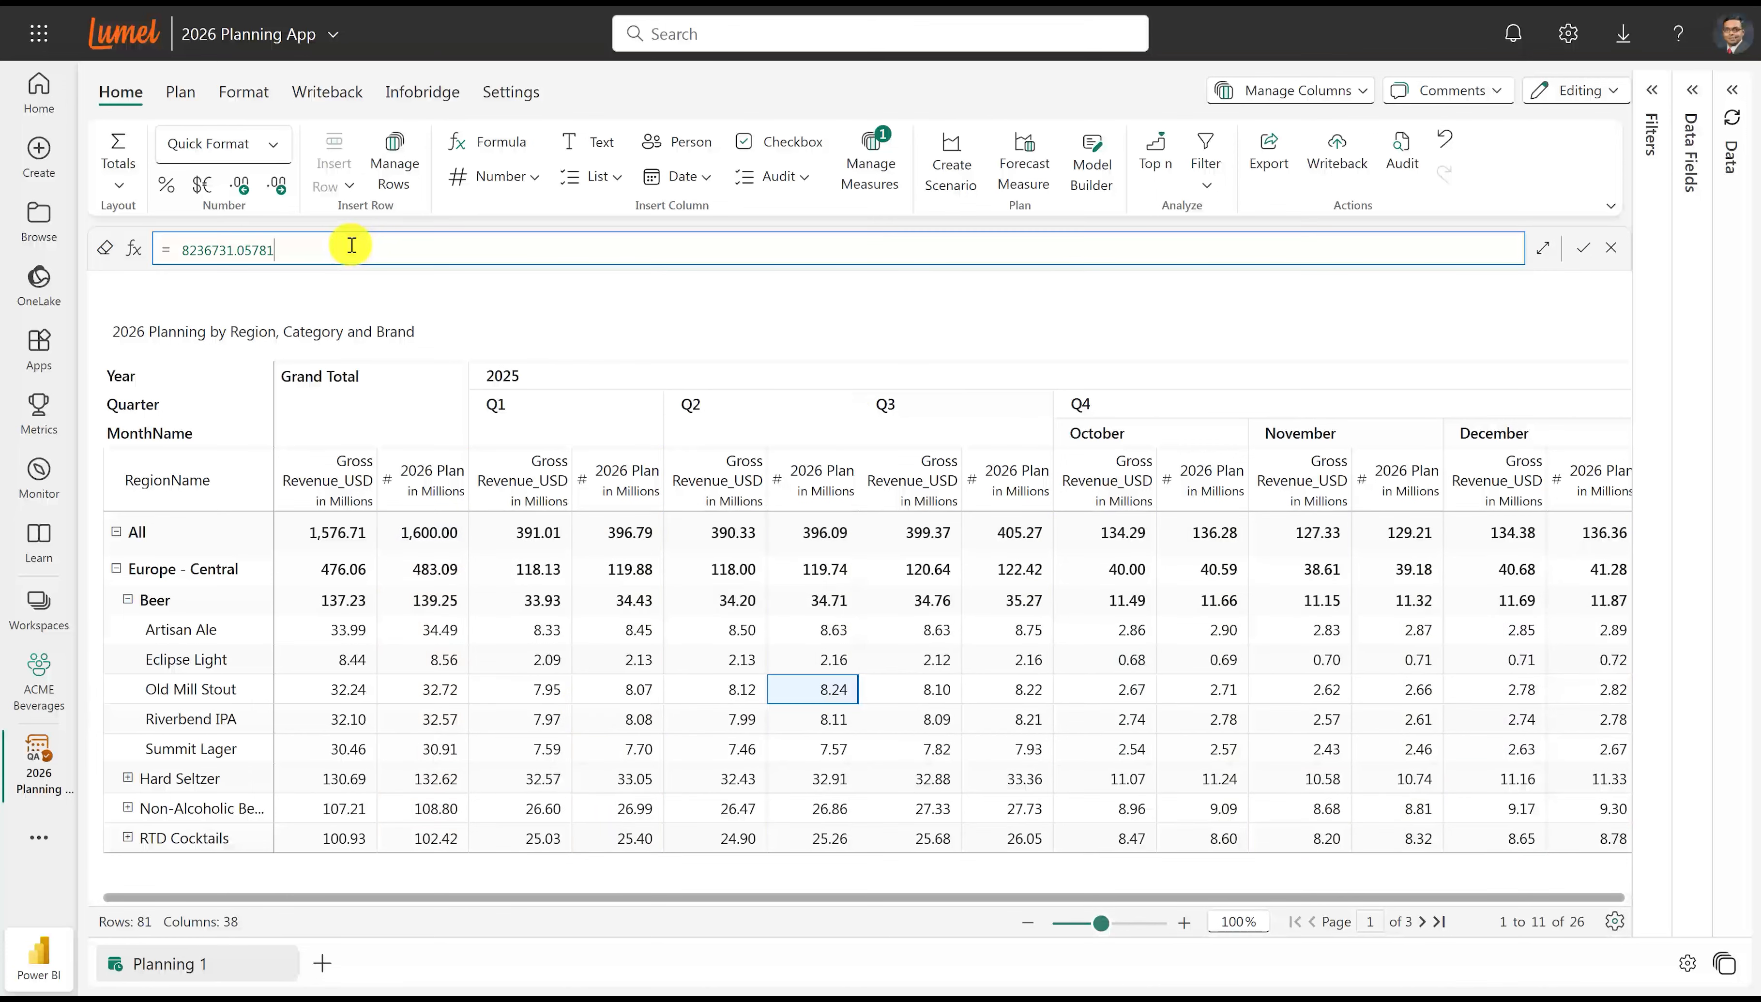
text(+10%)
key(Return)
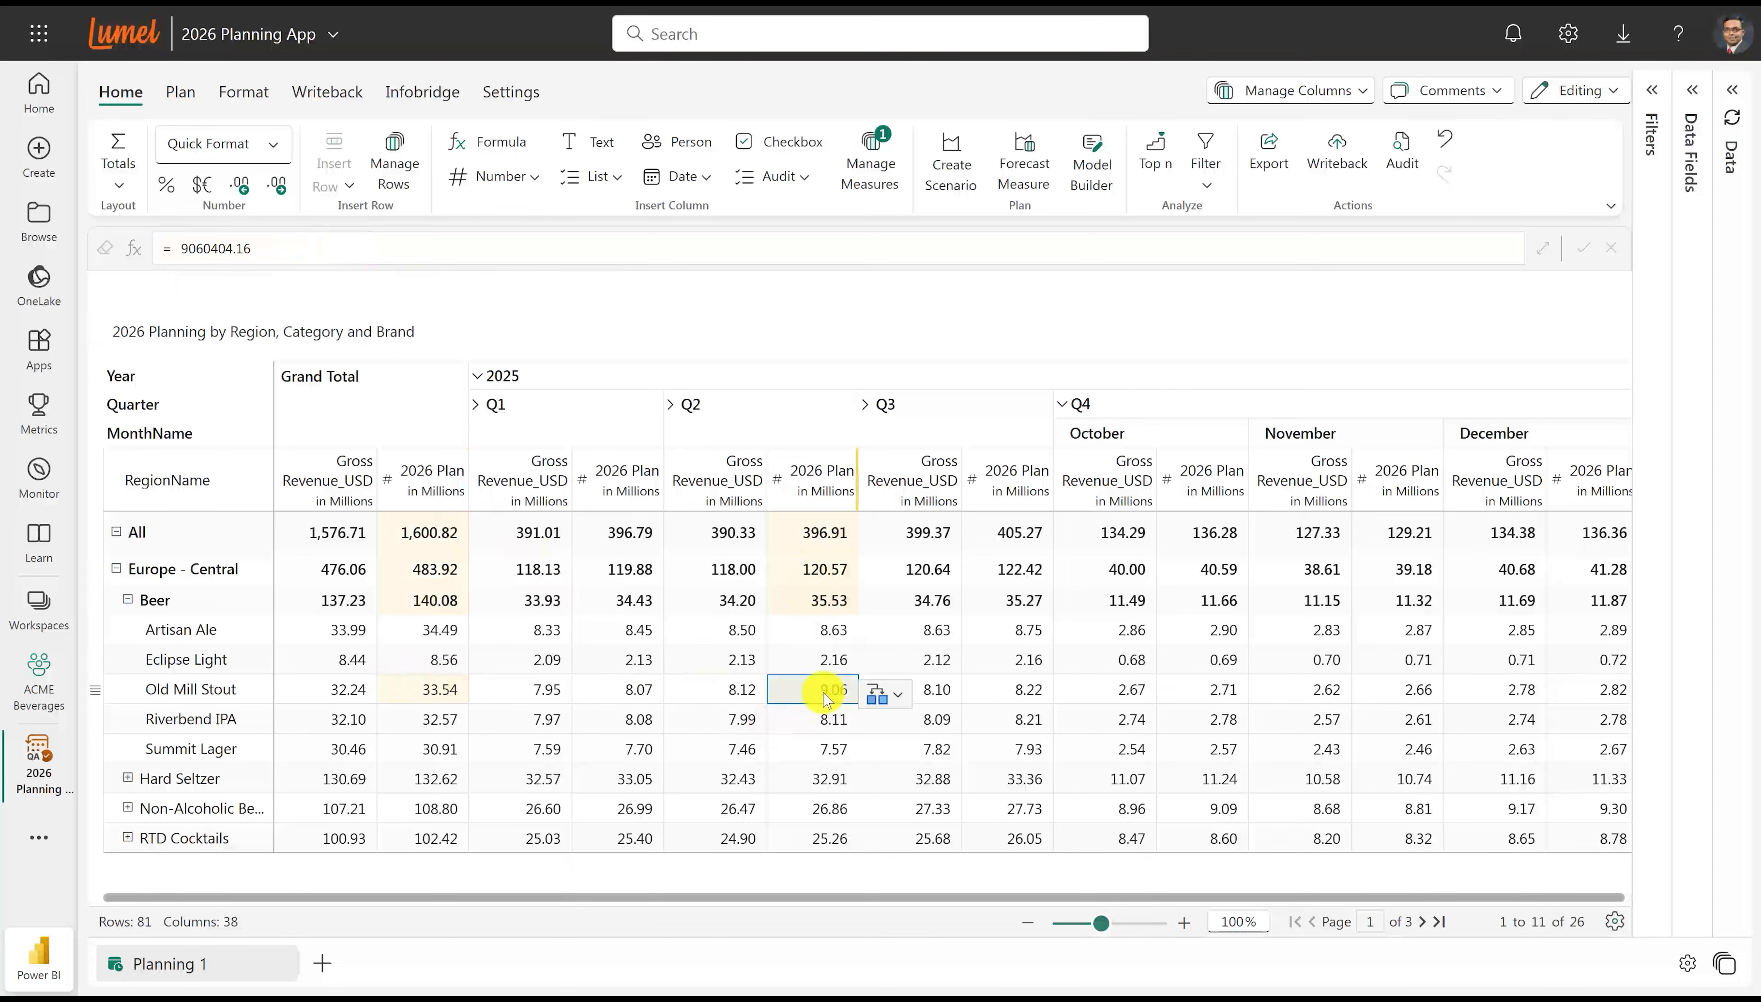
Insert a text input column titled "Explanation" as a visual column at the end of the table.
click(576, 154)
double_click(1352, 196)
text(Explanation)
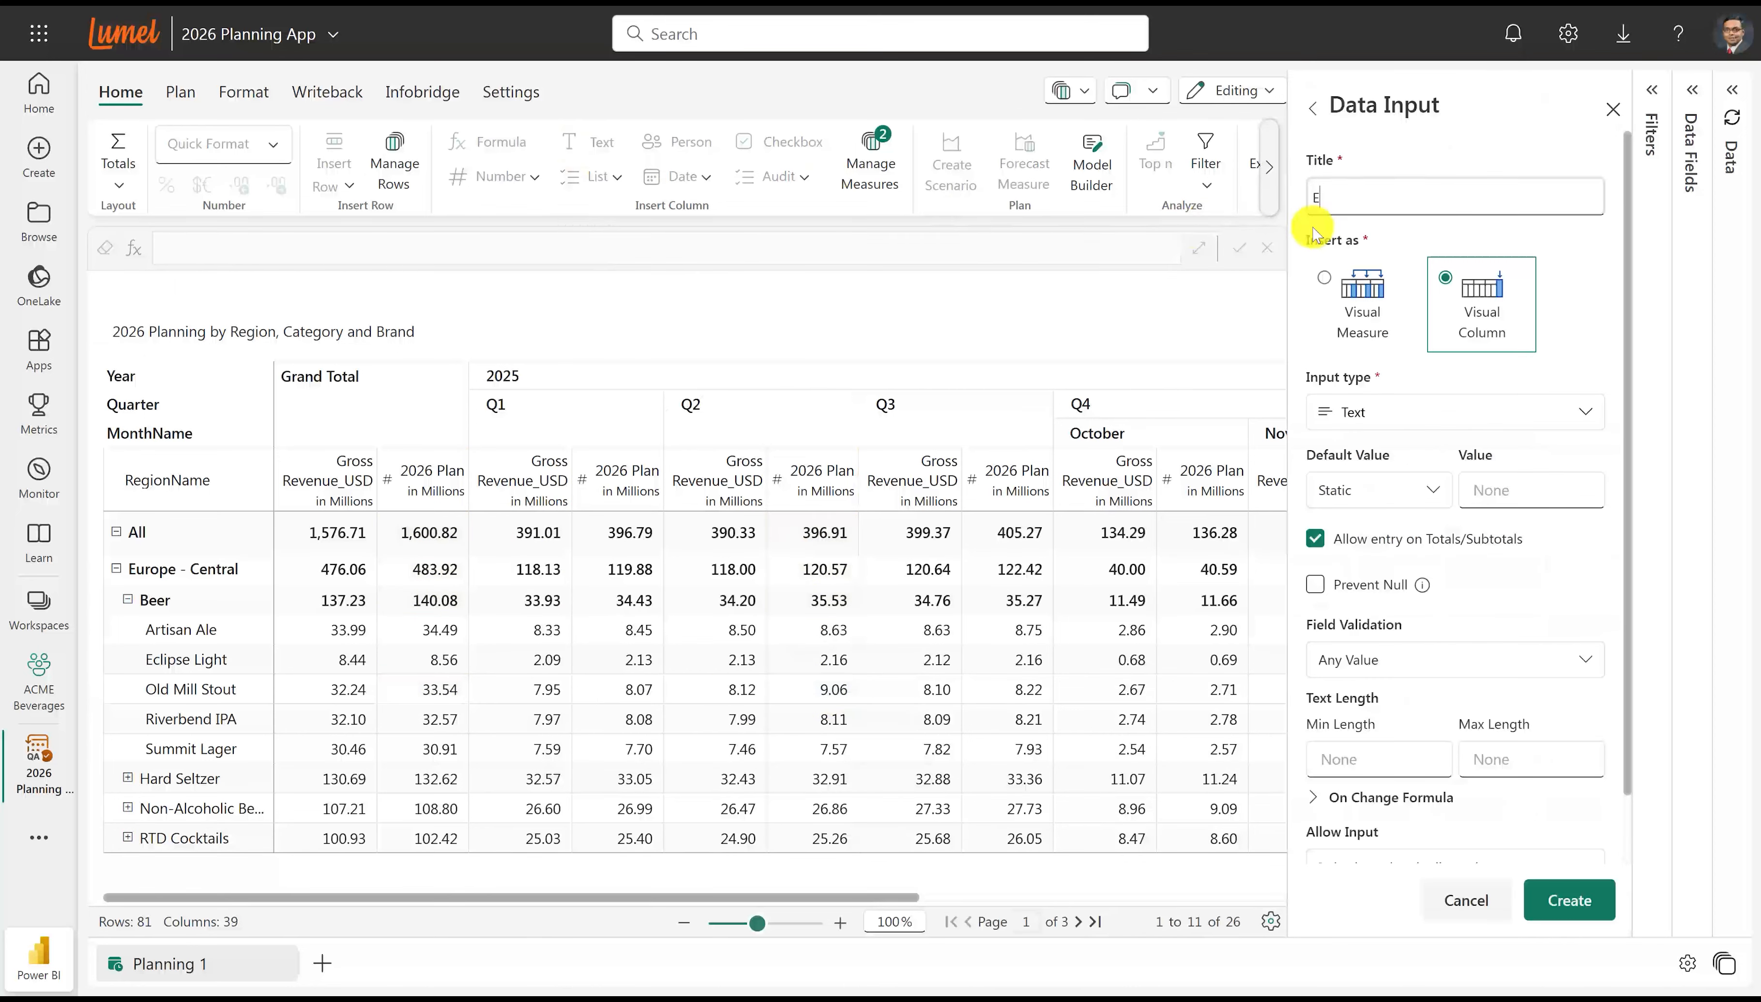
click(1569, 900)
drag(1373, 898, 1585, 896)
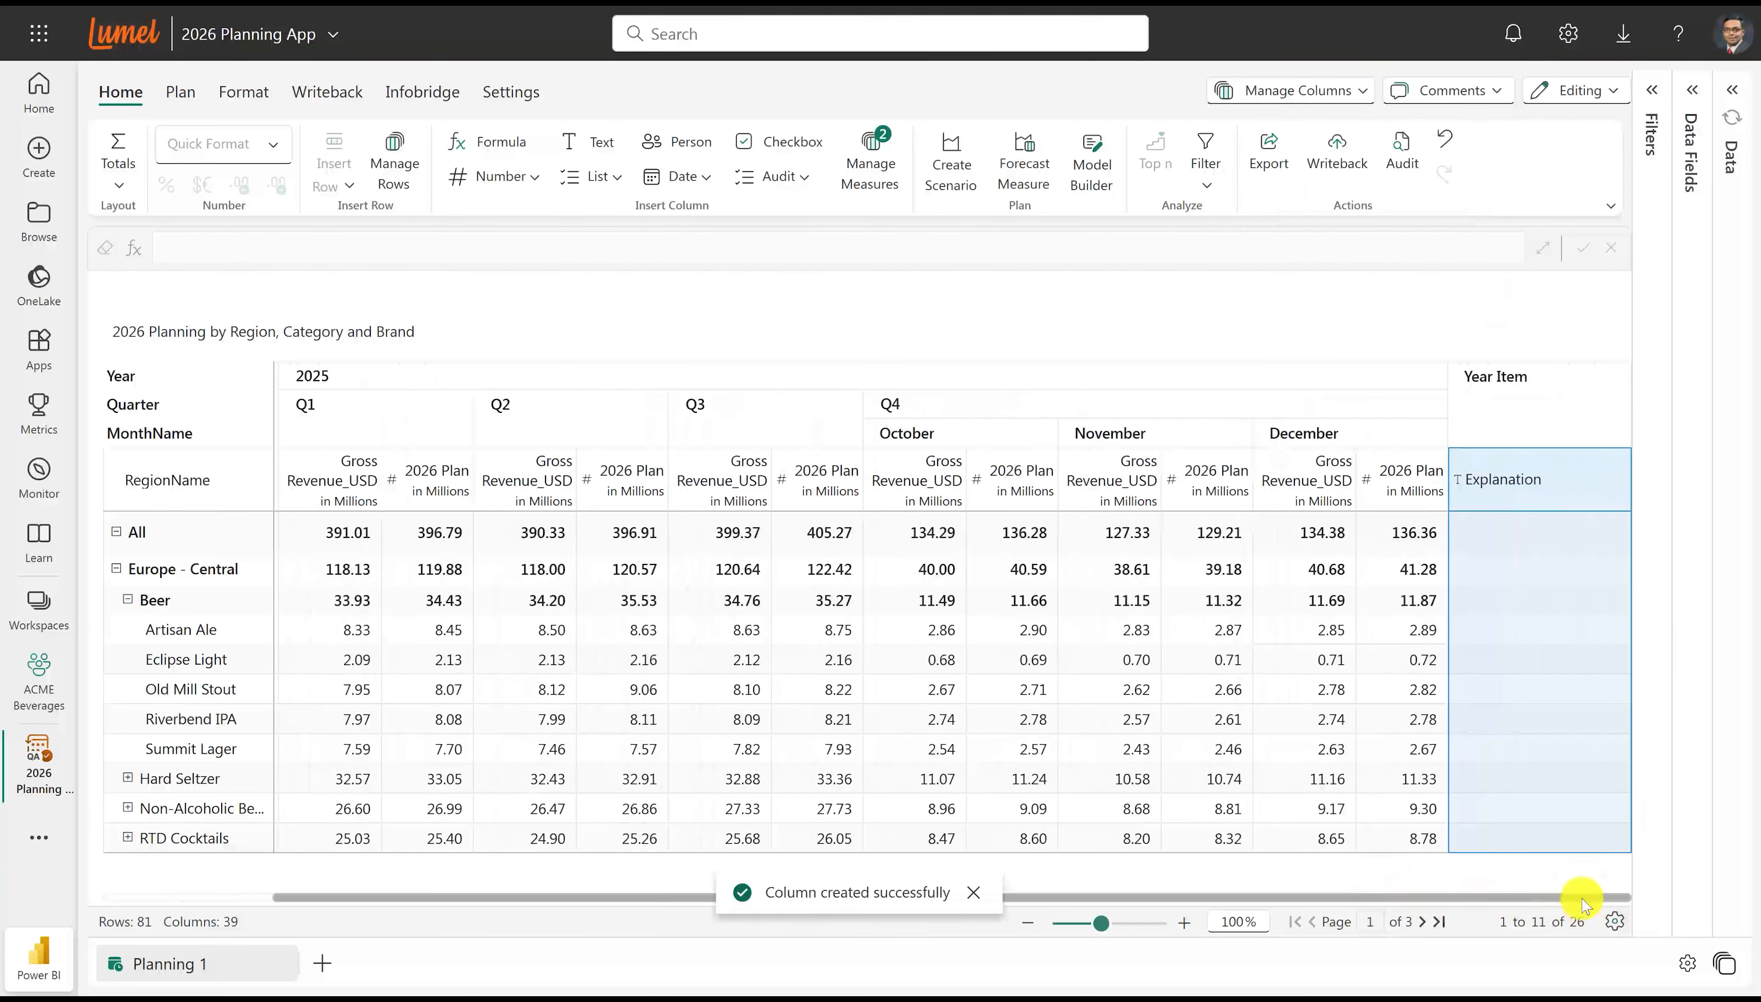
Enter "Enter your comments ..." in the Explanation cell of the Eclipse Light row.
click(1499, 663)
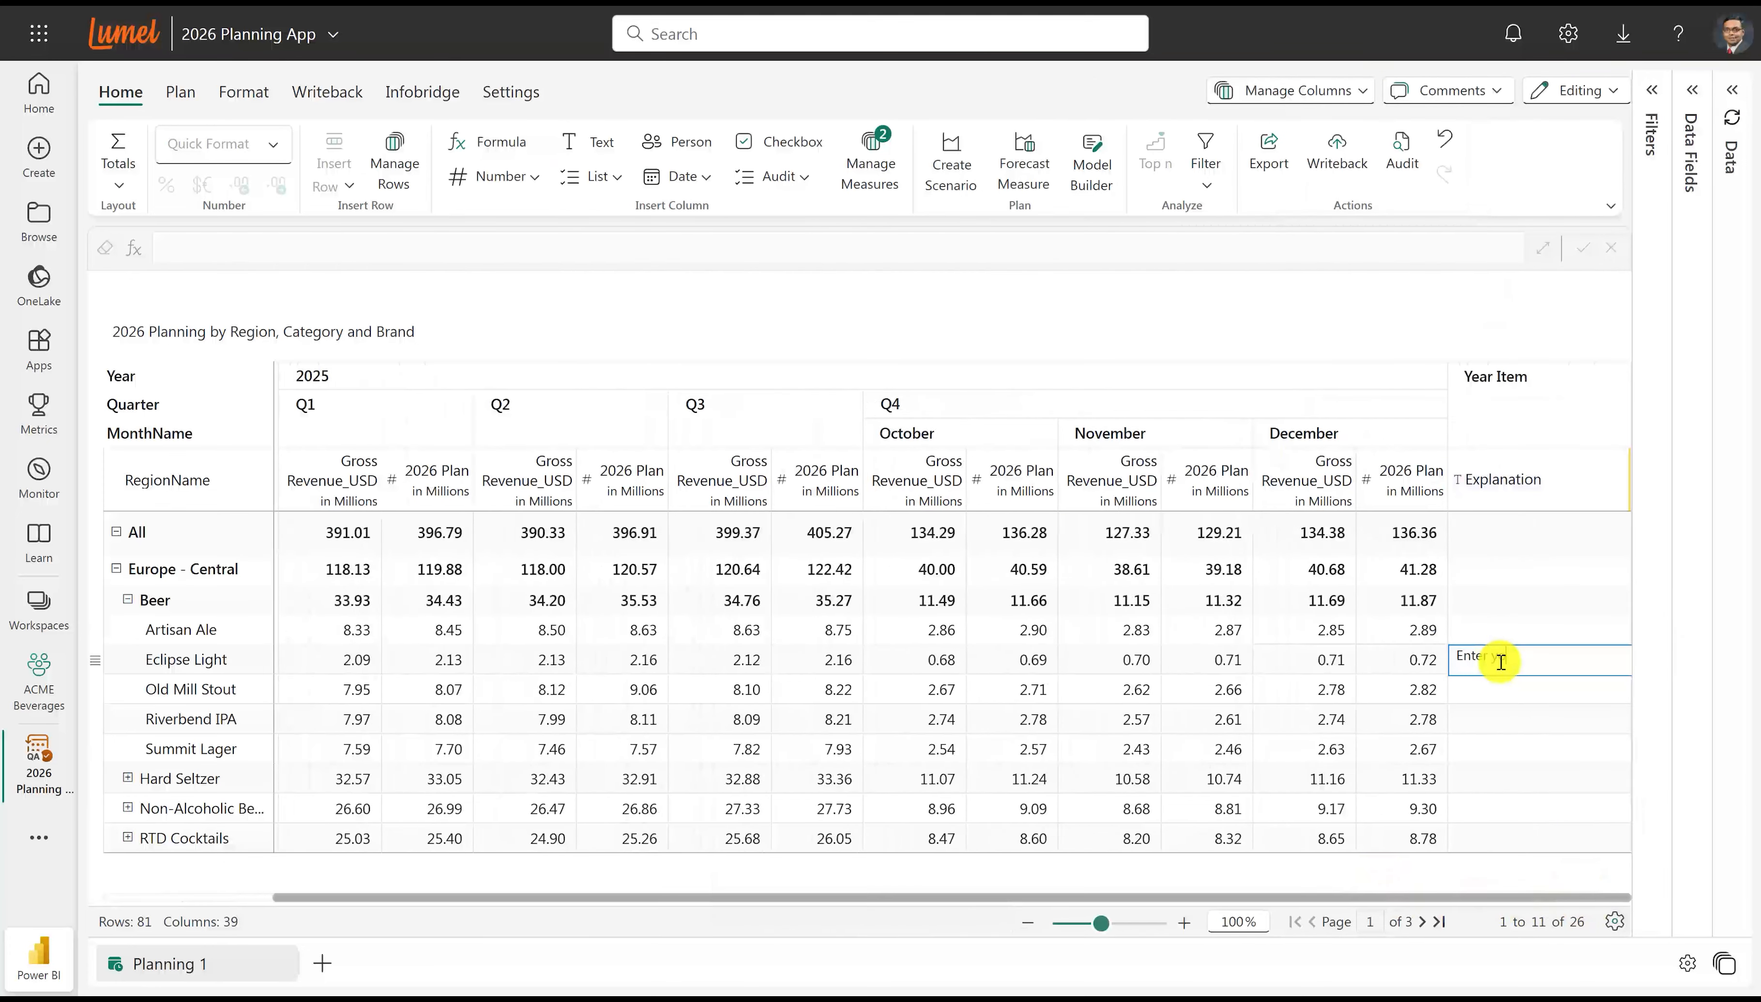
text(Enter your comments ...)
key(Return)
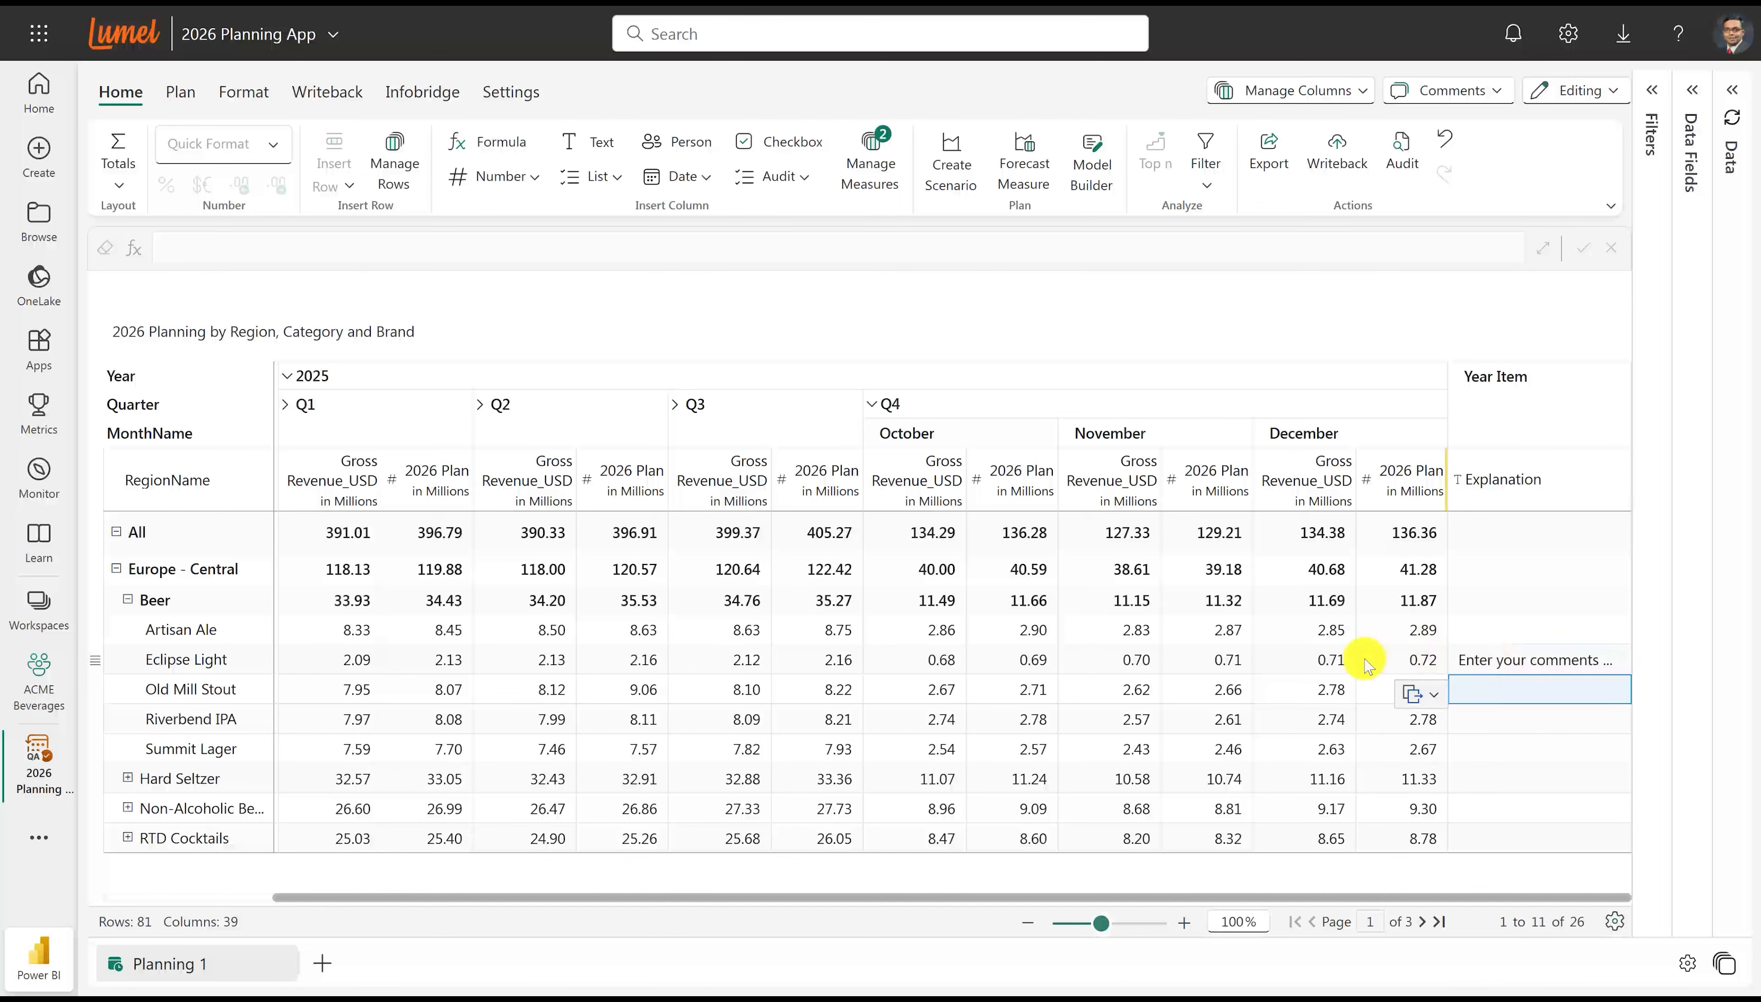
Add the comment "Add a comment here" to the December Gross Revenue_USD cell of Eclipse Light under Europe - Central.
click(1331, 662)
click(1453, 90)
click(1445, 127)
text(A)
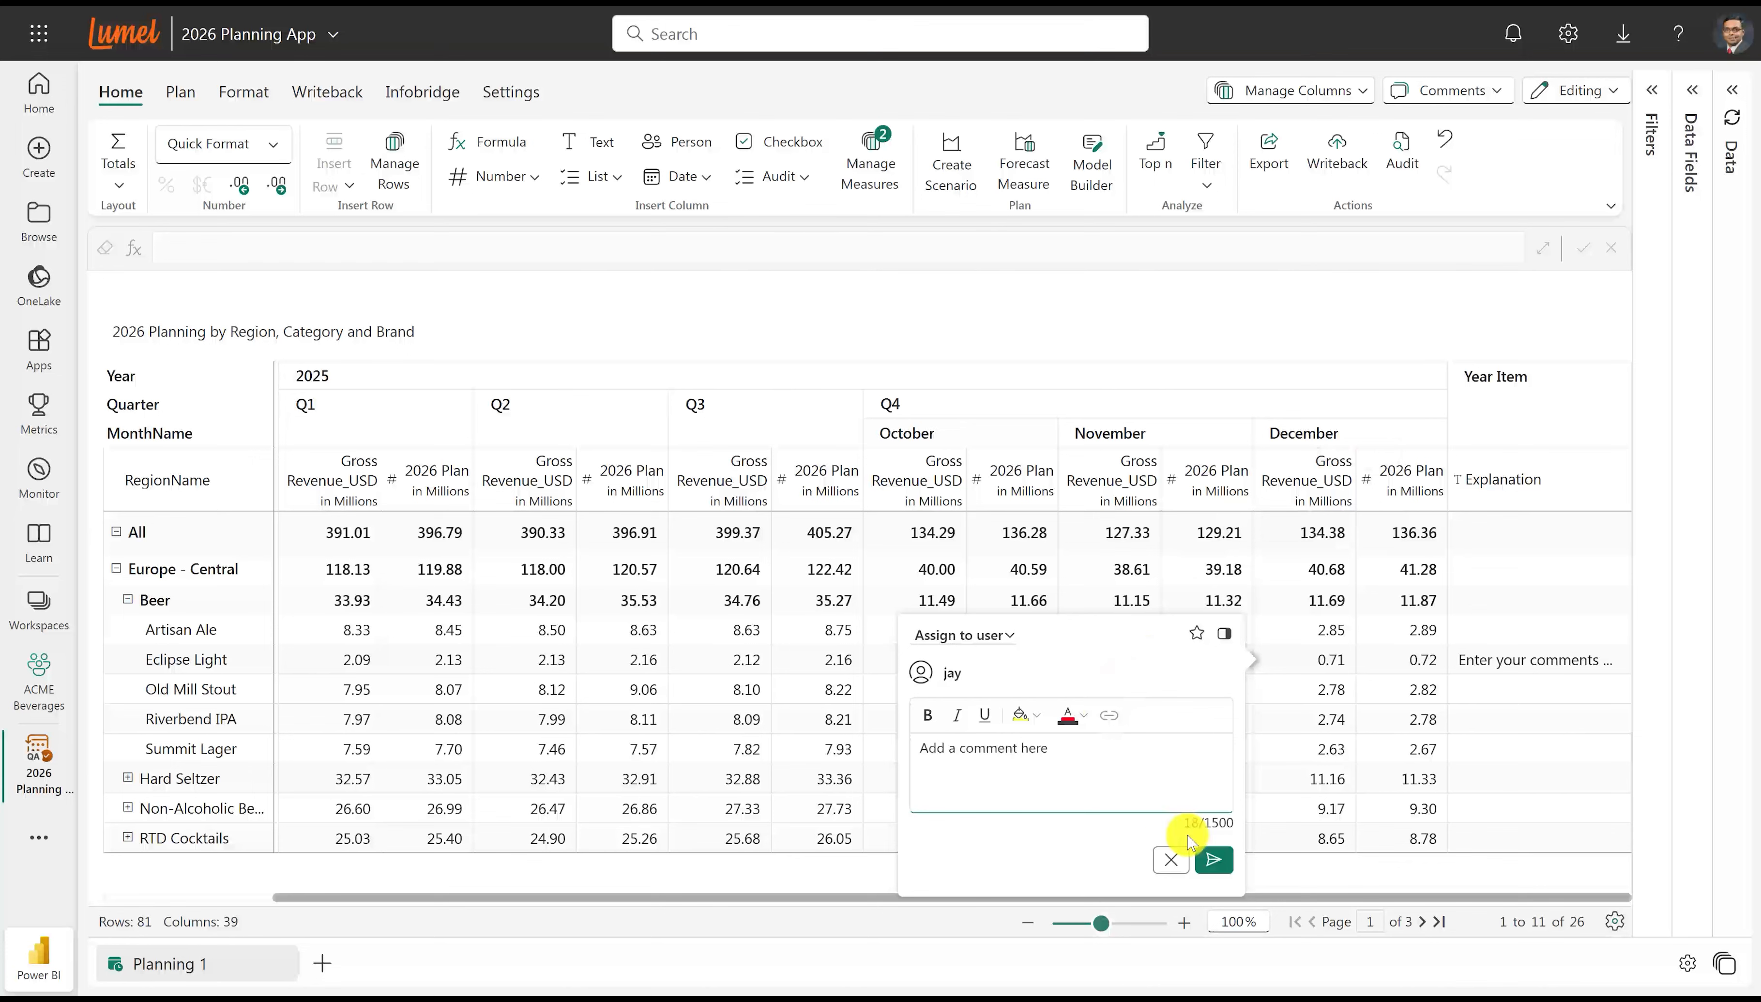
click(1213, 860)
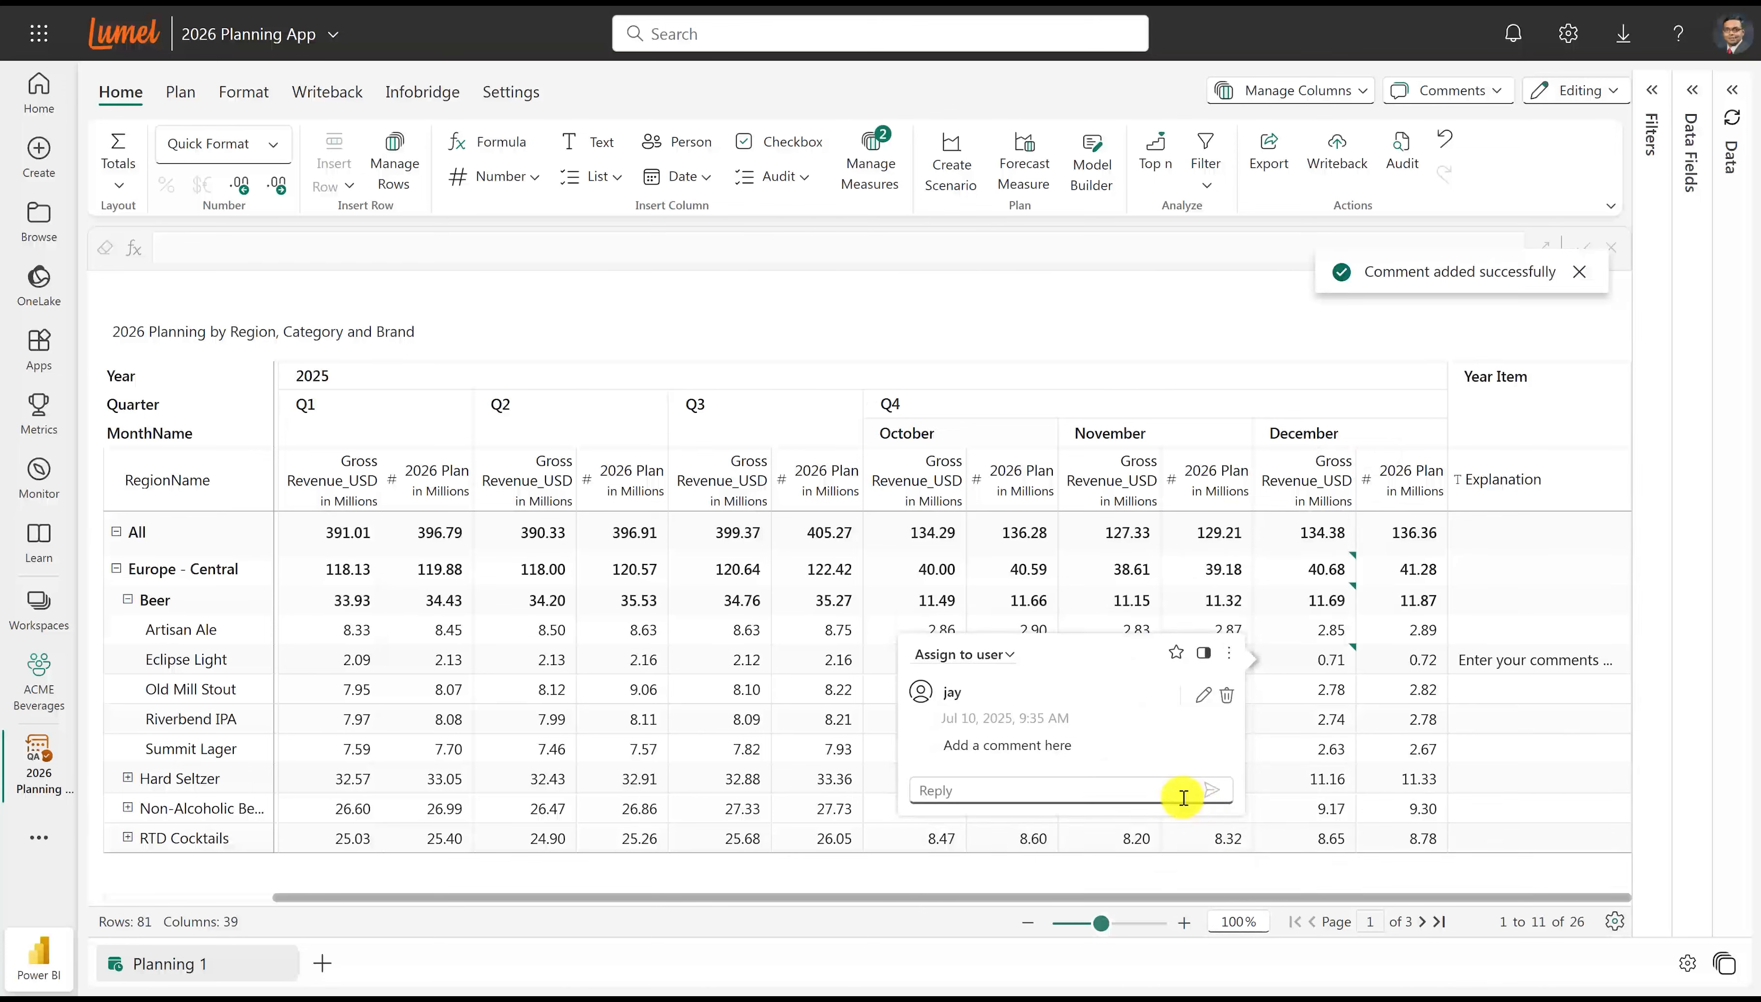
Reply "Others can respond too" to the comment on the Eclipse Light December cell.
click(1179, 794)
text(Others can respond too)
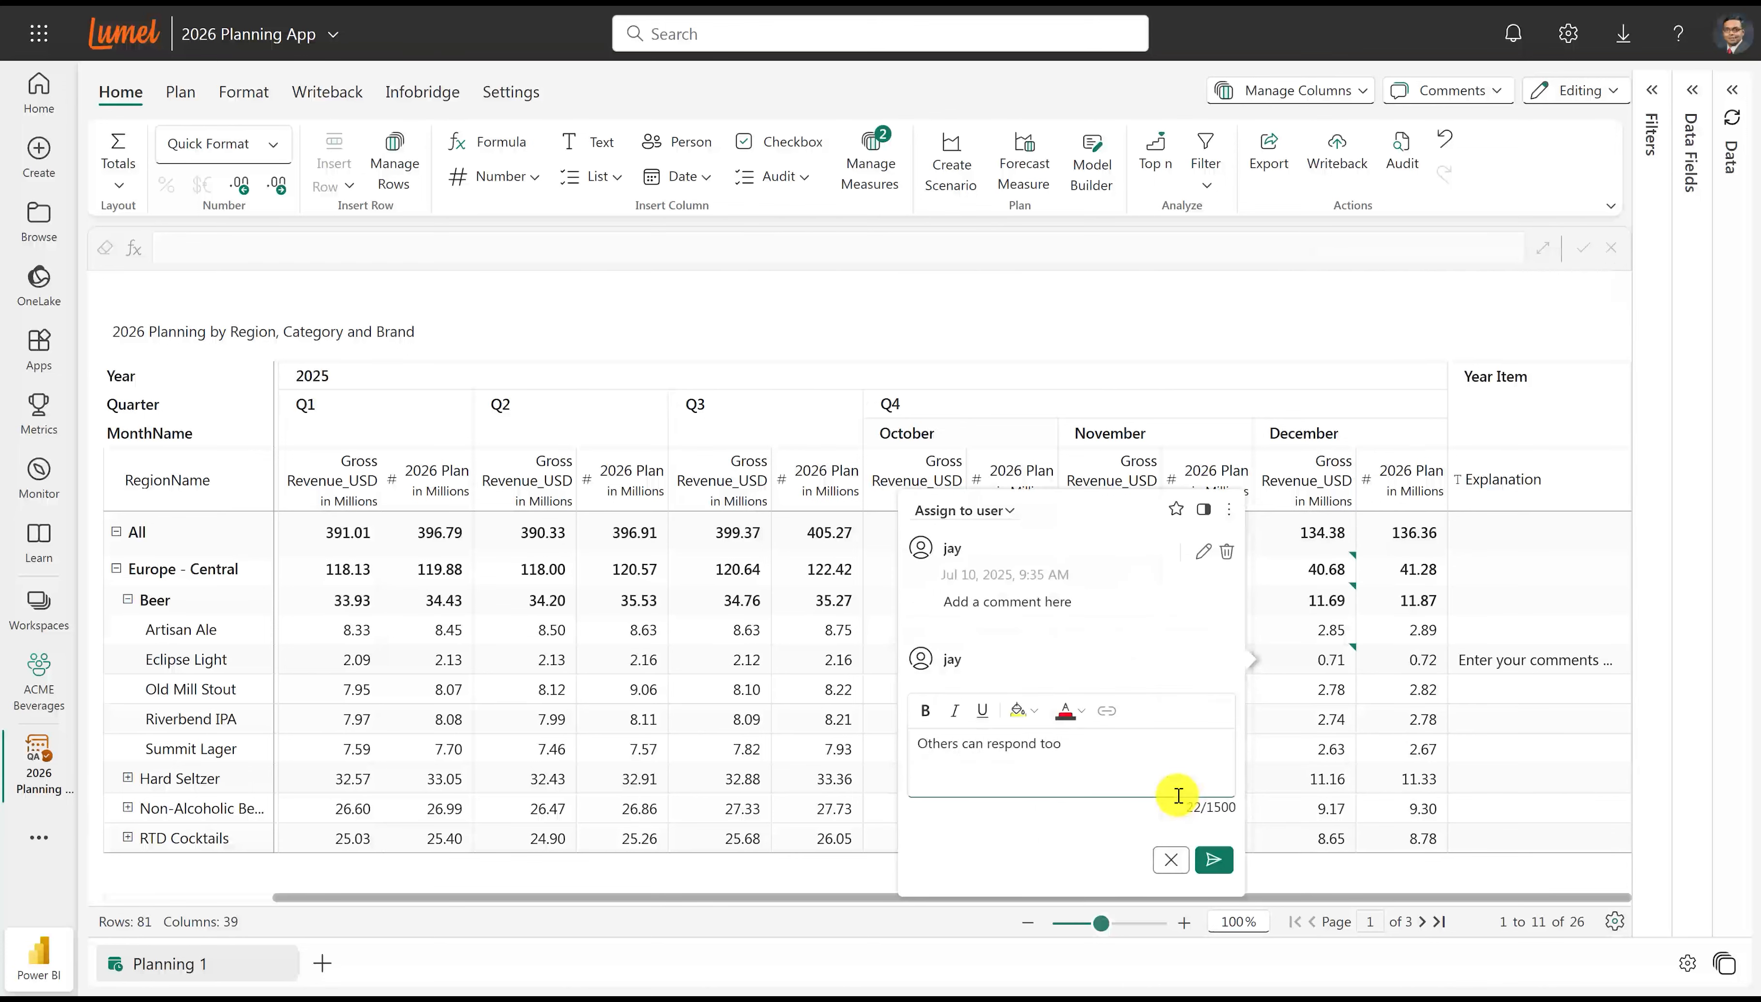
click(1214, 860)
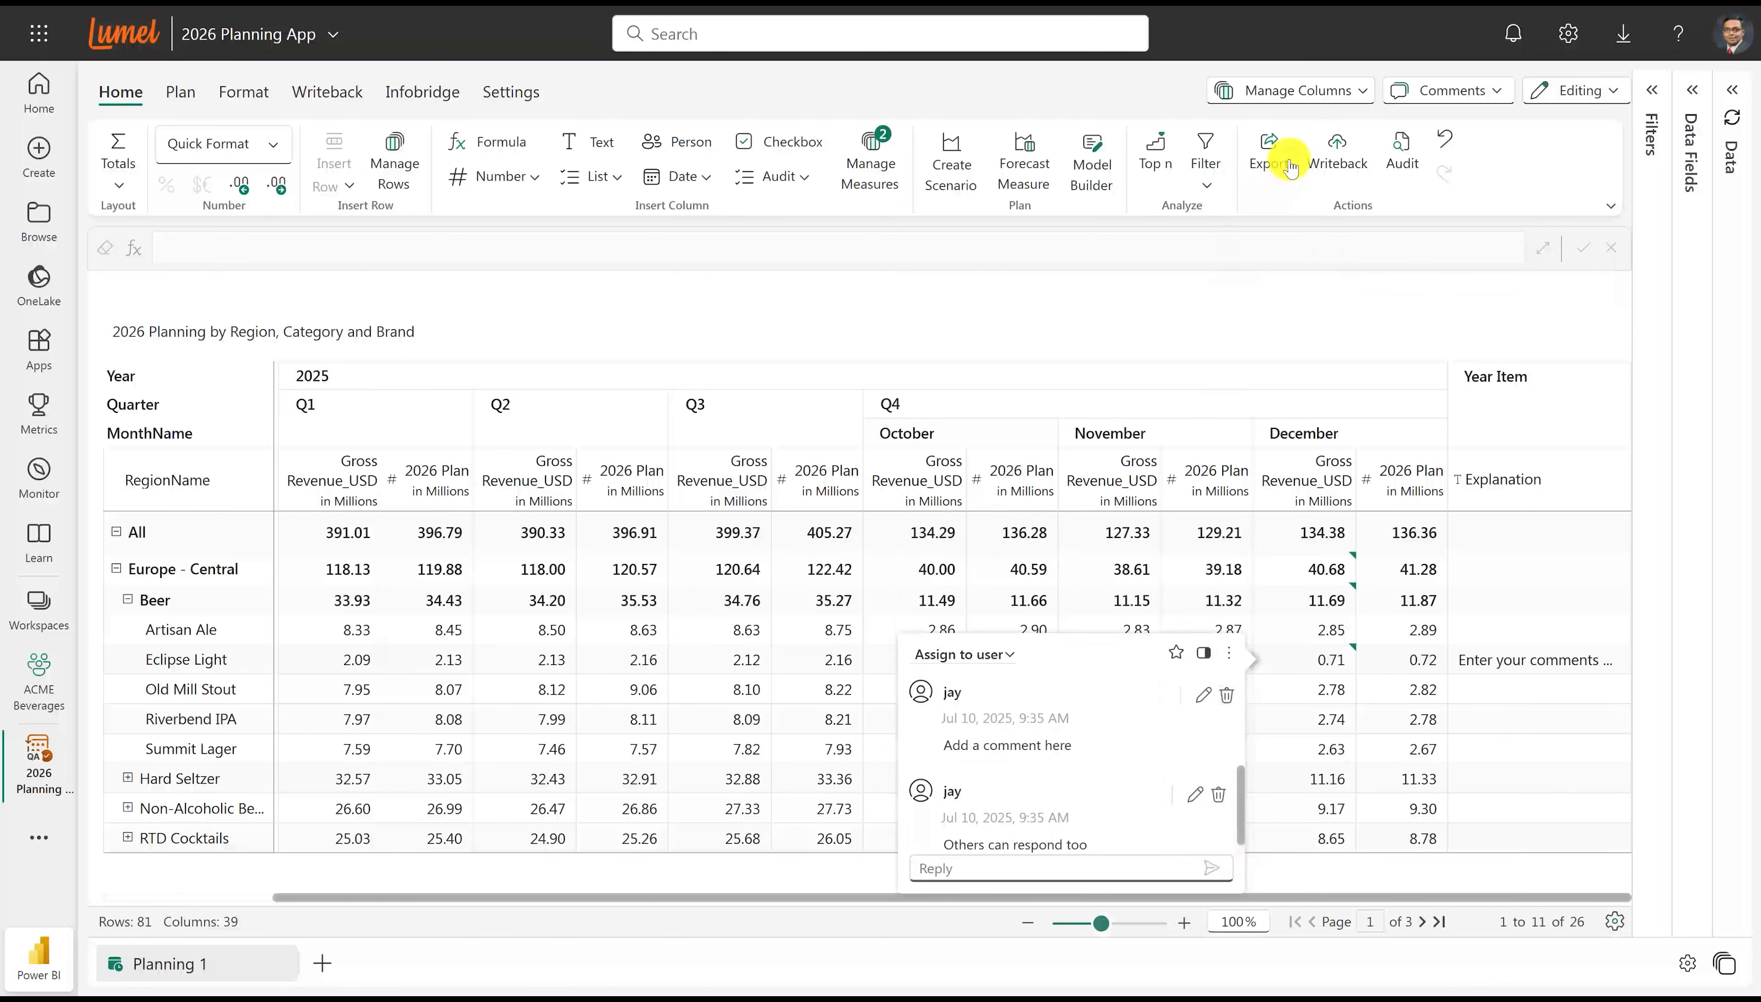
Look over the table's managed columns and their options.
click(1353, 100)
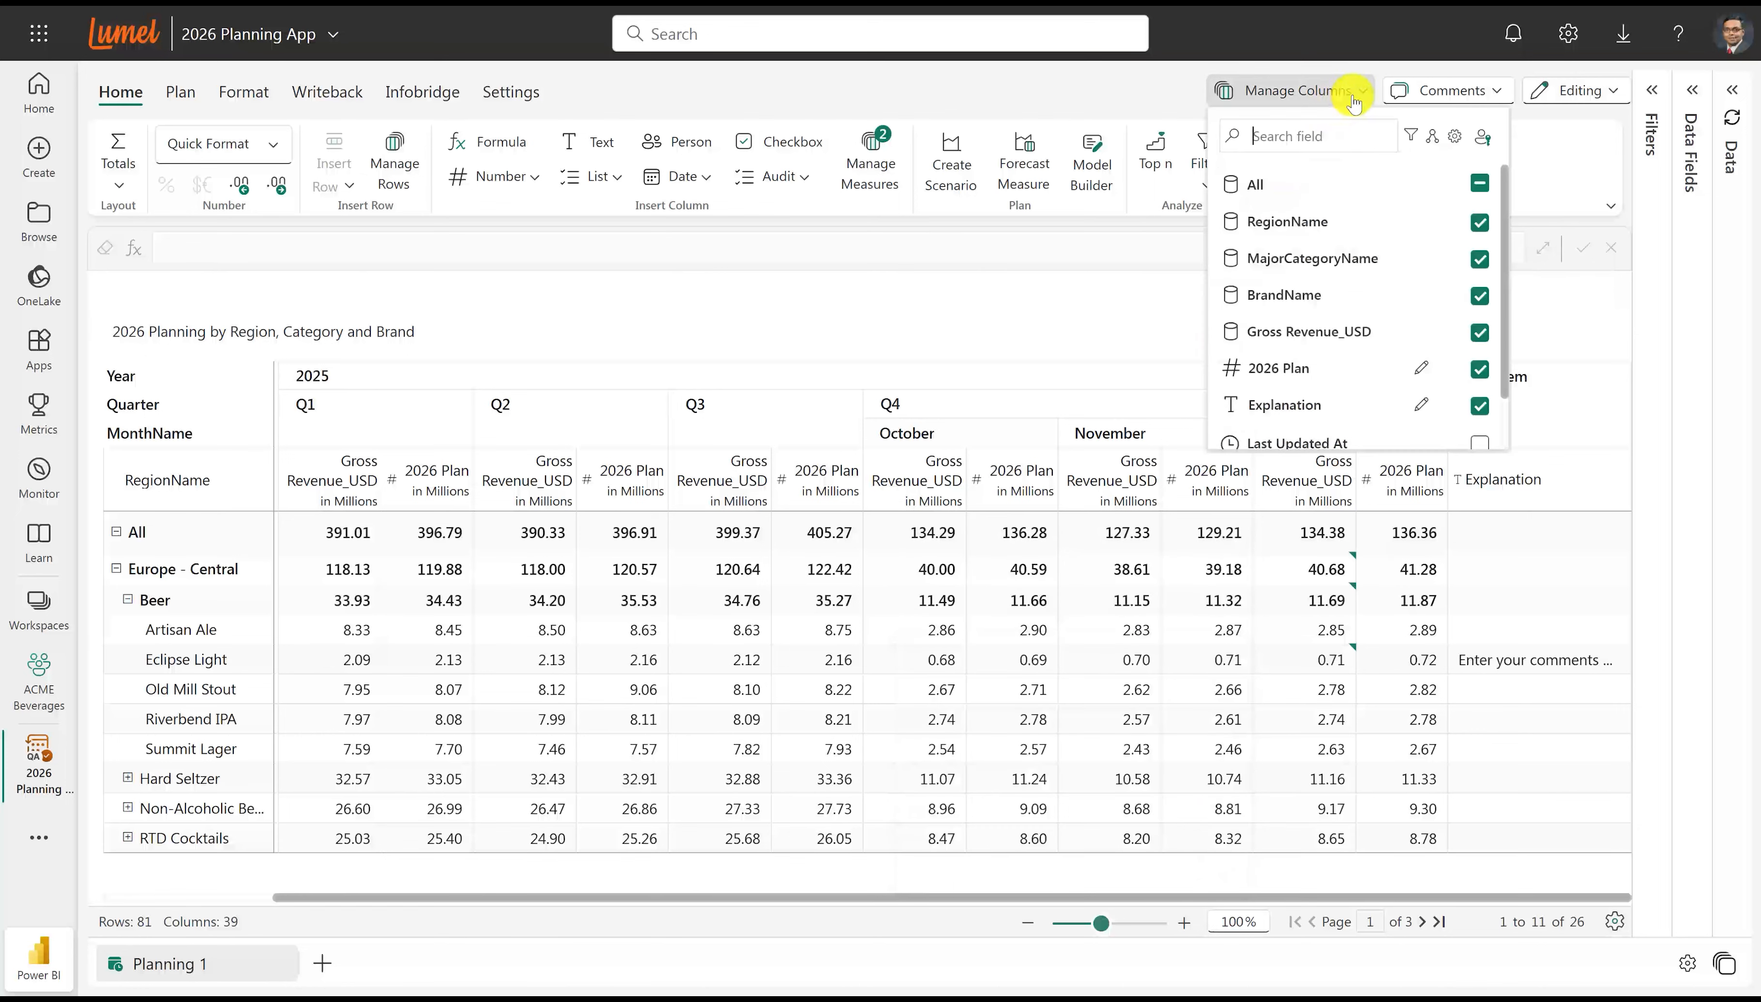
click(1482, 137)
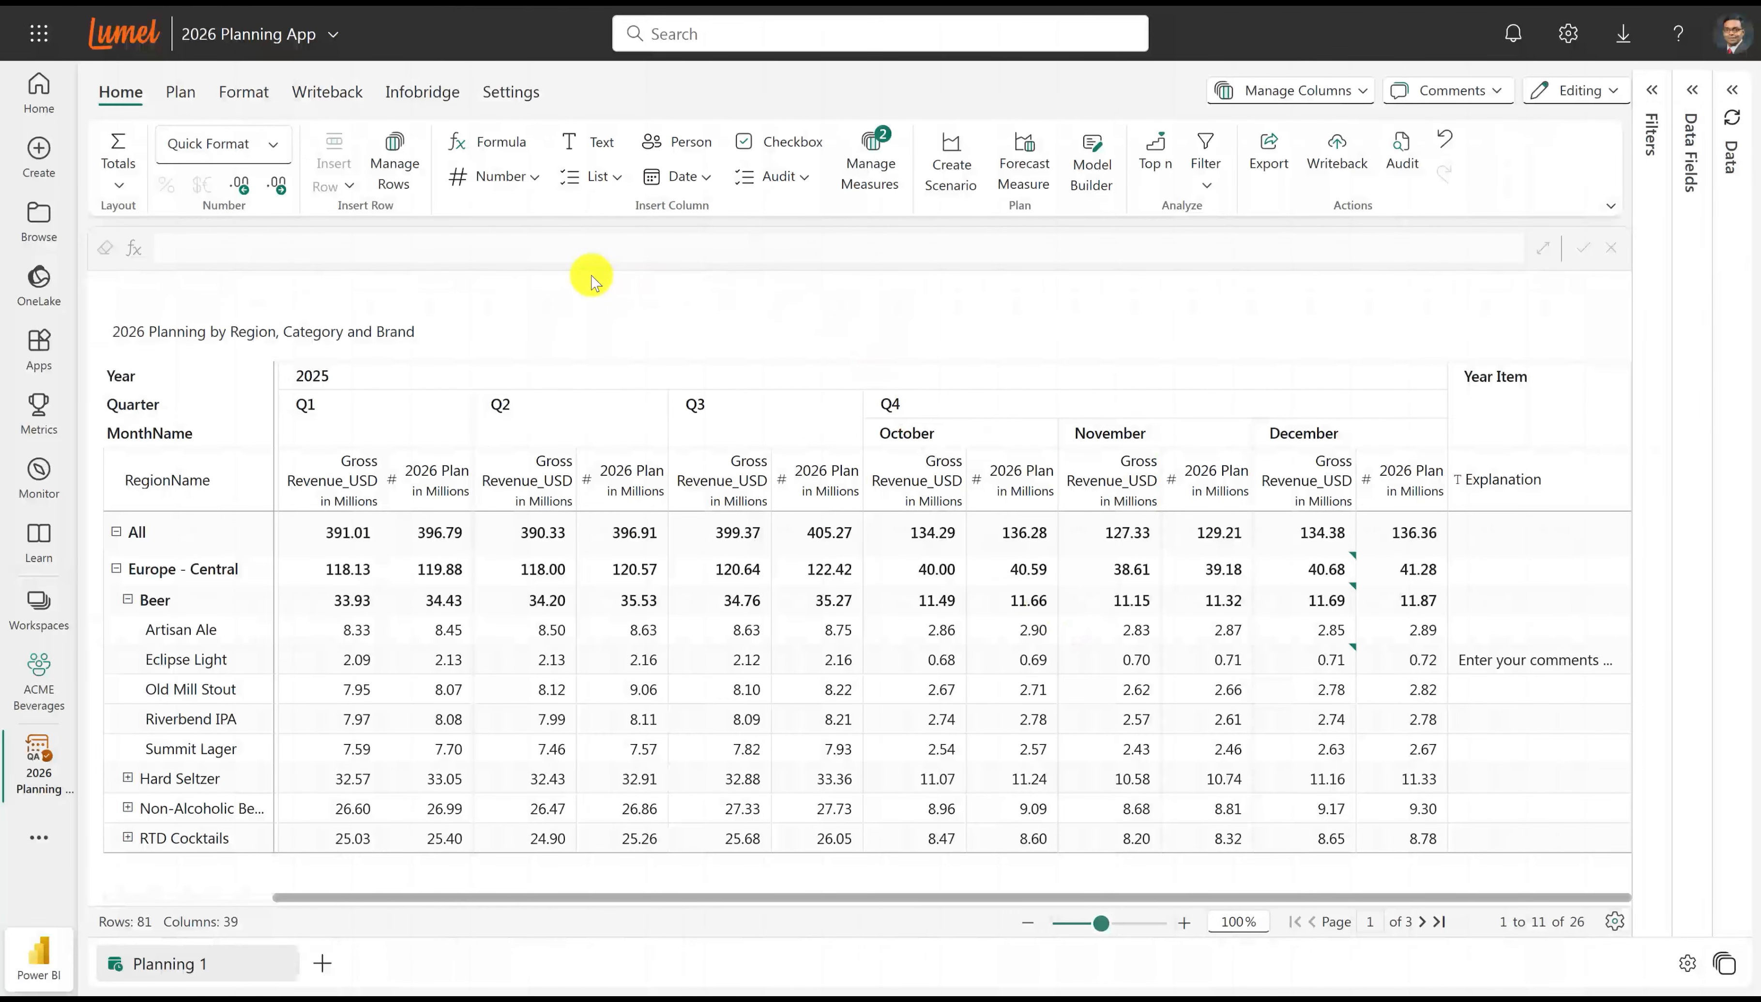
Start the writeback configuration and choose Fabric Warehouse as the new destination.
click(339, 89)
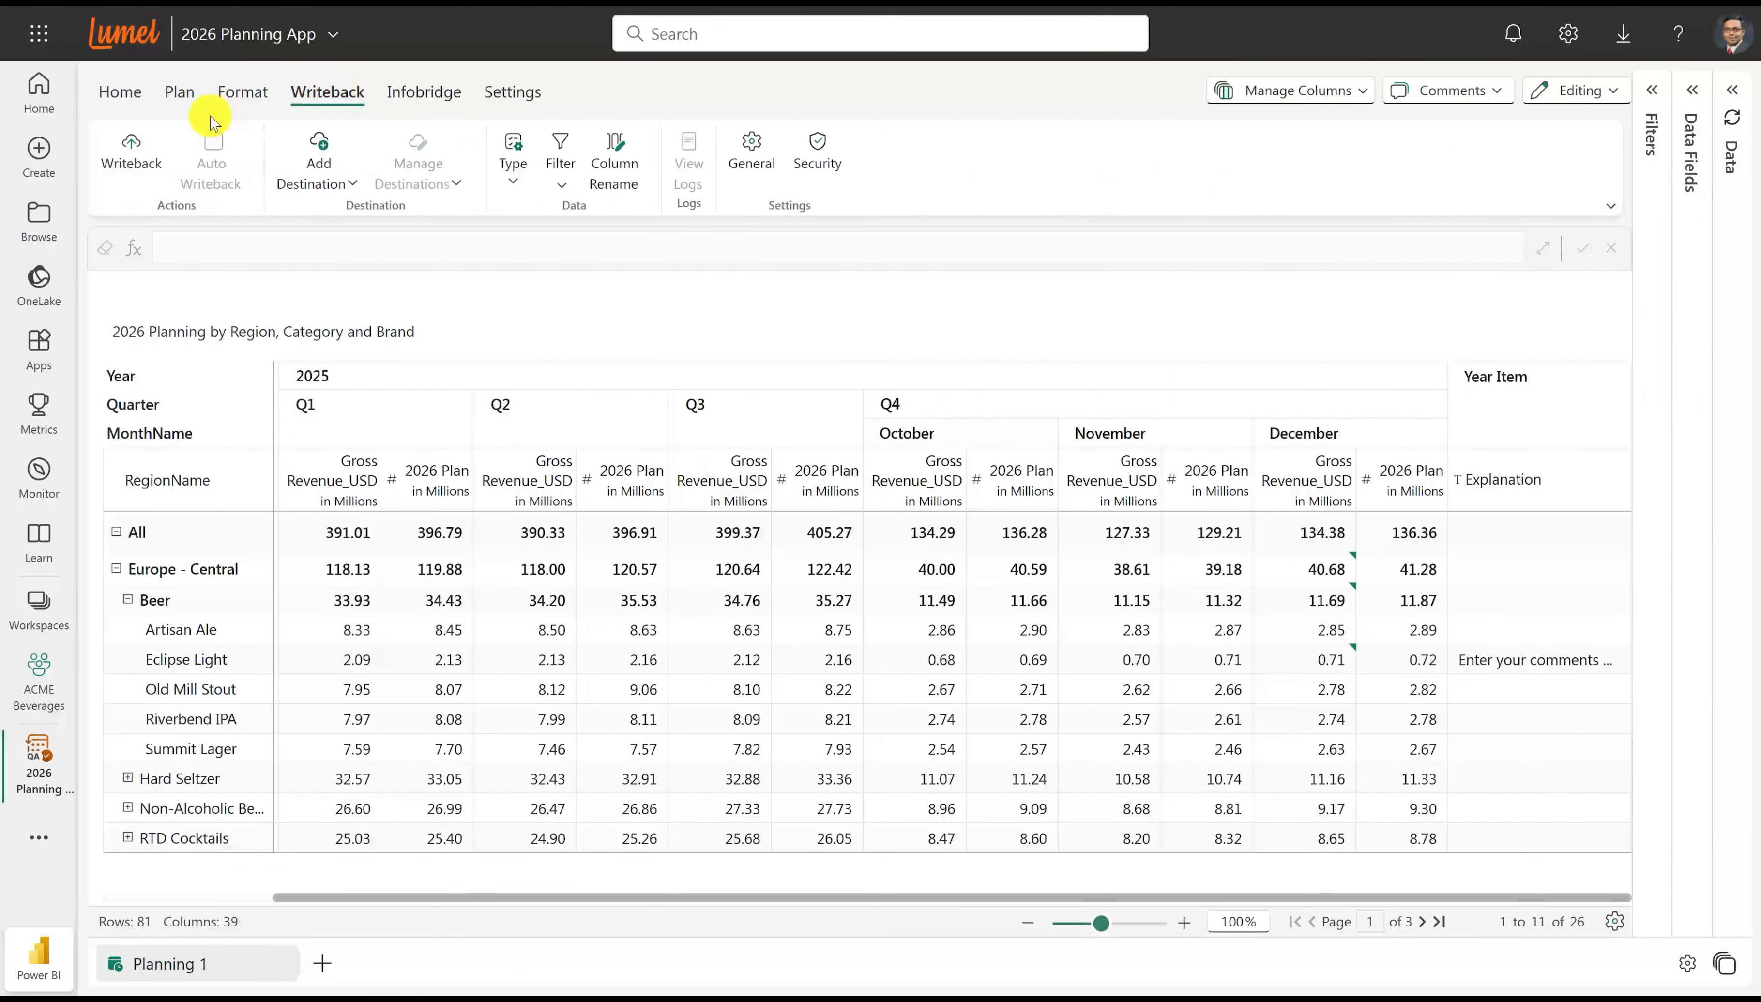
click(133, 154)
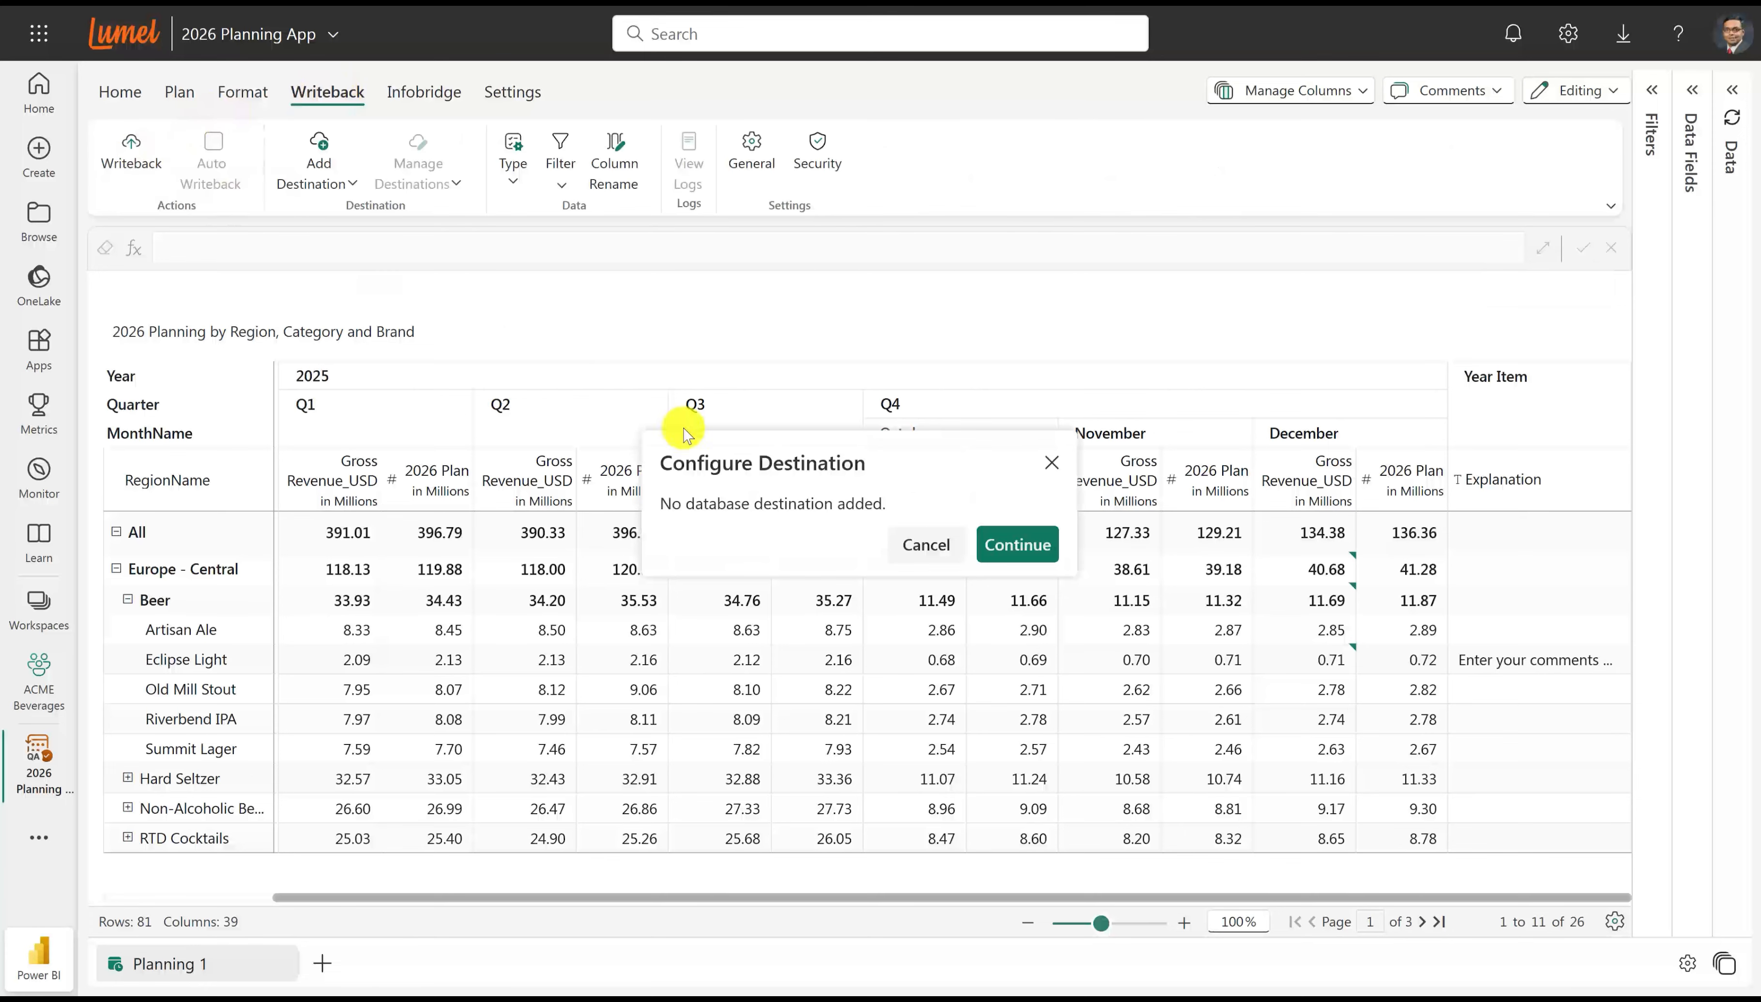
click(996, 544)
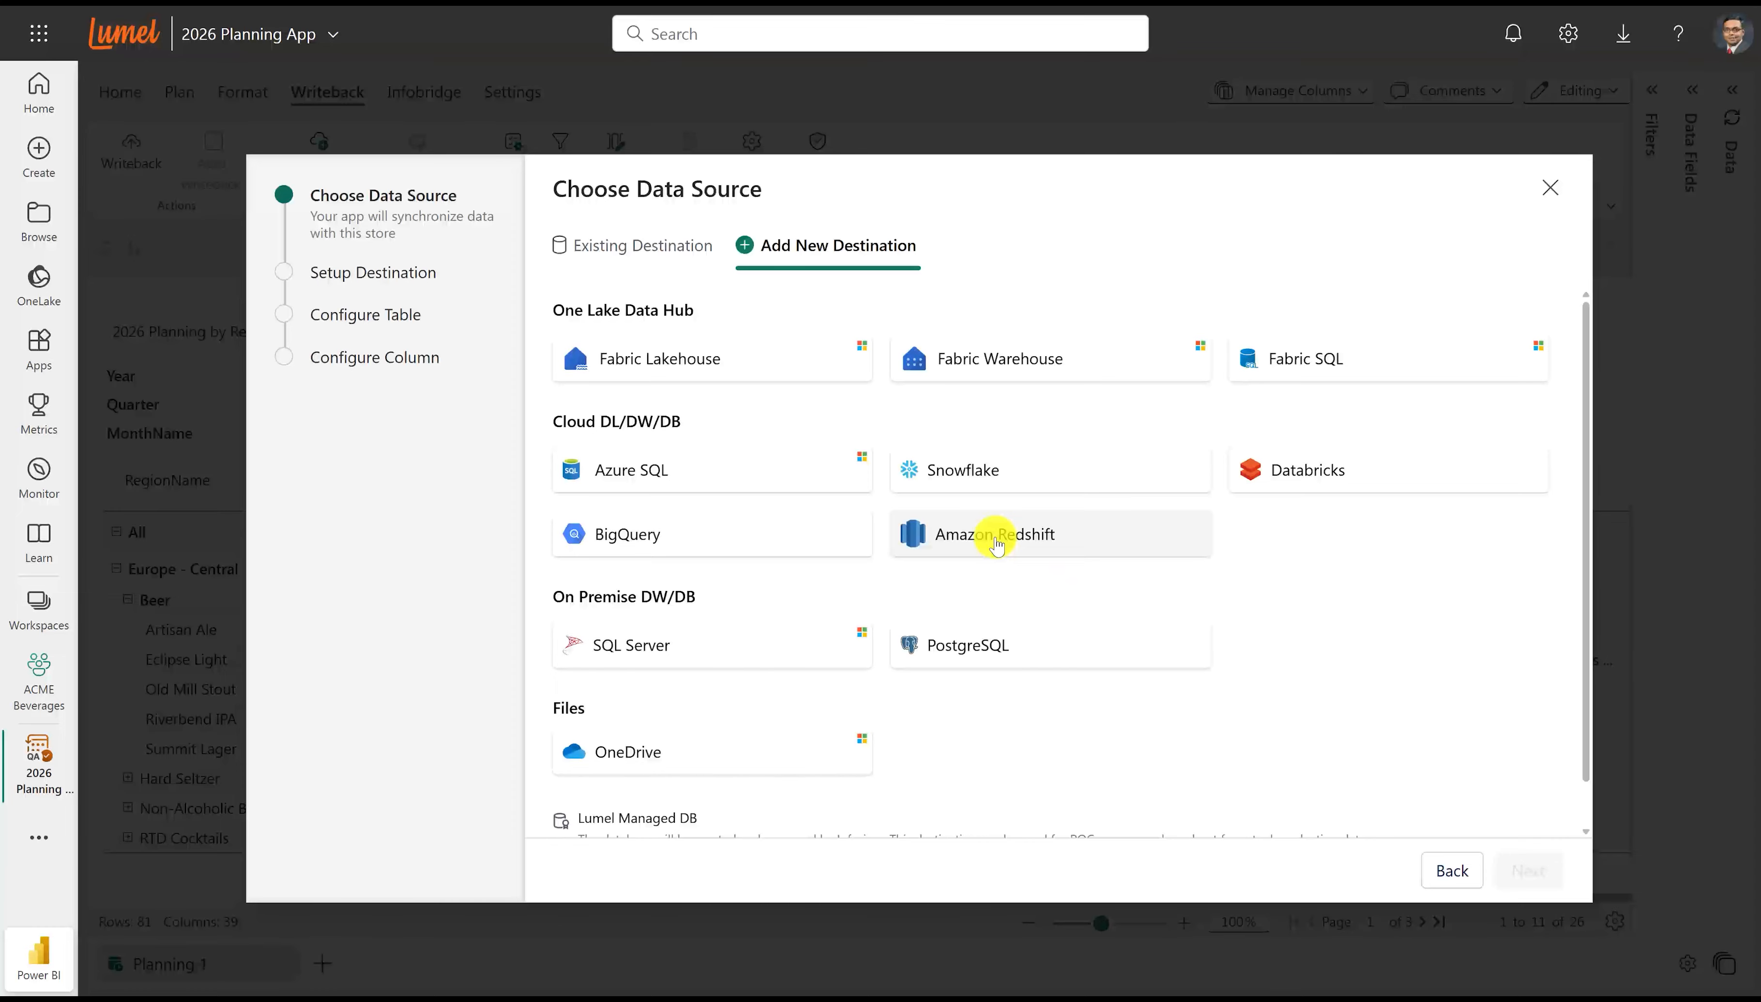
click(1014, 354)
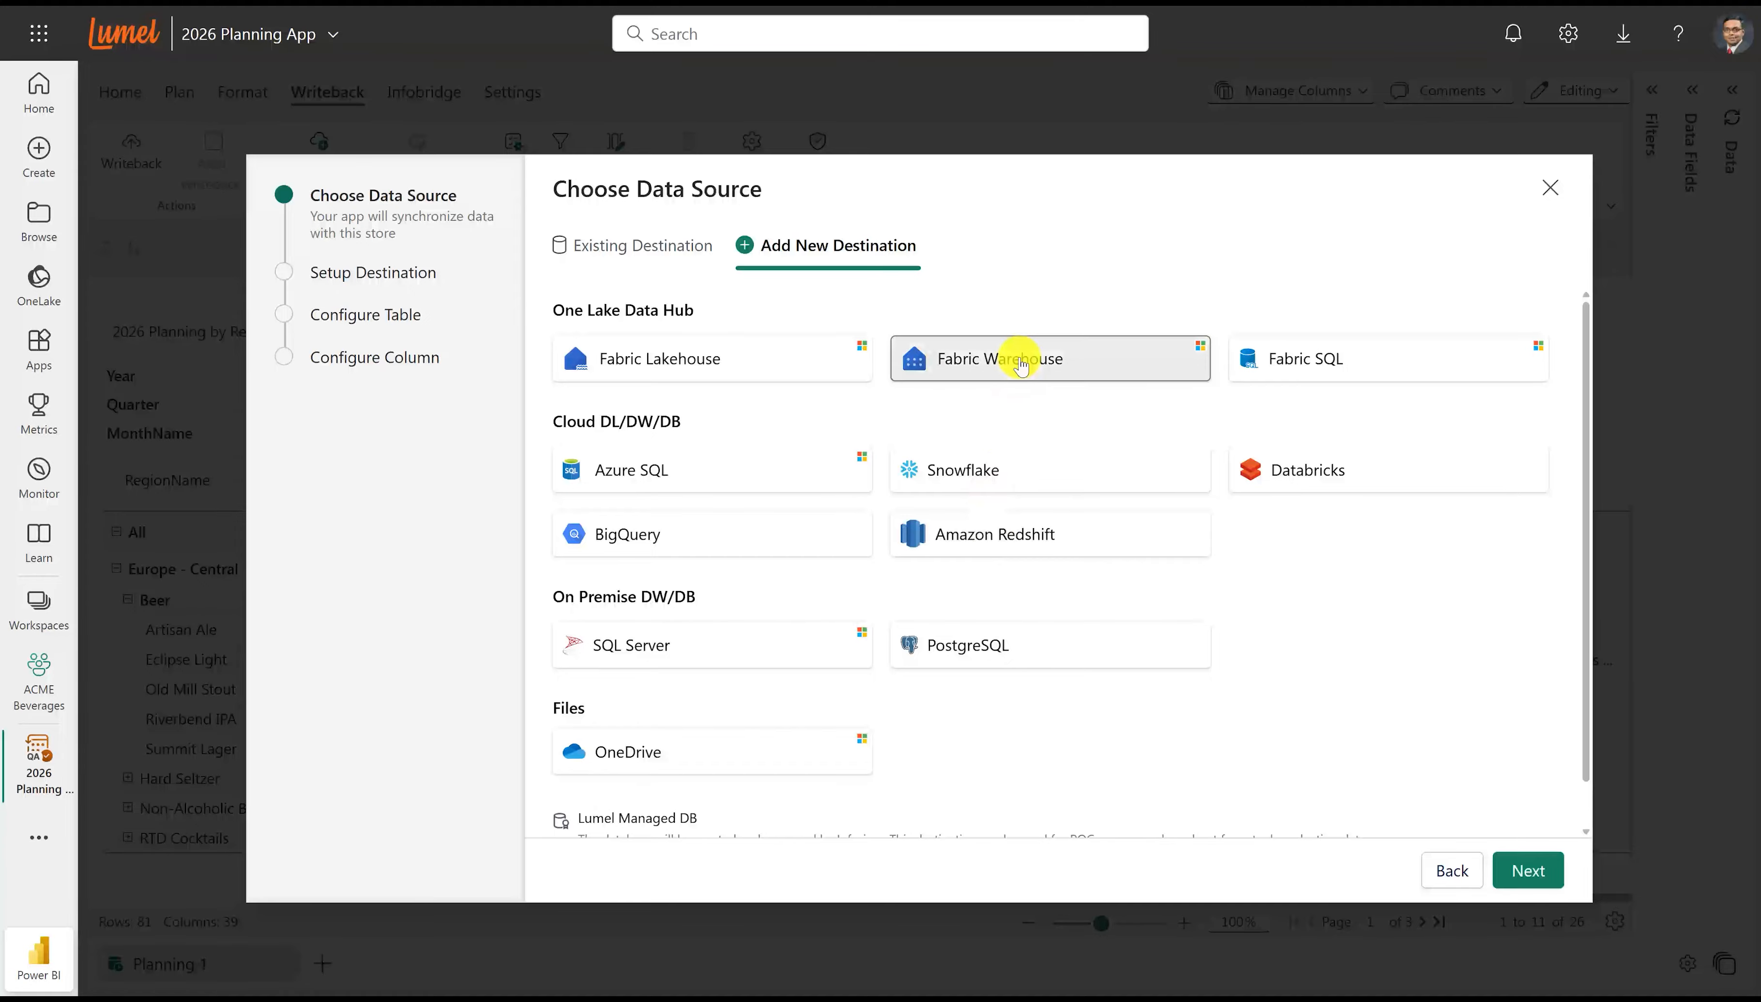
click(1516, 866)
Connect the destination with My Credentials, using the ACME Beverages workspace and the ACME Beverages warehouse.
click(617, 459)
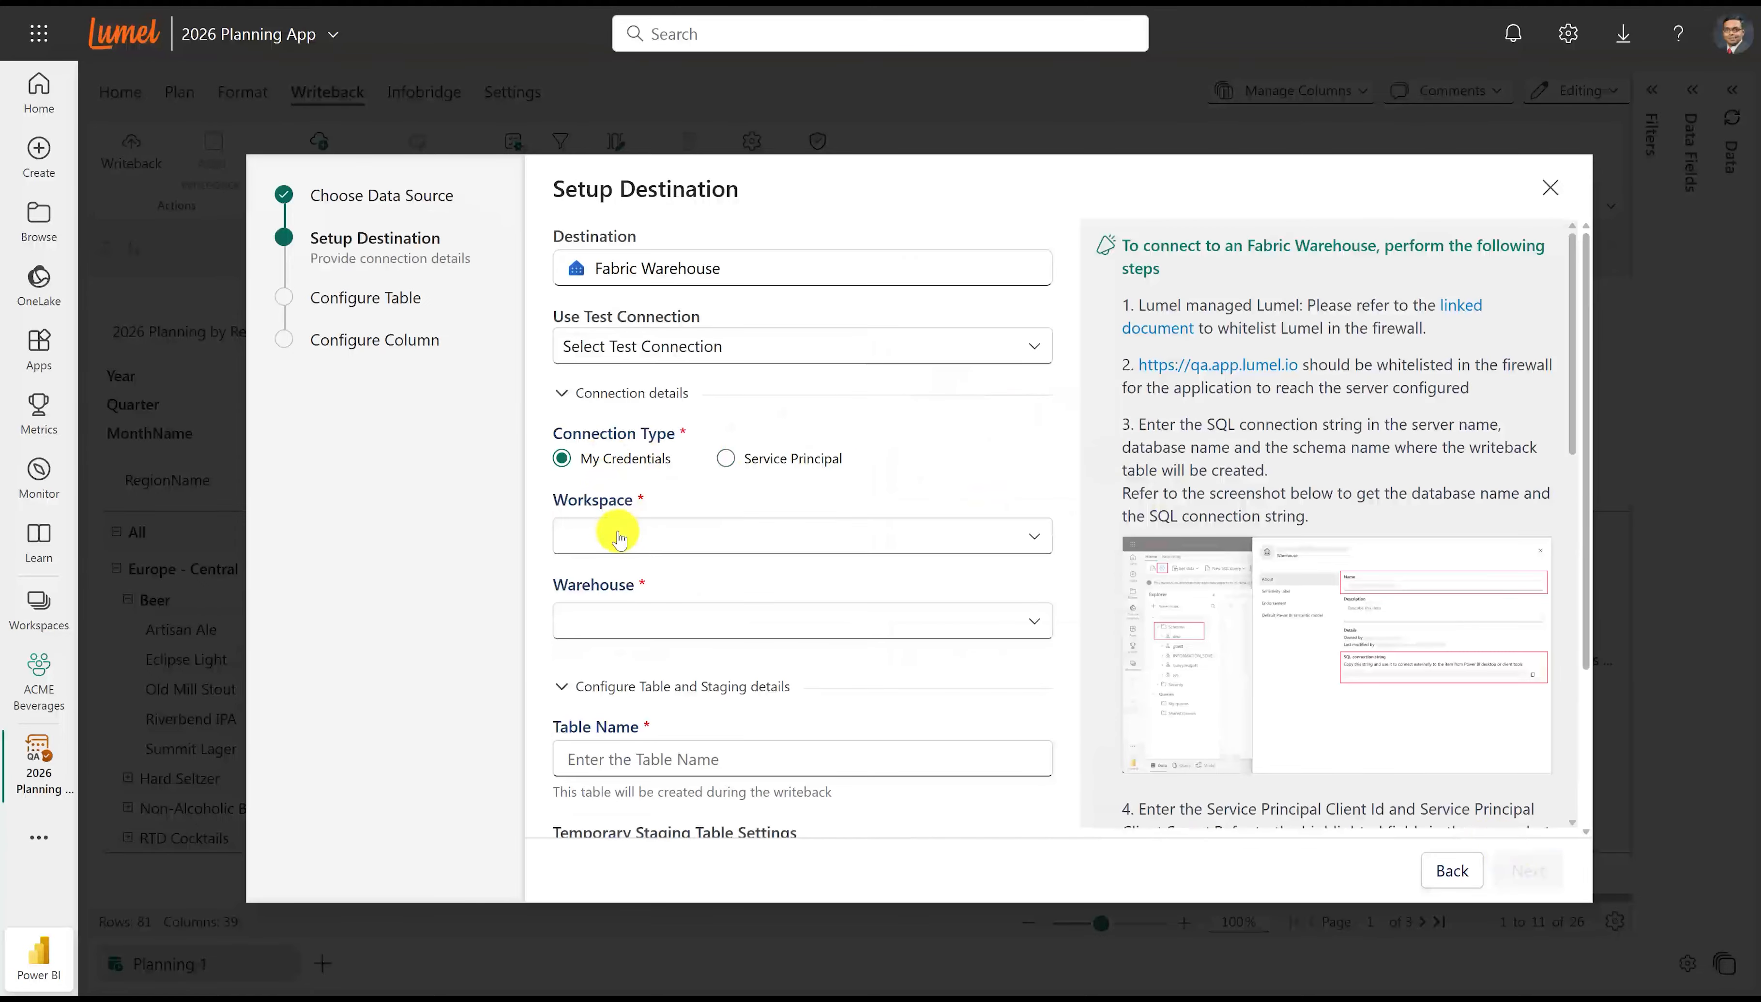
click(615, 537)
scroll(643, 769, down, 2)
click(642, 805)
click(641, 624)
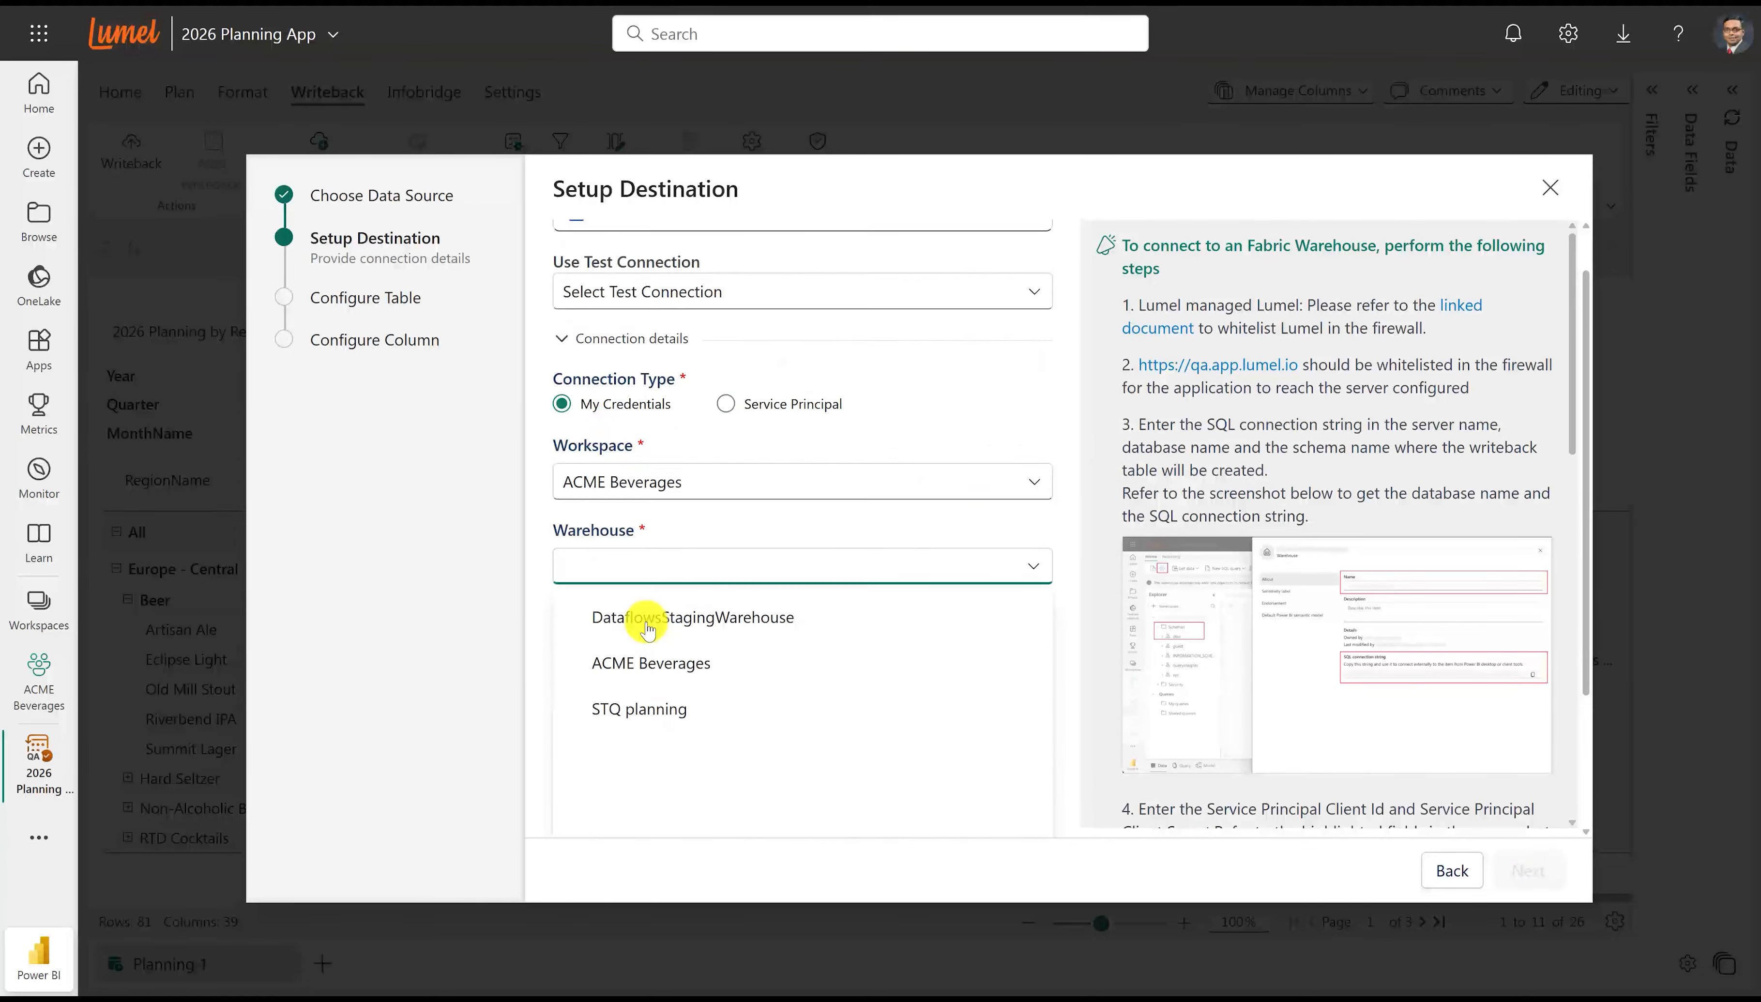
click(643, 629)
Name the destination table Planning_2026 and finish the destination setup with automatic writeback table management enabled.
click(637, 700)
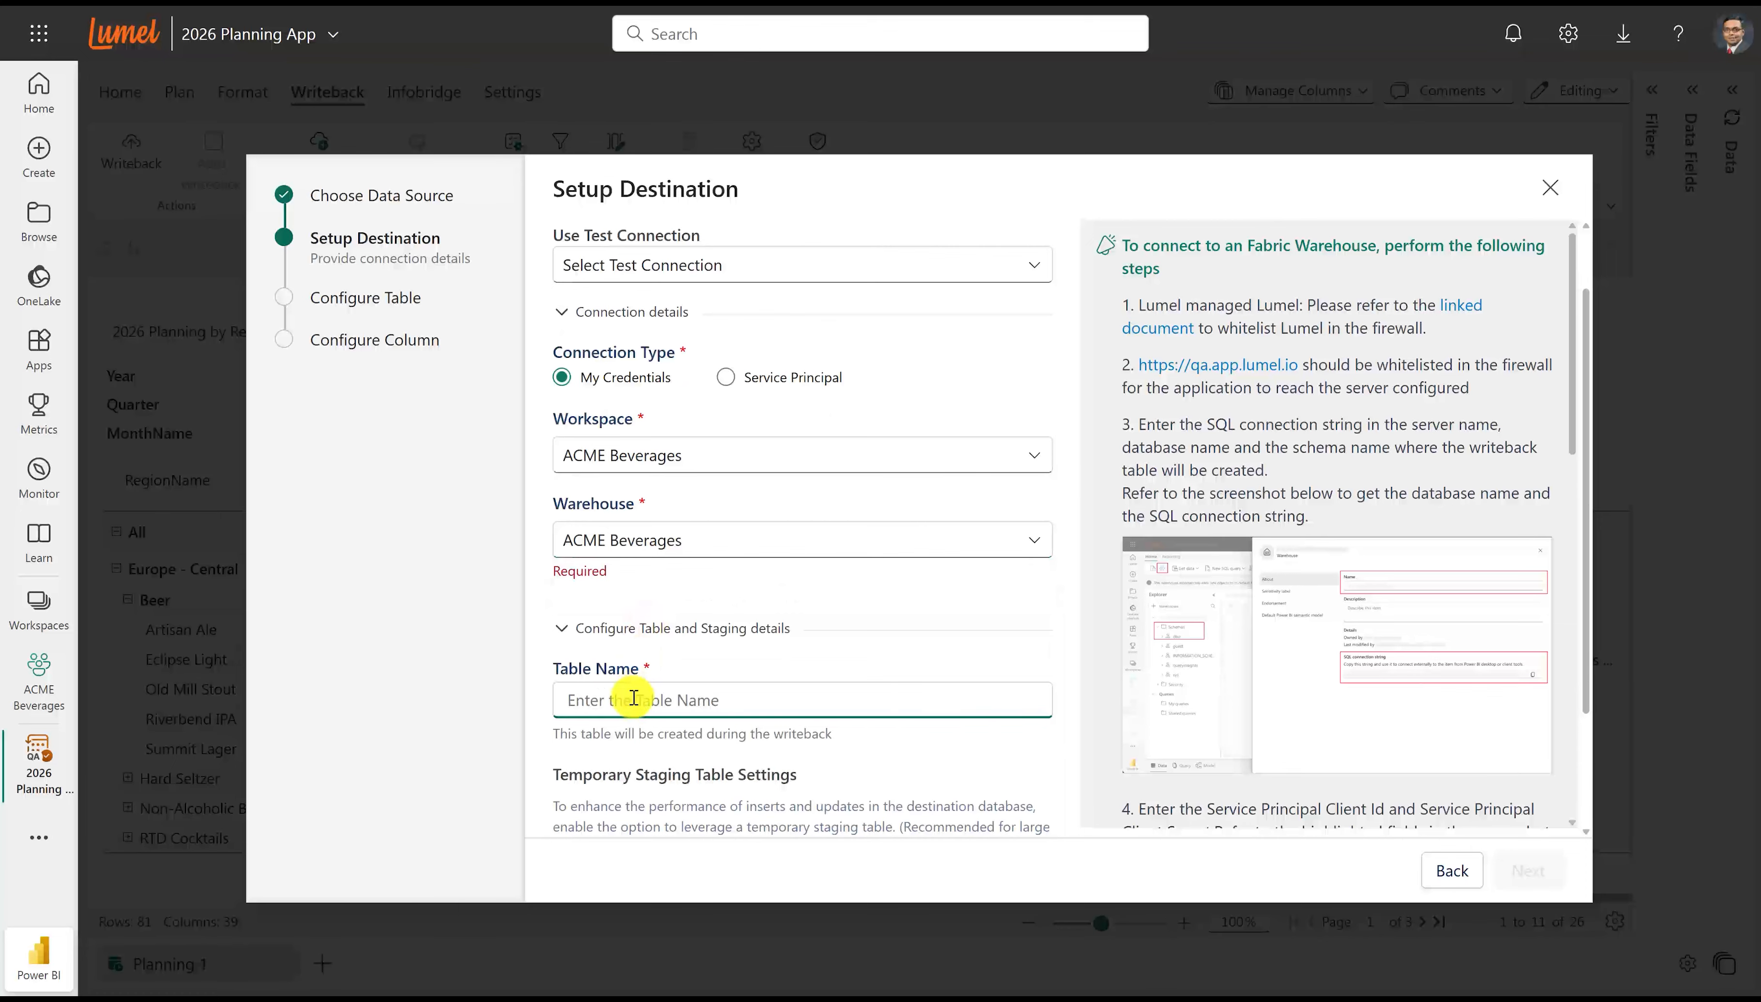
text(Planning_2026)
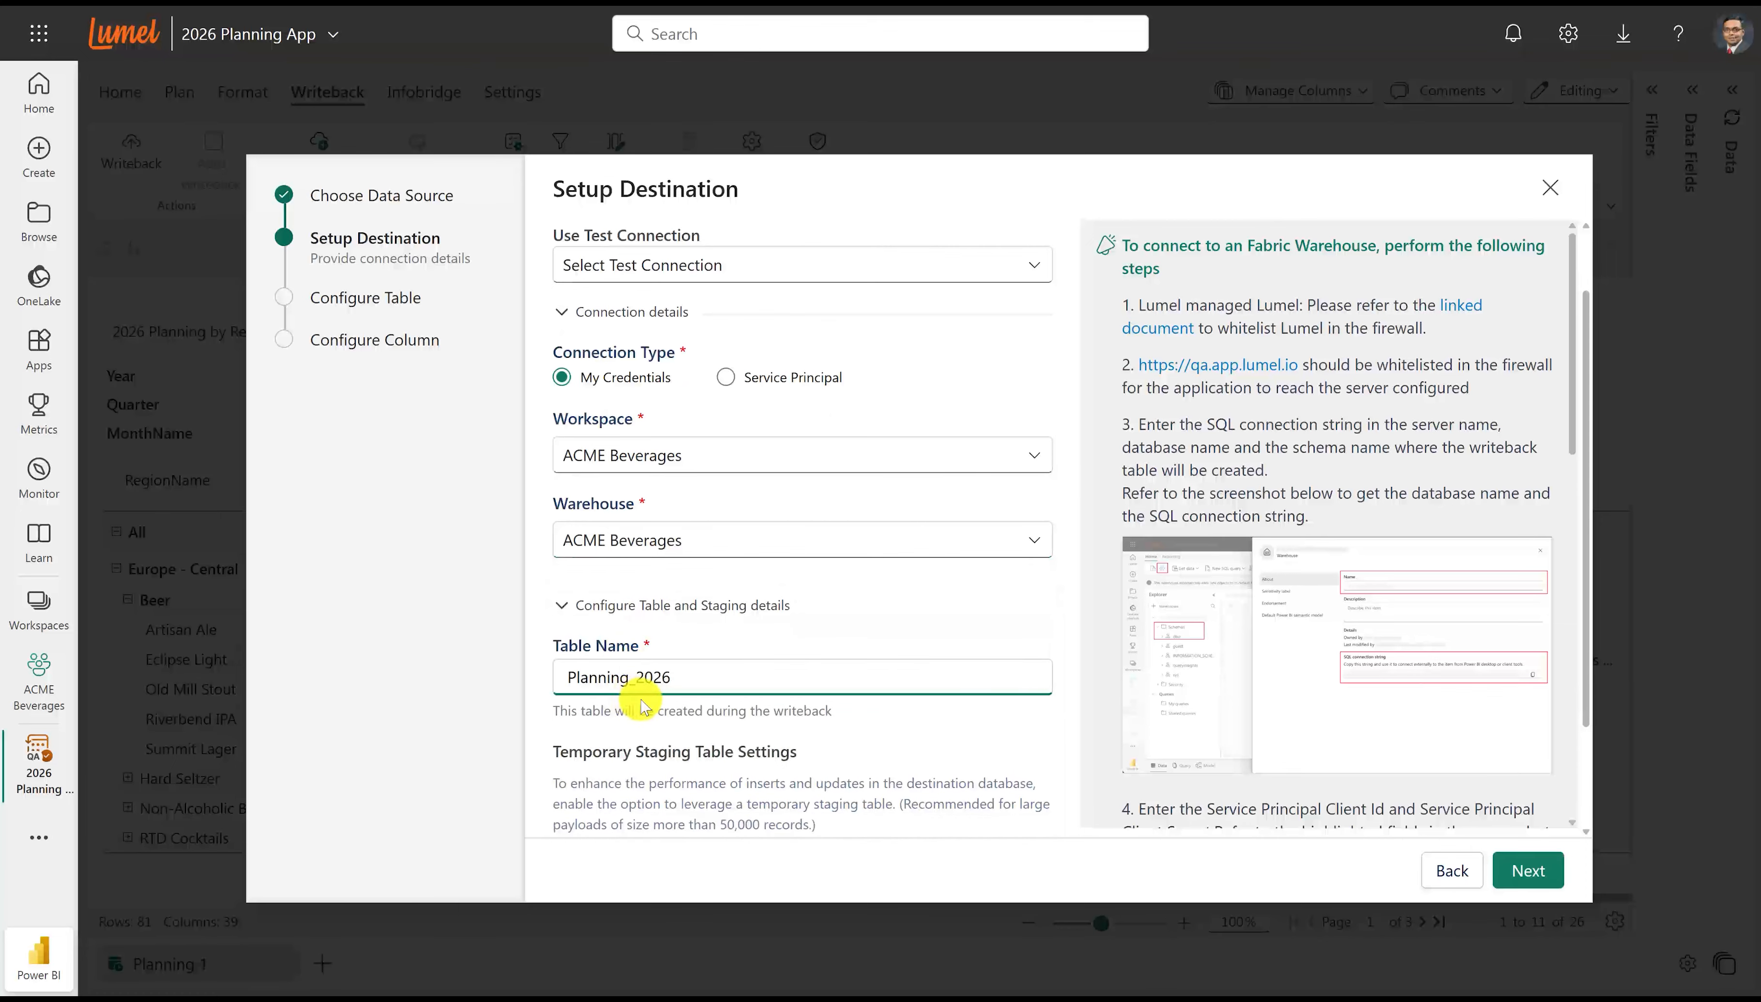
scroll(638, 705, down, 2)
click(562, 724)
click(1531, 873)
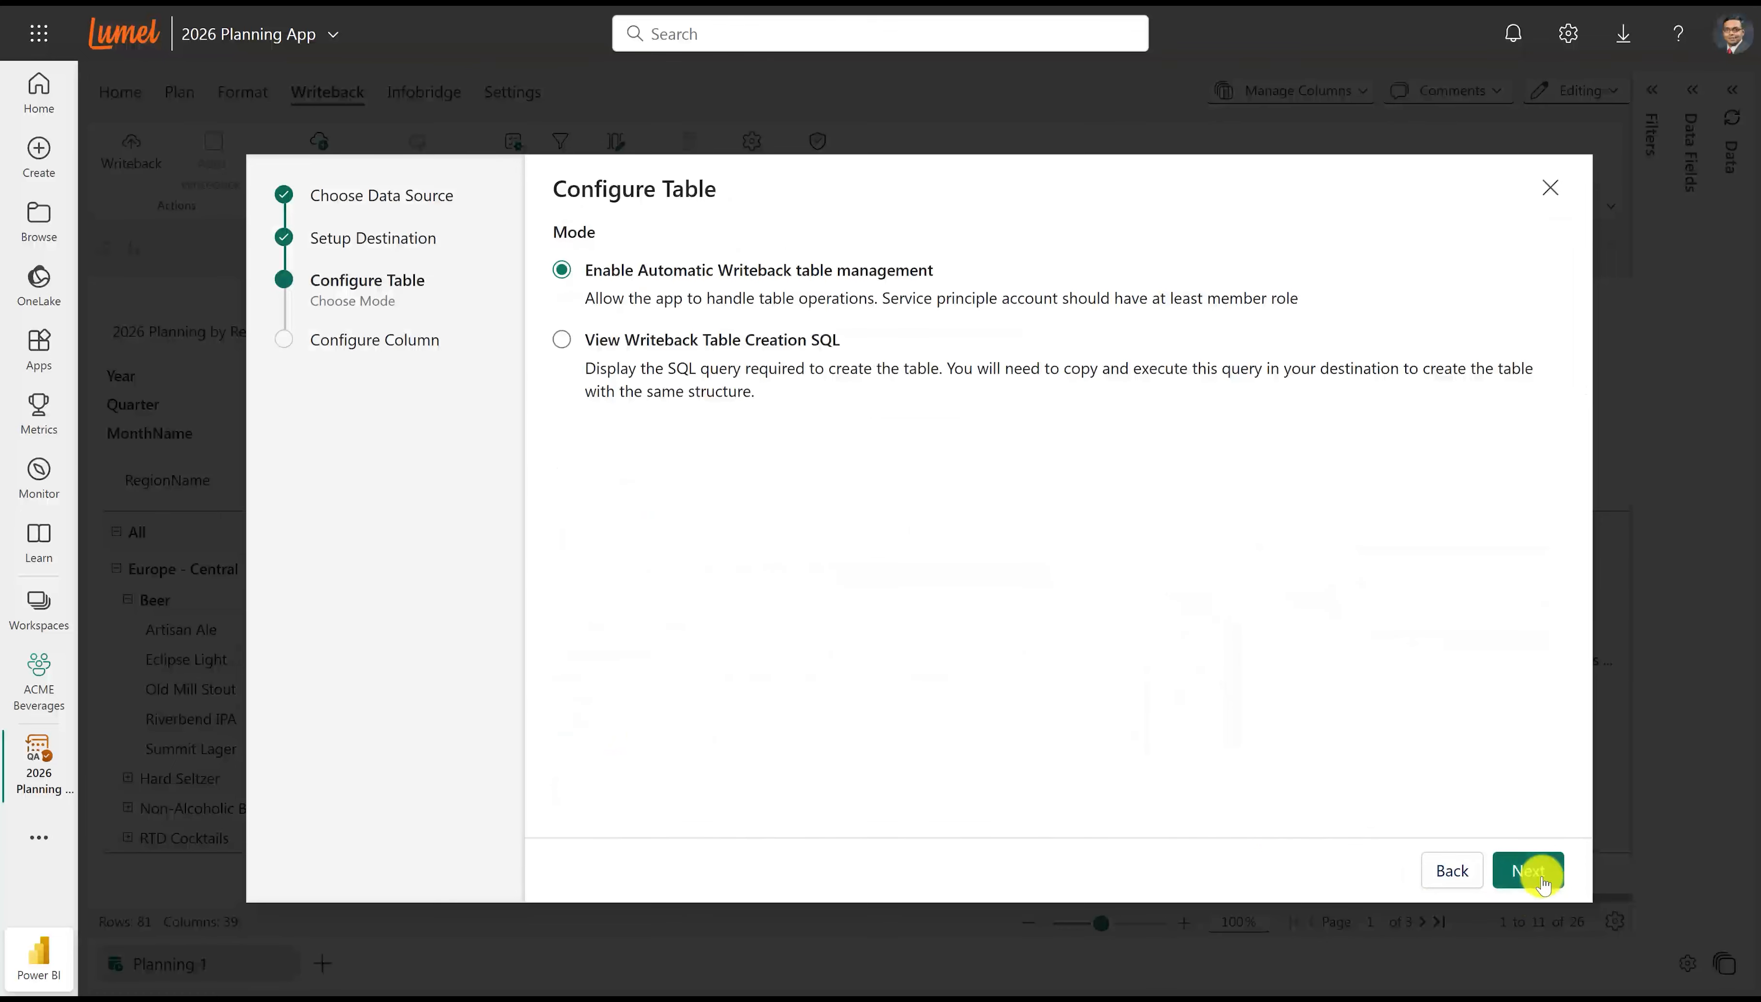
click(1531, 873)
click(1534, 873)
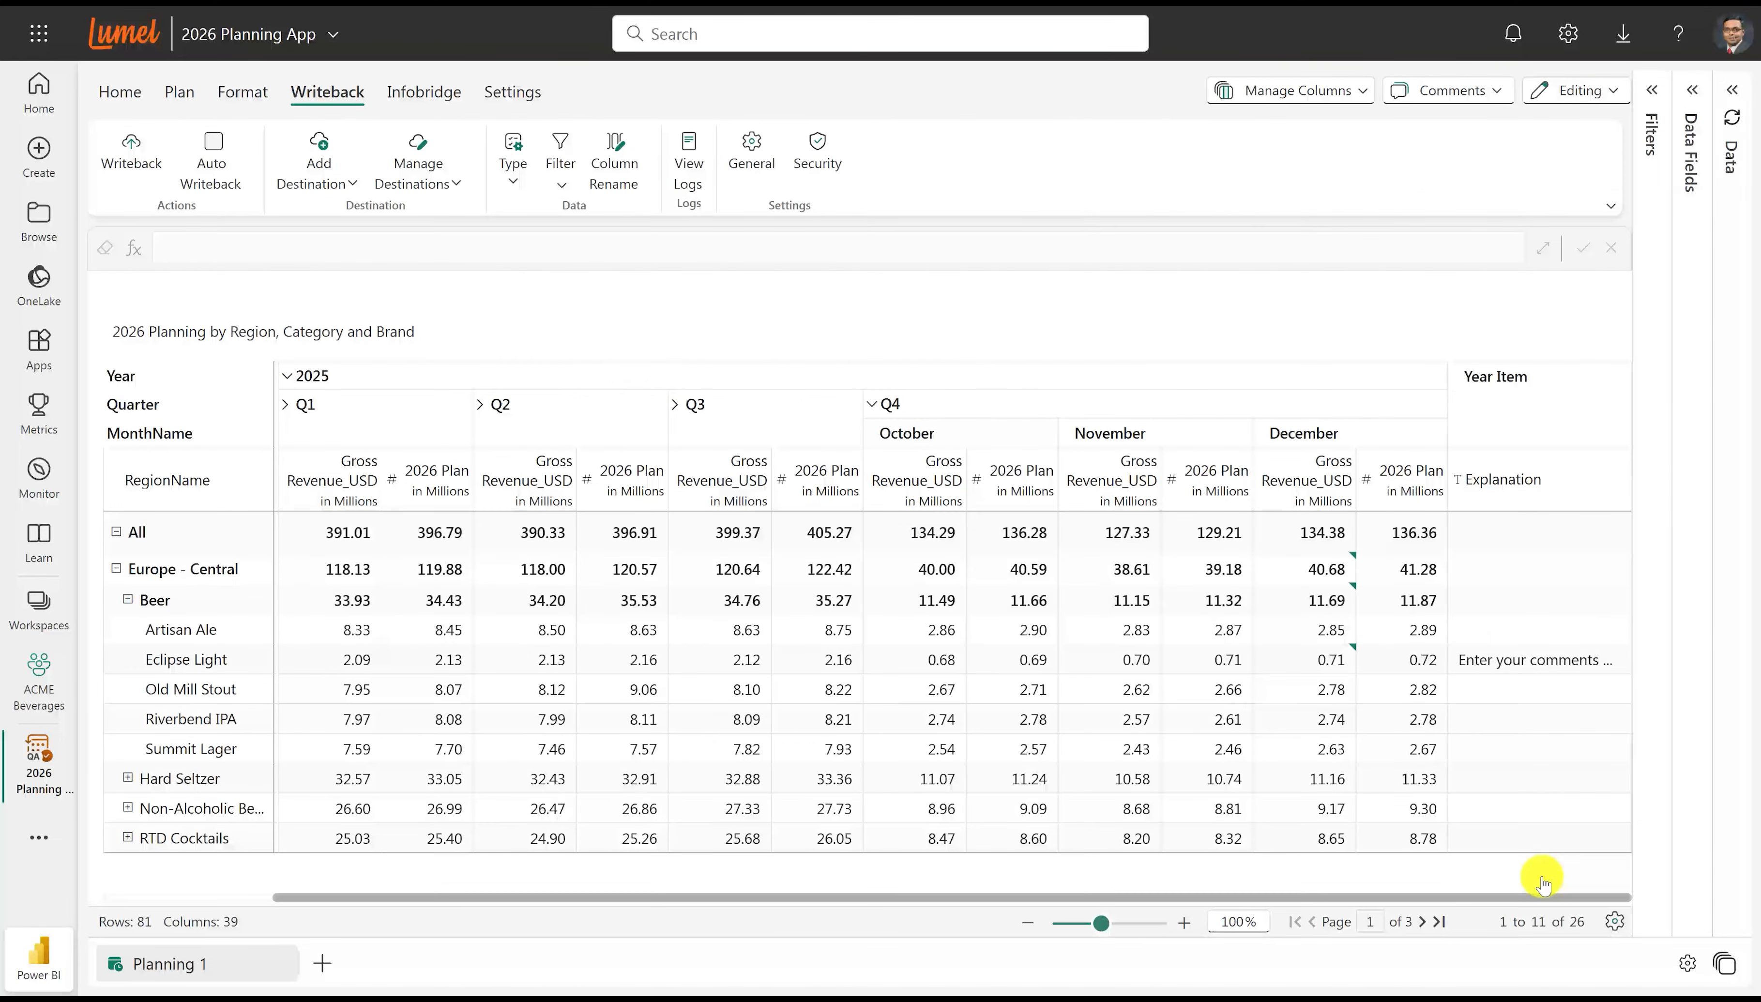
Write the planning data back to the Planning_2026 destination and review the log of the run.
click(148, 163)
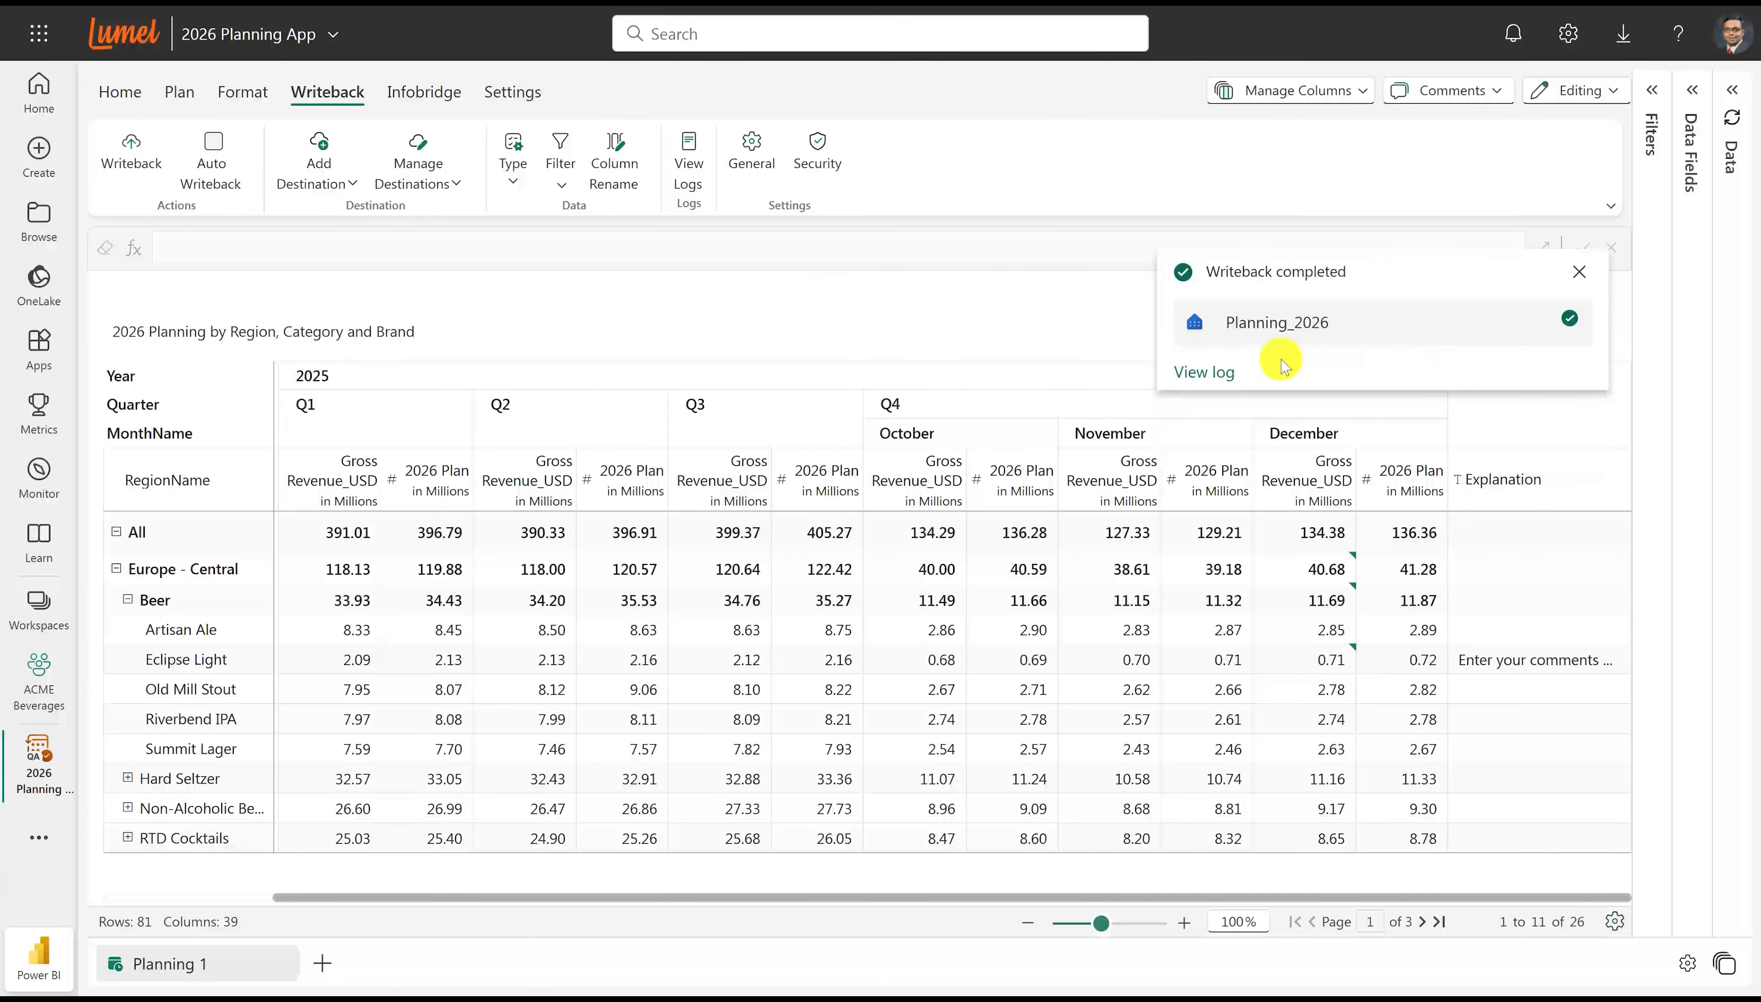
click(1219, 373)
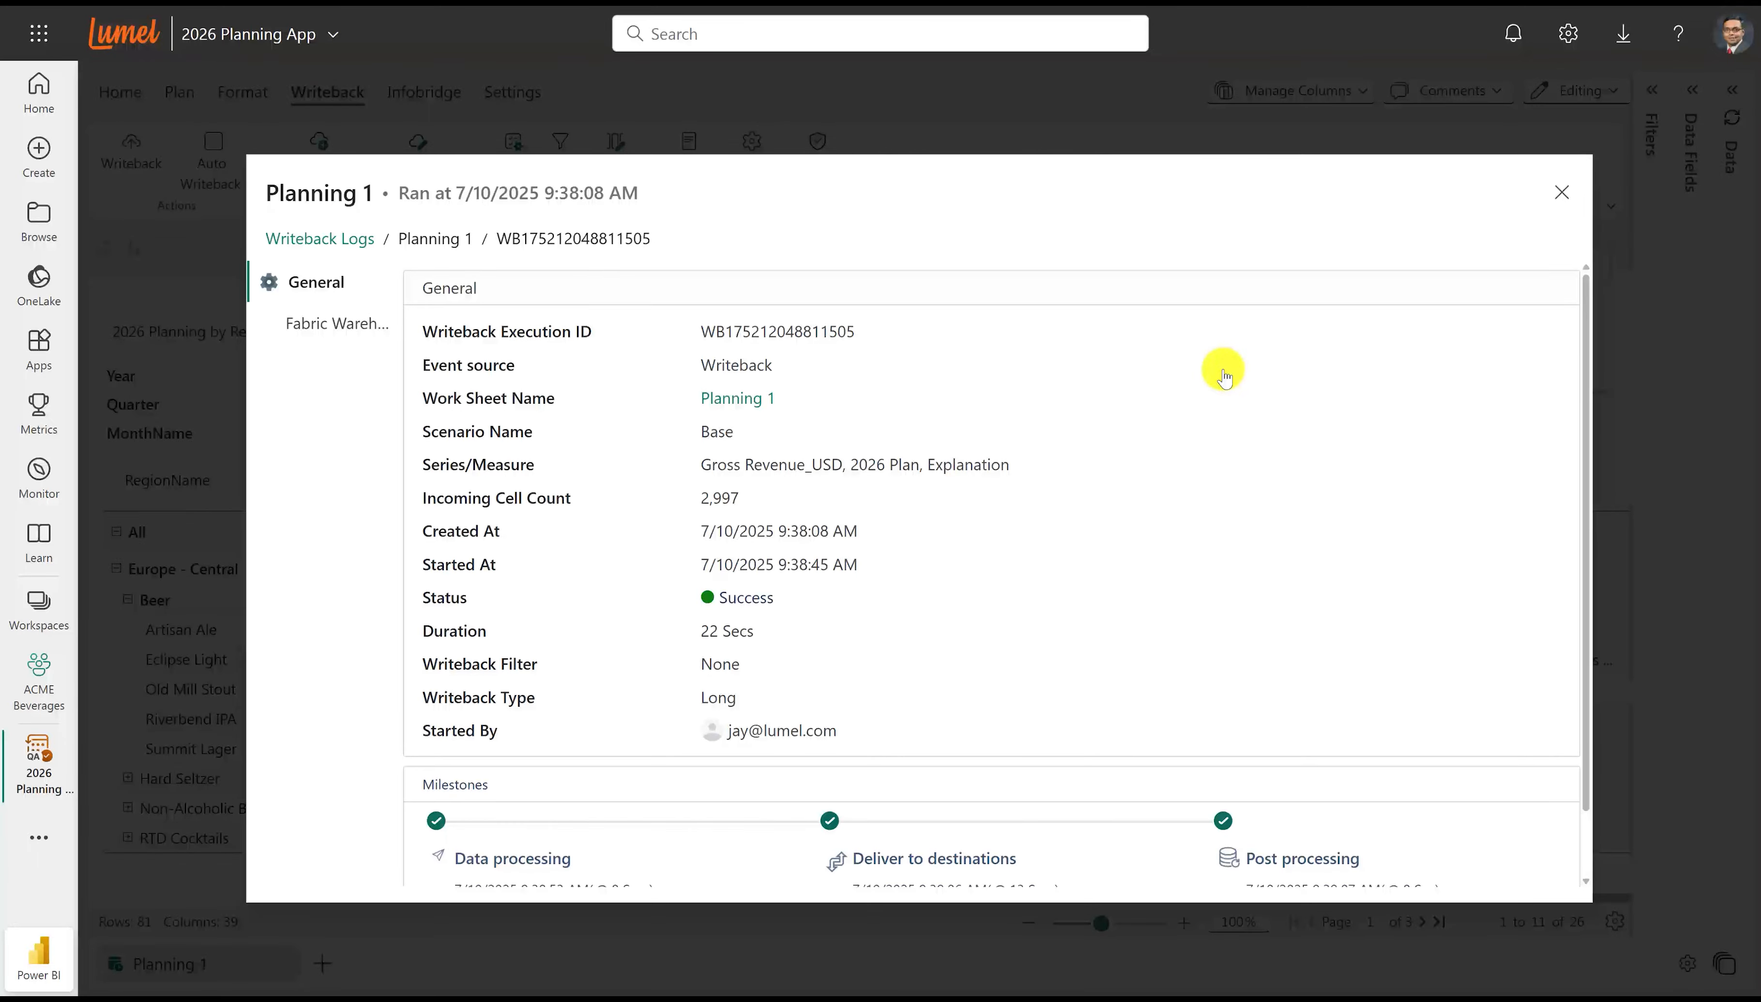
scroll(1222, 379, down, 1)
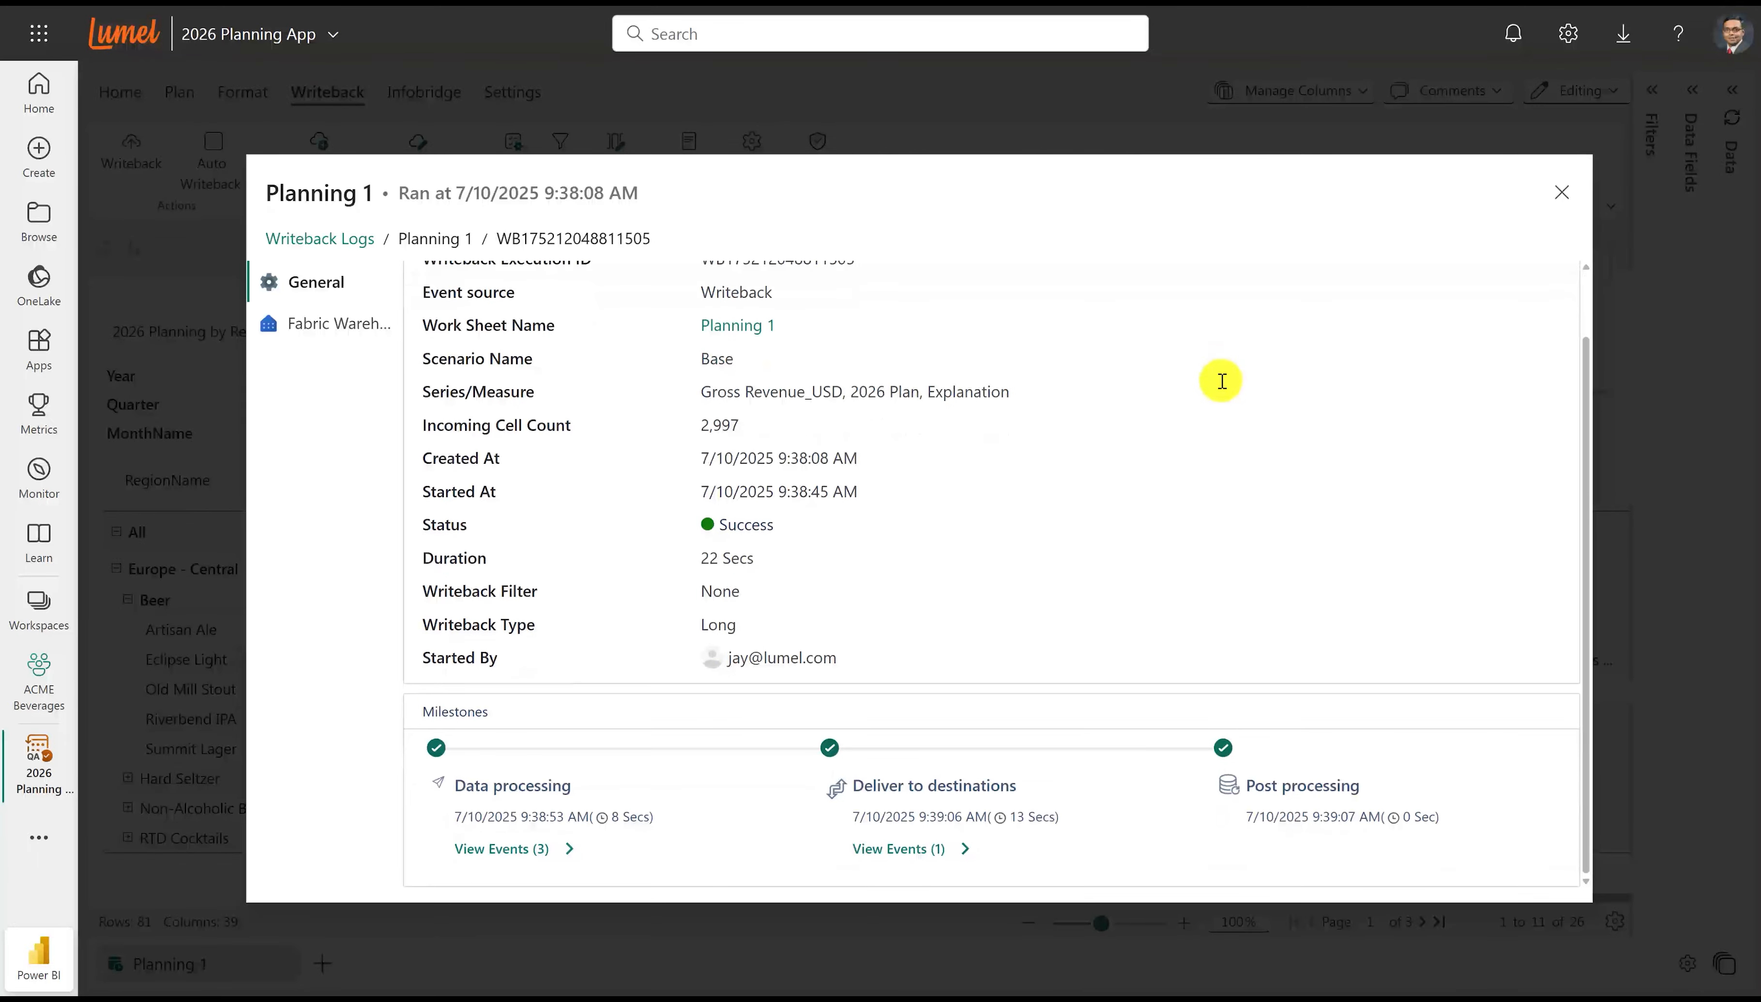
click(1563, 192)
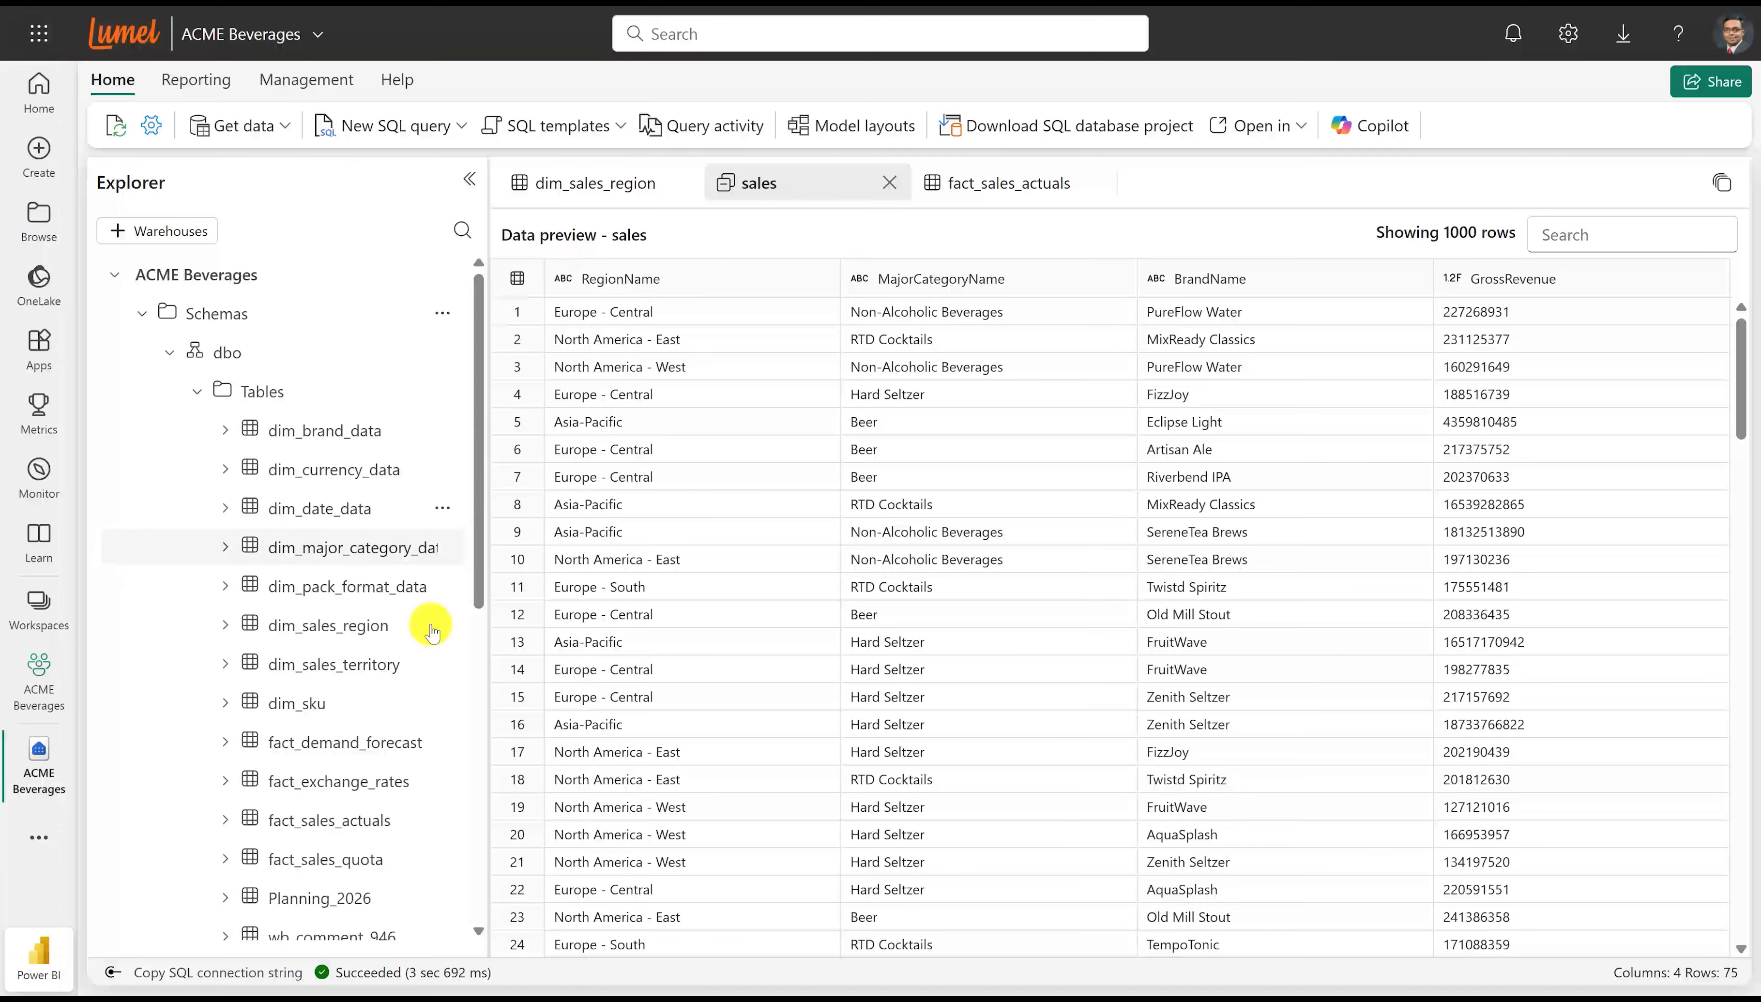
In the ACME Beverages warehouse, preview the Planning_2026 table and filter ValueText to "Enter your comments here".
double_click(352, 901)
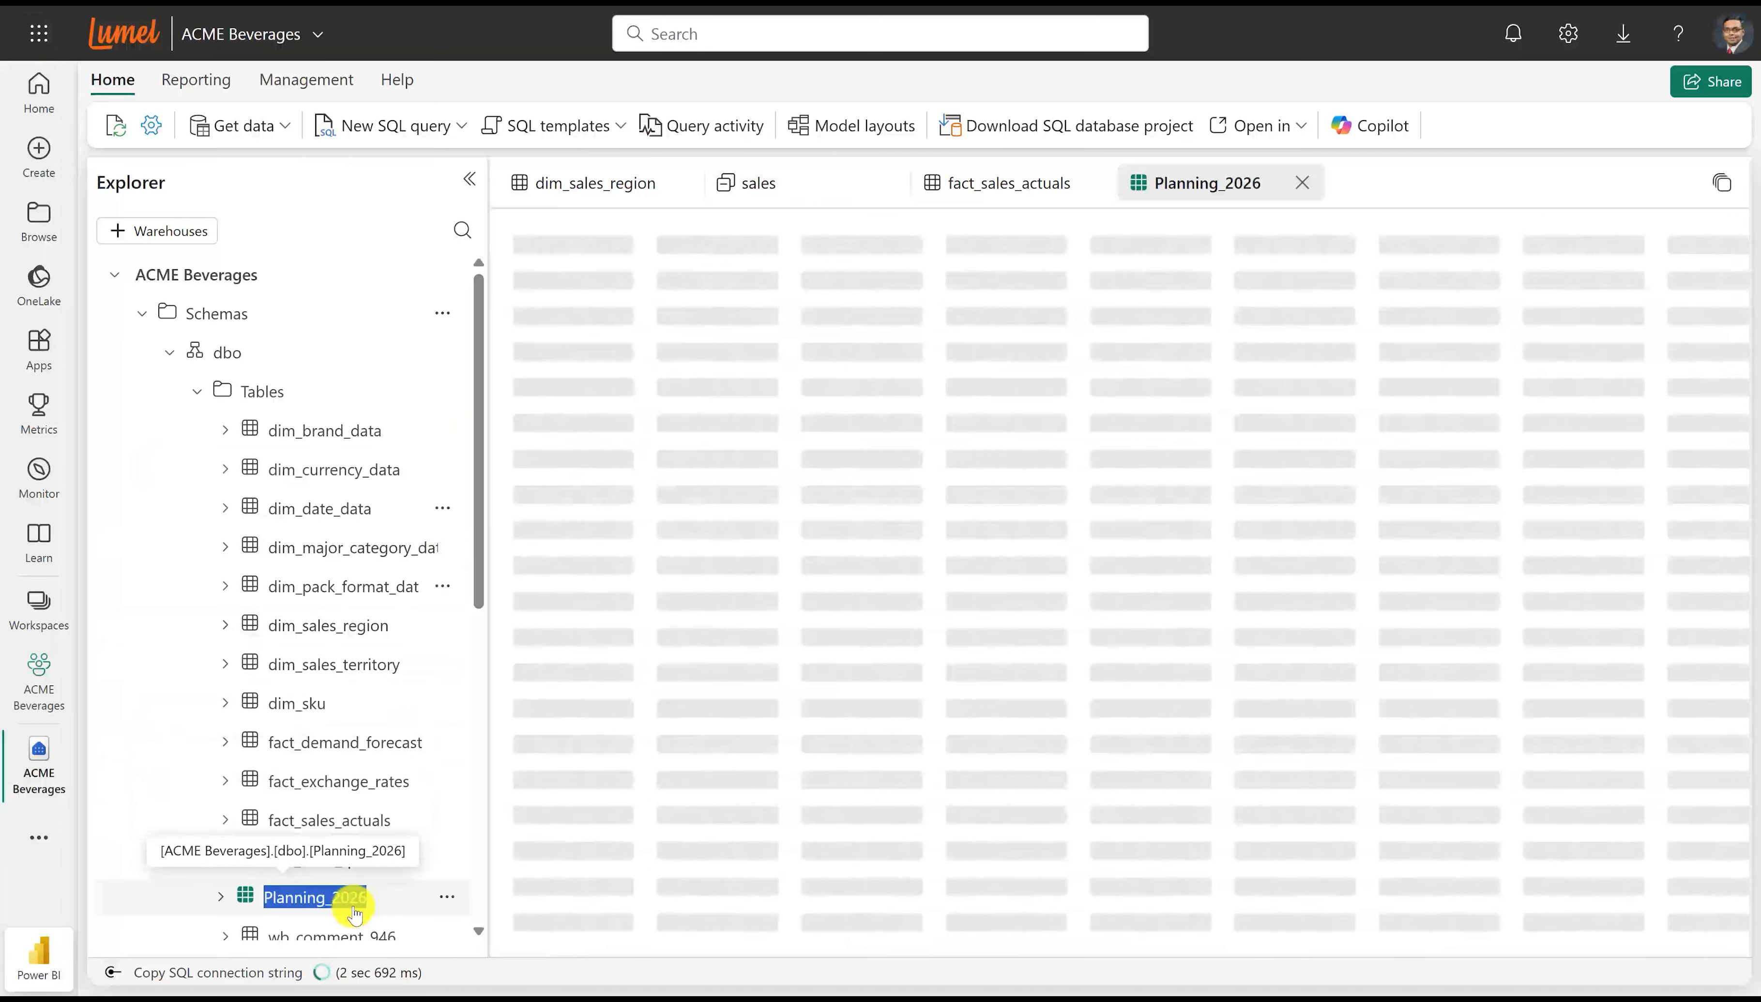
drag(549, 949, 728, 951)
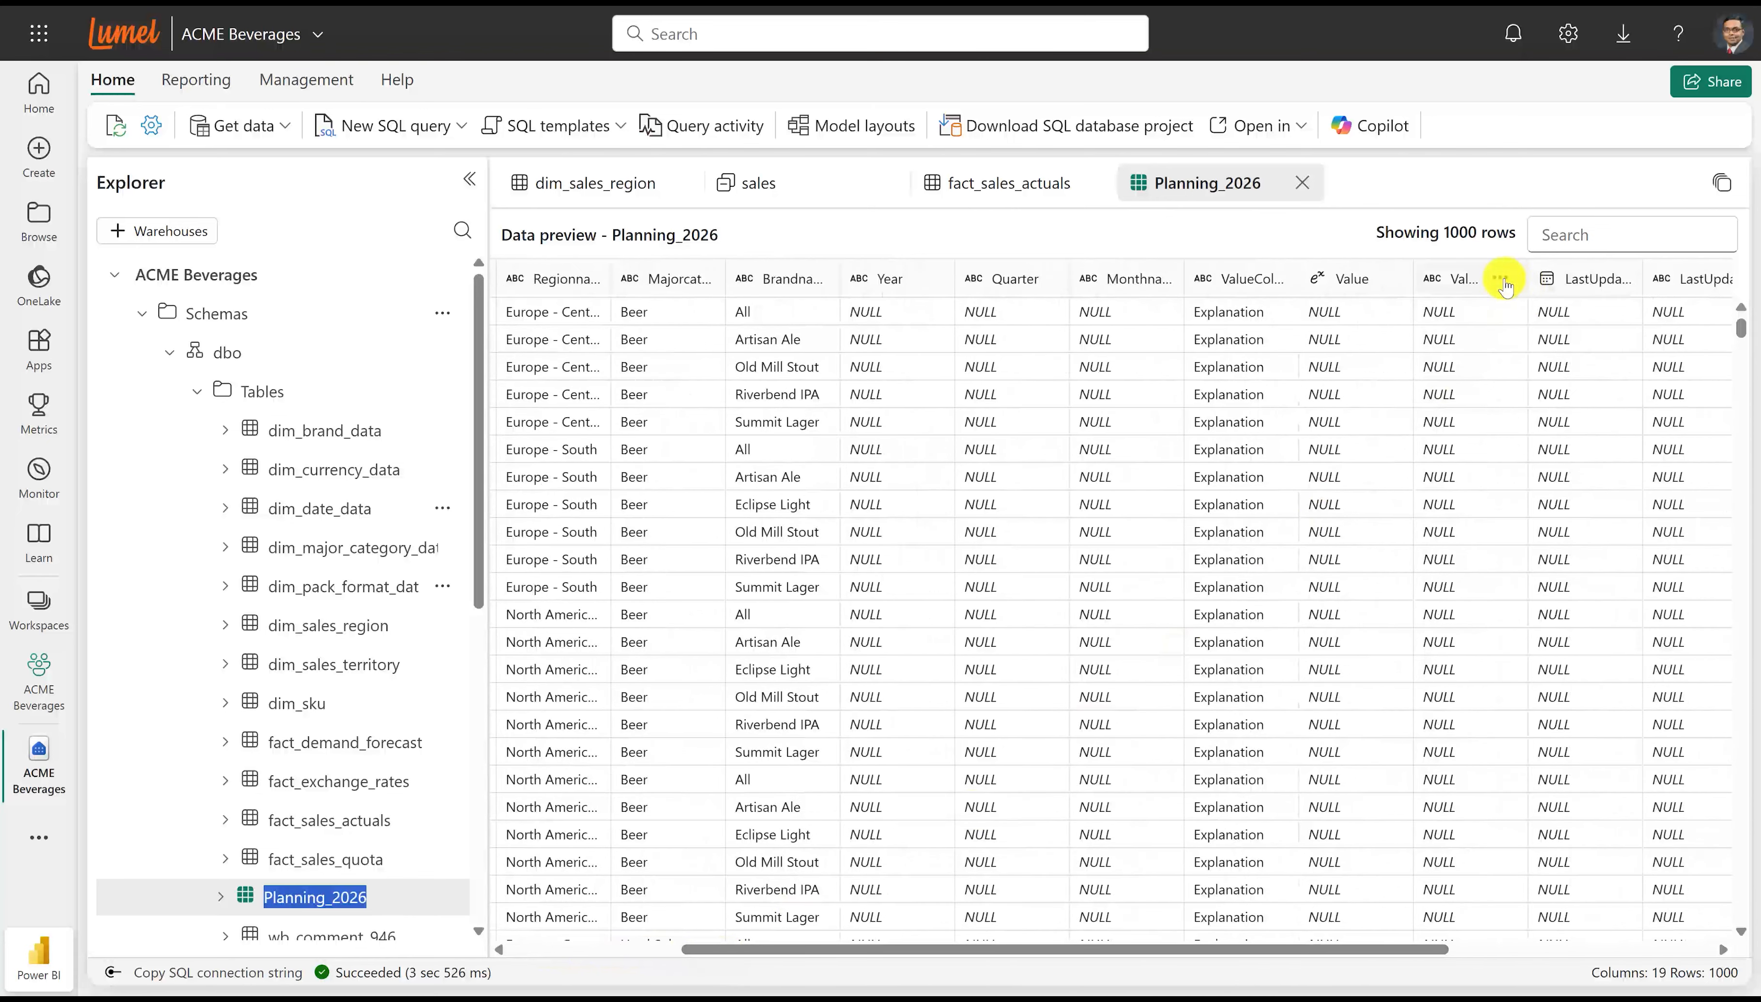
click(1501, 279)
click(1255, 539)
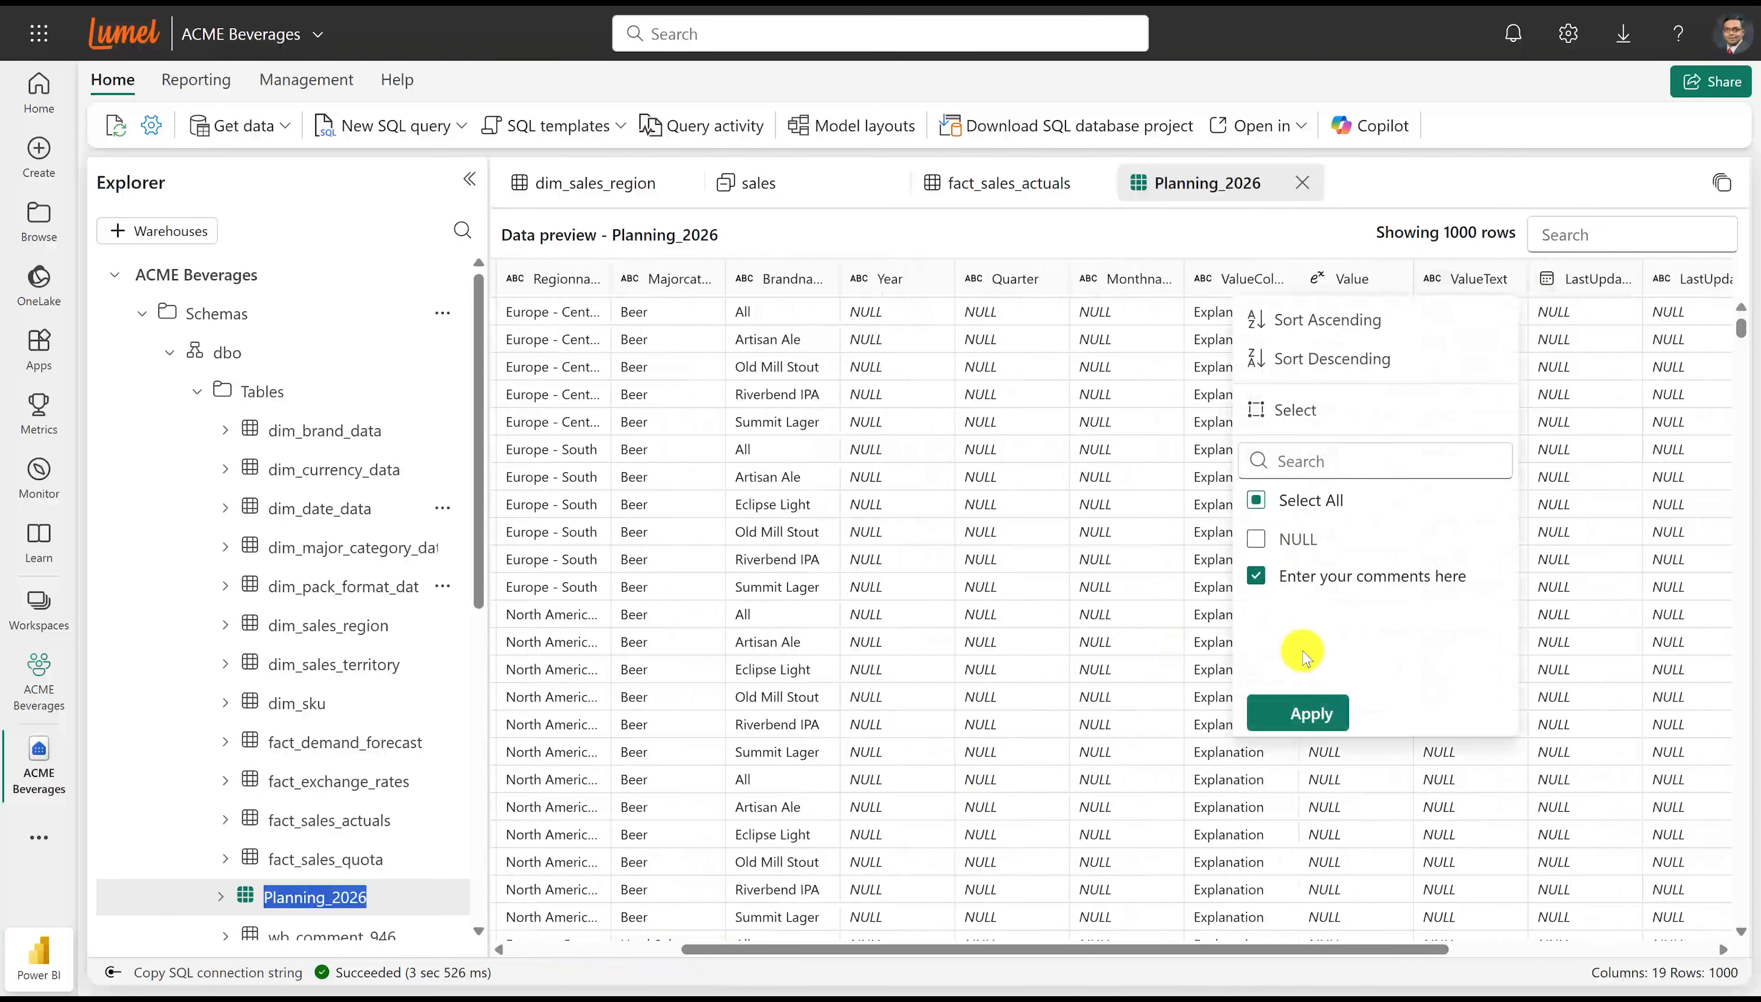
click(1300, 714)
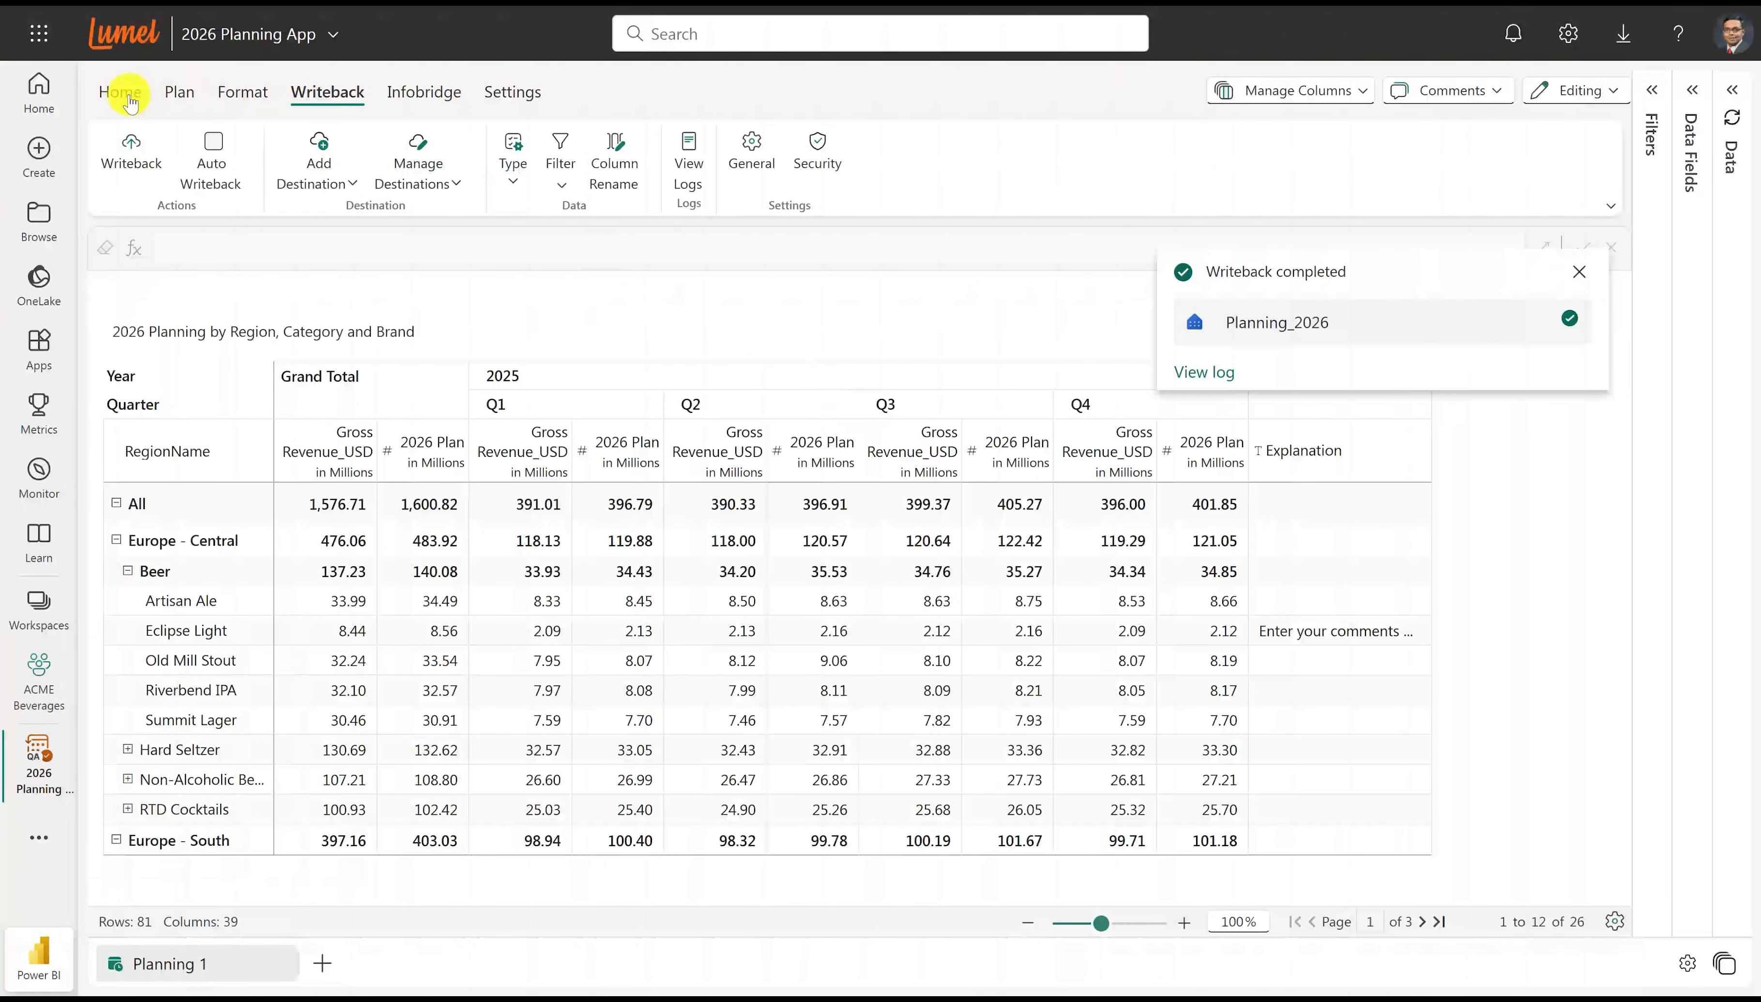
In the 2026 Planning App, create a visual formula measure titled "Variance" with the formula [2026 Plan]-[Gross Revenue_USD].
click(122, 93)
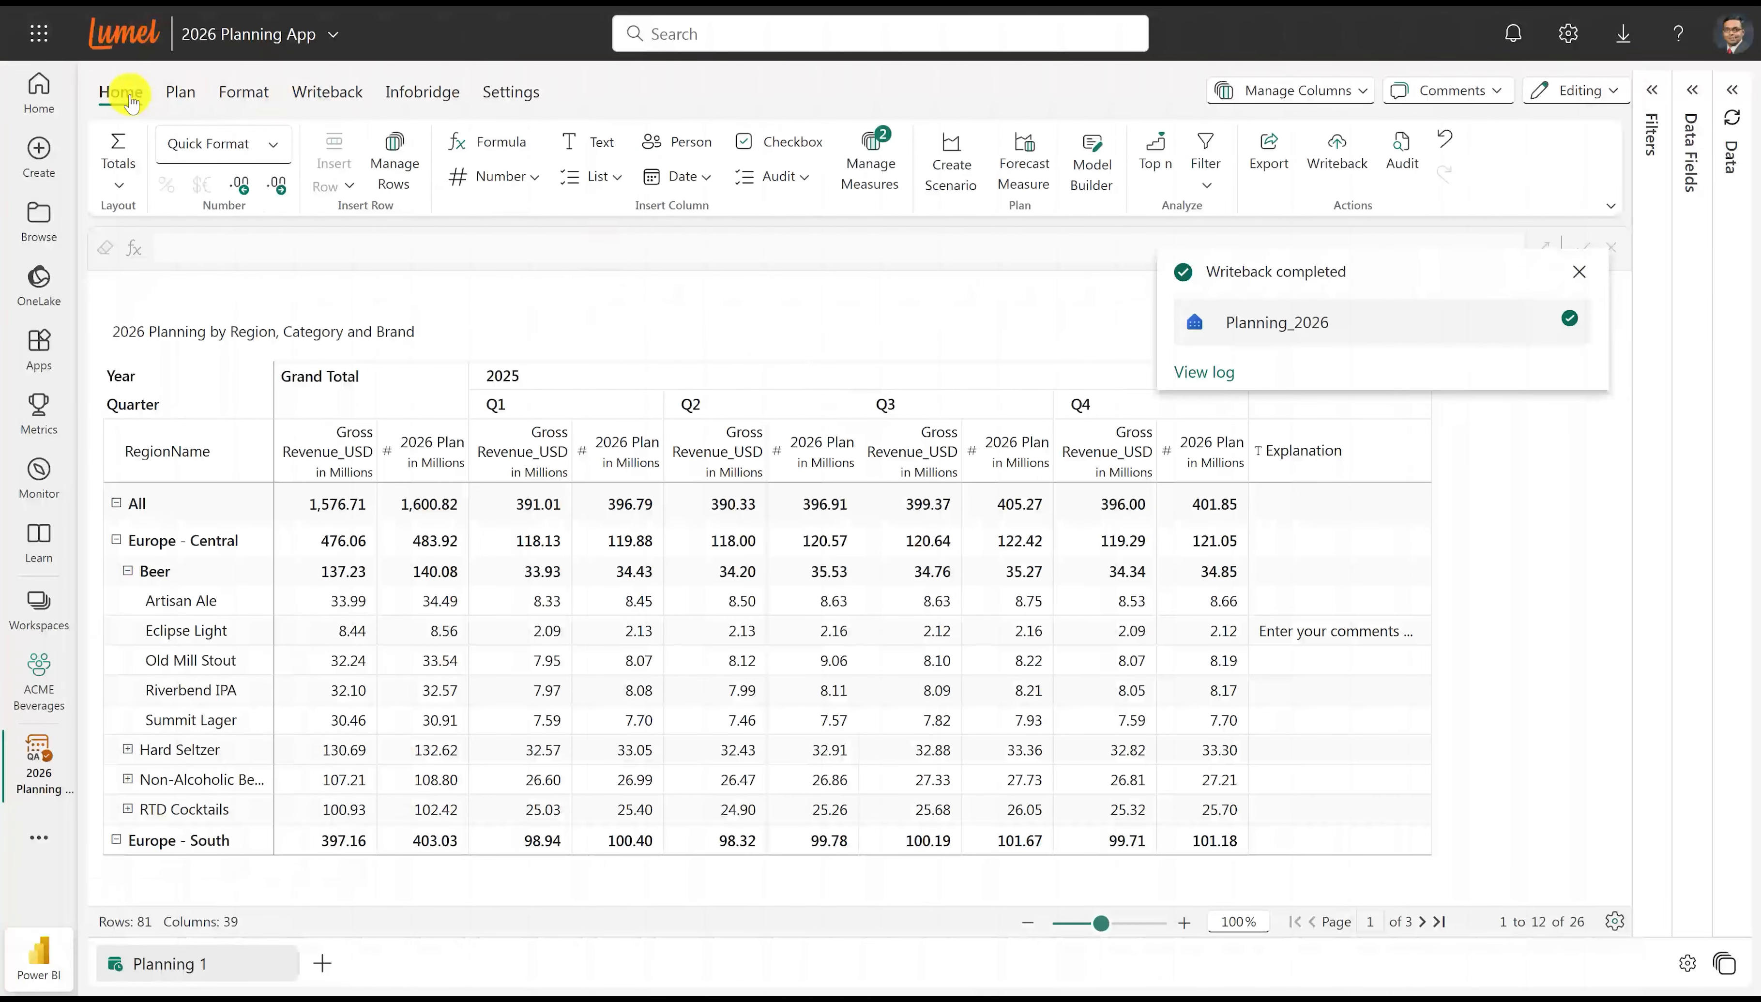
click(465, 142)
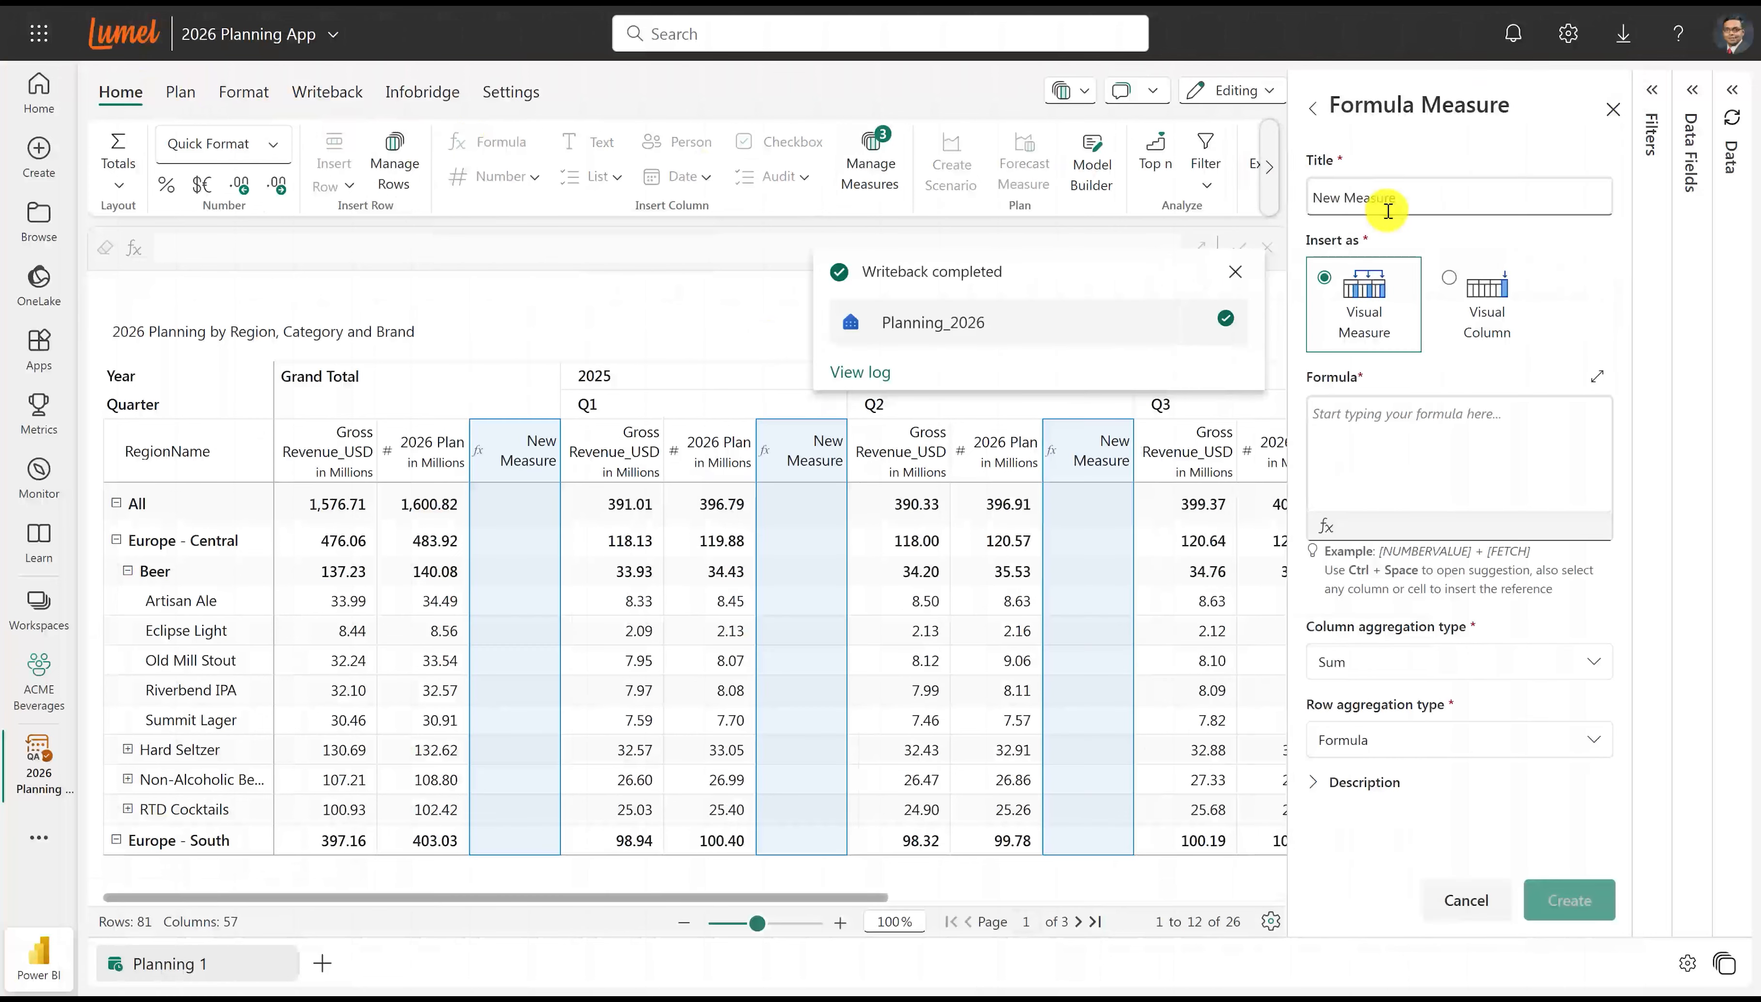
drag(1392, 203, 1241, 190)
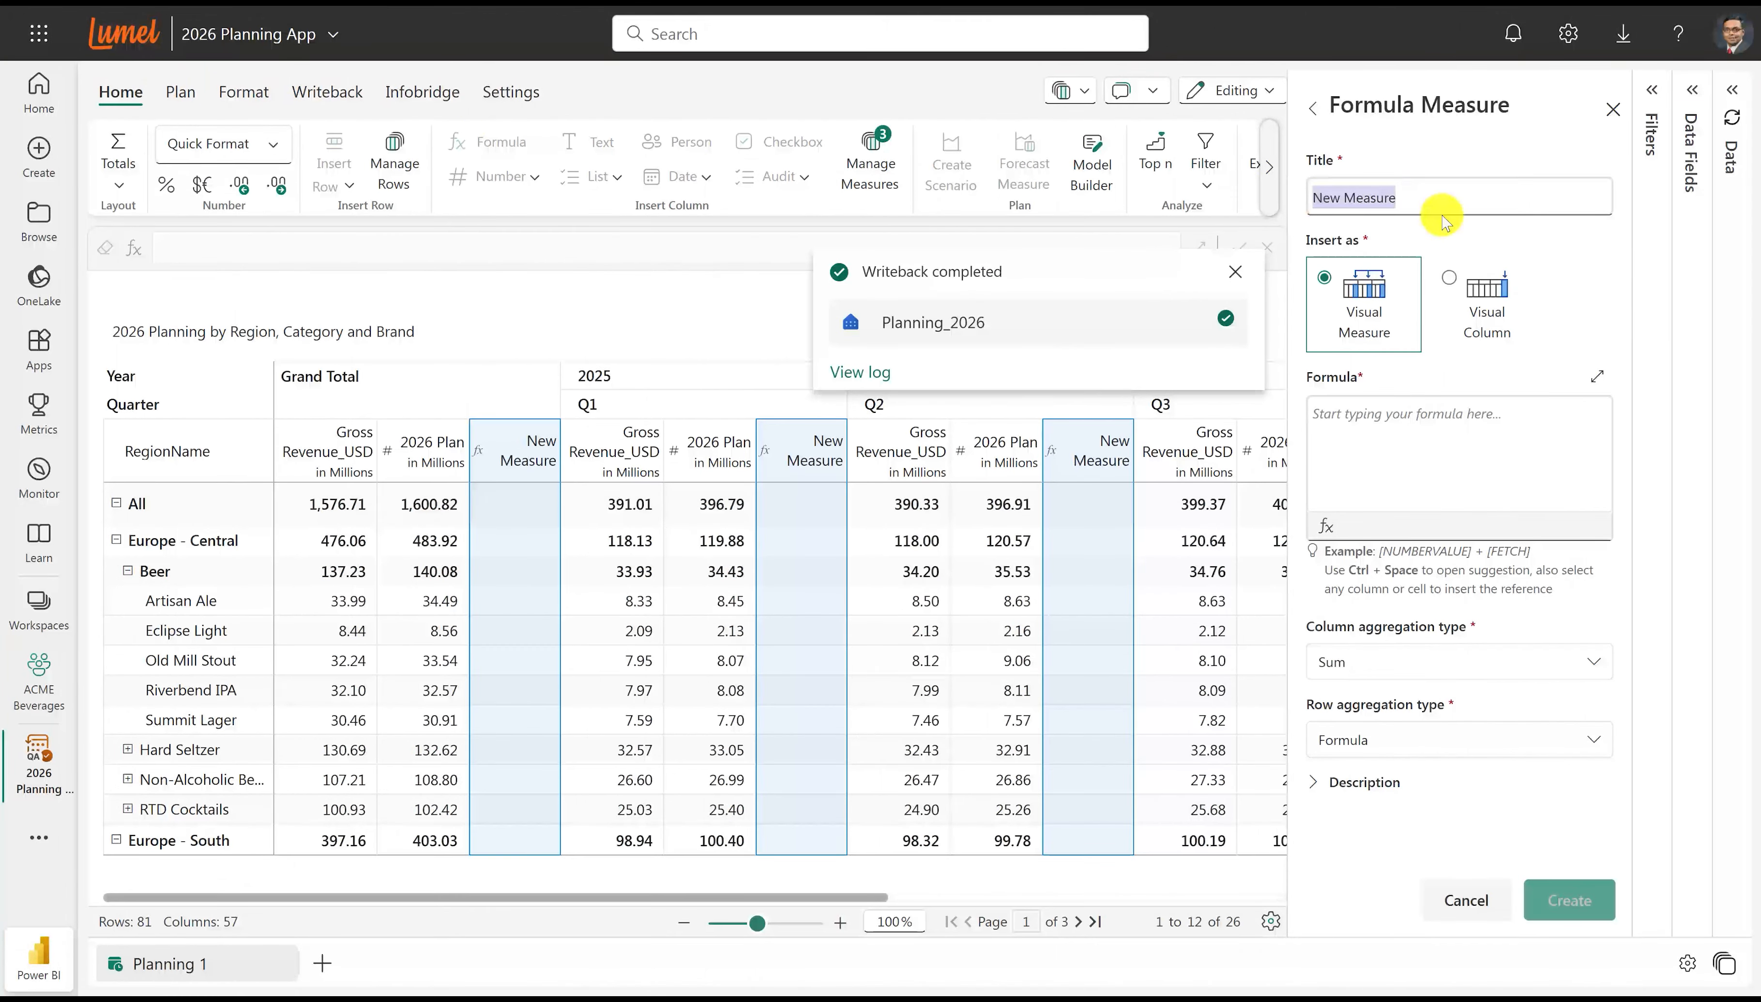
text(Variance)
click(1383, 418)
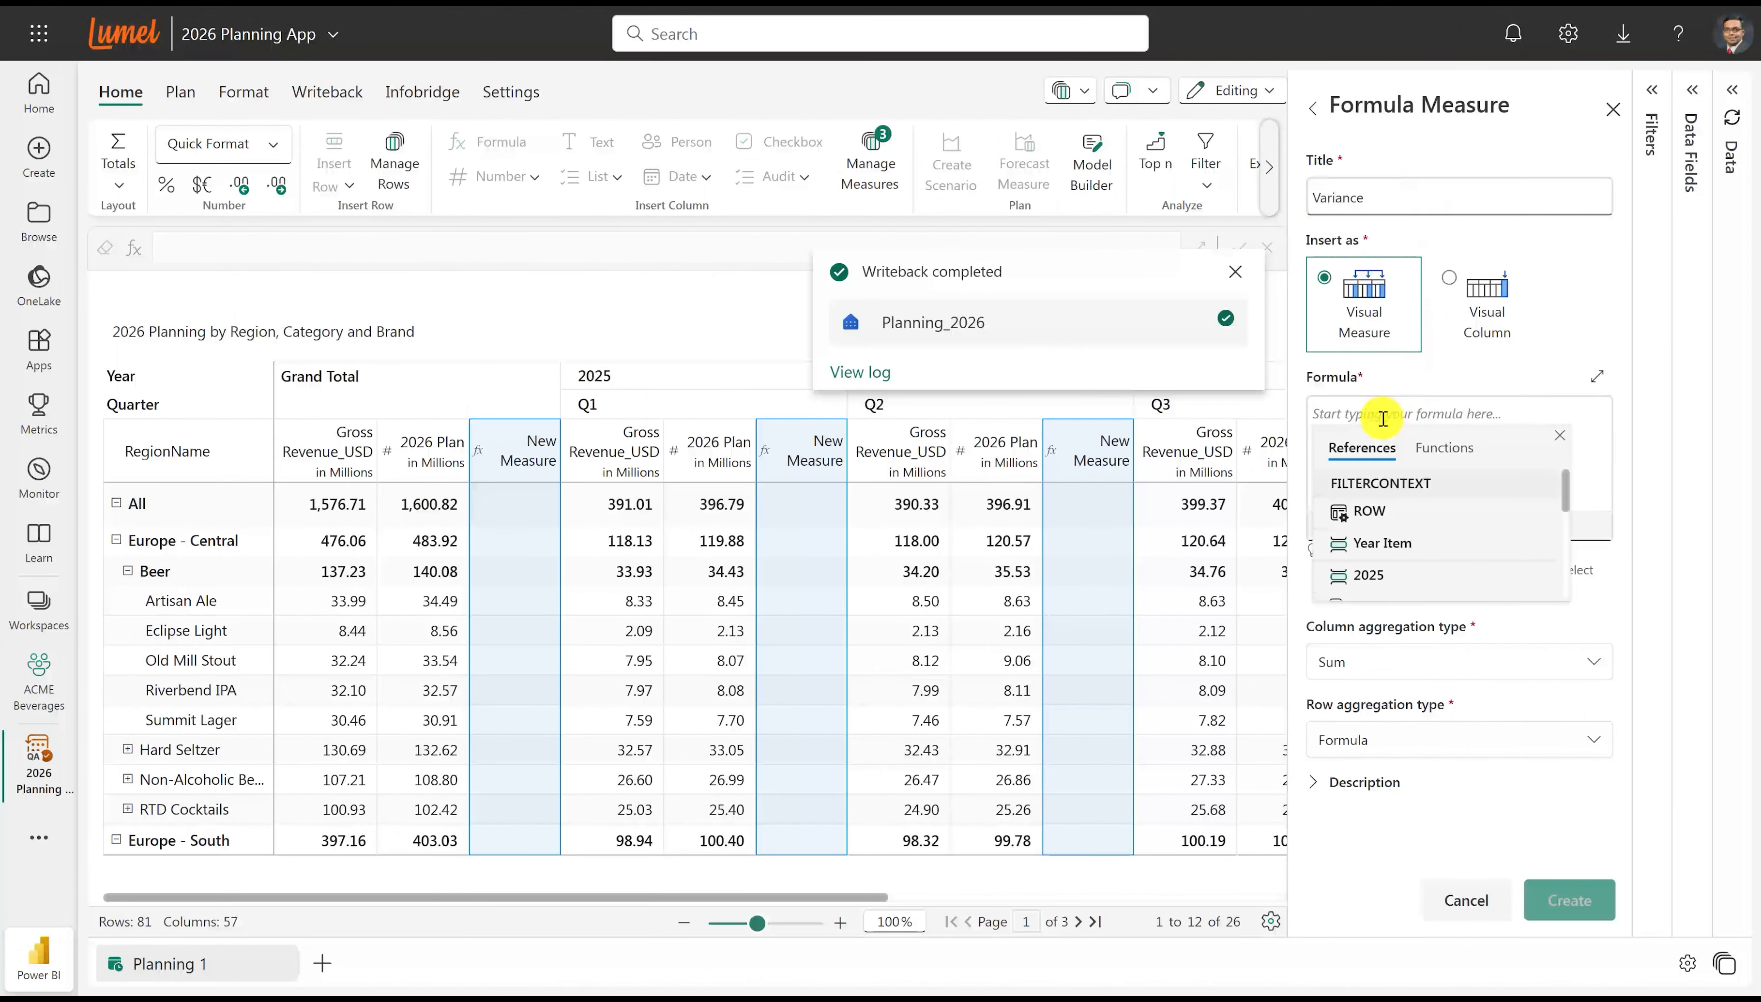
text(2026)
key(Return)
text(-[Gross Revenue_USD])
key(Return)
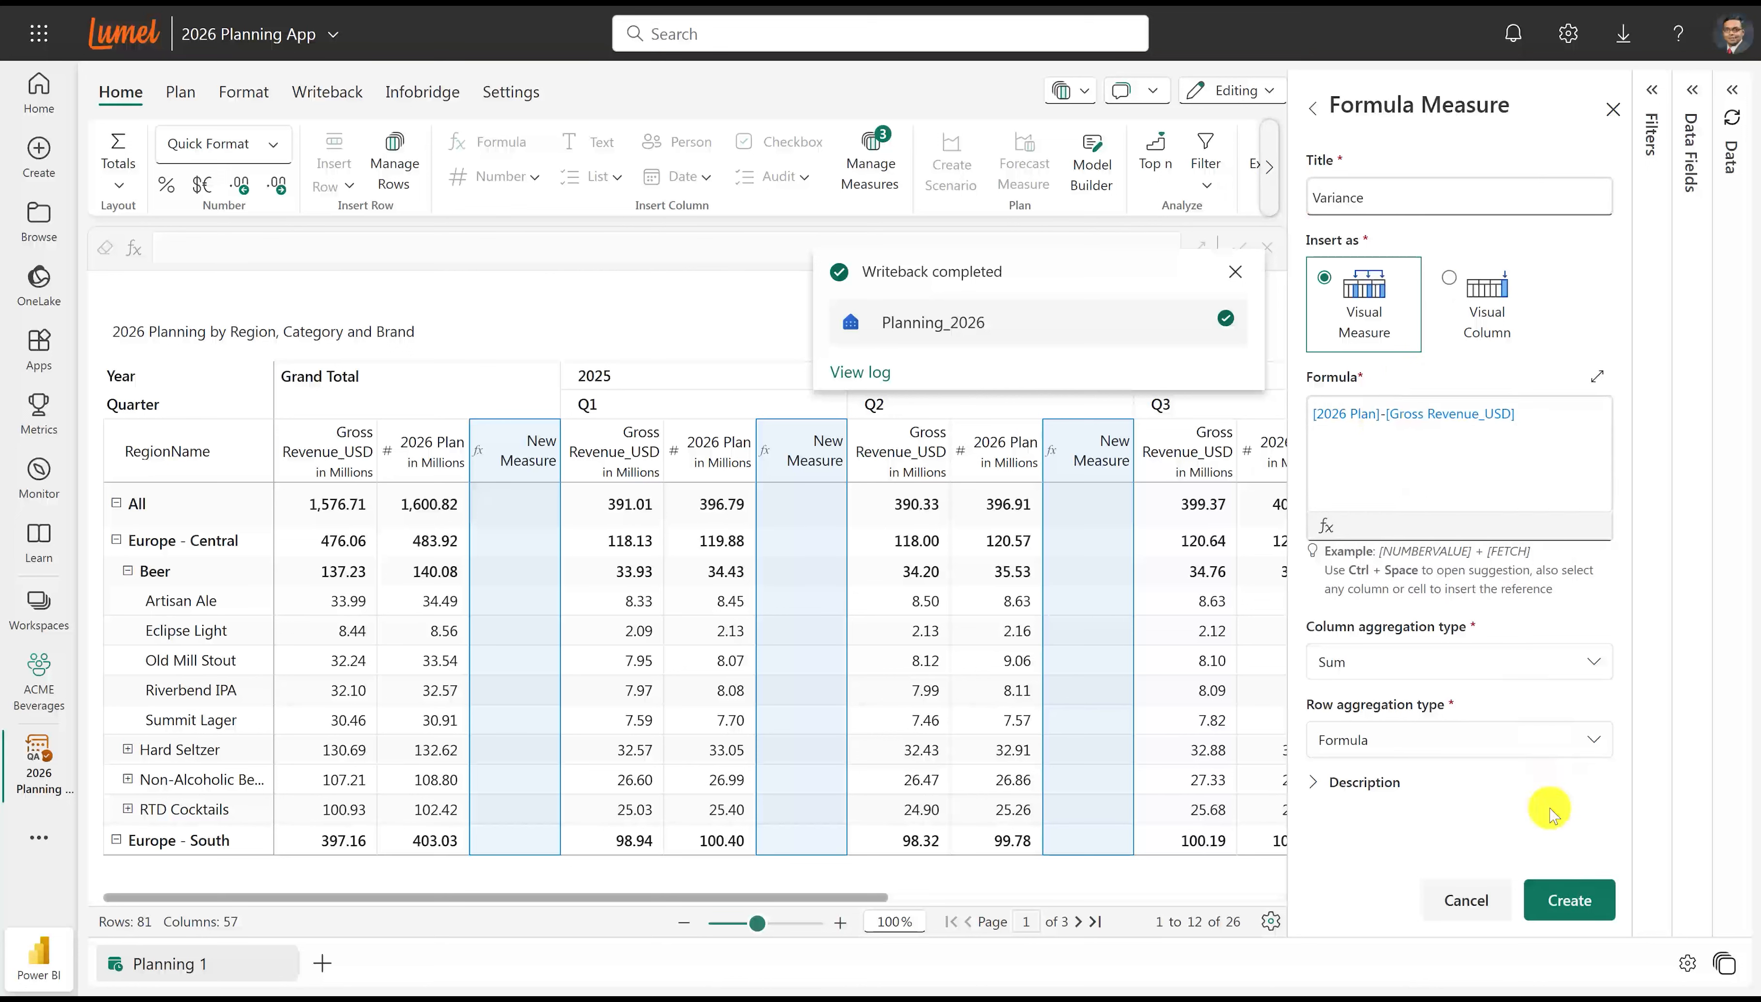
click(1555, 902)
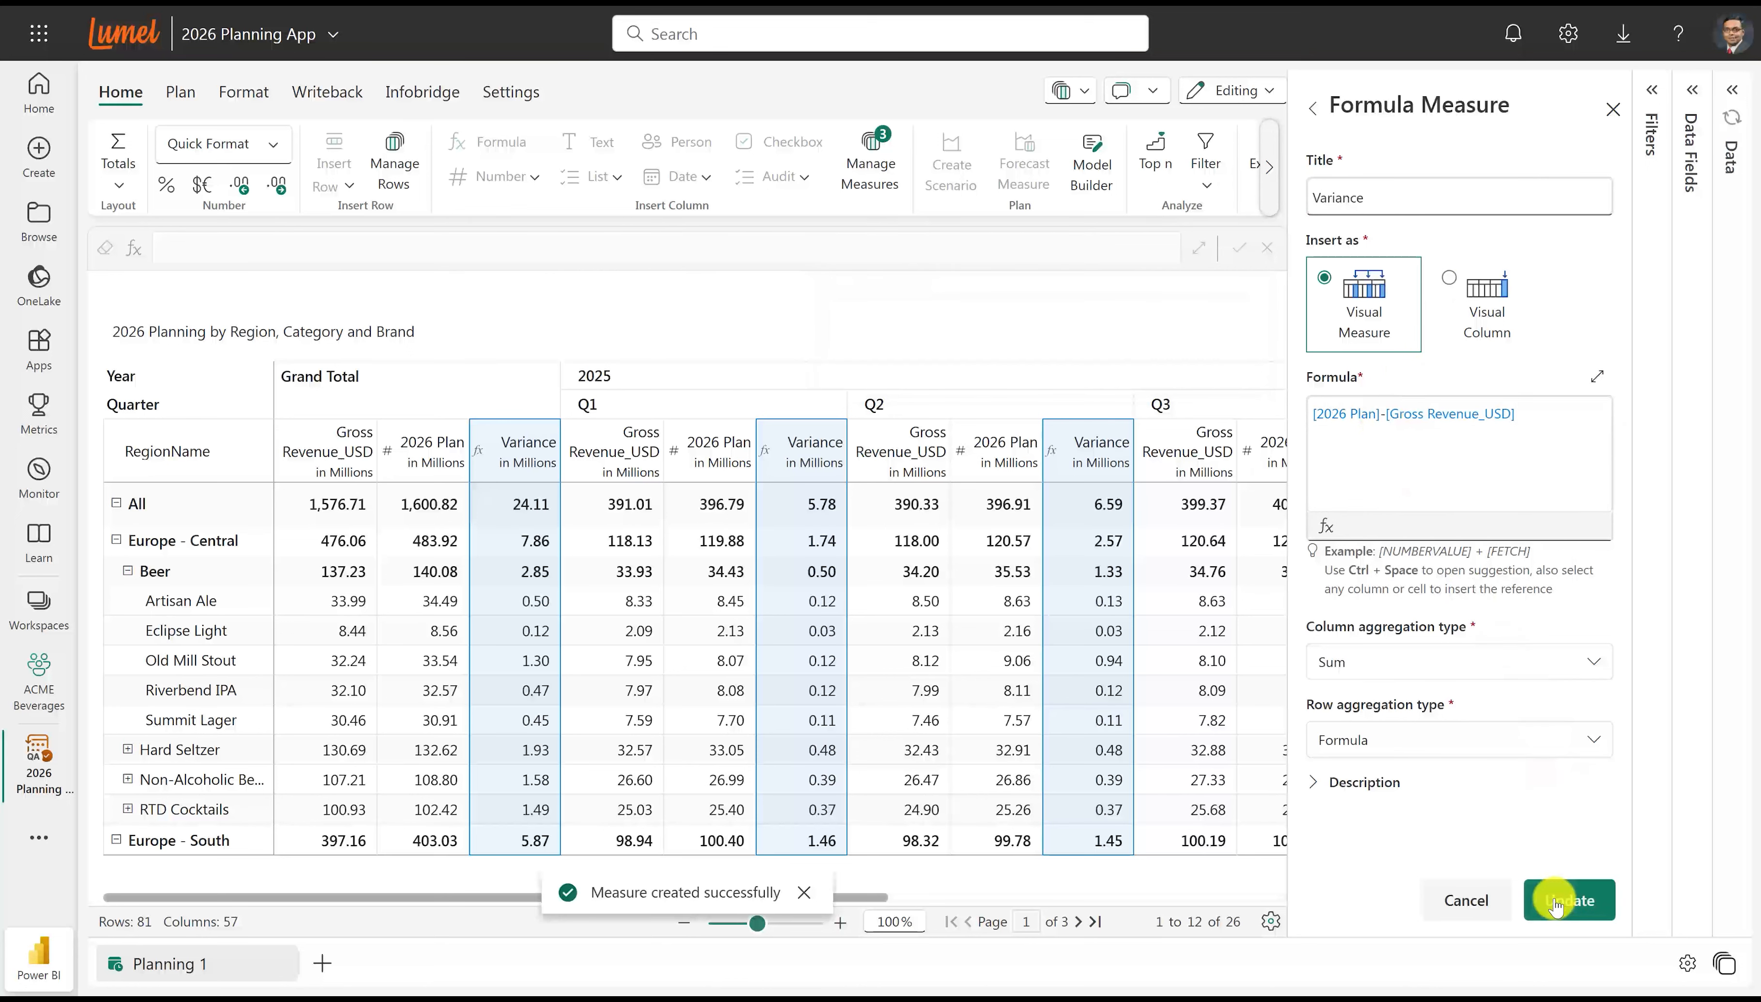
click(1611, 111)
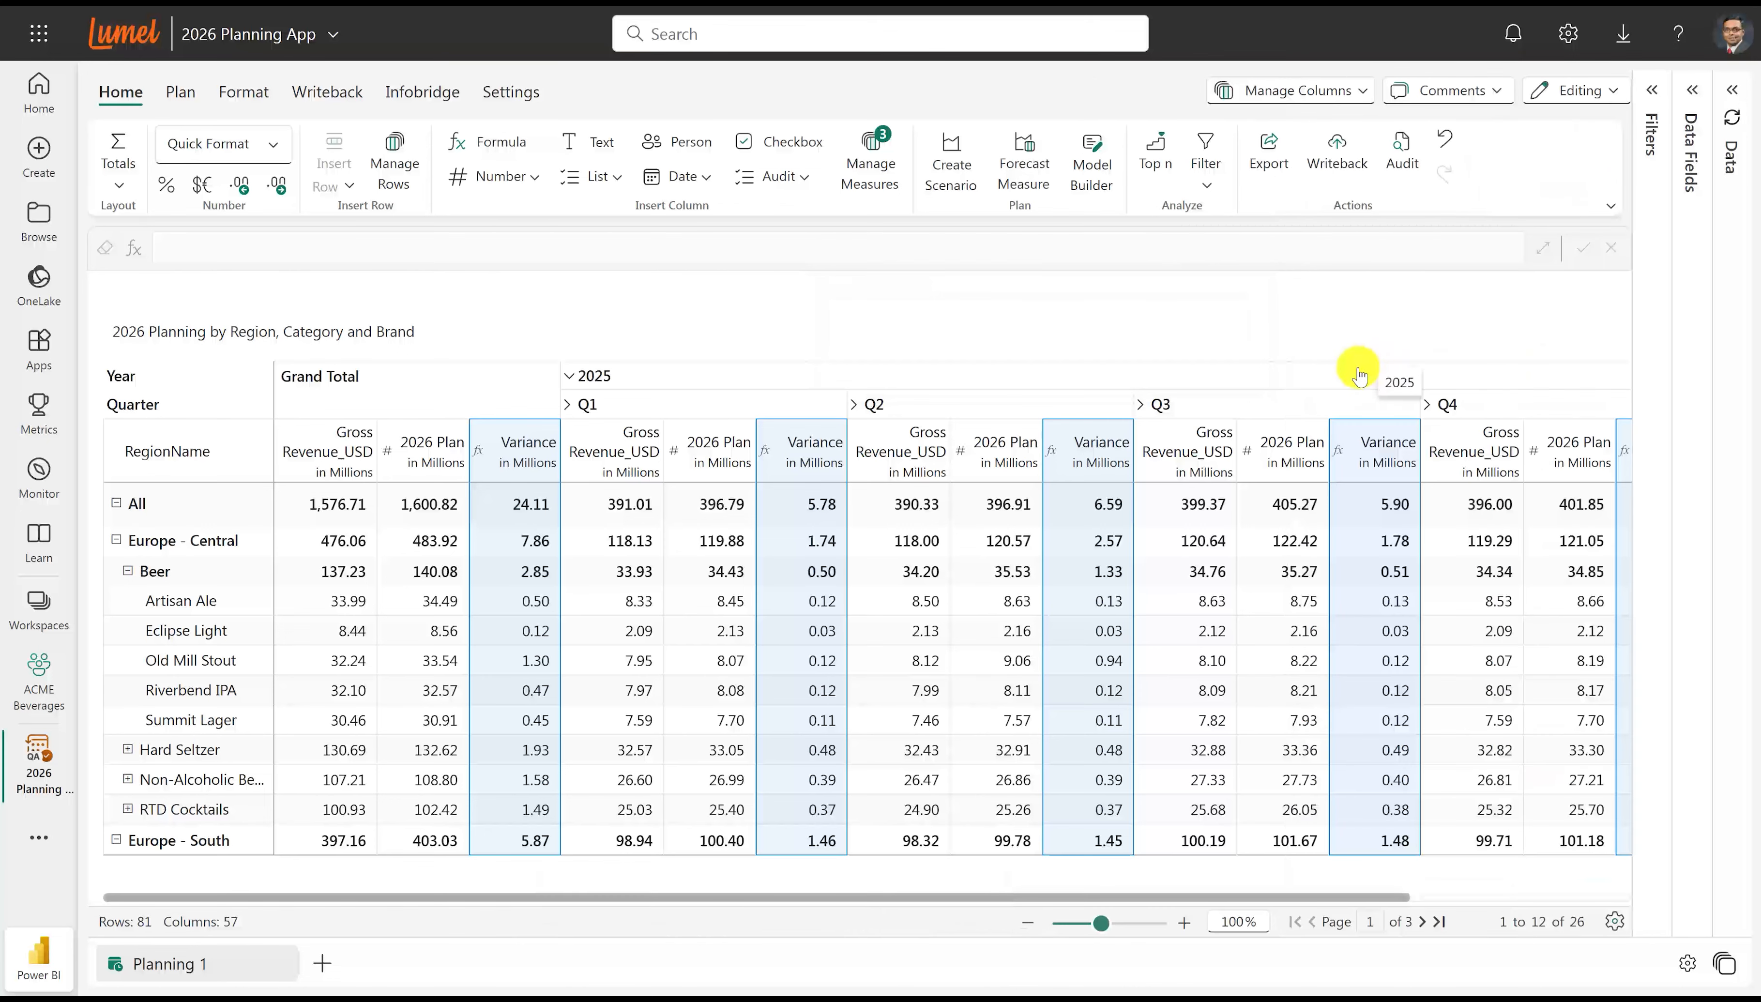
drag(1314, 897, 1534, 901)
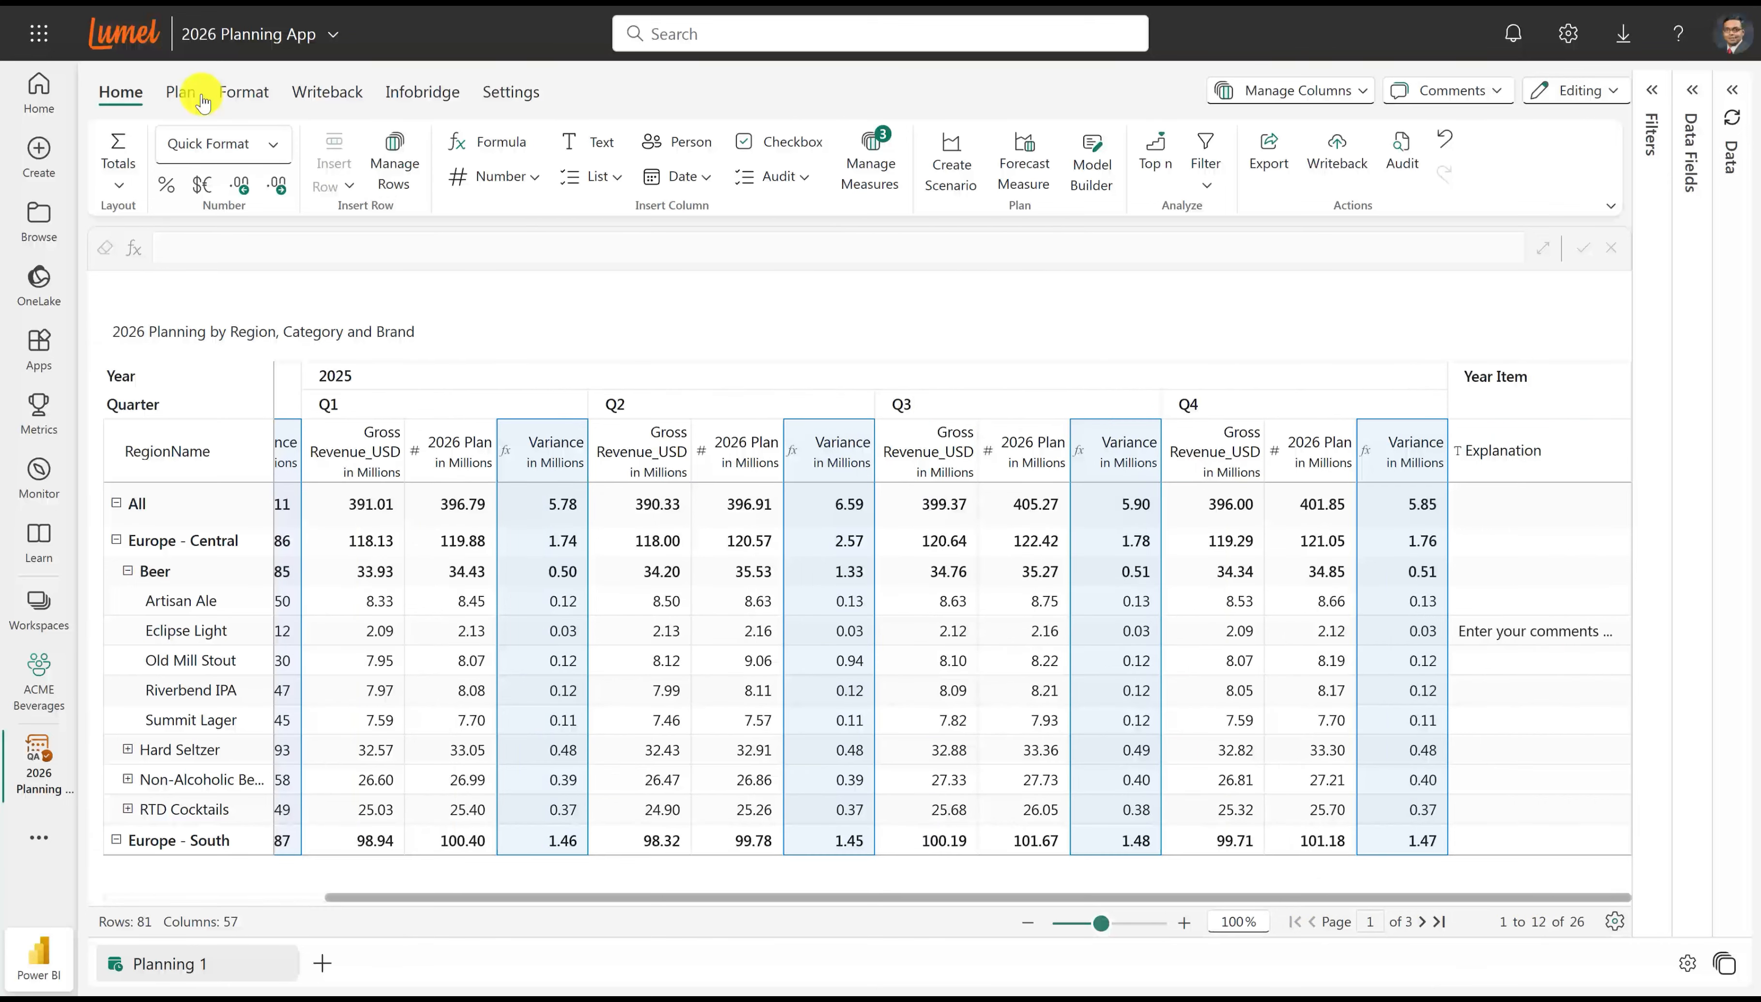
Set up an approval workflow for the planning sheet and name its first level "User".
click(183, 91)
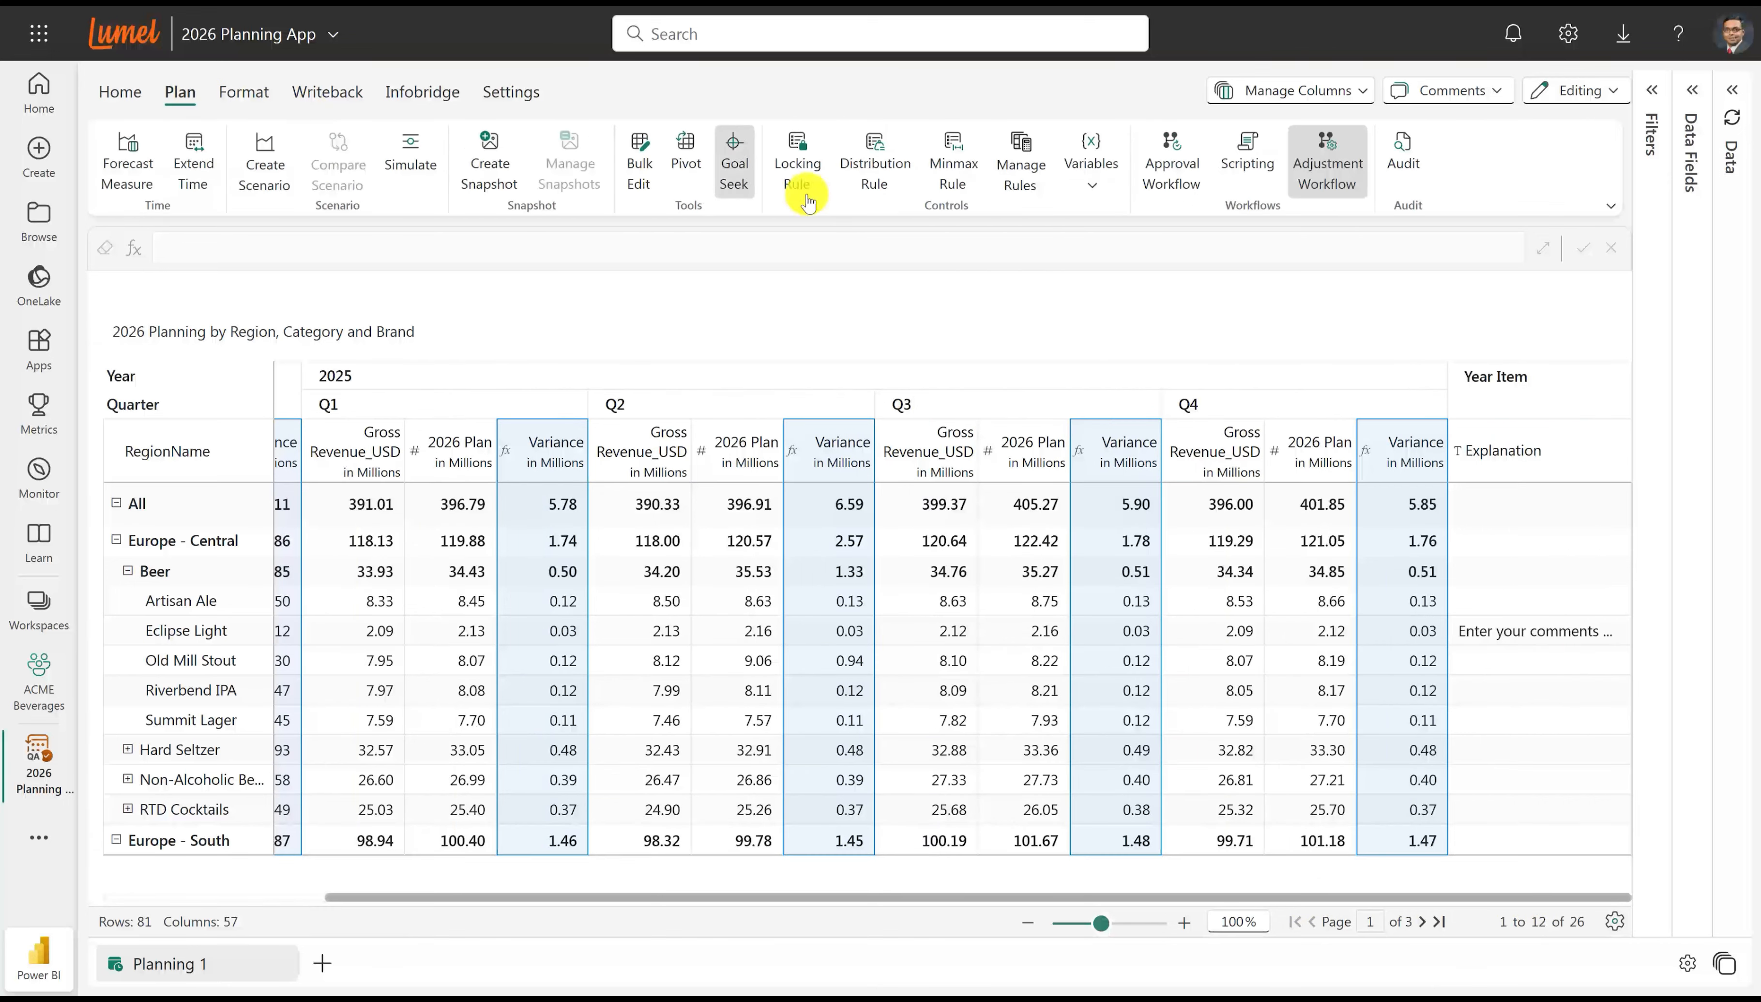
click(1171, 163)
drag(765, 320, 825, 330)
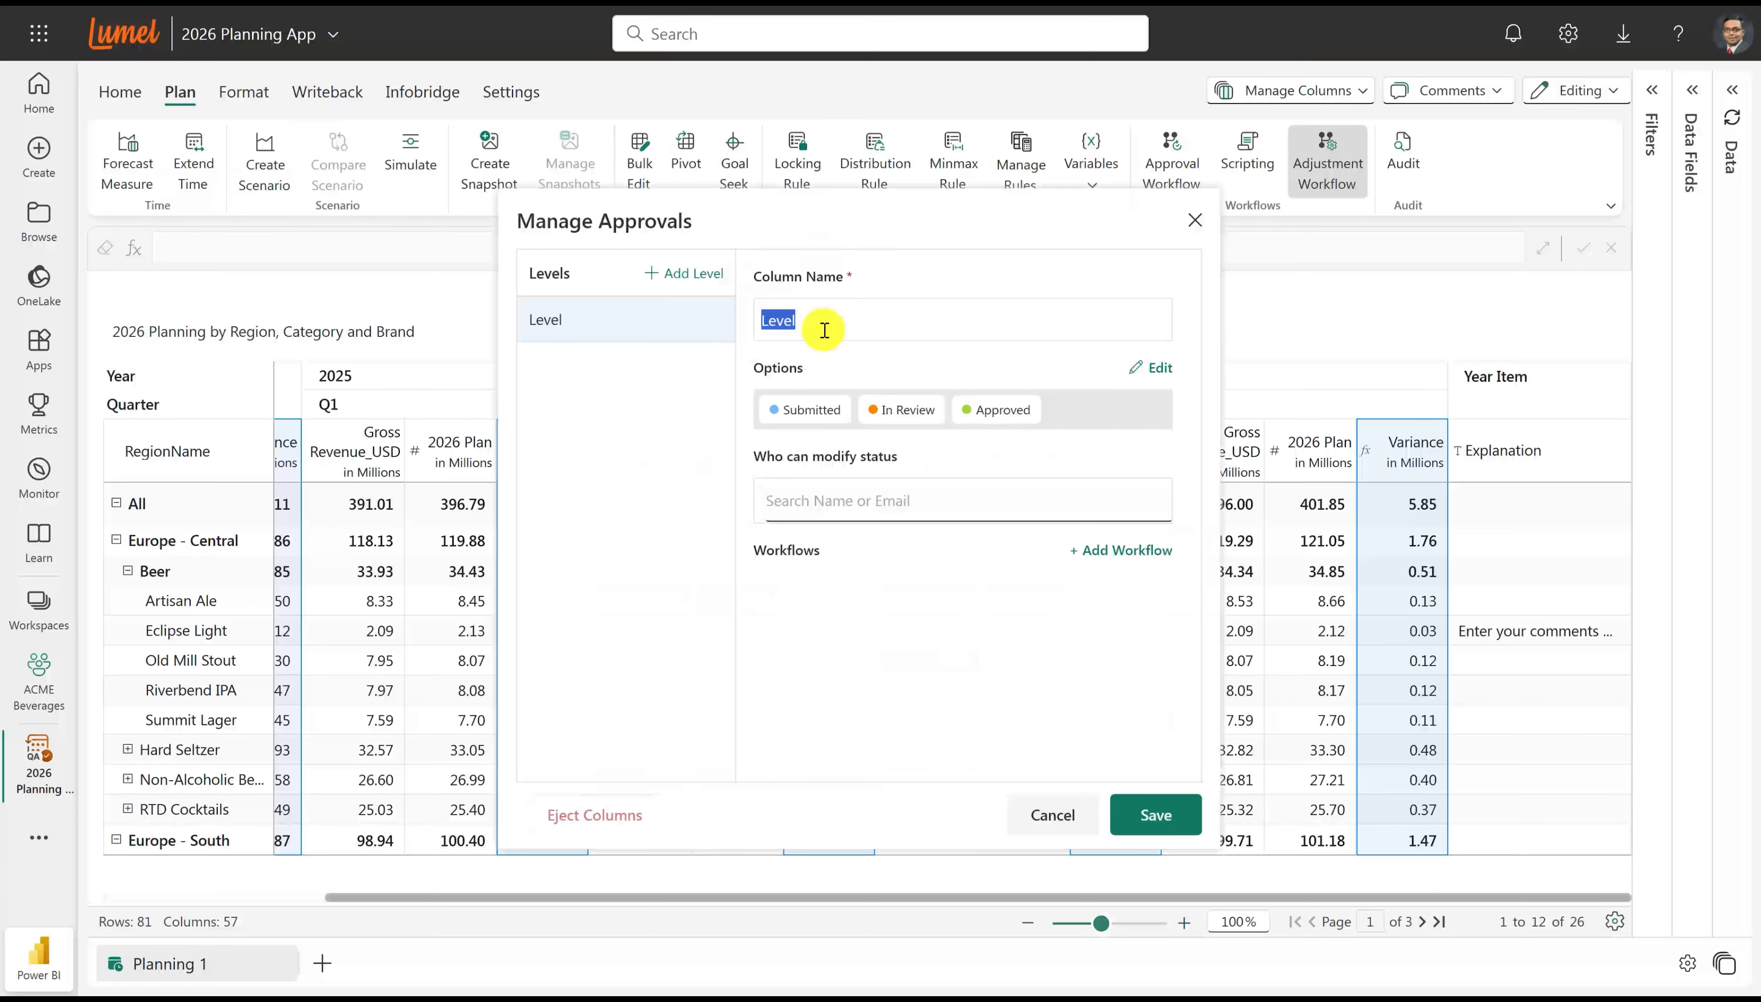
text(User)
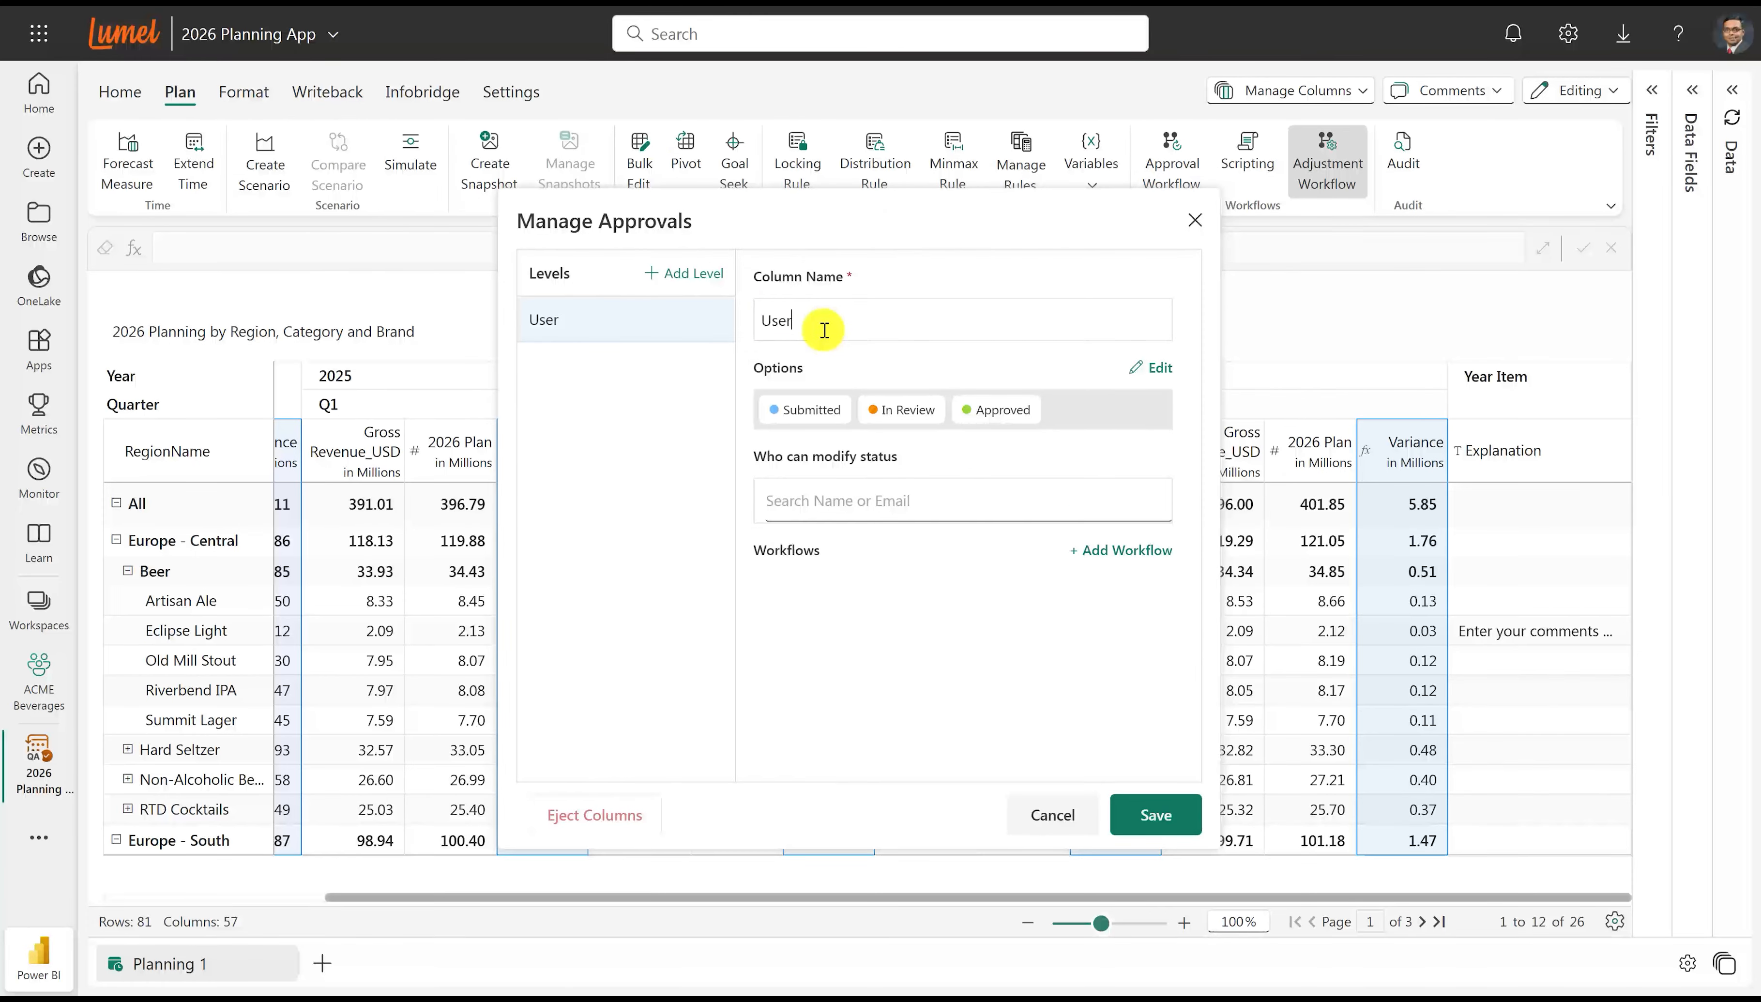
Rename the User level's status options to "Yet to Start", "Working" and "Submitted".
click(1150, 367)
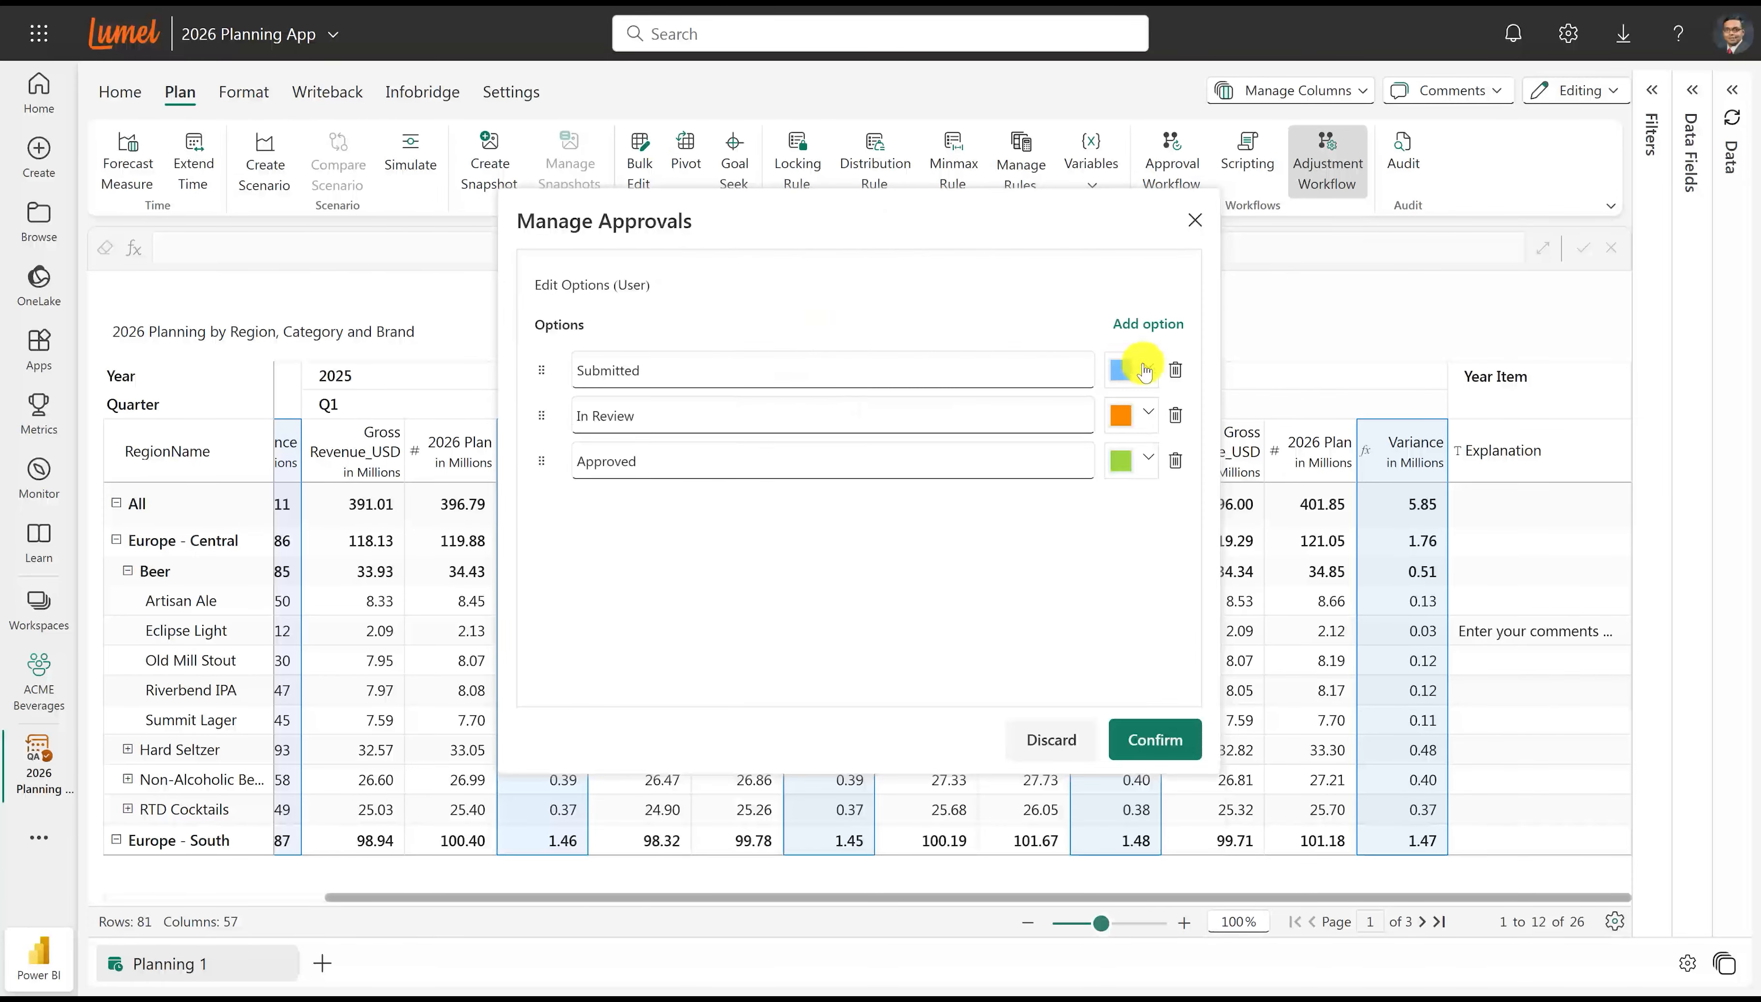
drag(712, 361, 569, 365)
text(Yet to Start)
drag(633, 416, 575, 417)
text(Working)
drag(647, 462, 574, 458)
text(Submitted)
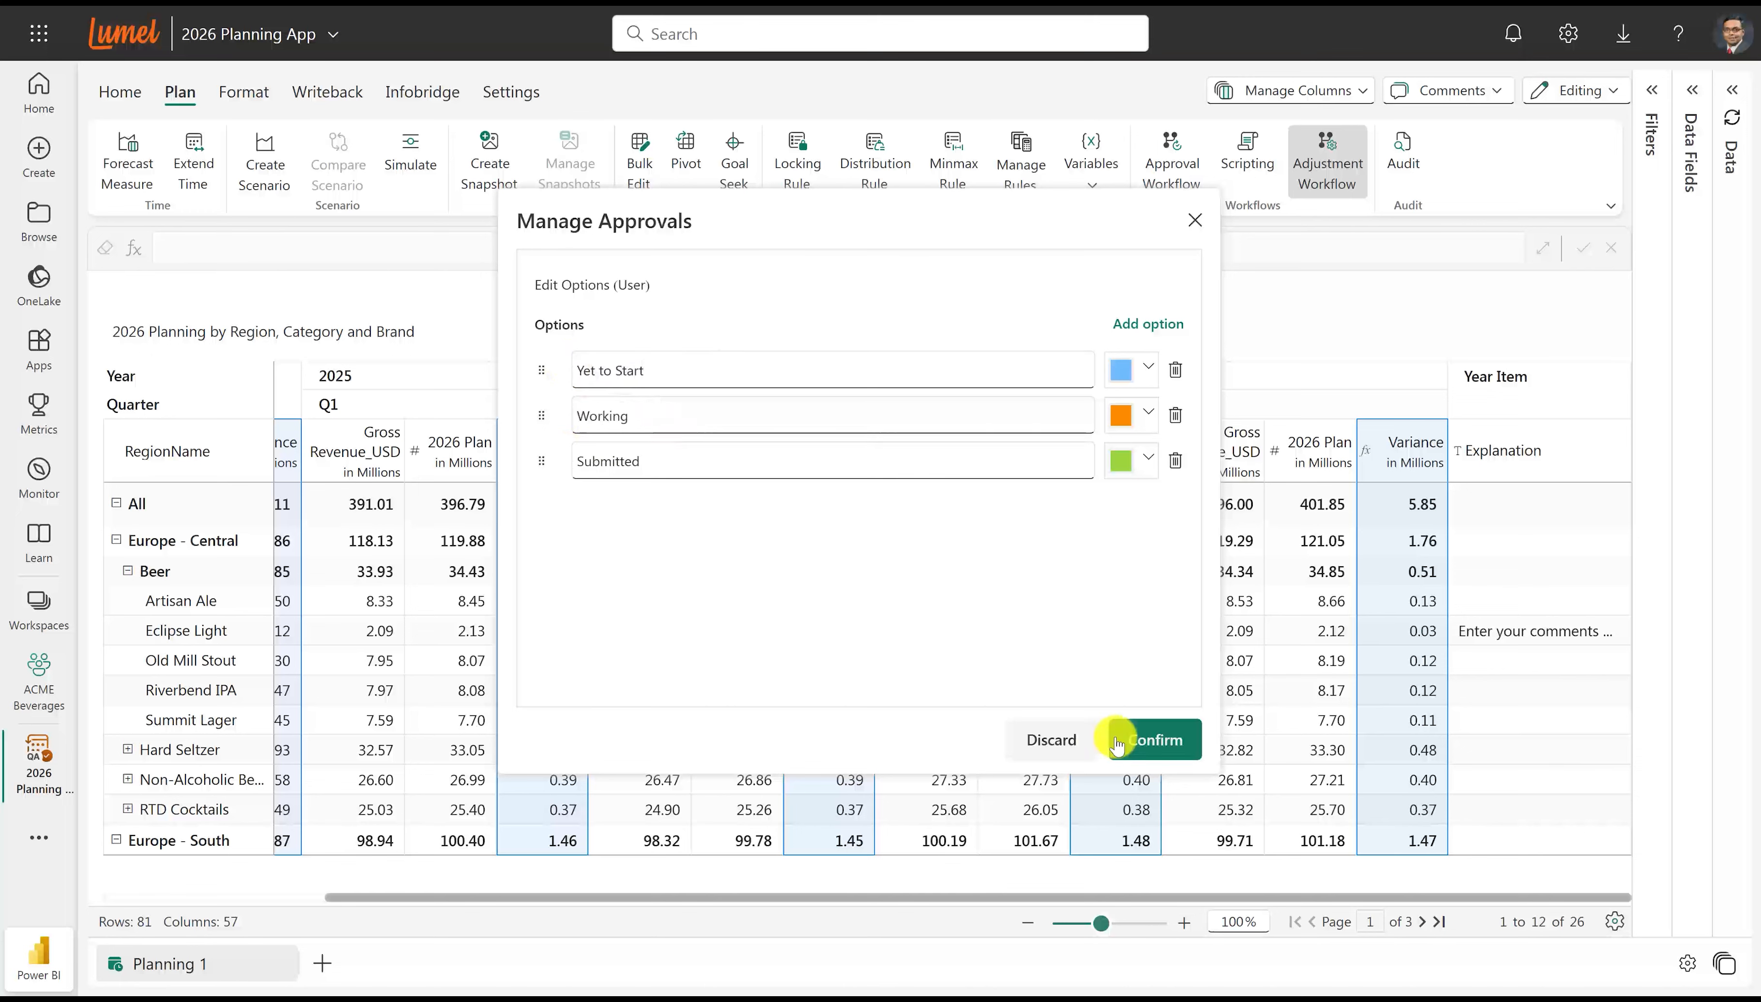
click(1140, 737)
Add a second approval level named "Manager".
click(684, 272)
double_click(756, 318)
text(Manager)
Rename the Manager level's first two options to "Available for Review" and "Rejected", coloured light orange and red respectively.
click(1152, 367)
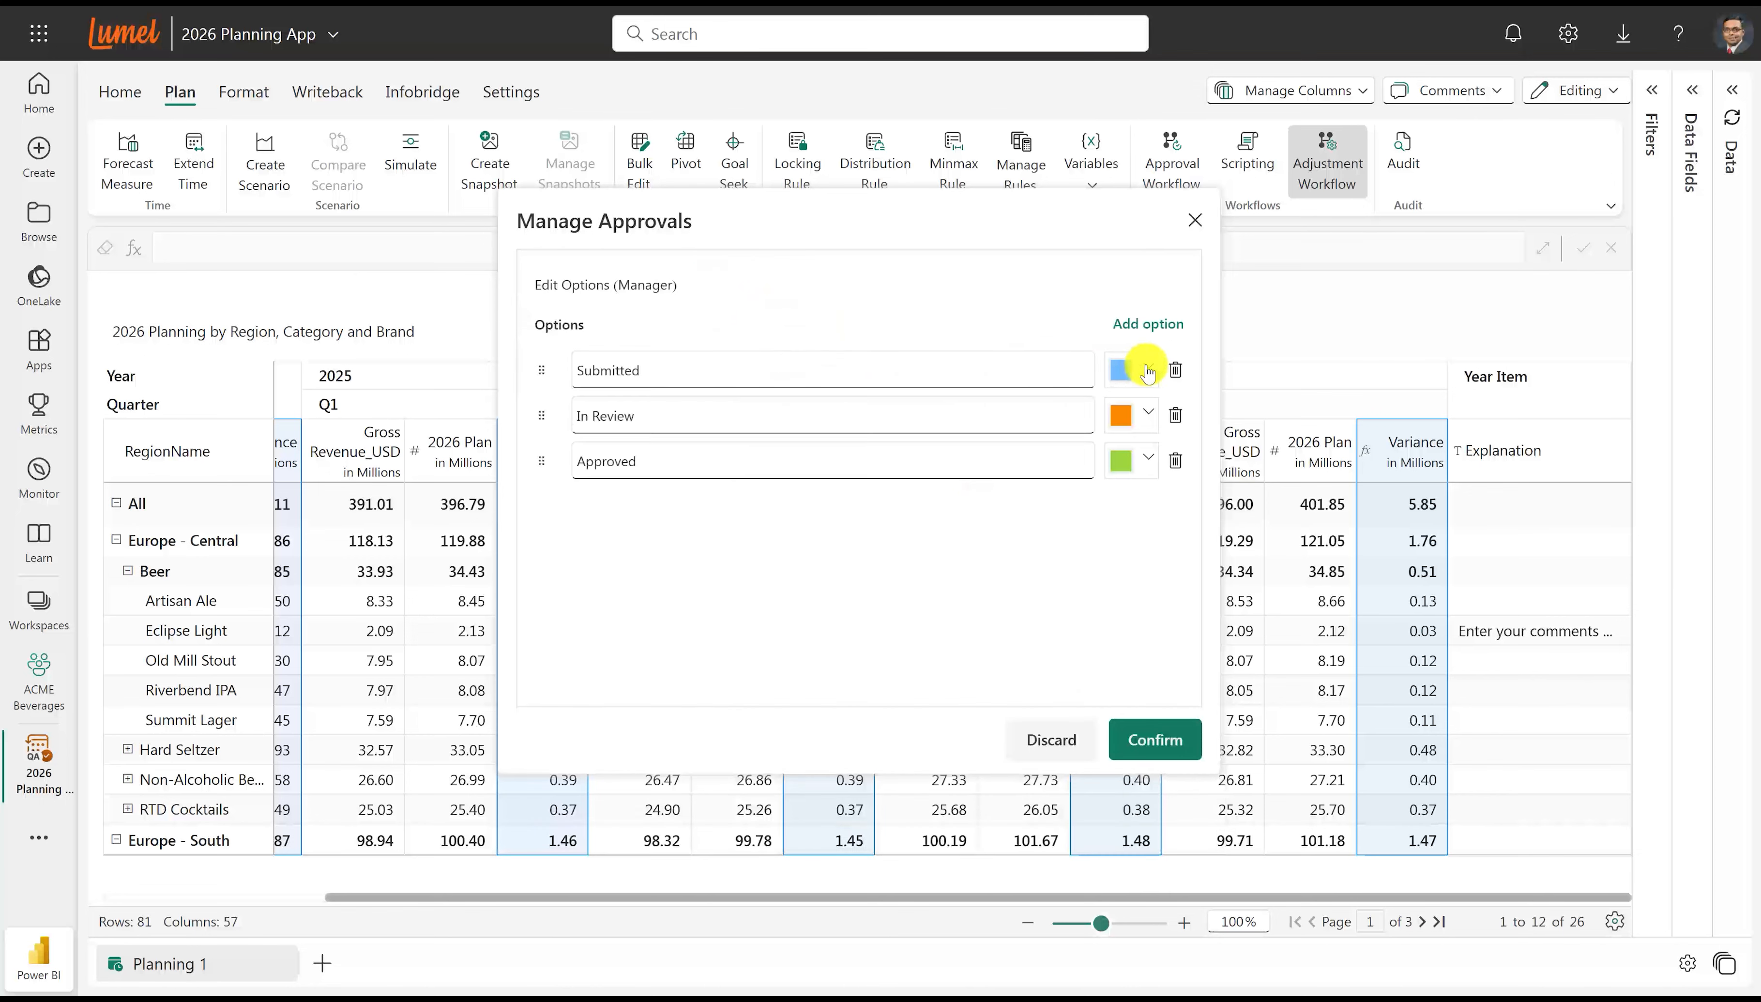
drag(936, 369, 637, 416)
text(Available for )
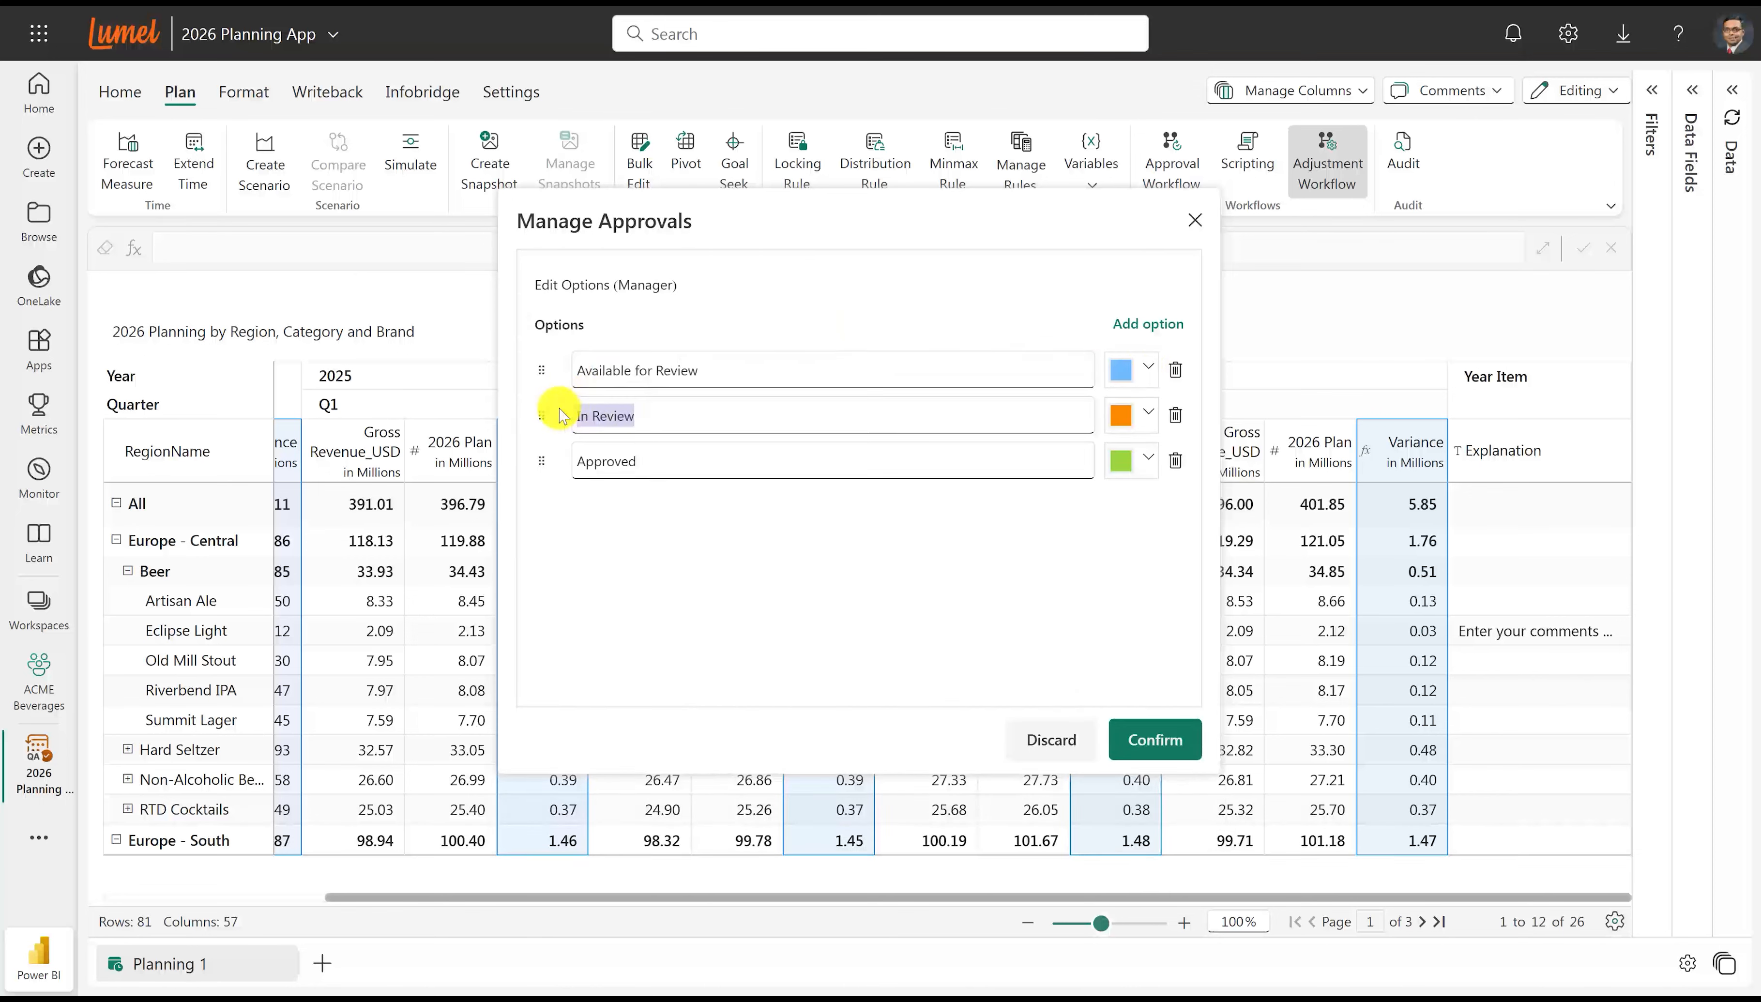
text(Rejected)
click(1123, 415)
click(924, 460)
click(1131, 377)
click(814, 441)
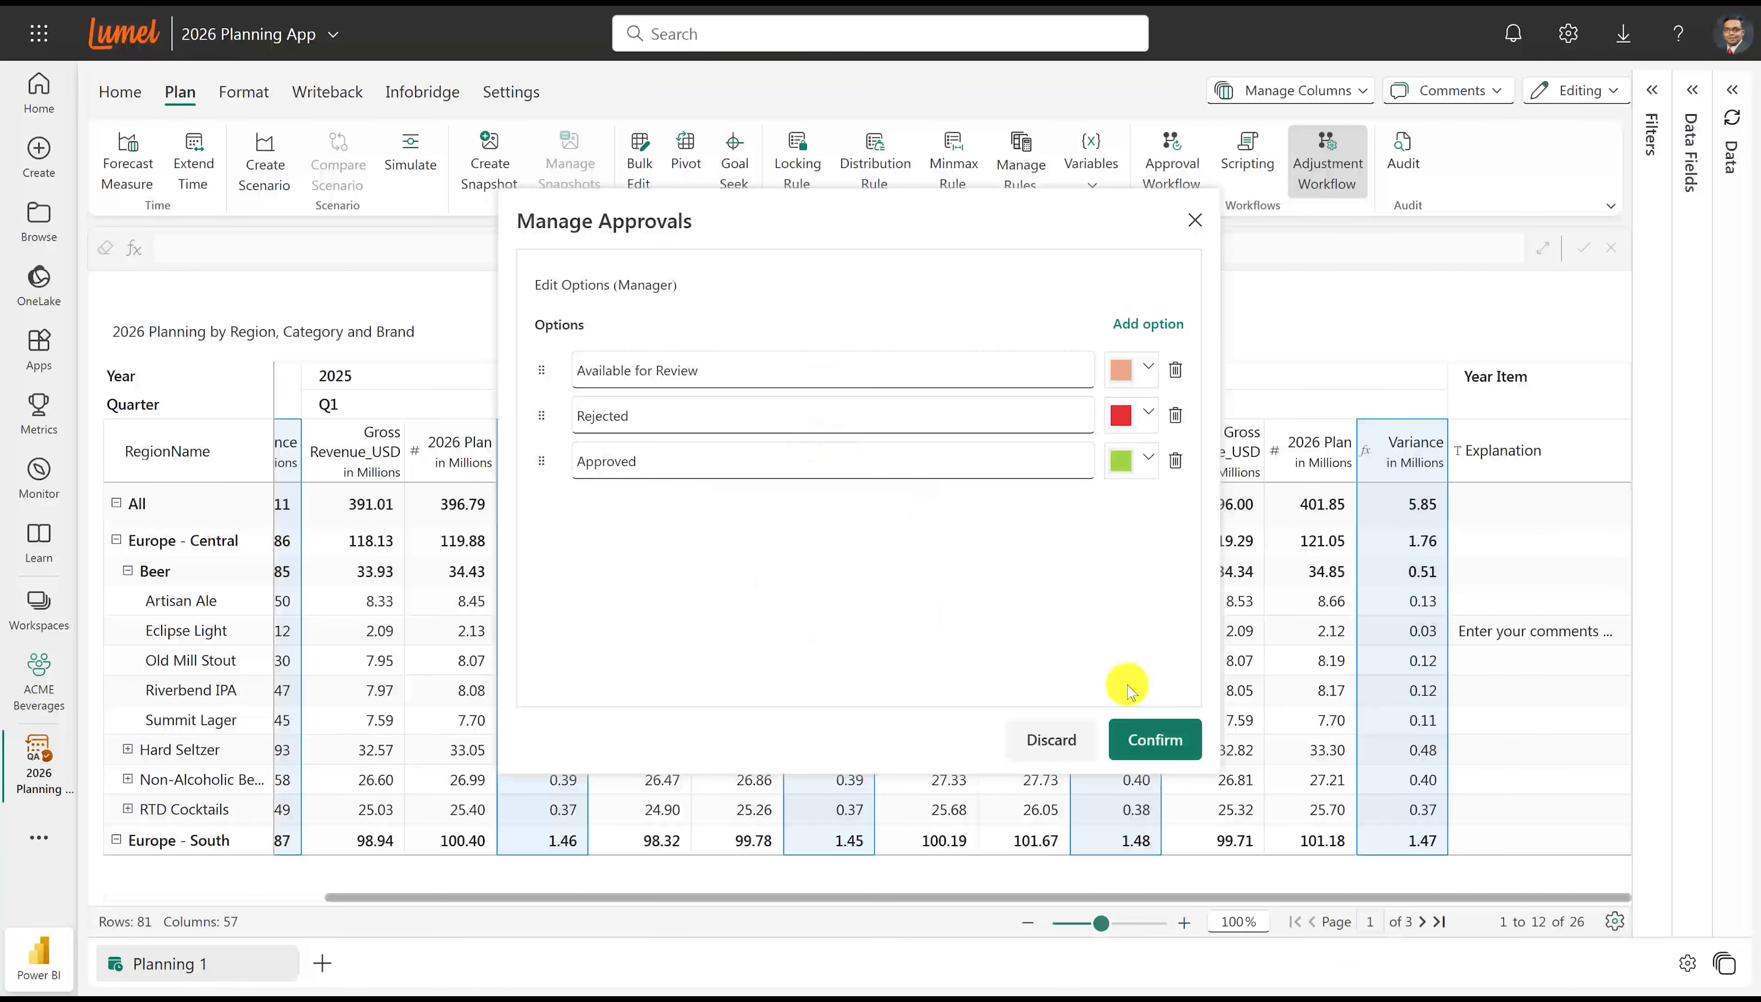
click(1150, 738)
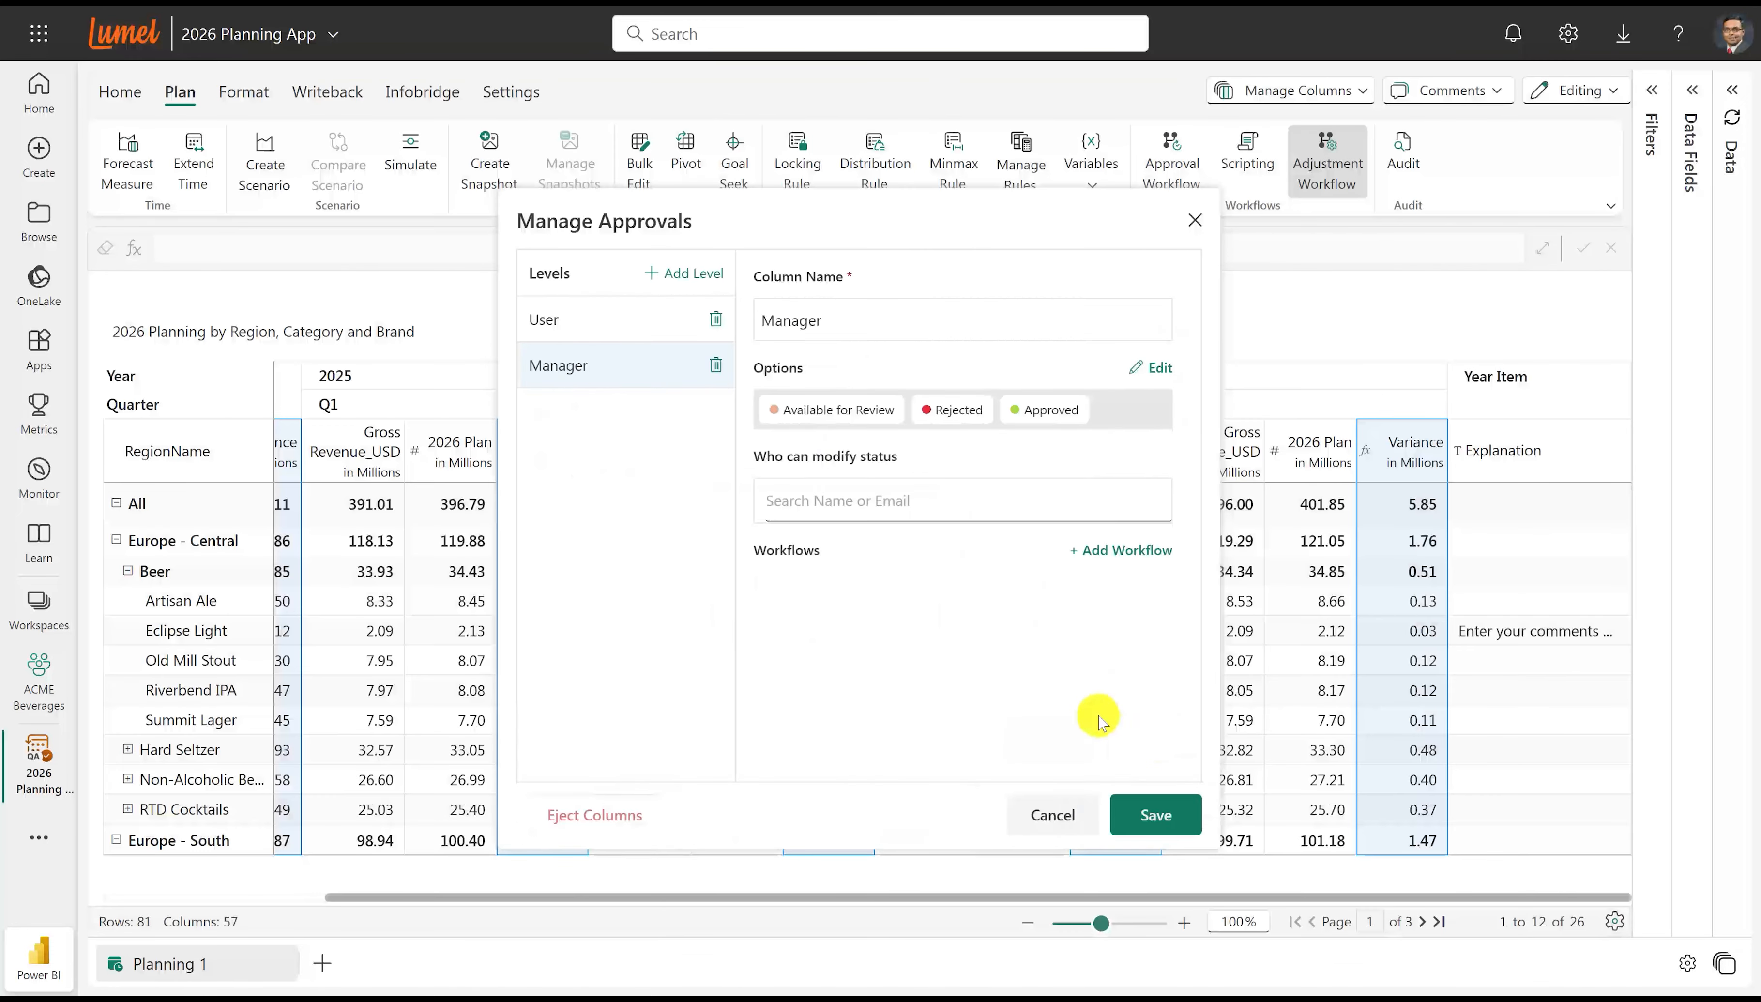
Add a workflow to the User level that sets Manager to Available for Review when the status changes to Submitted.
click(592, 332)
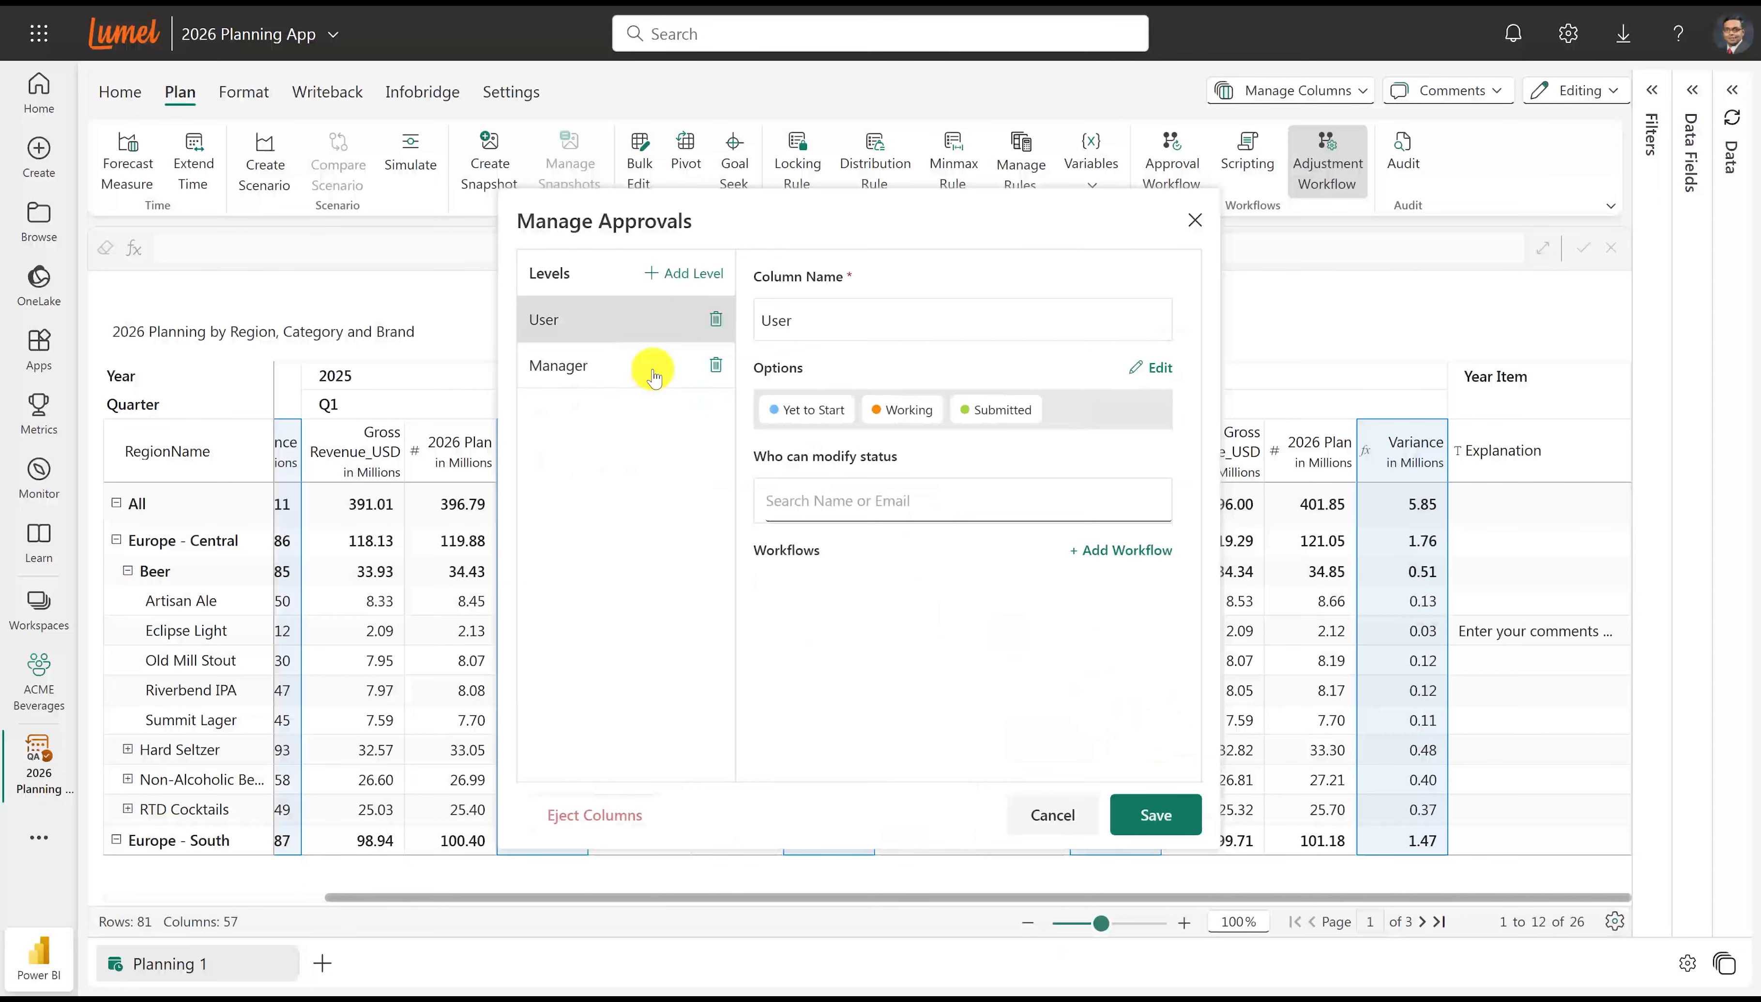
click(1095, 550)
click(939, 336)
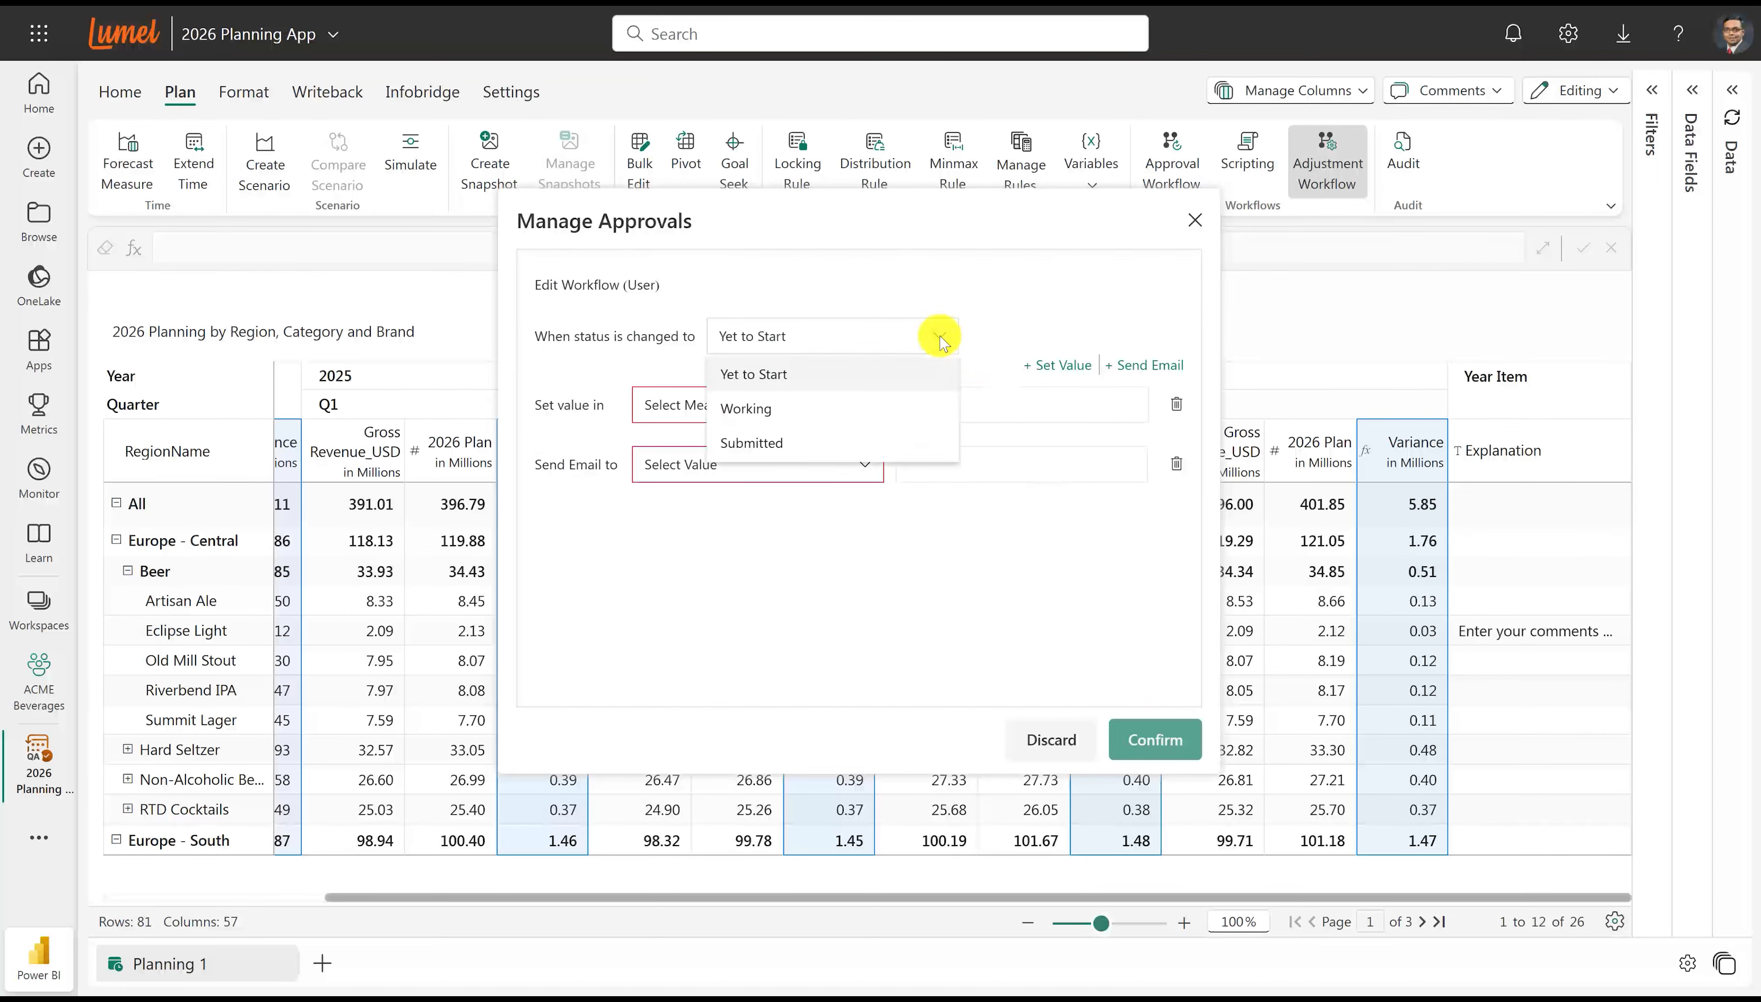
click(775, 439)
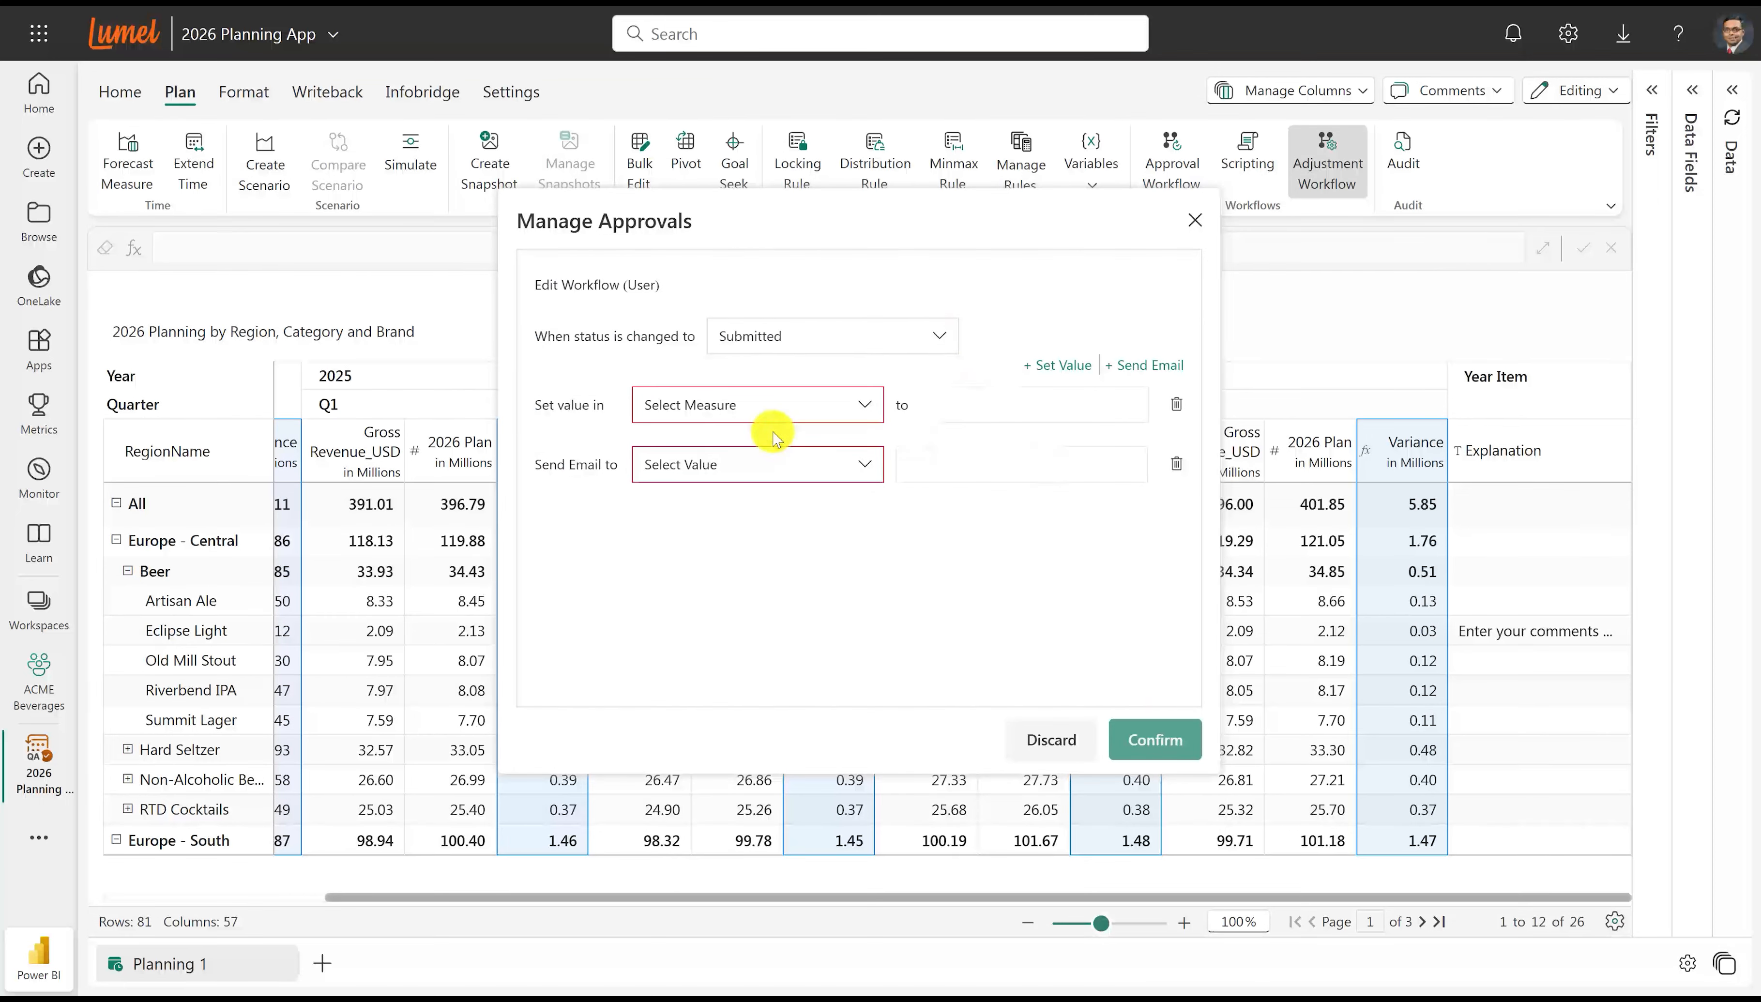
click(766, 404)
click(727, 475)
click(977, 407)
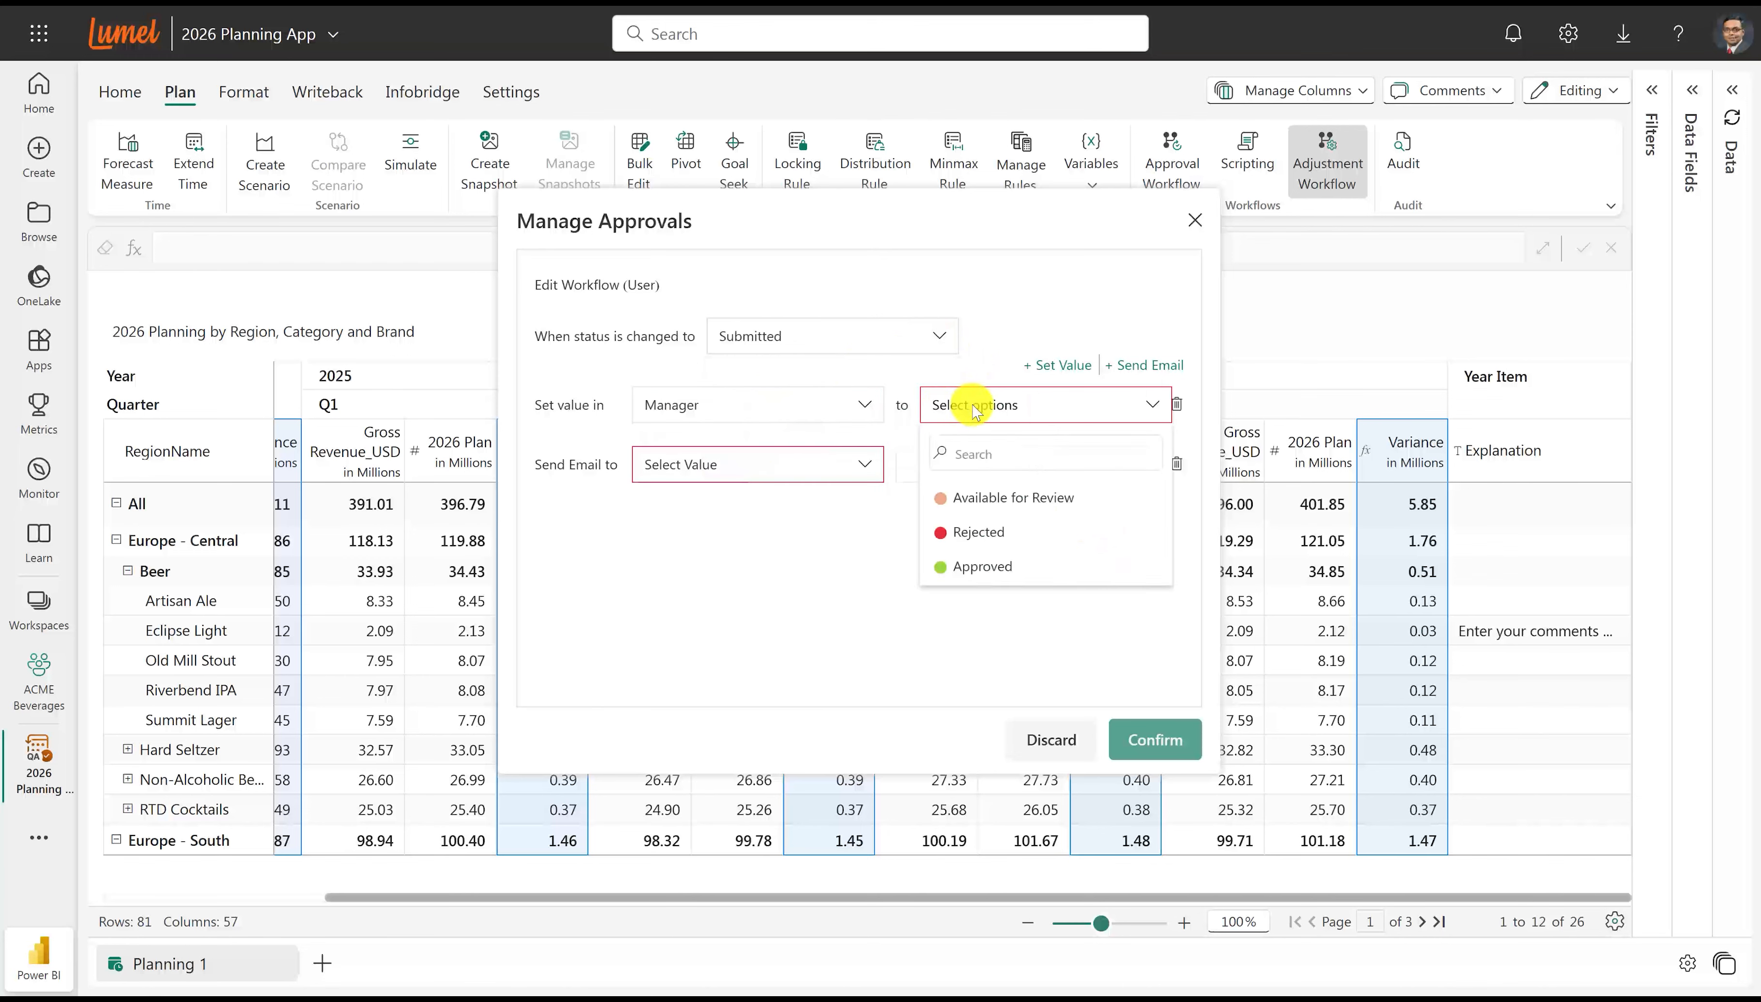
click(977, 496)
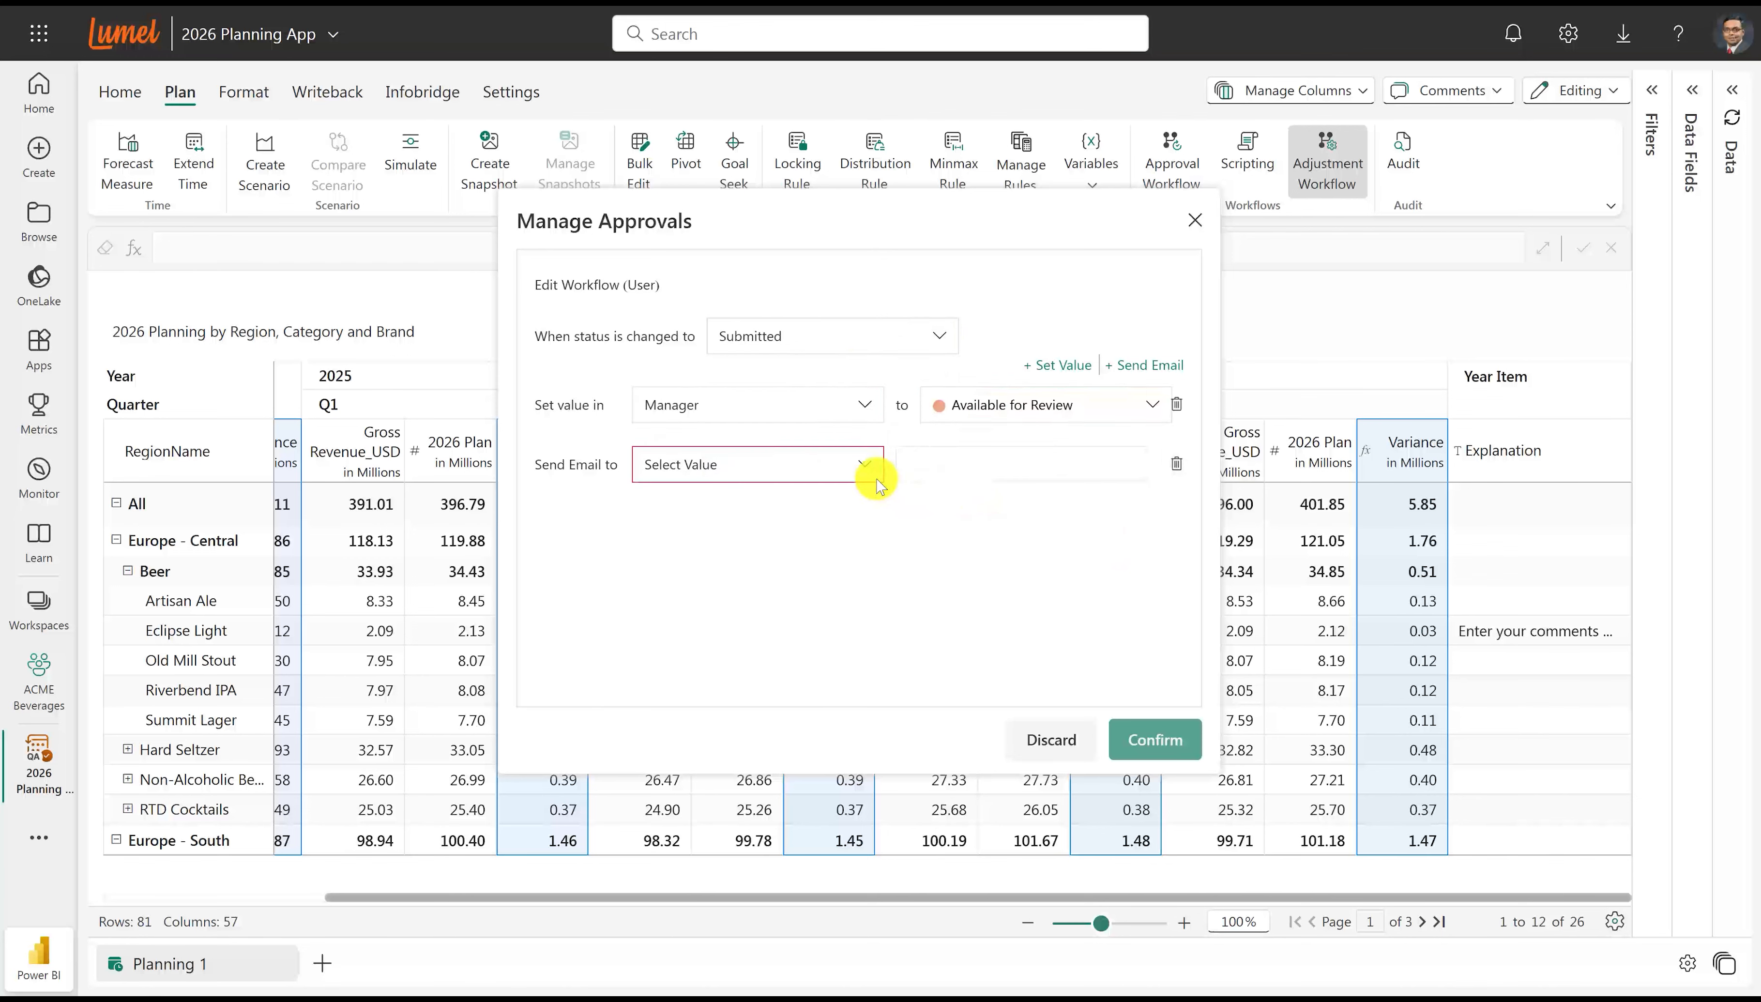
Have the User workflow also send an email to the manager's email address, and save the approval setup.
click(862, 464)
click(780, 535)
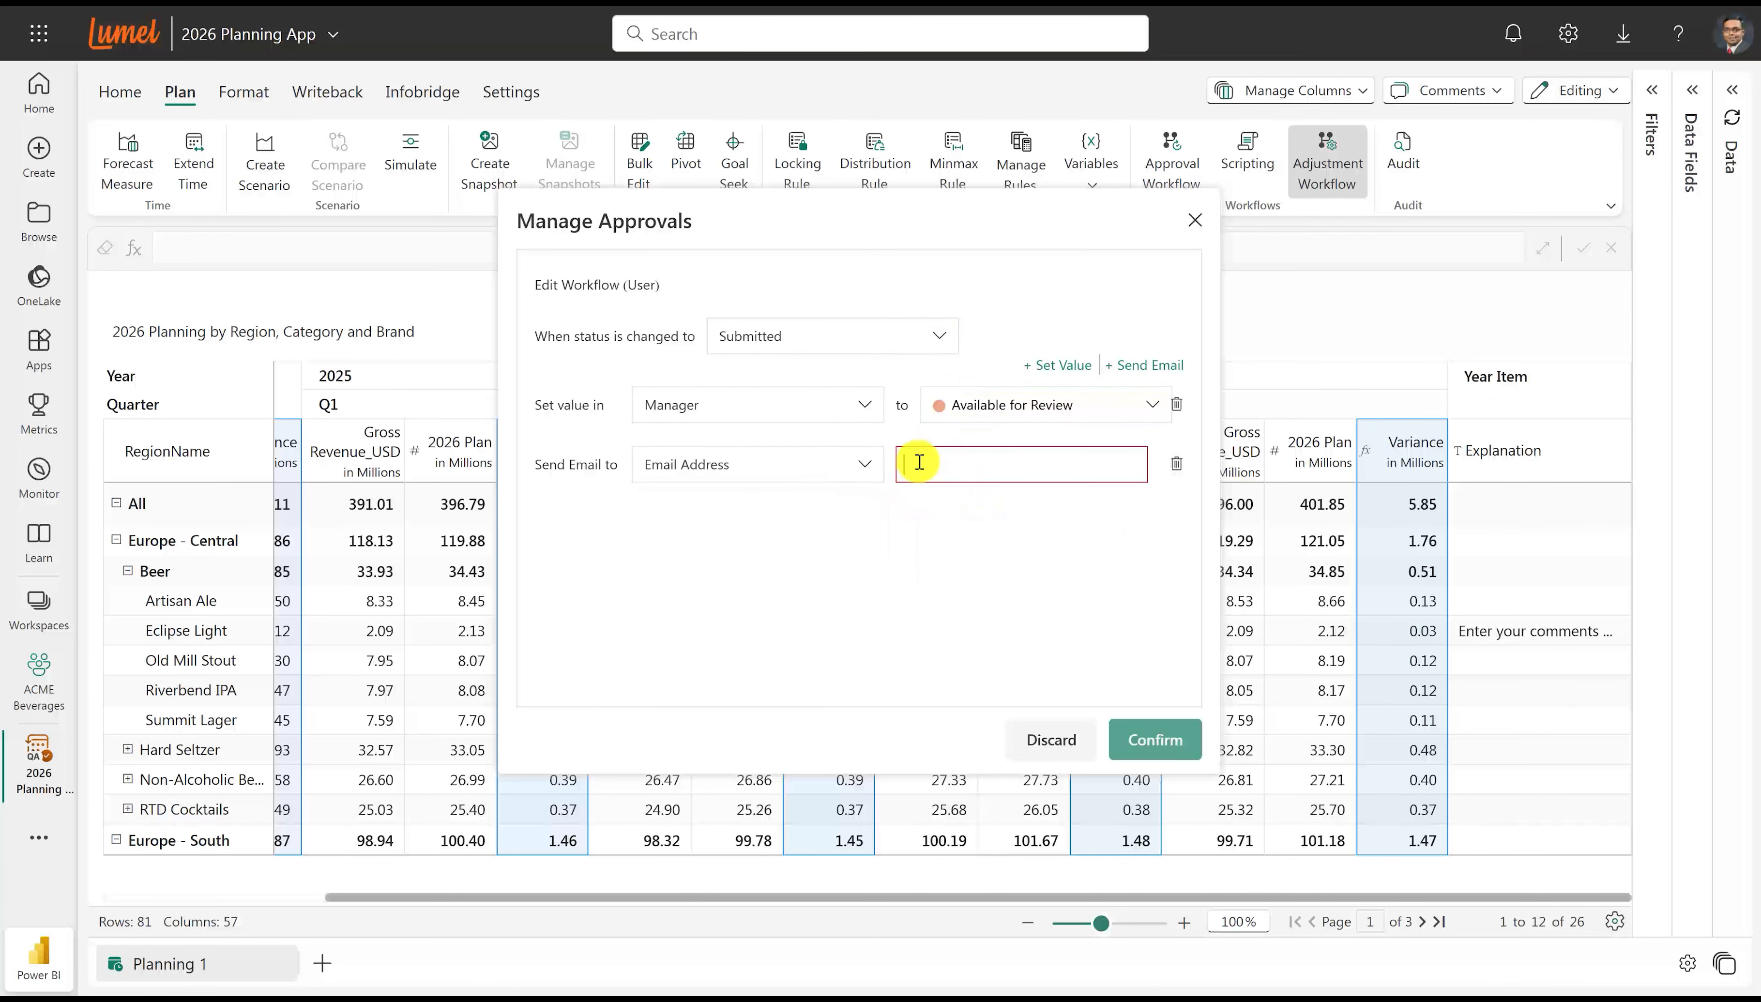
click(918, 461)
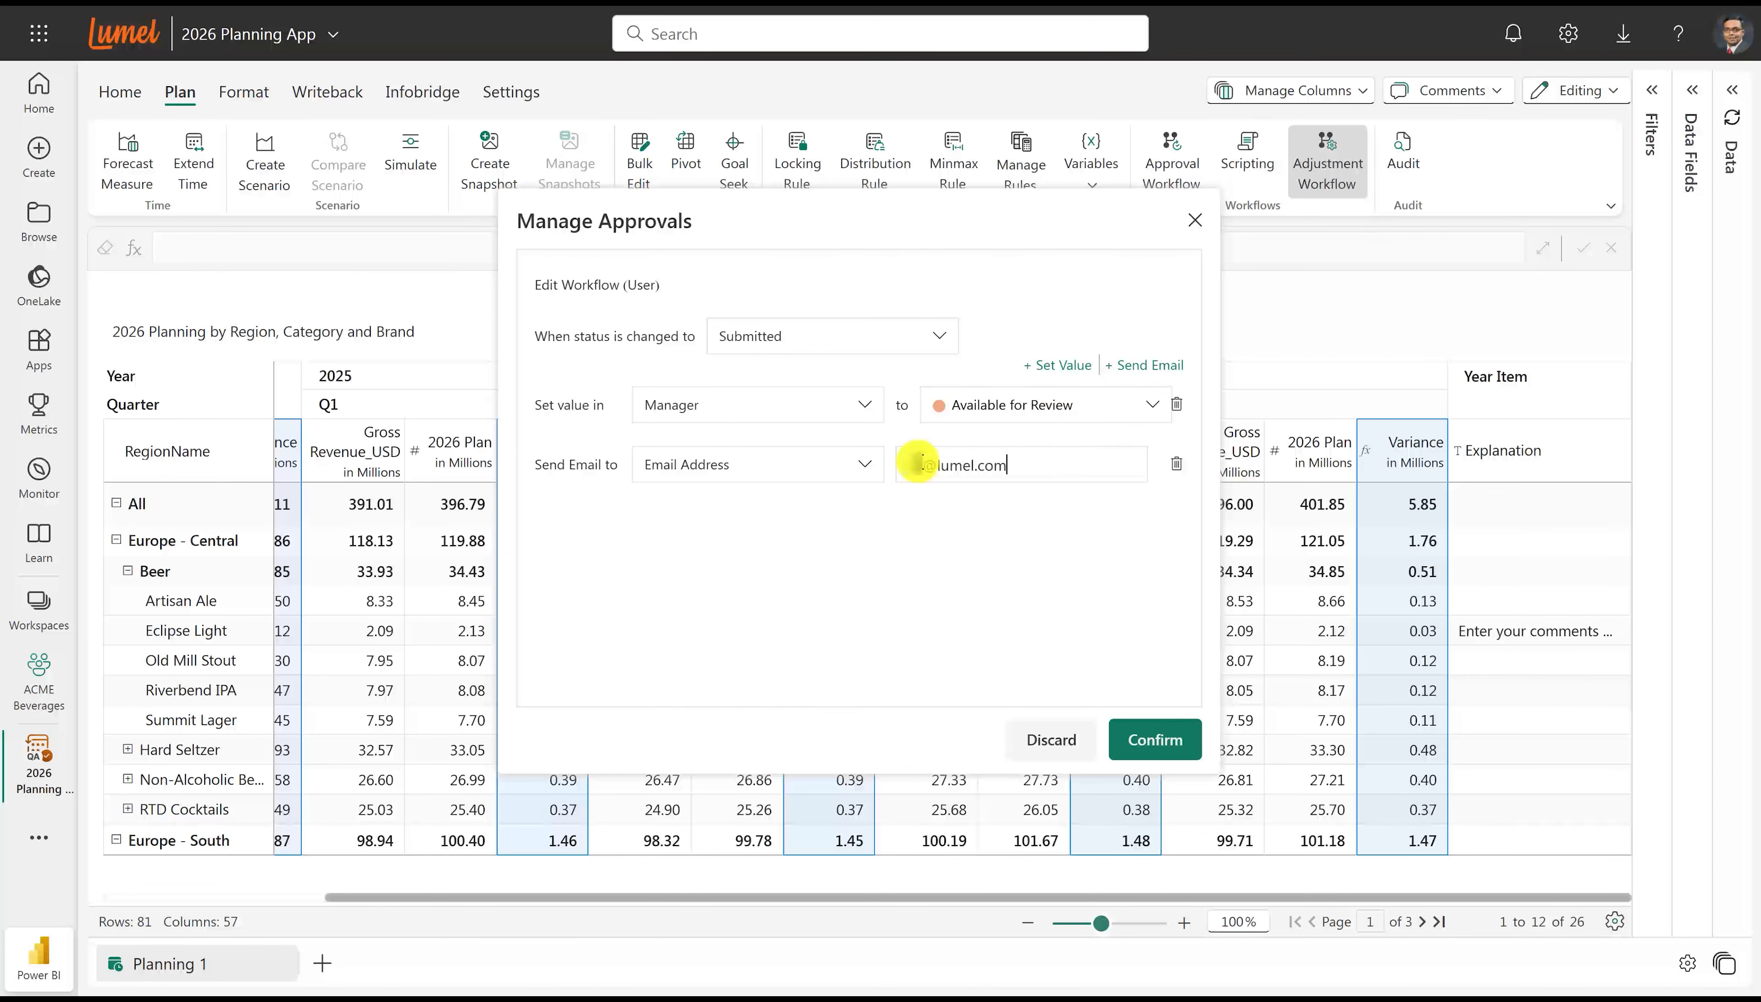
click(1155, 739)
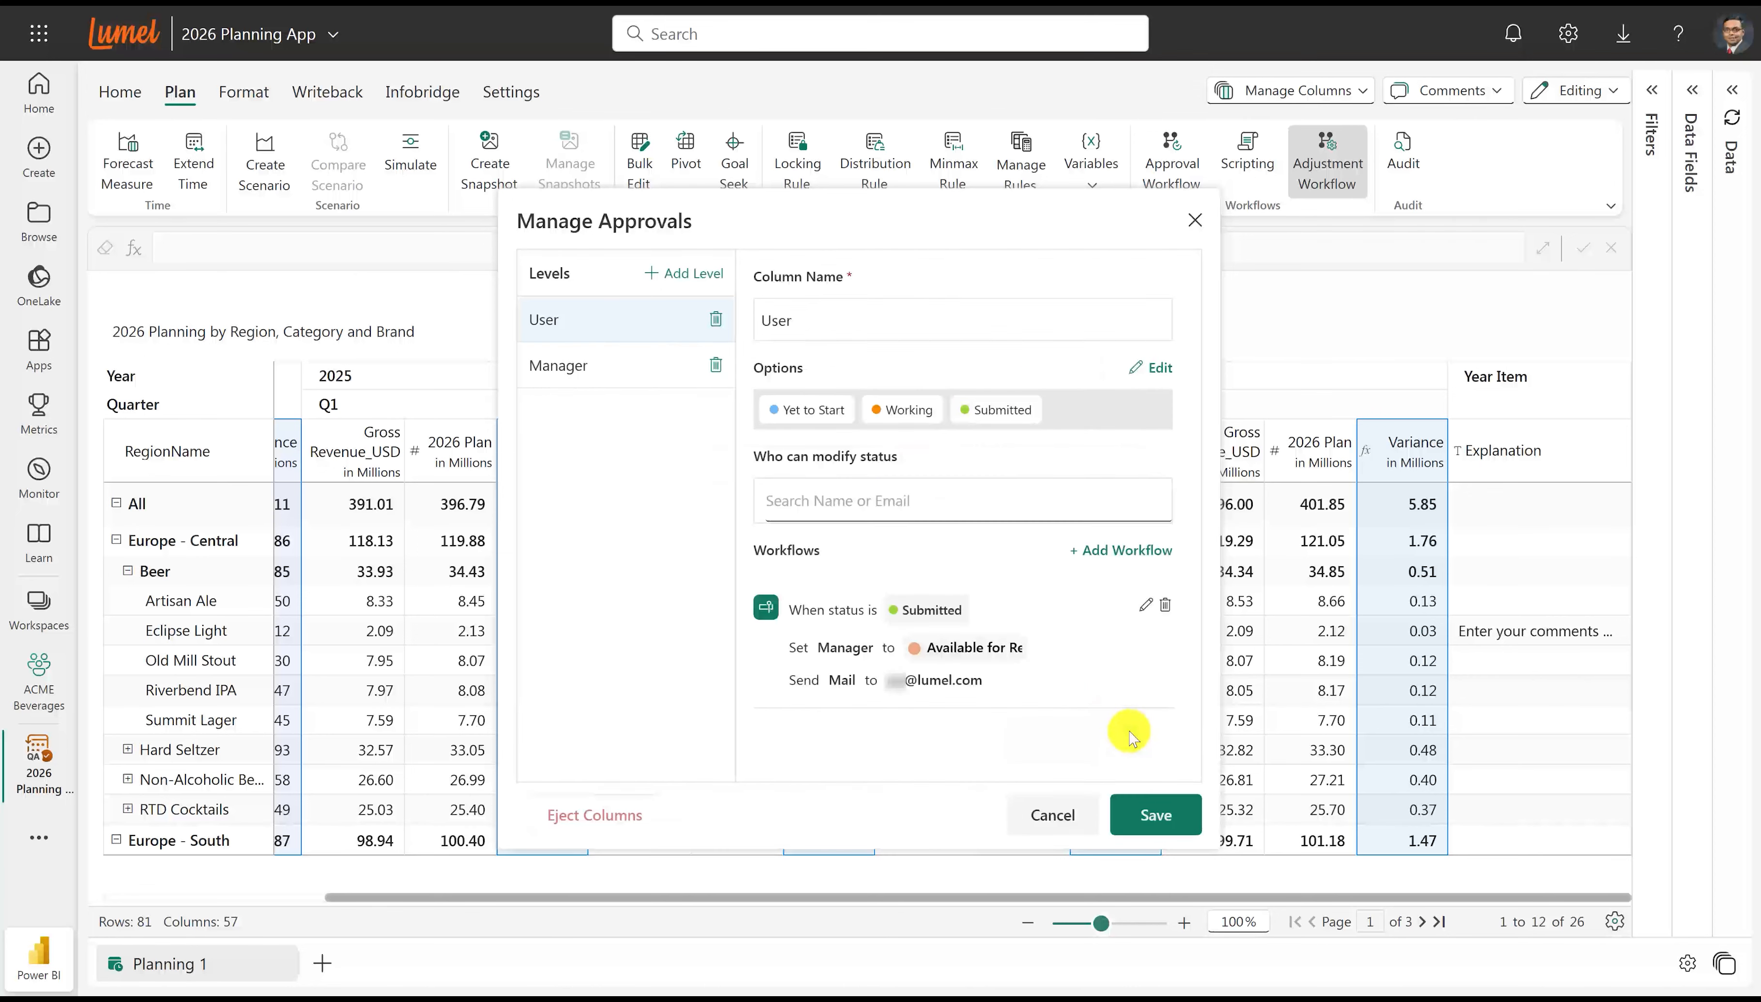
click(1150, 810)
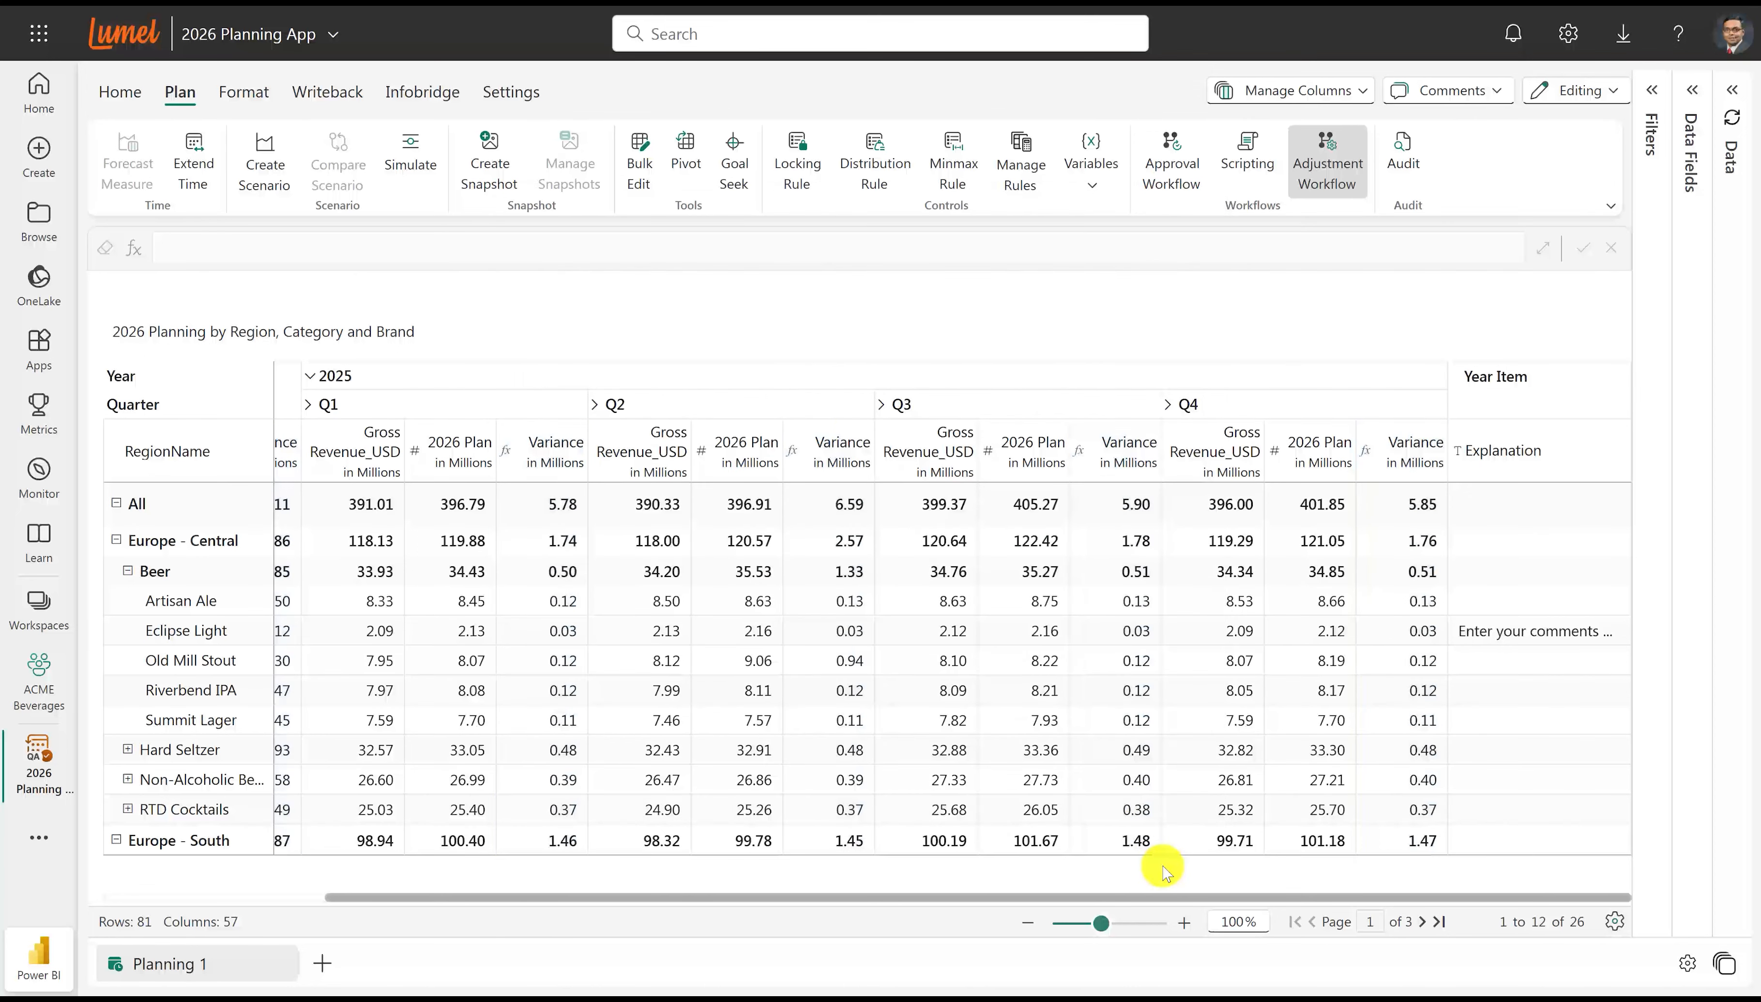
Set the Q4 2026 Plan value of Old Mill Stout in Europe - Central to 10m.
drag(1169, 901, 1441, 924)
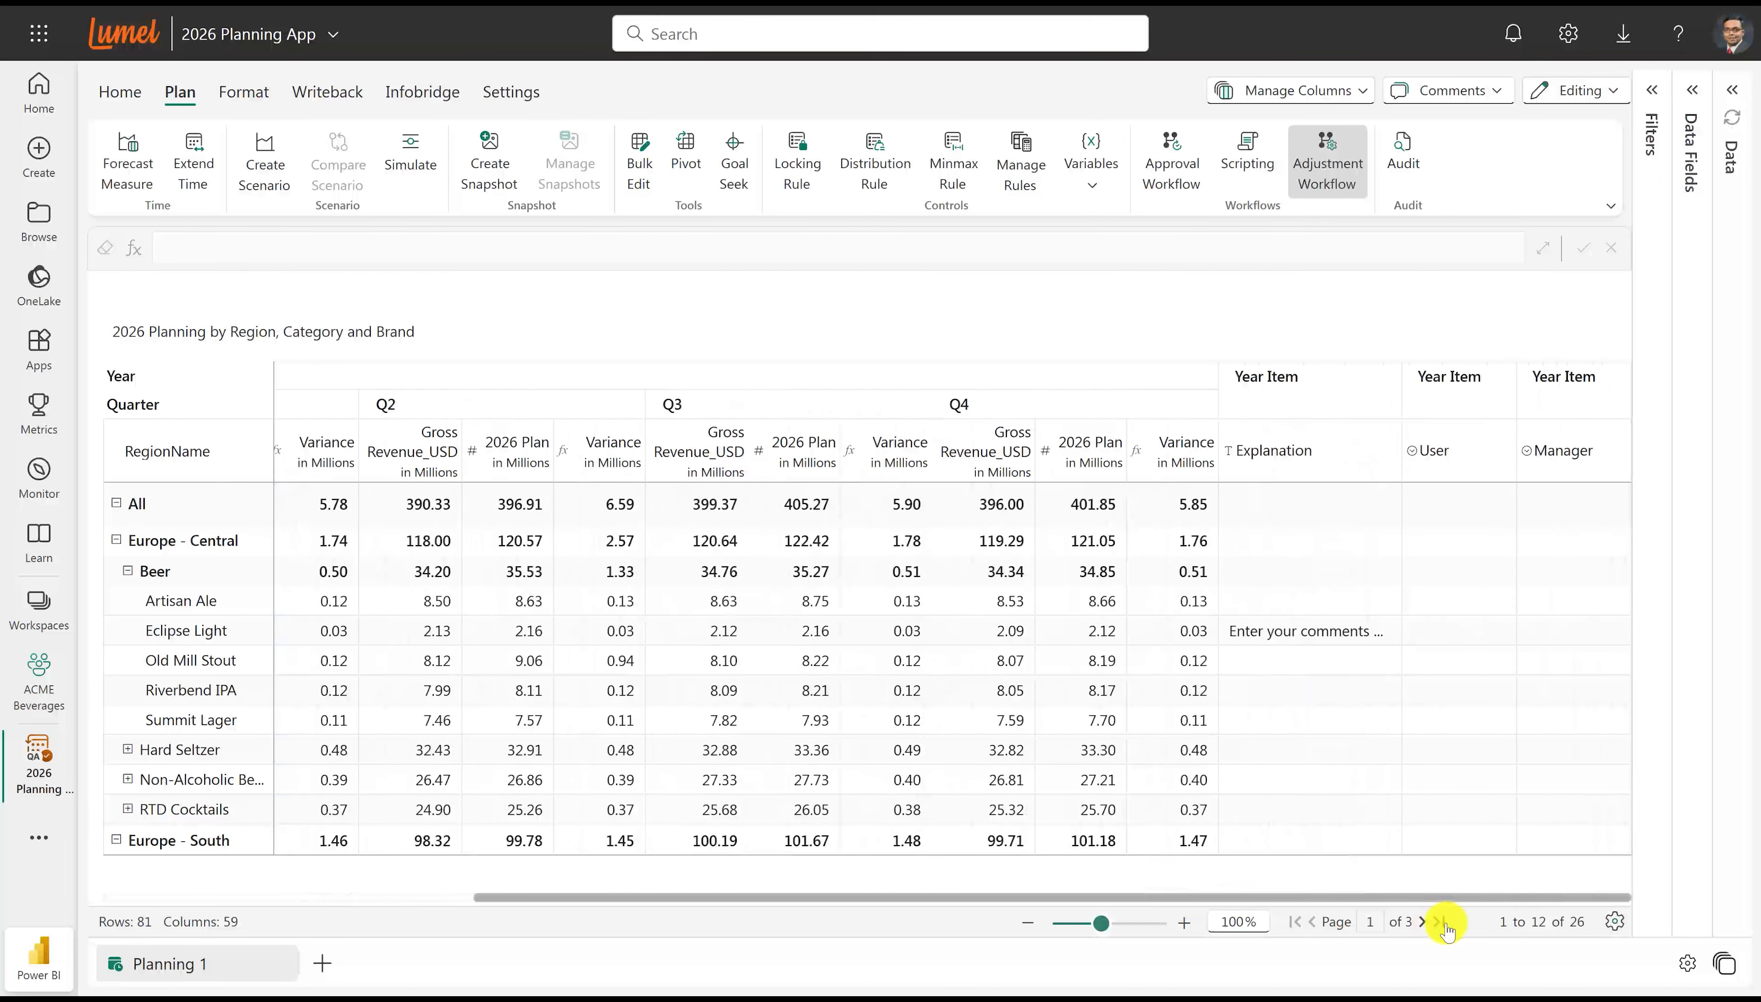
click(1098, 661)
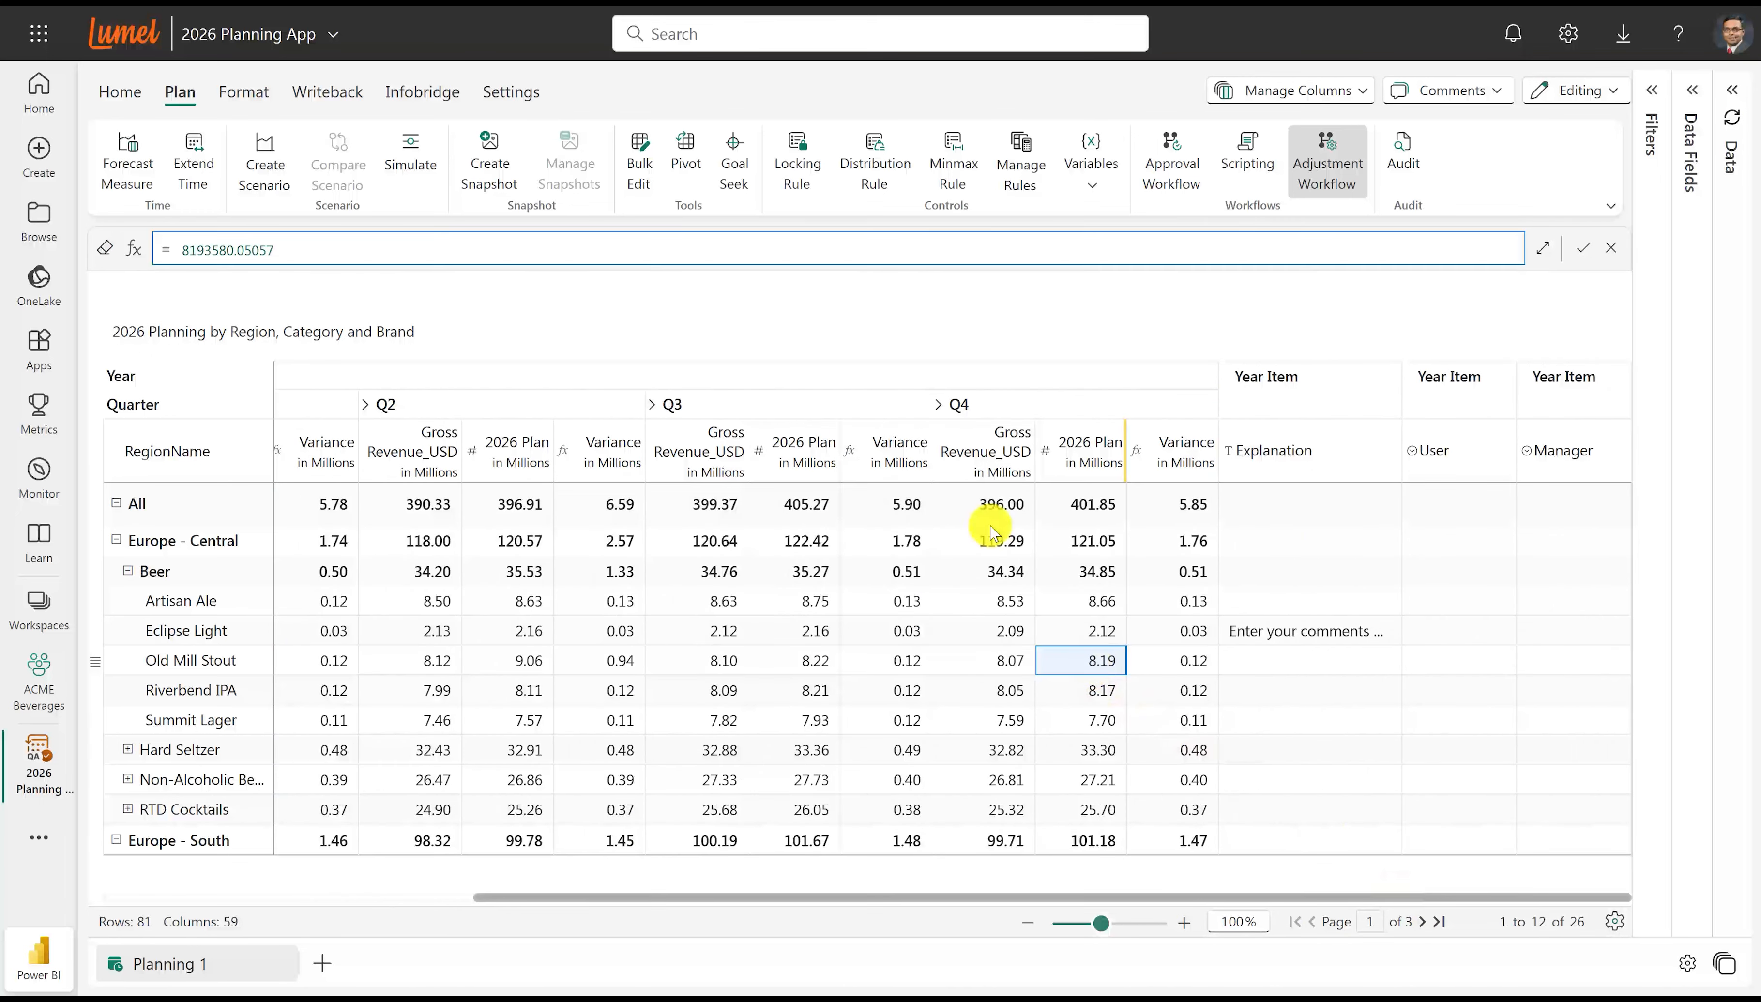
drag(404, 243, 176, 220)
text(10m)
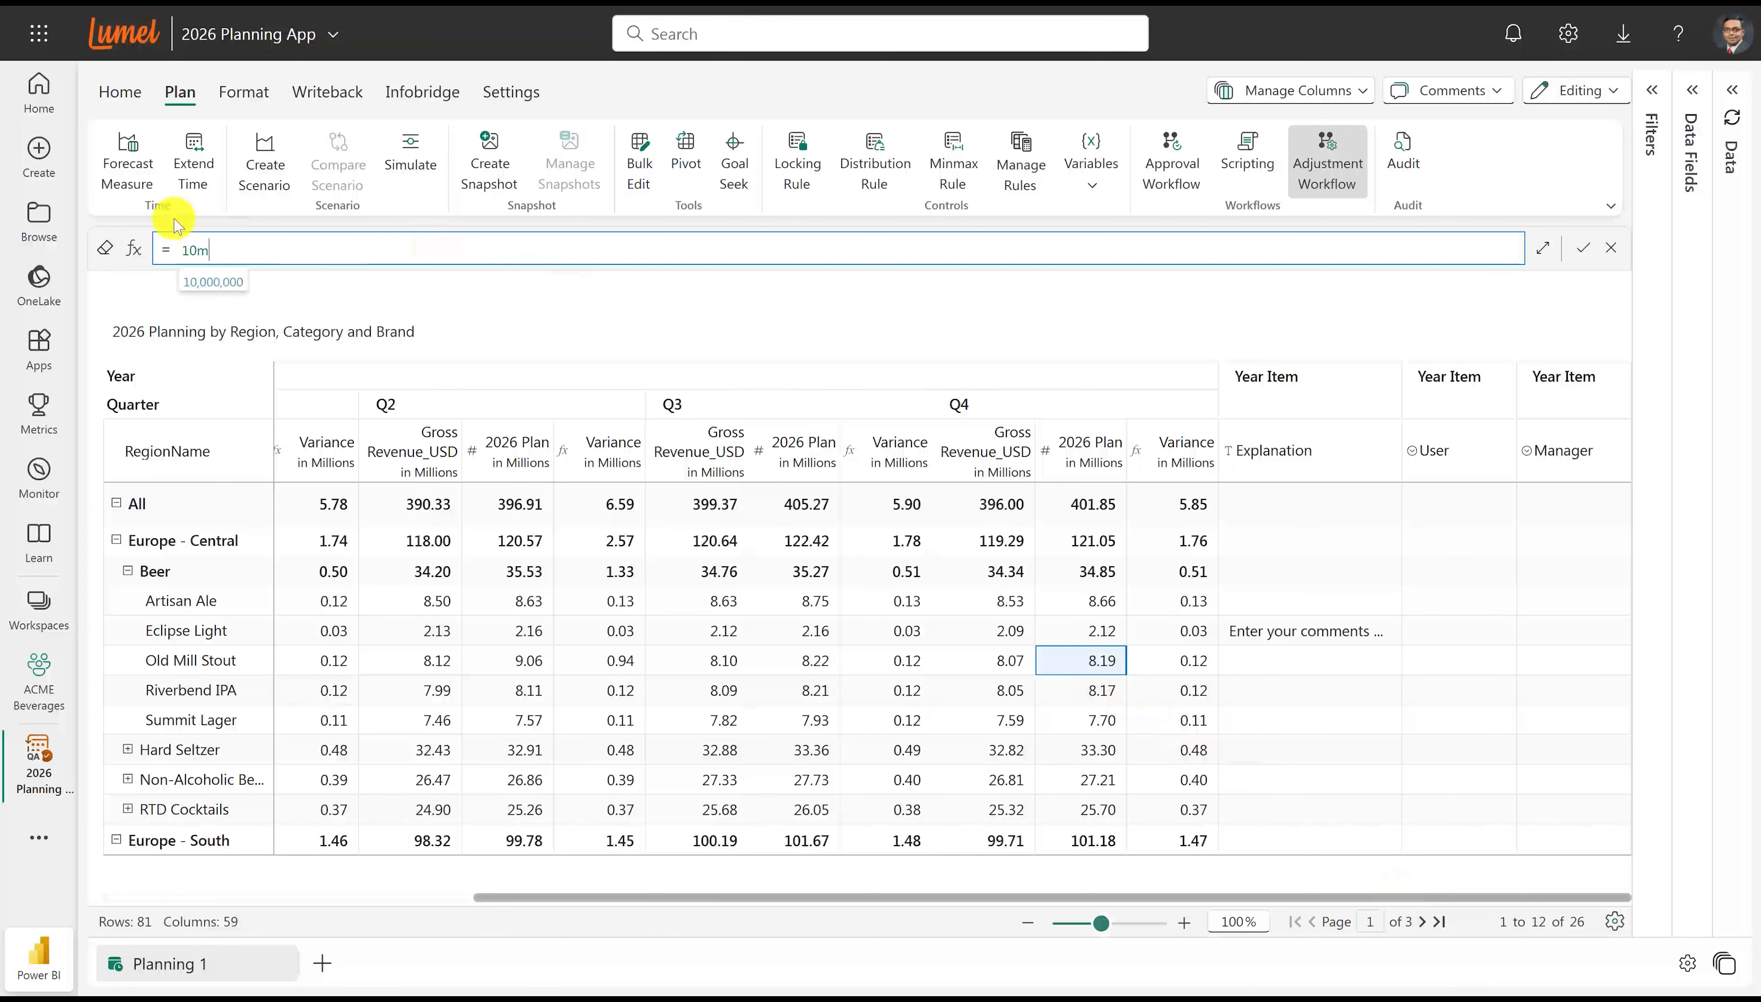
key(Return)
Set Old Mill Stout's User status to Submitted and its Manager status to Approved.
click(1439, 665)
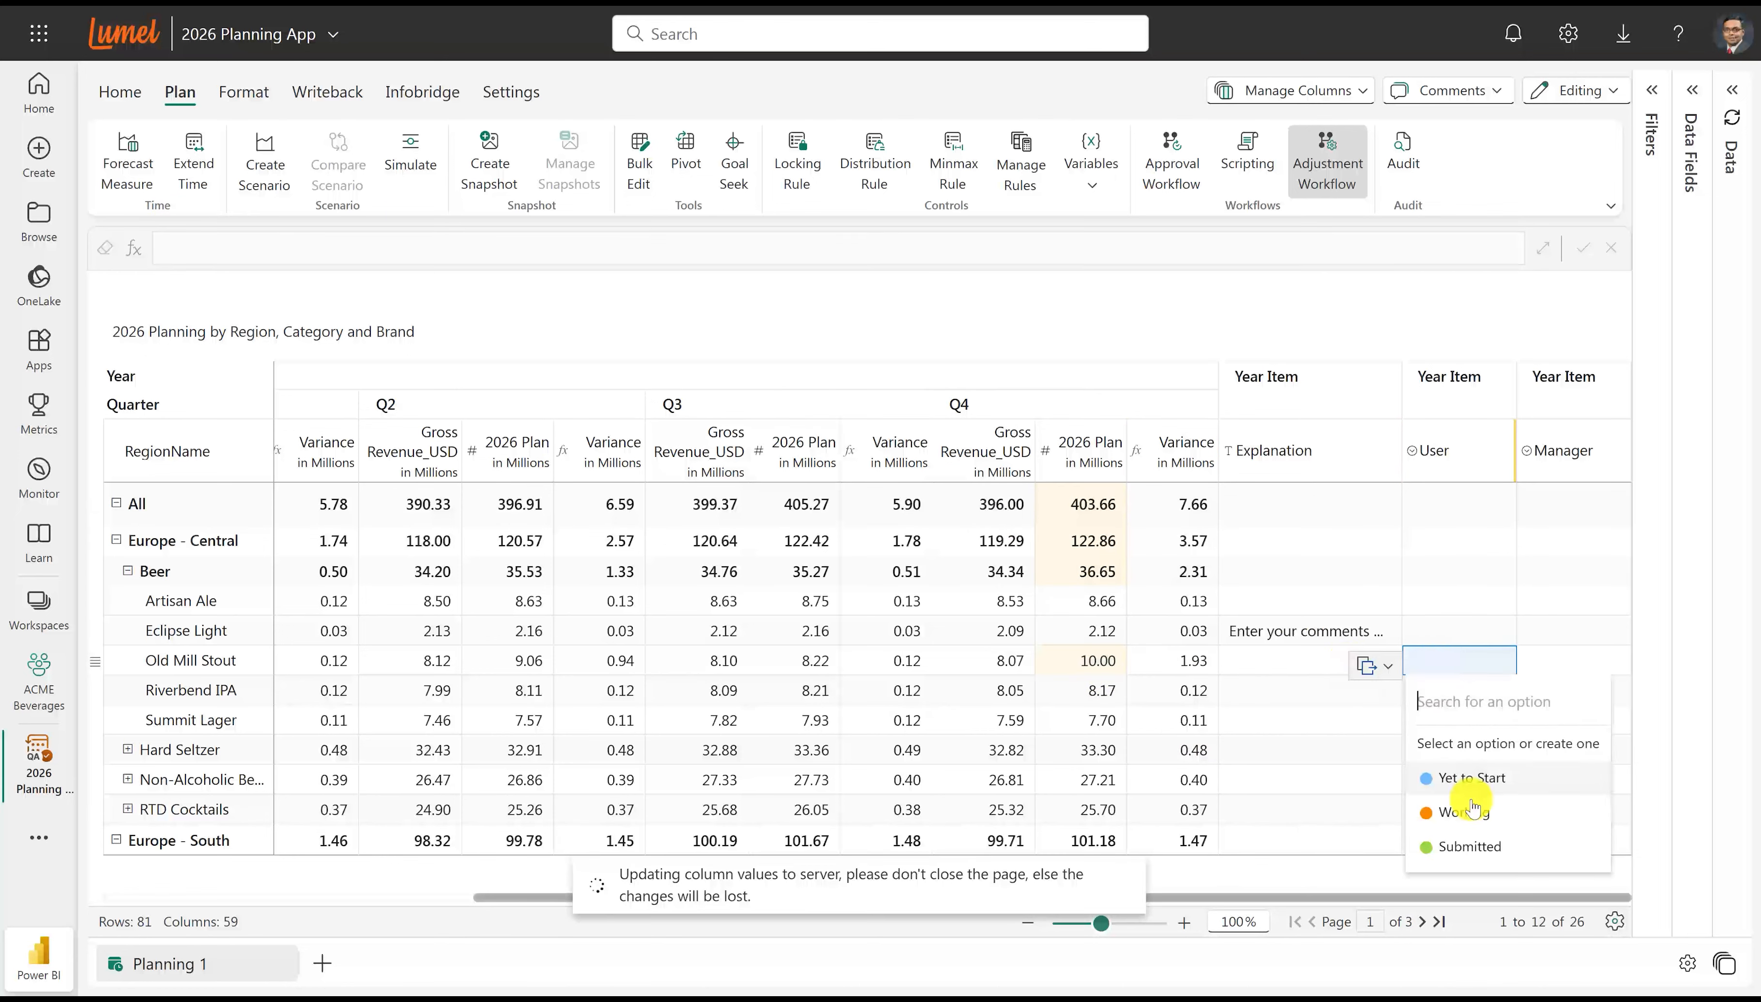
click(1464, 847)
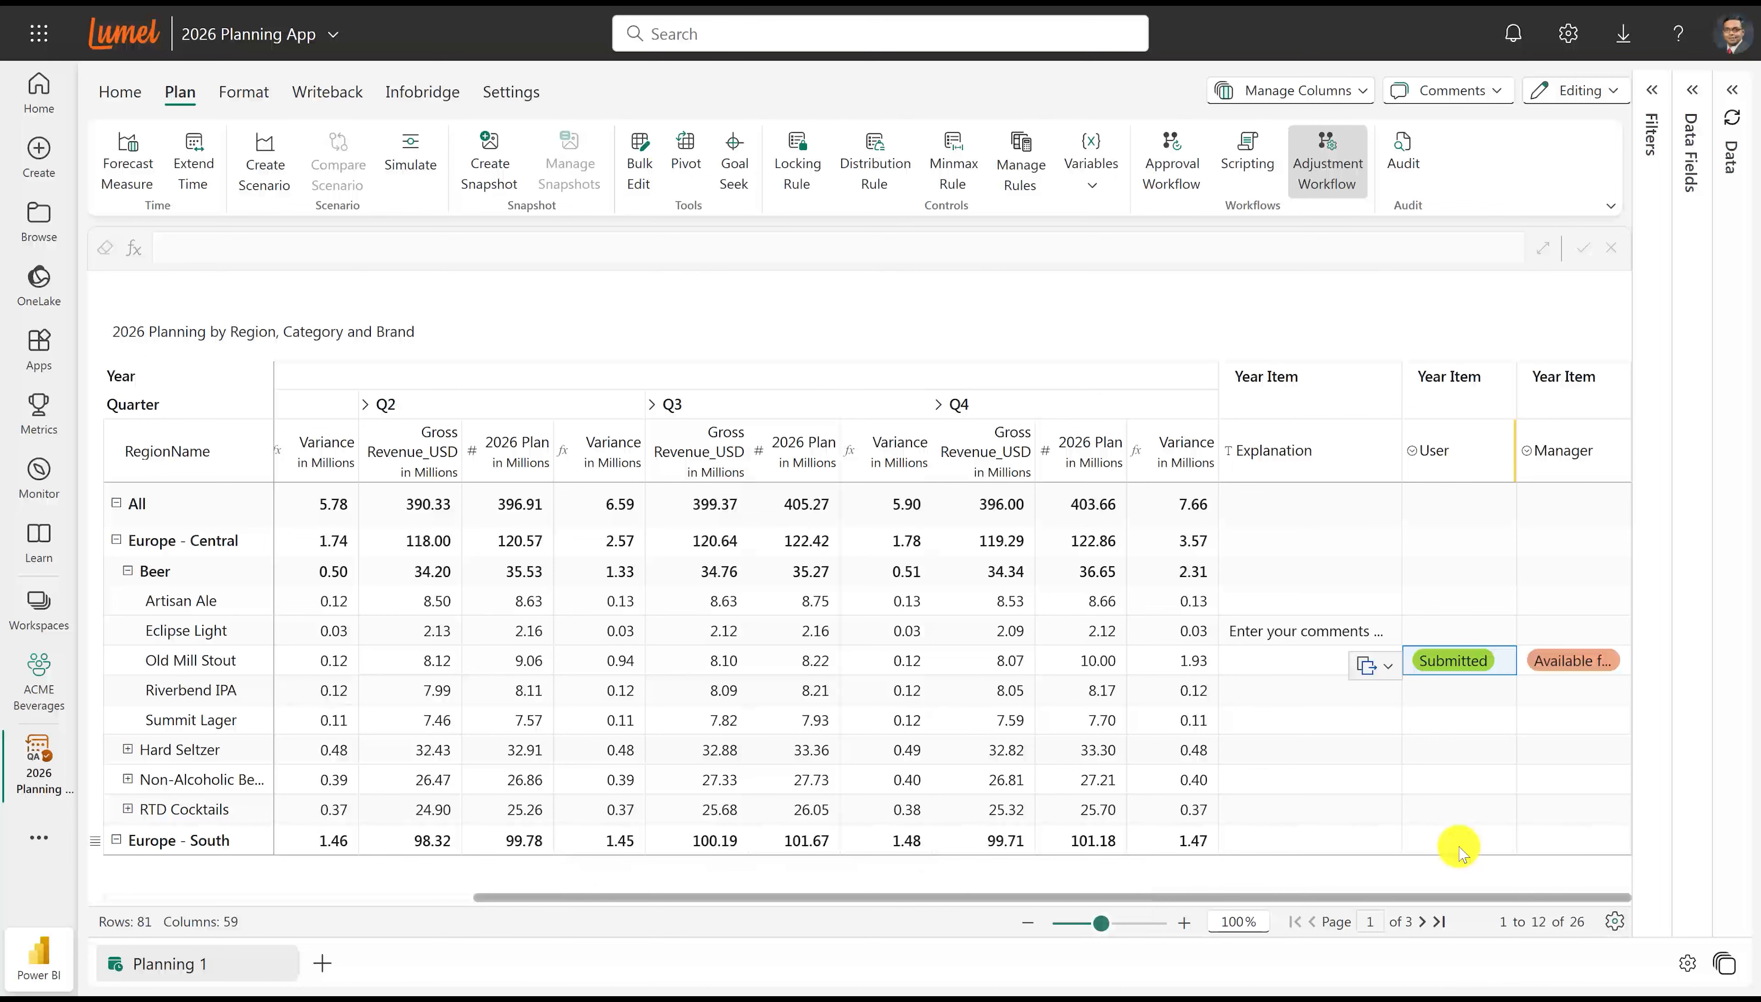
click(1602, 662)
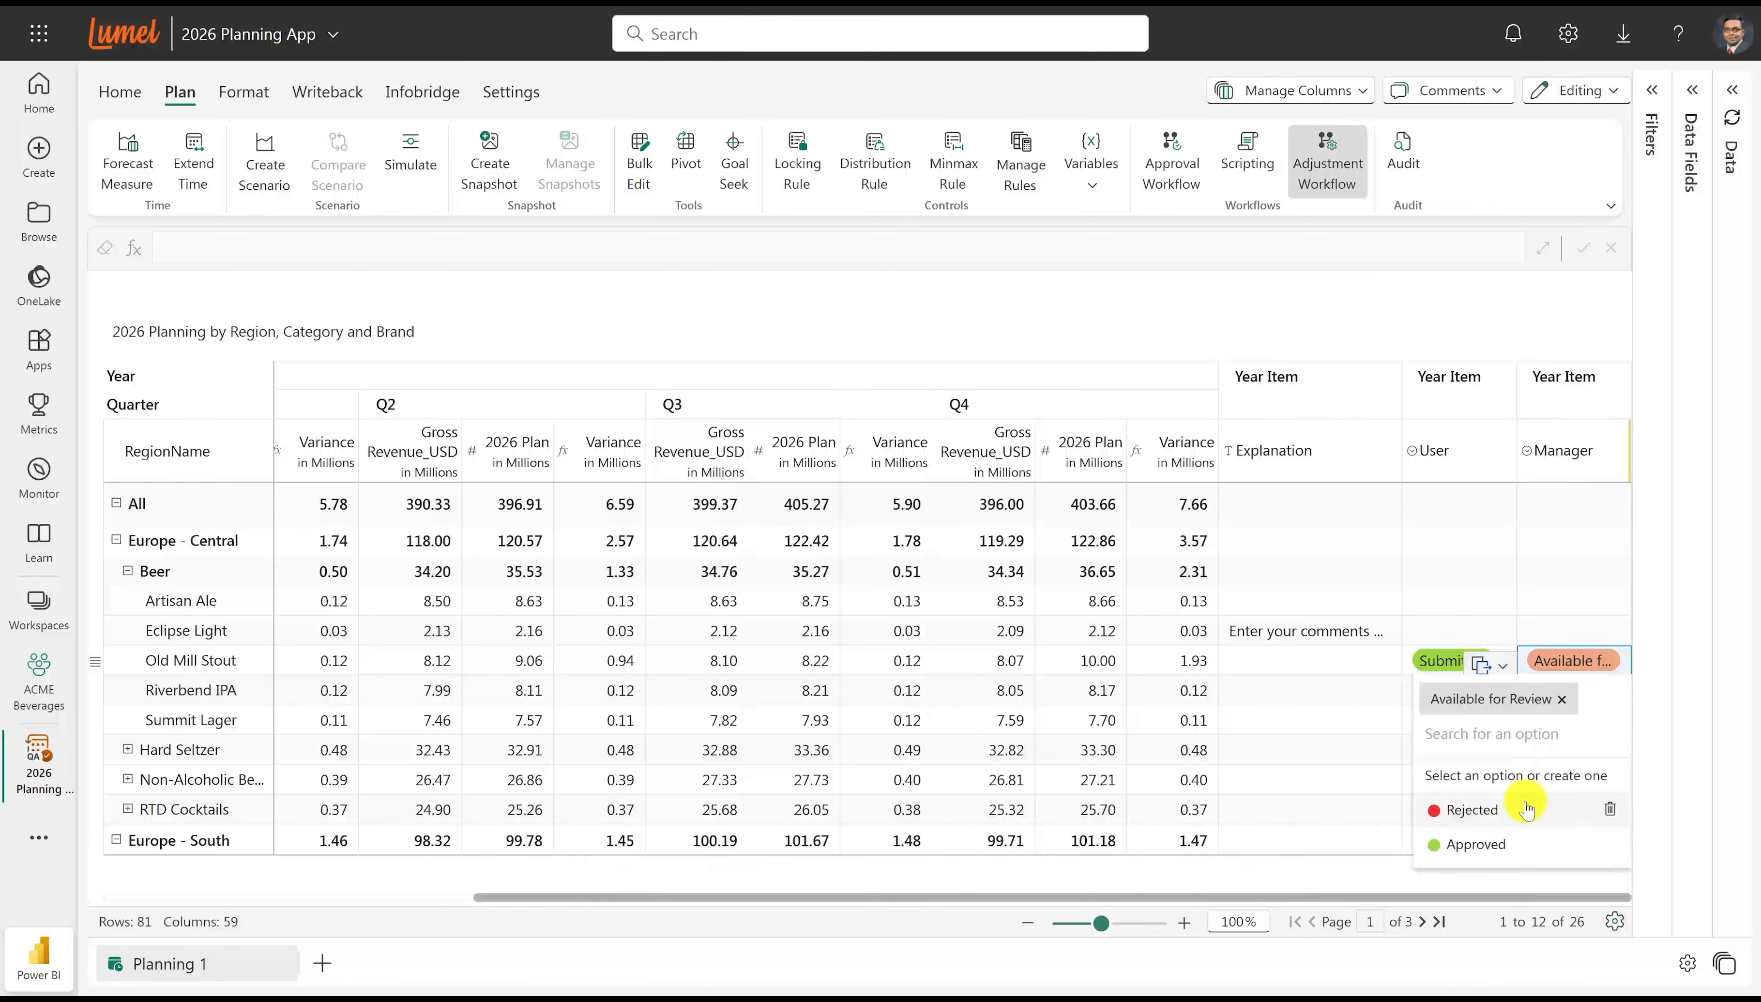
click(1496, 846)
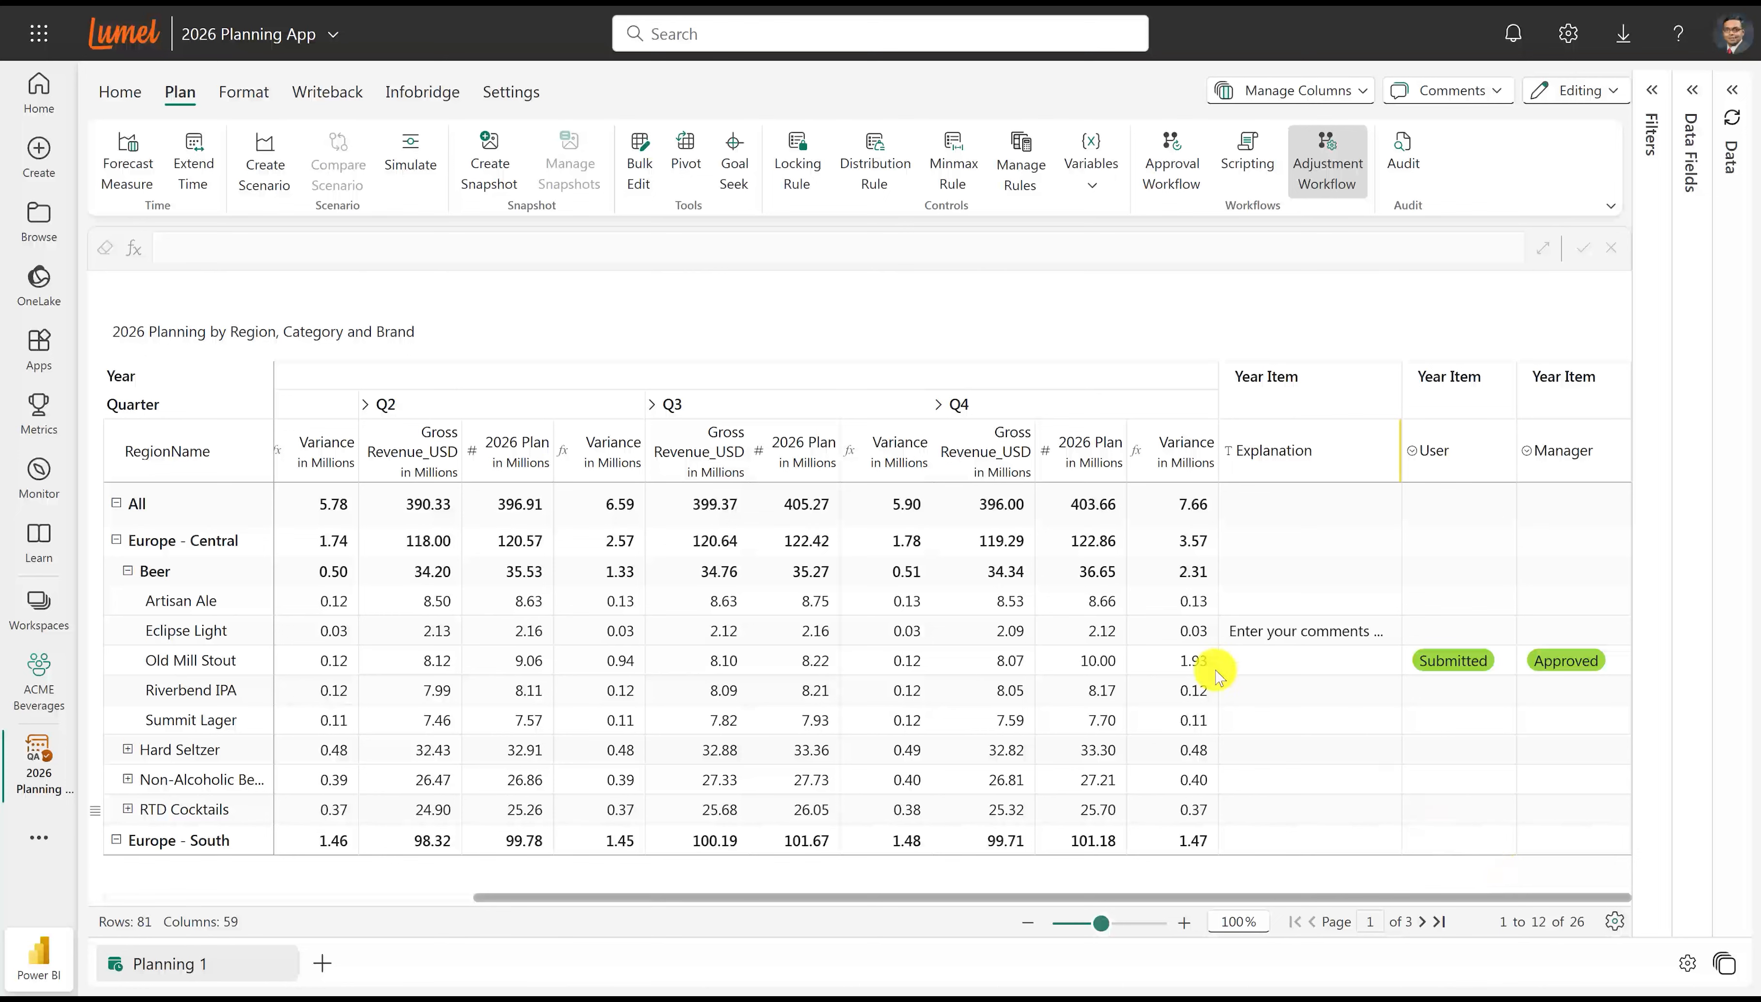
Create a scenario named "Best case" for Jan 2025 - Dec 2025 that excludes the User and Manager series.
click(272, 171)
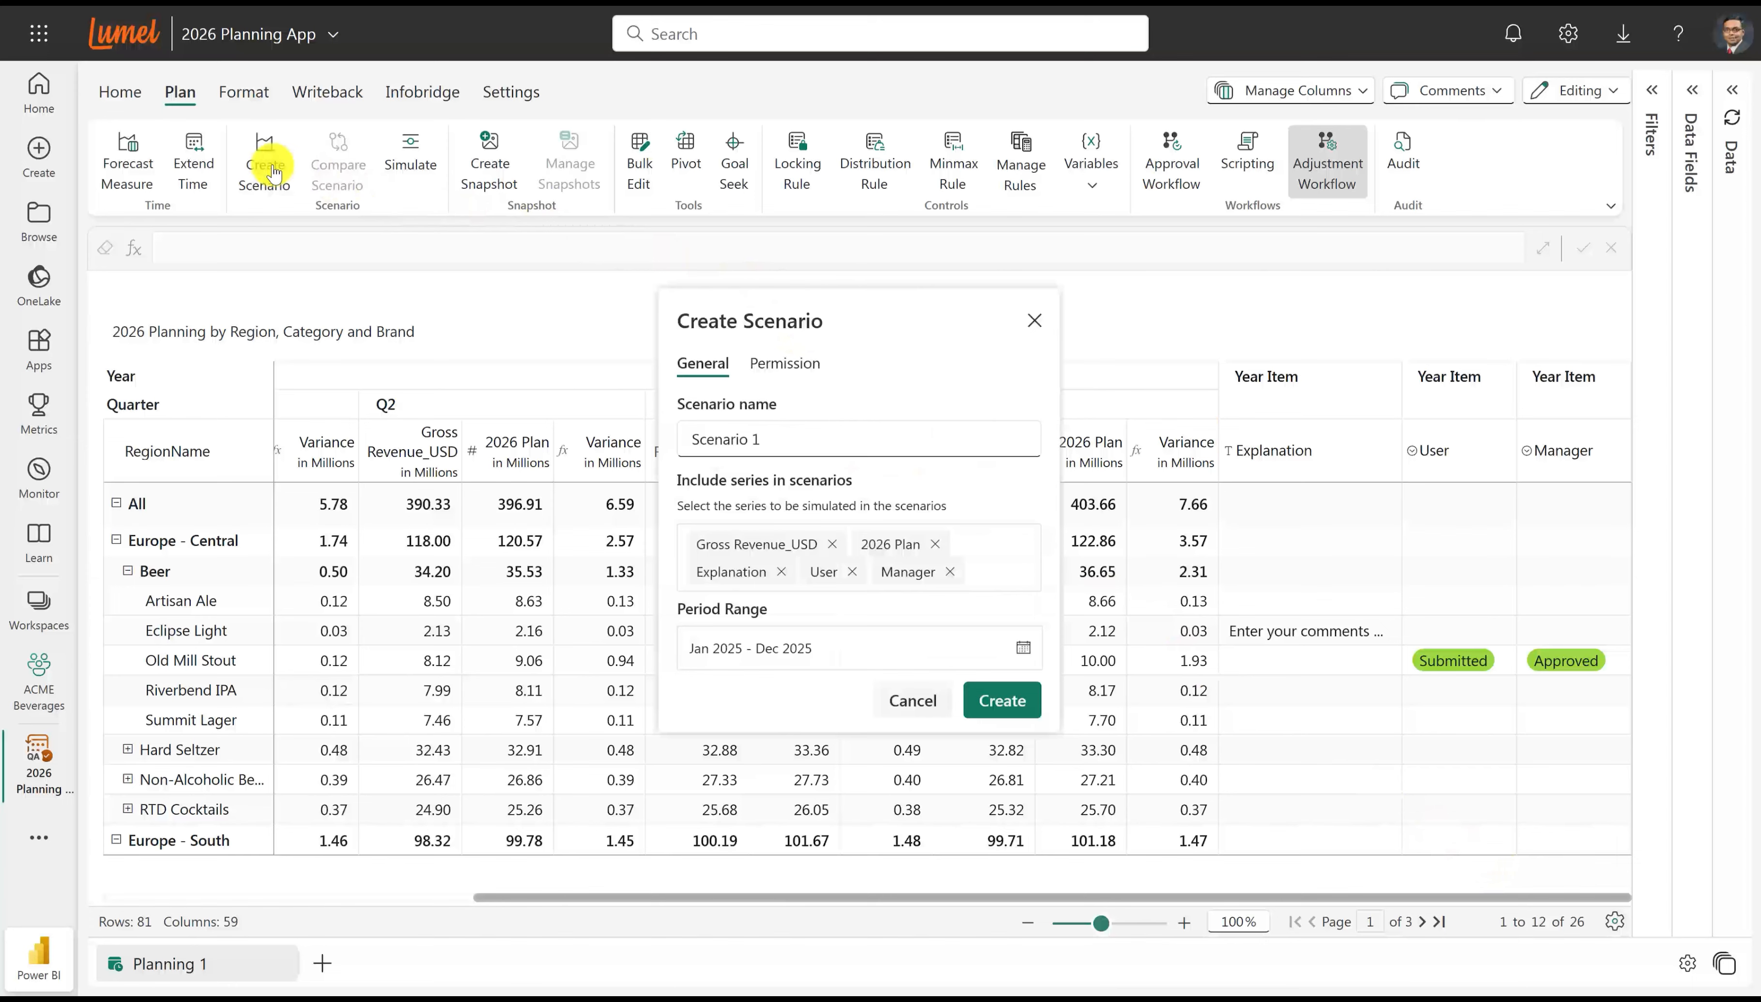
drag(712, 438, 771, 440)
text(Best Case)
click(852, 571)
click(879, 571)
click(992, 701)
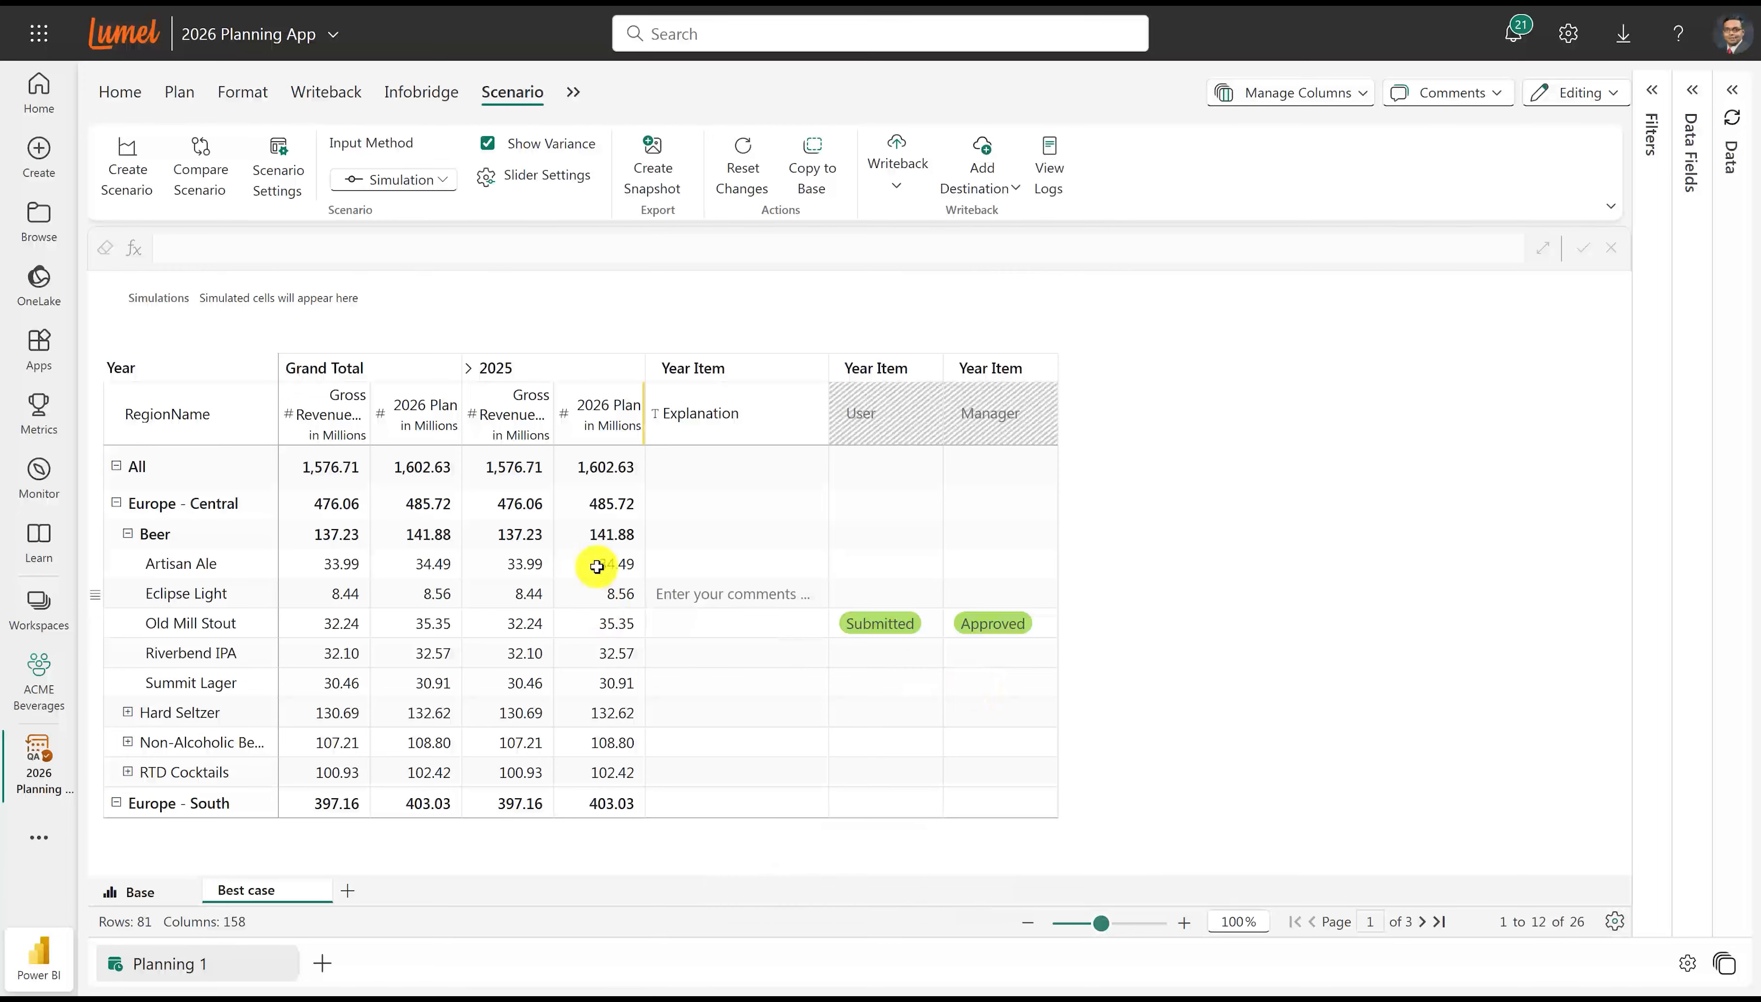
Simulate a 20% increase of the 2025 plan for Europe - Central Beer and expand 2025 into its quarters.
click(608, 534)
drag(660, 533, 738, 531)
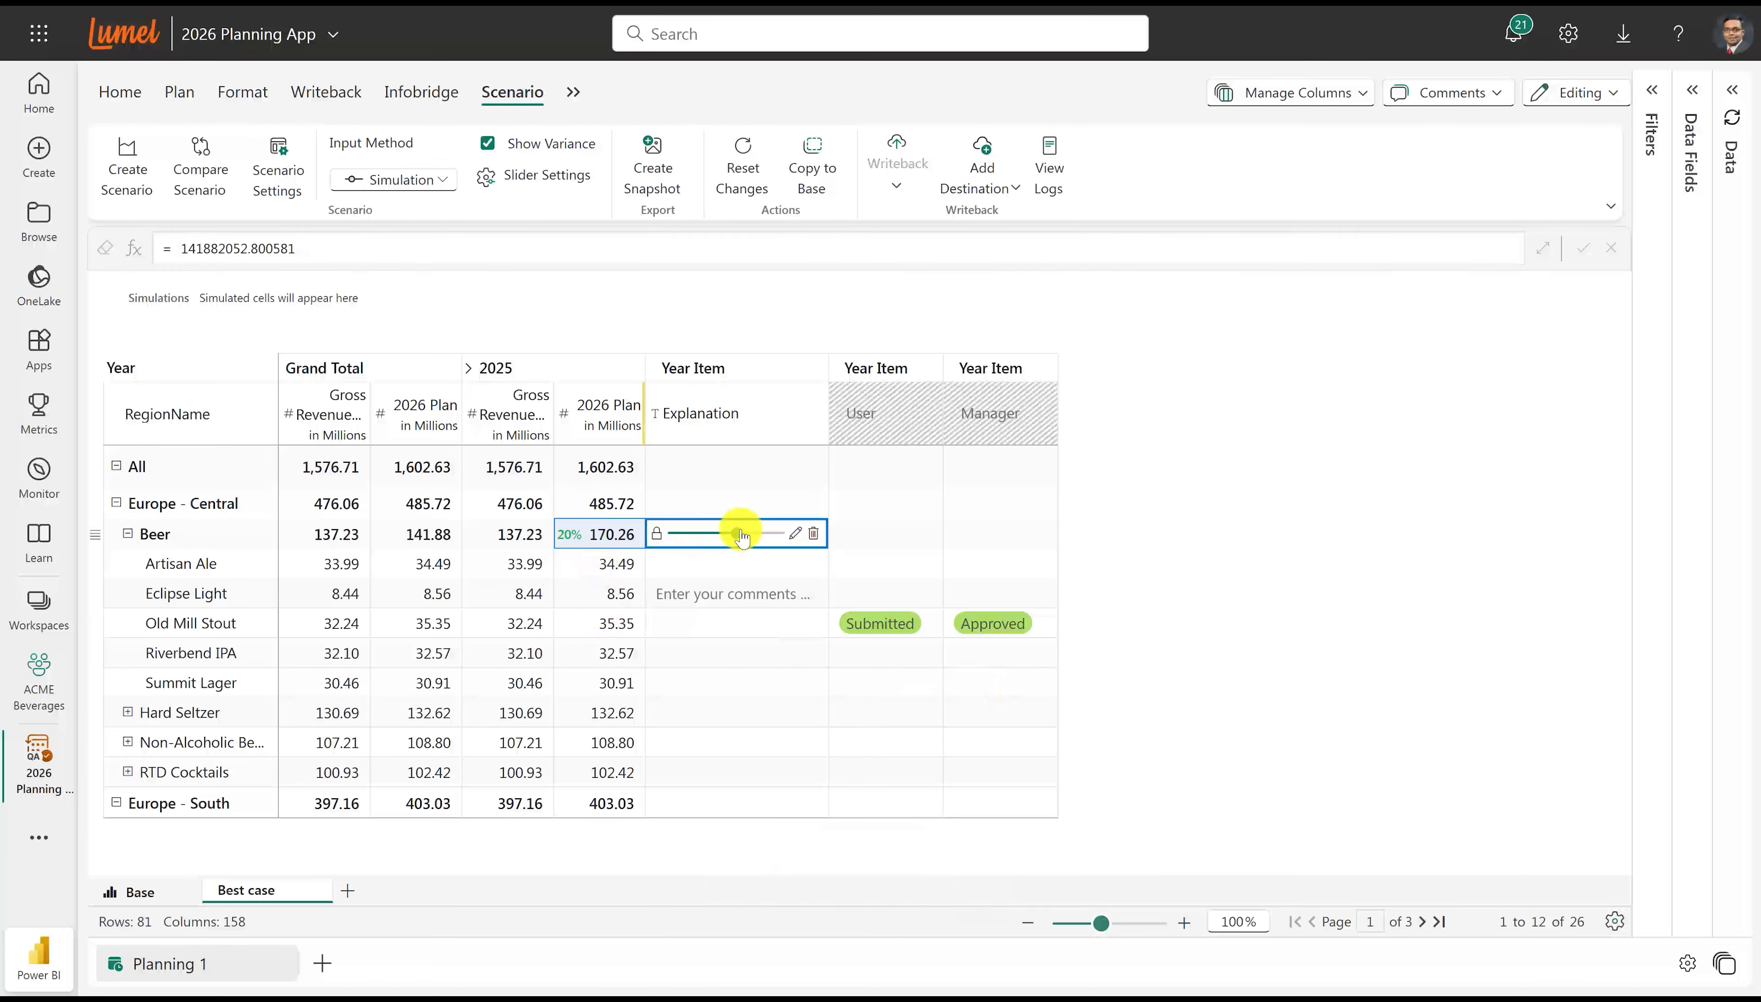
click(472, 374)
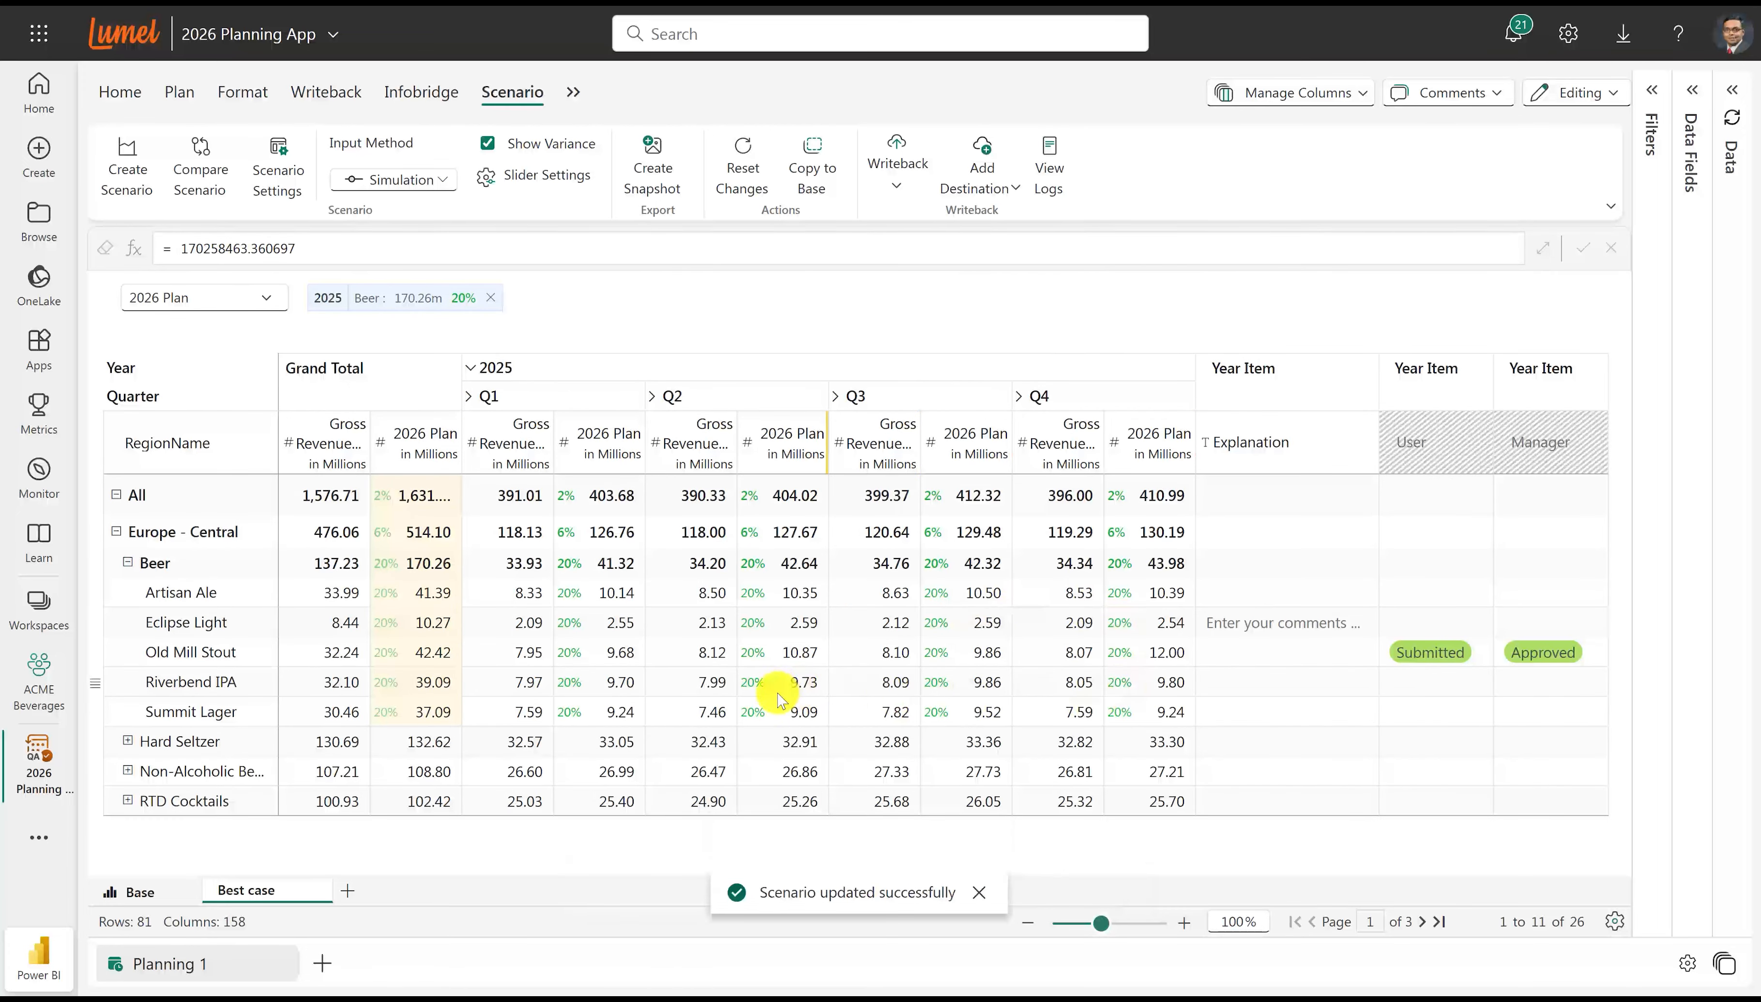
Define a second scenario named "Worst case" that excludes the User and Manager series.
click(344, 887)
drag(769, 439, 690, 438)
text(Worst case)
click(852, 572)
click(879, 571)
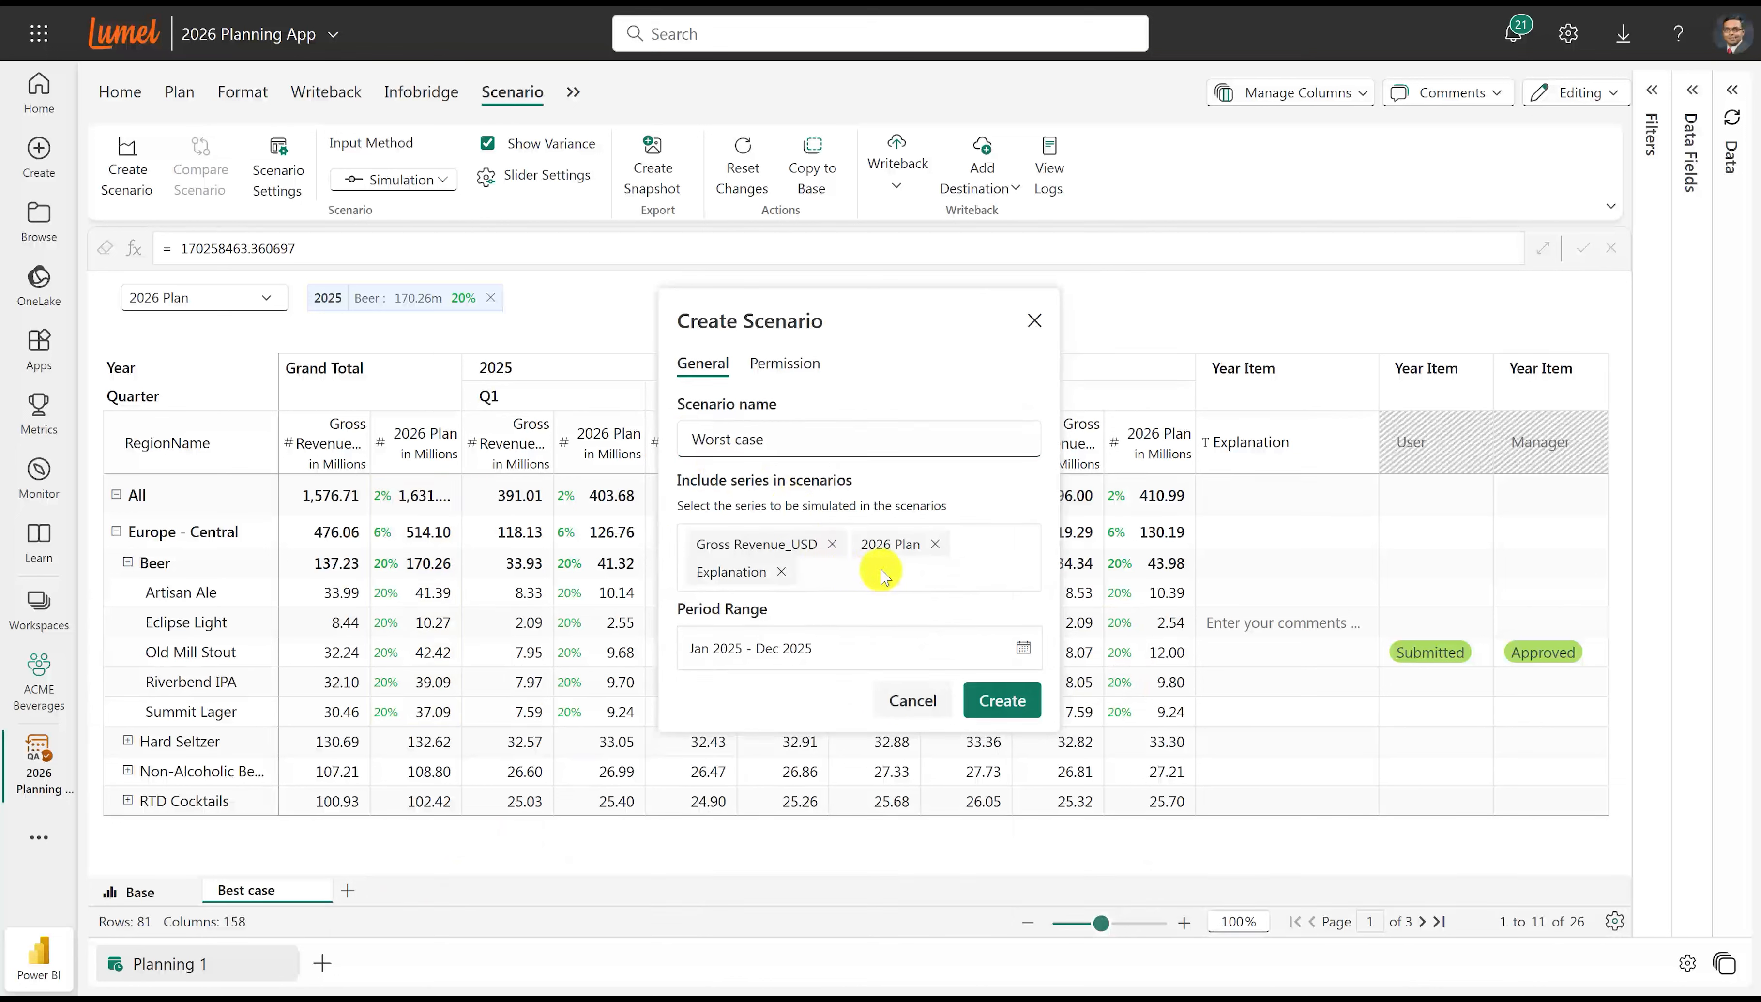
click(786, 363)
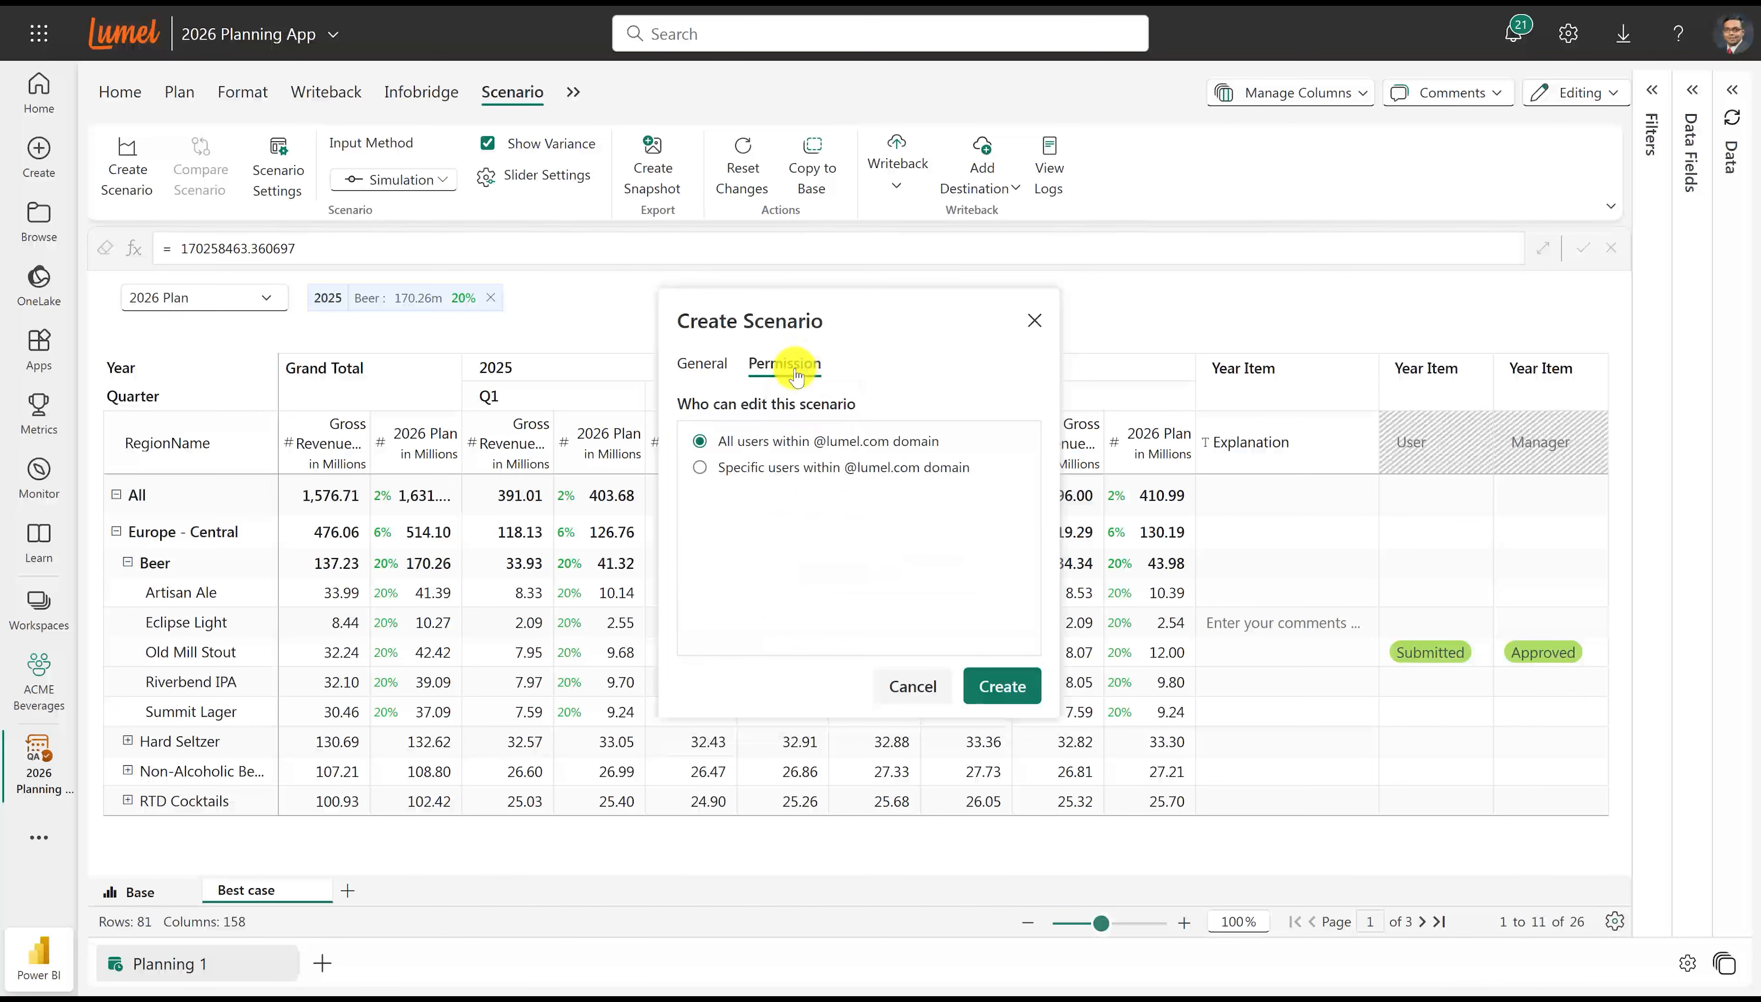
click(765, 473)
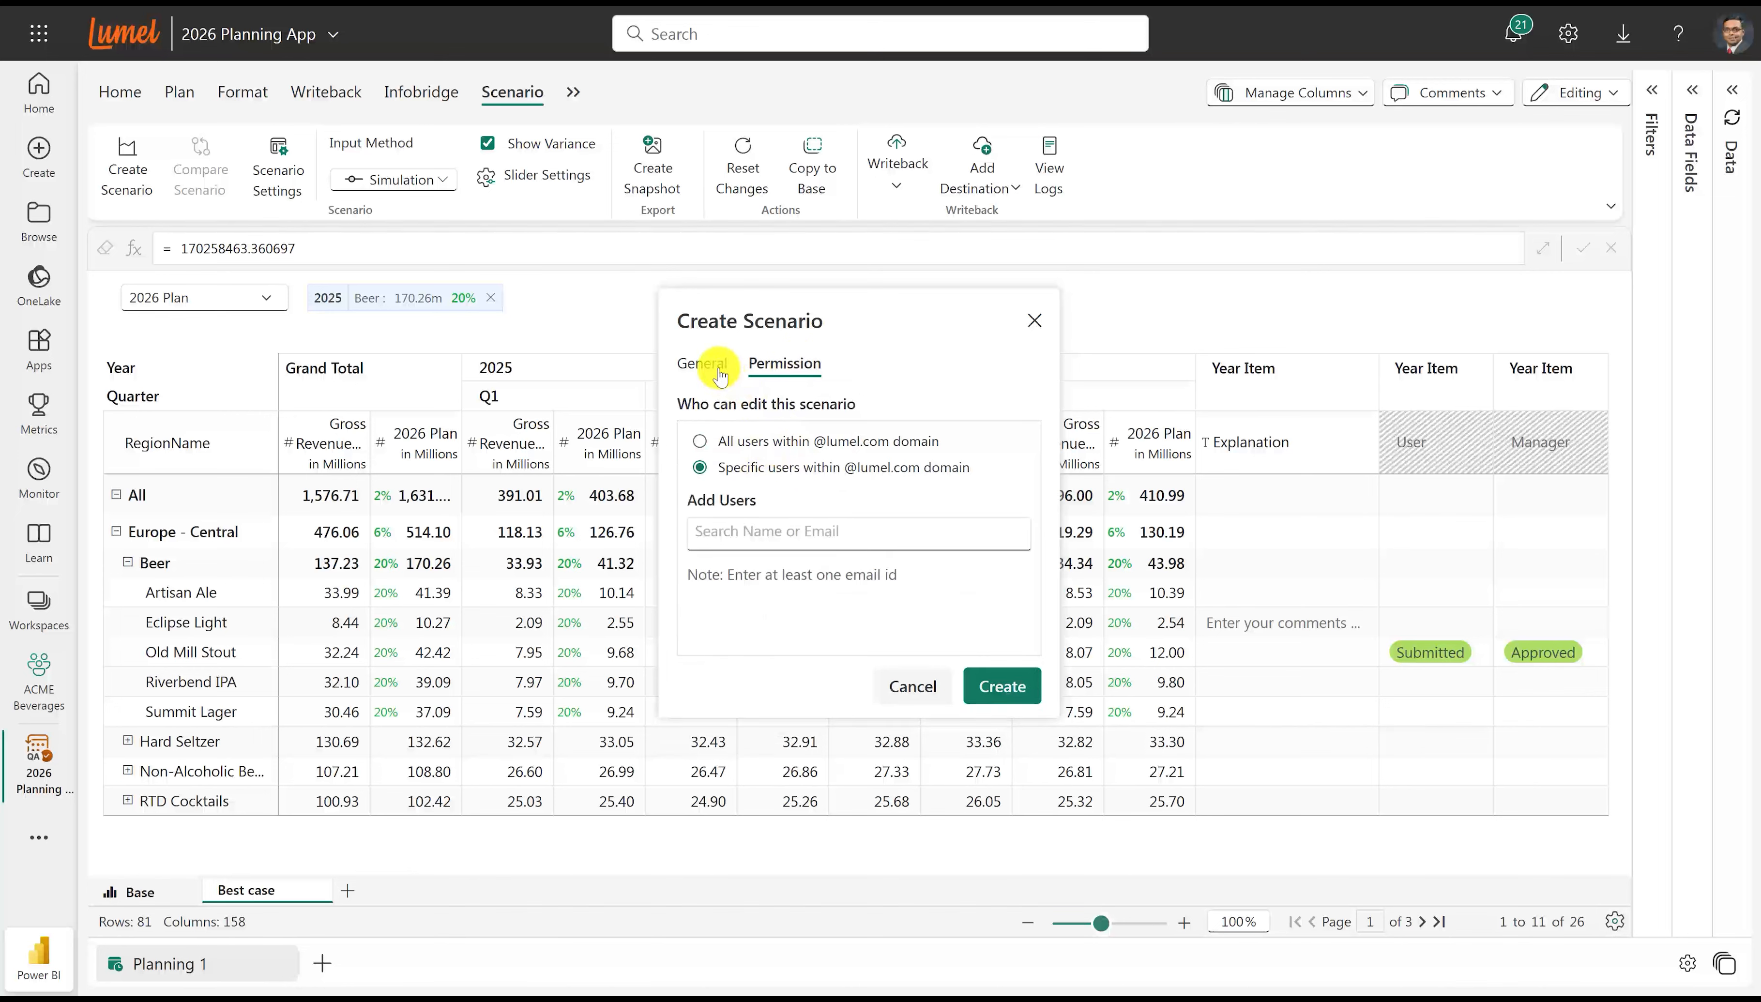
click(702, 363)
click(986, 699)
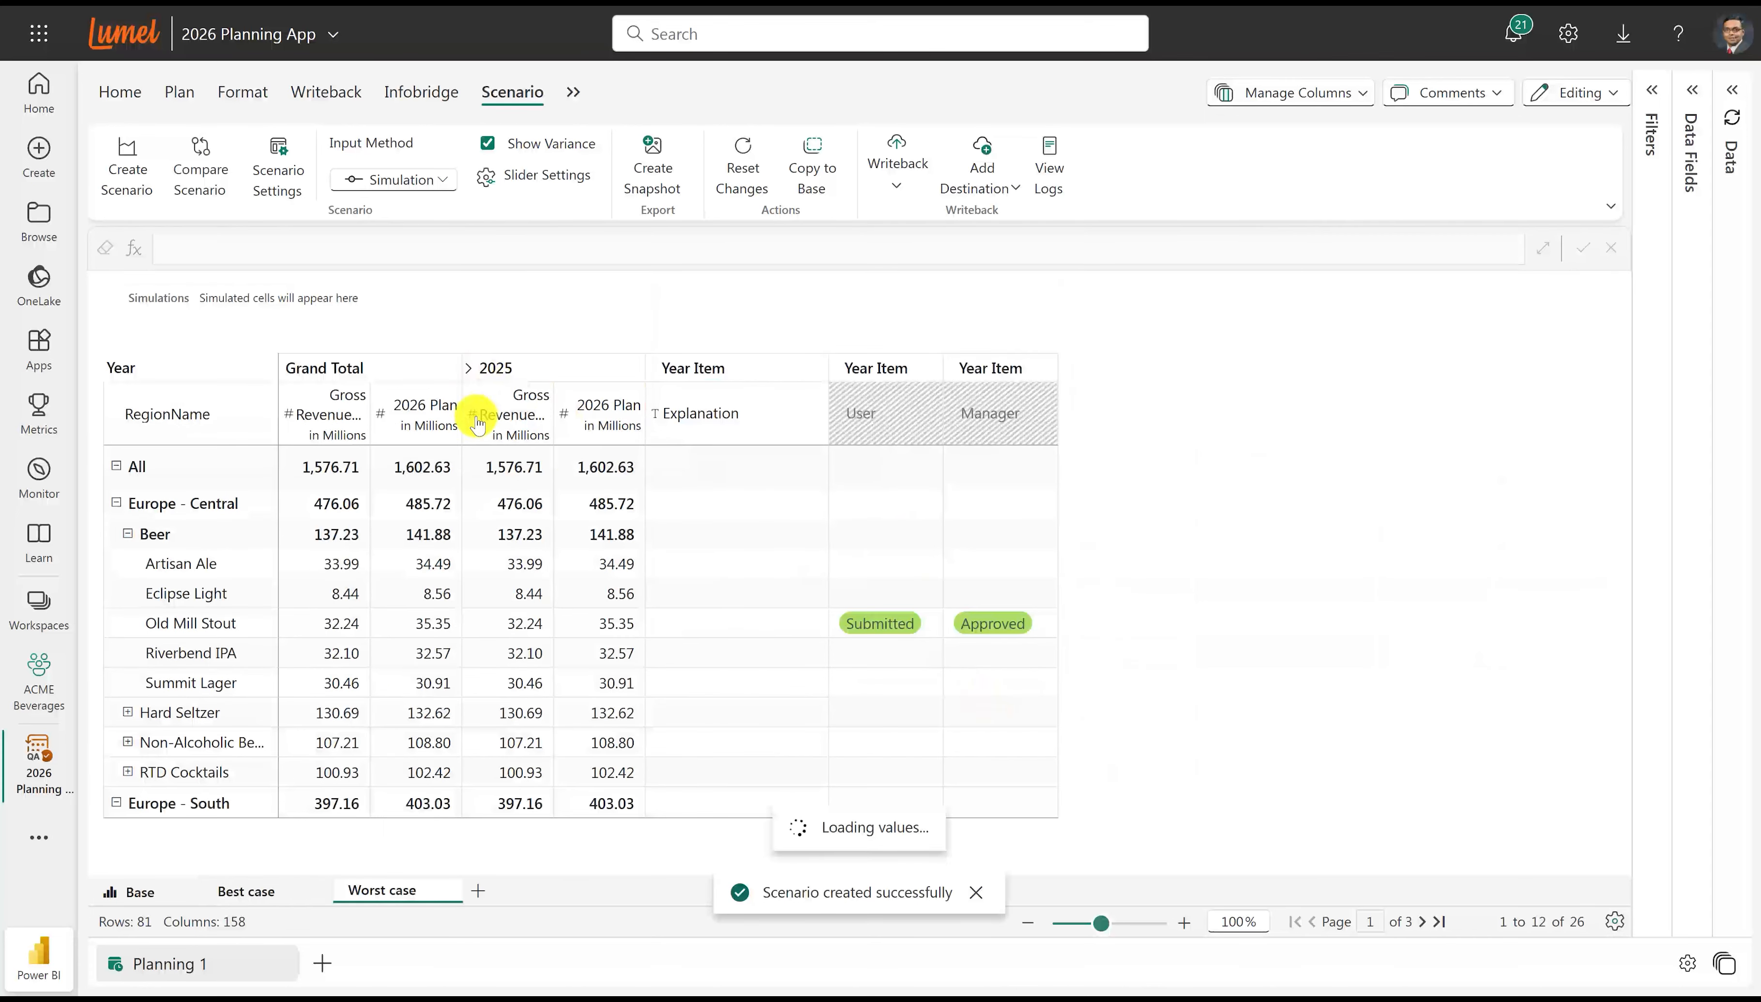
Simulate a 9% decrease of the Grand Total 2026 Plan for Europe - Central Beer.
click(438, 564)
drag(522, 572, 538, 569)
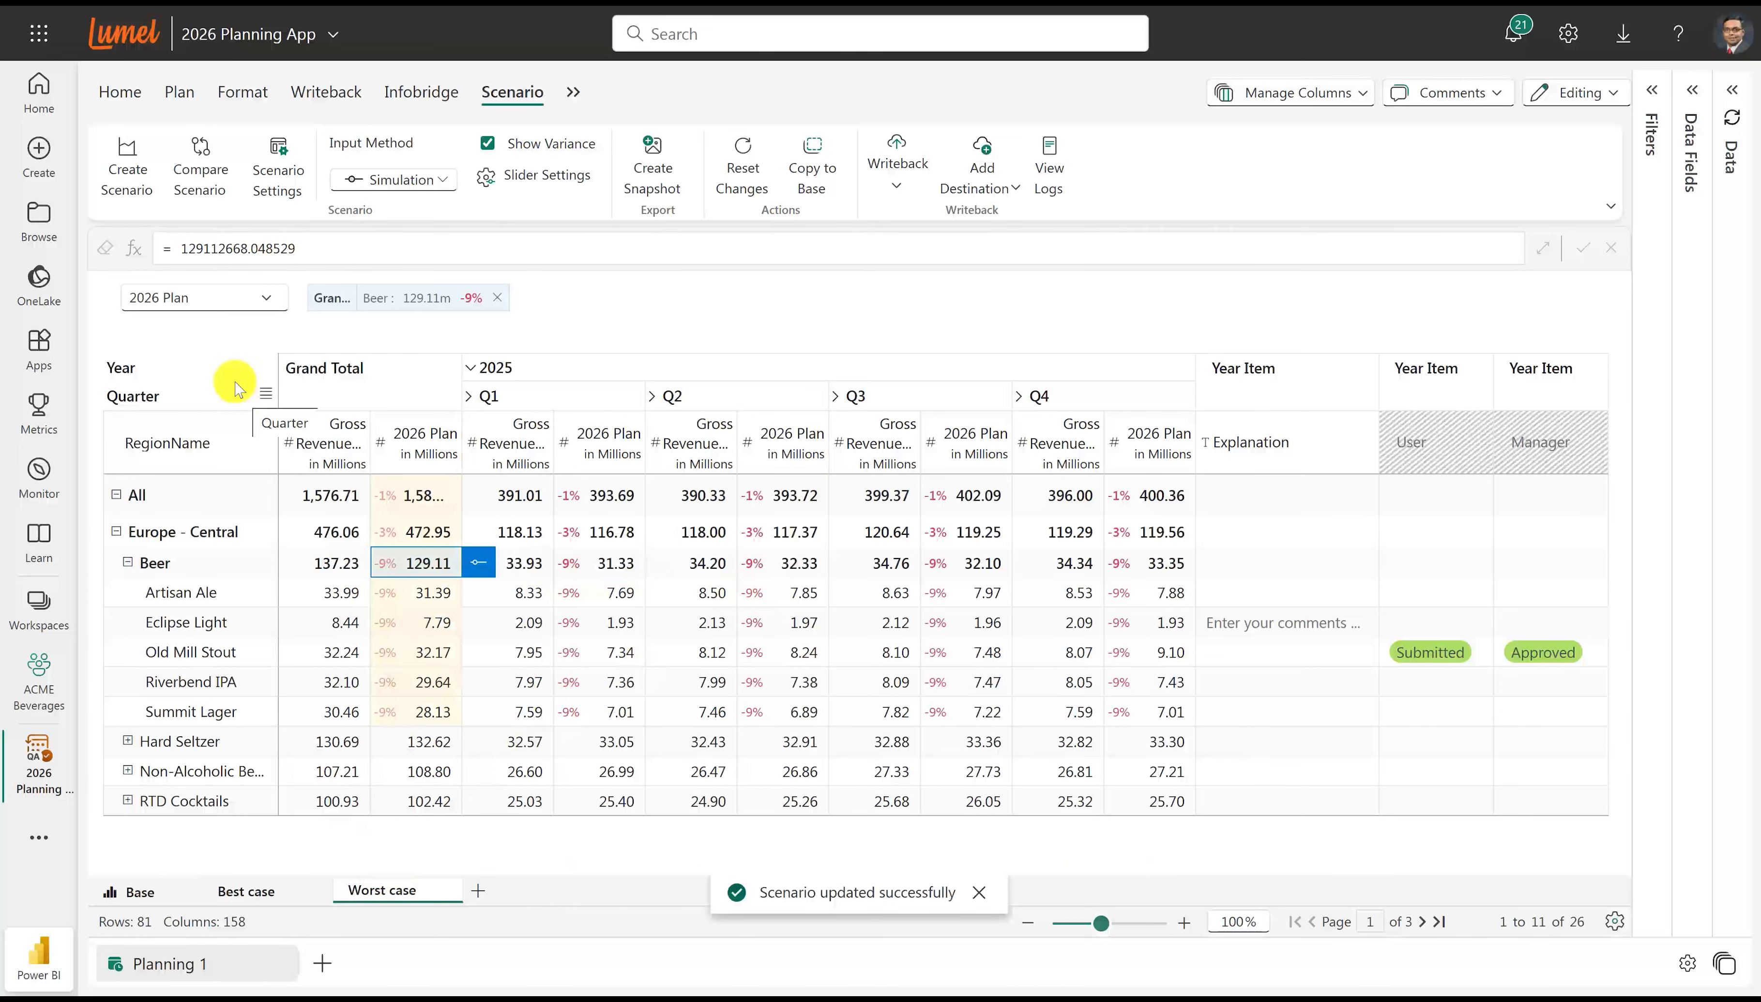
Start a scenario comparison of "Best case" with "Worst case".
click(202, 175)
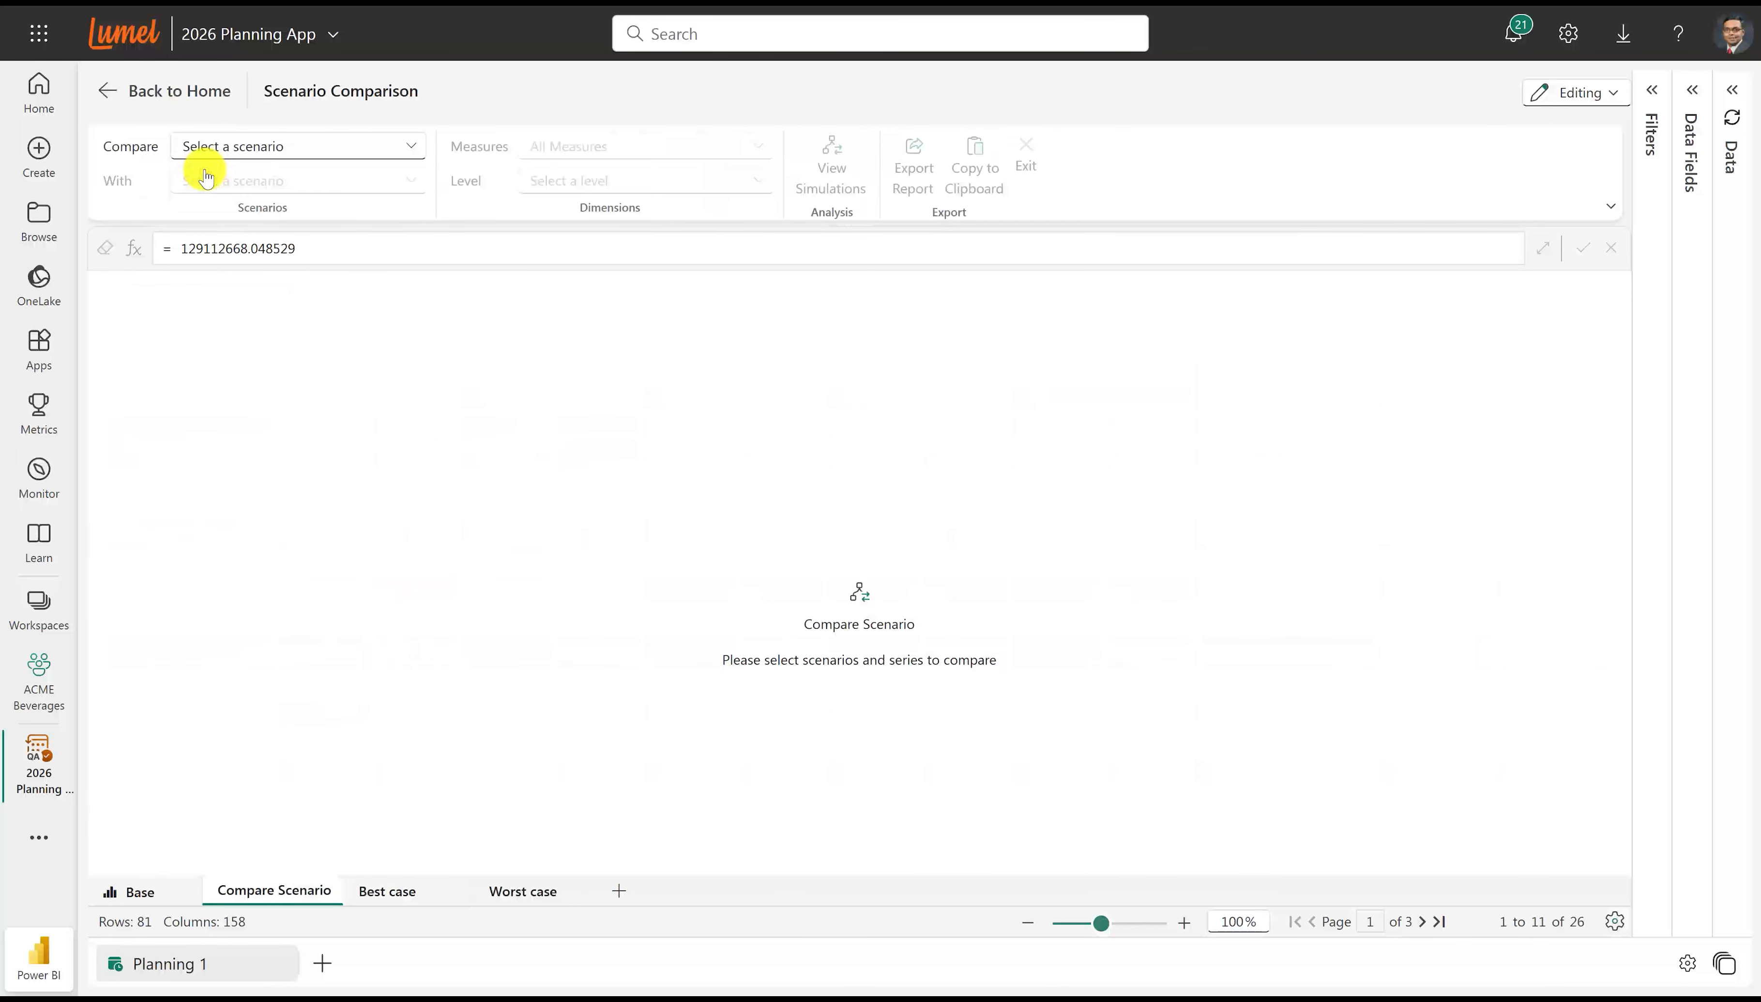
click(212, 148)
click(209, 278)
click(231, 180)
click(224, 326)
Limit the scenario comparison to the 2026 Plan measure at Quarter level and widen its value columns.
click(565, 146)
click(549, 287)
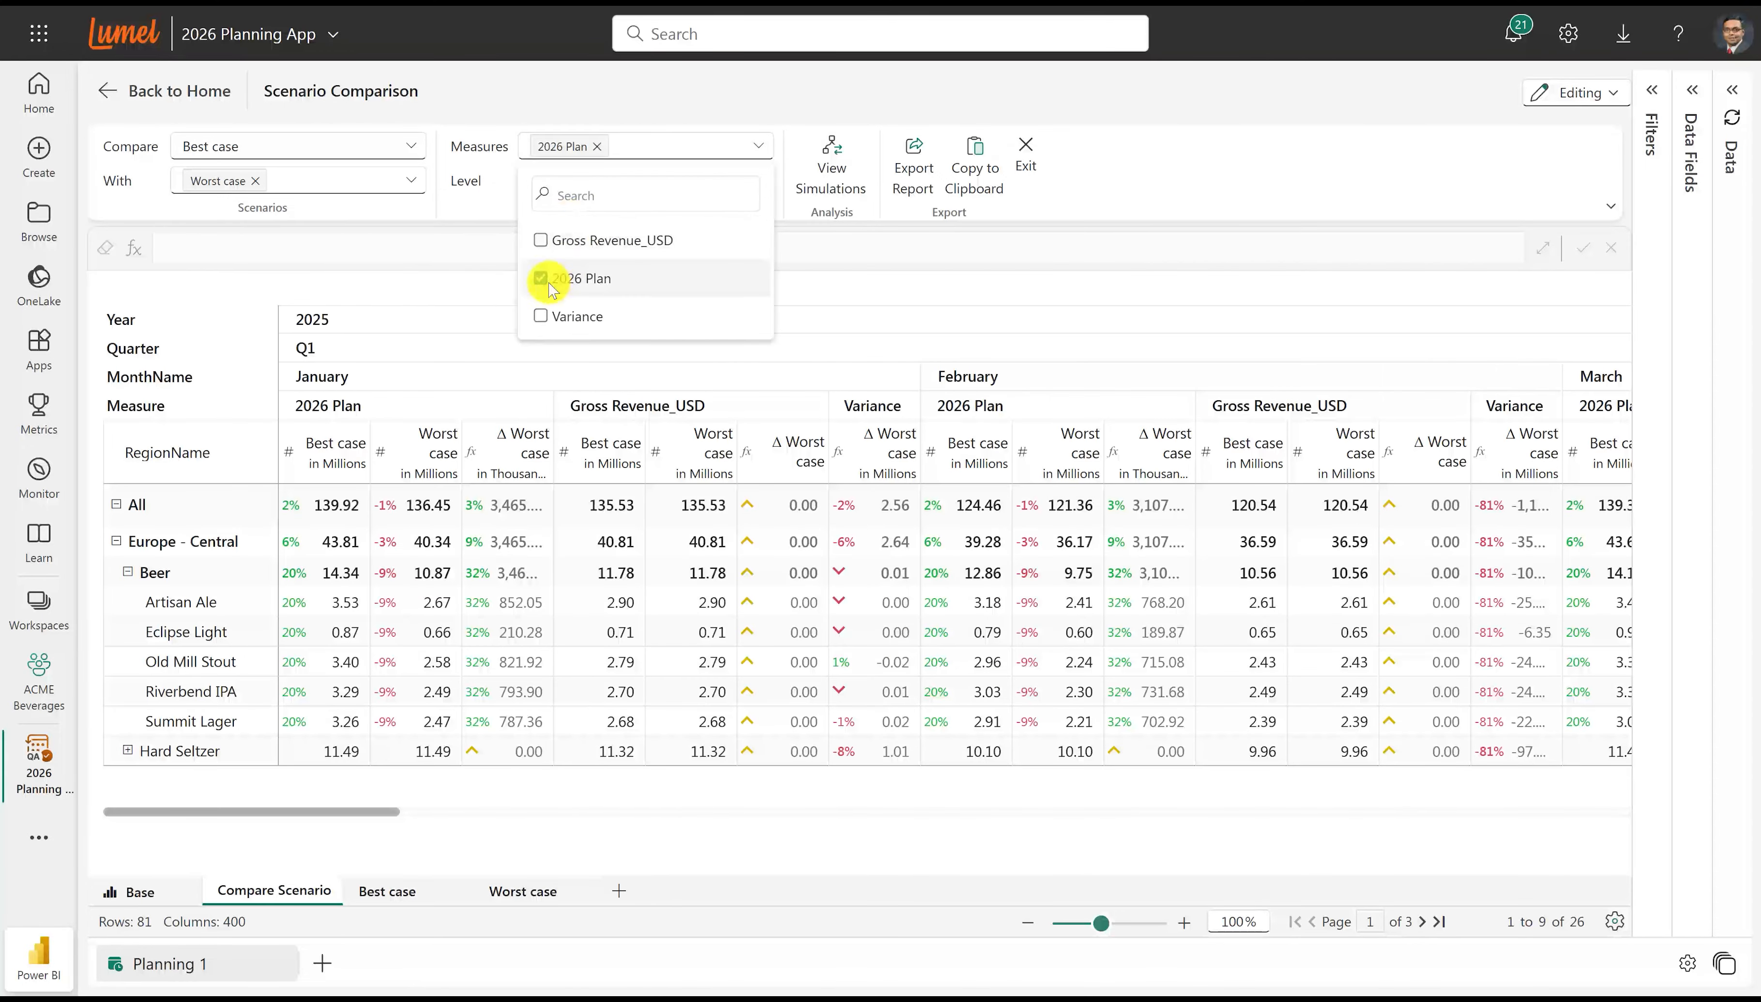
click(813, 268)
click(656, 179)
click(567, 300)
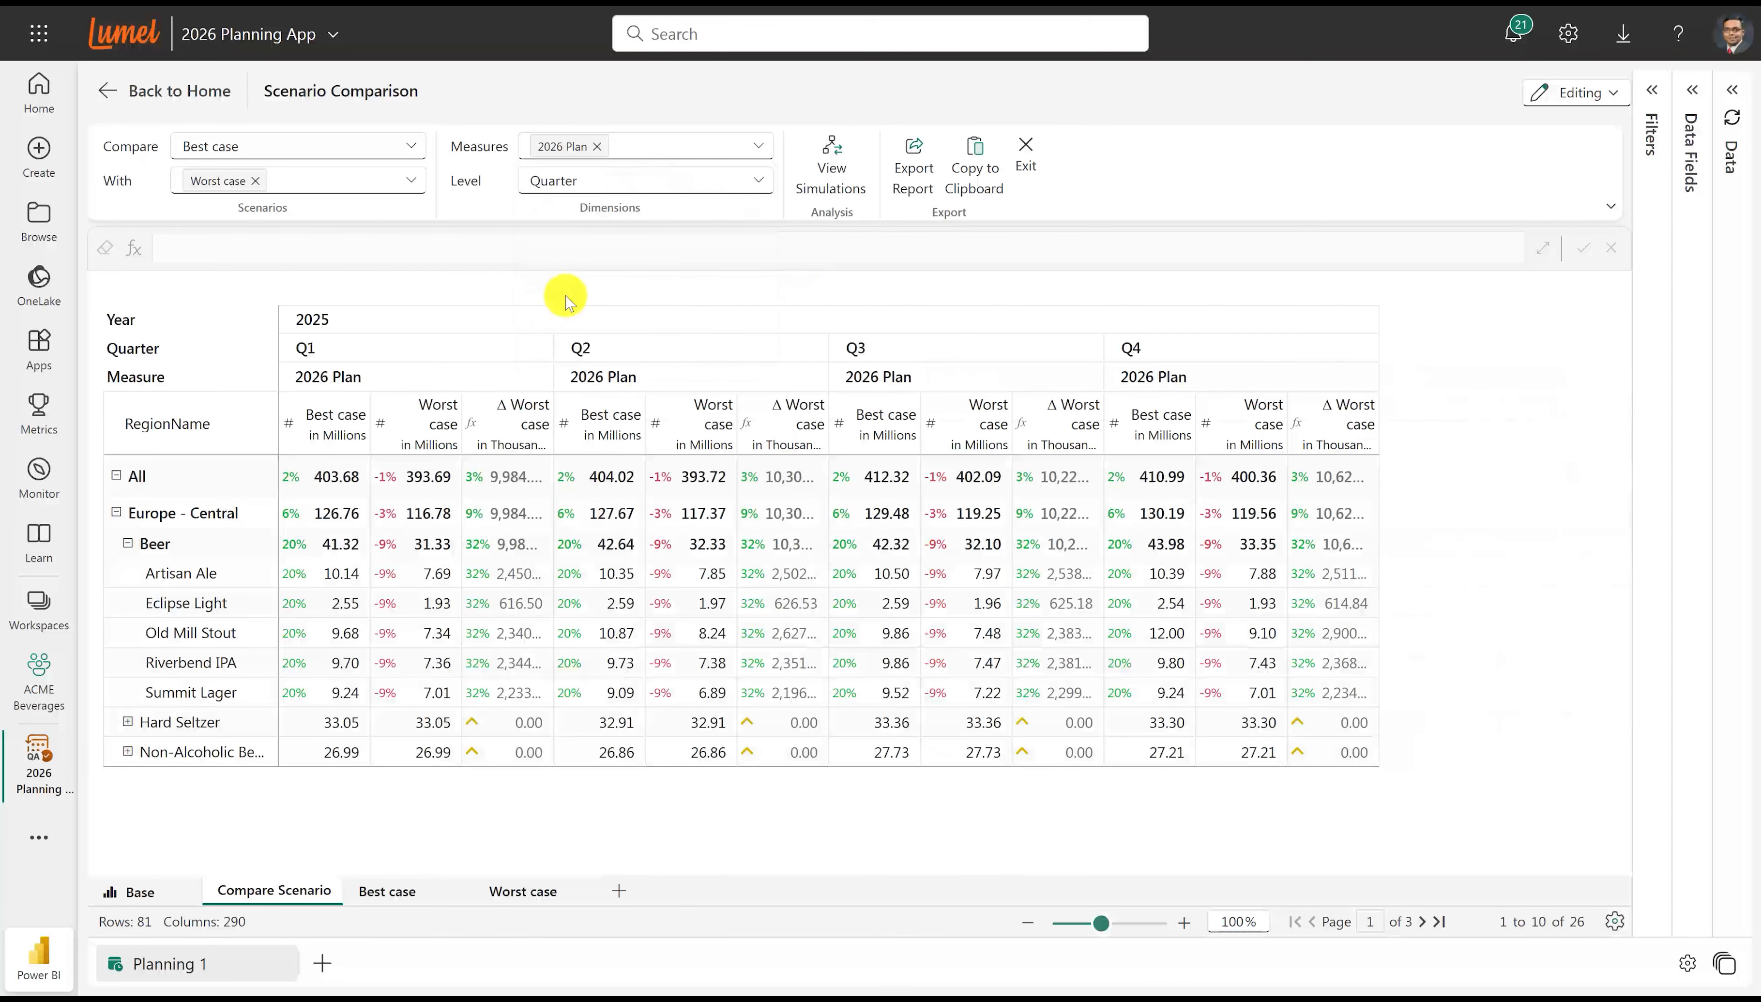
drag(554, 420, 567, 420)
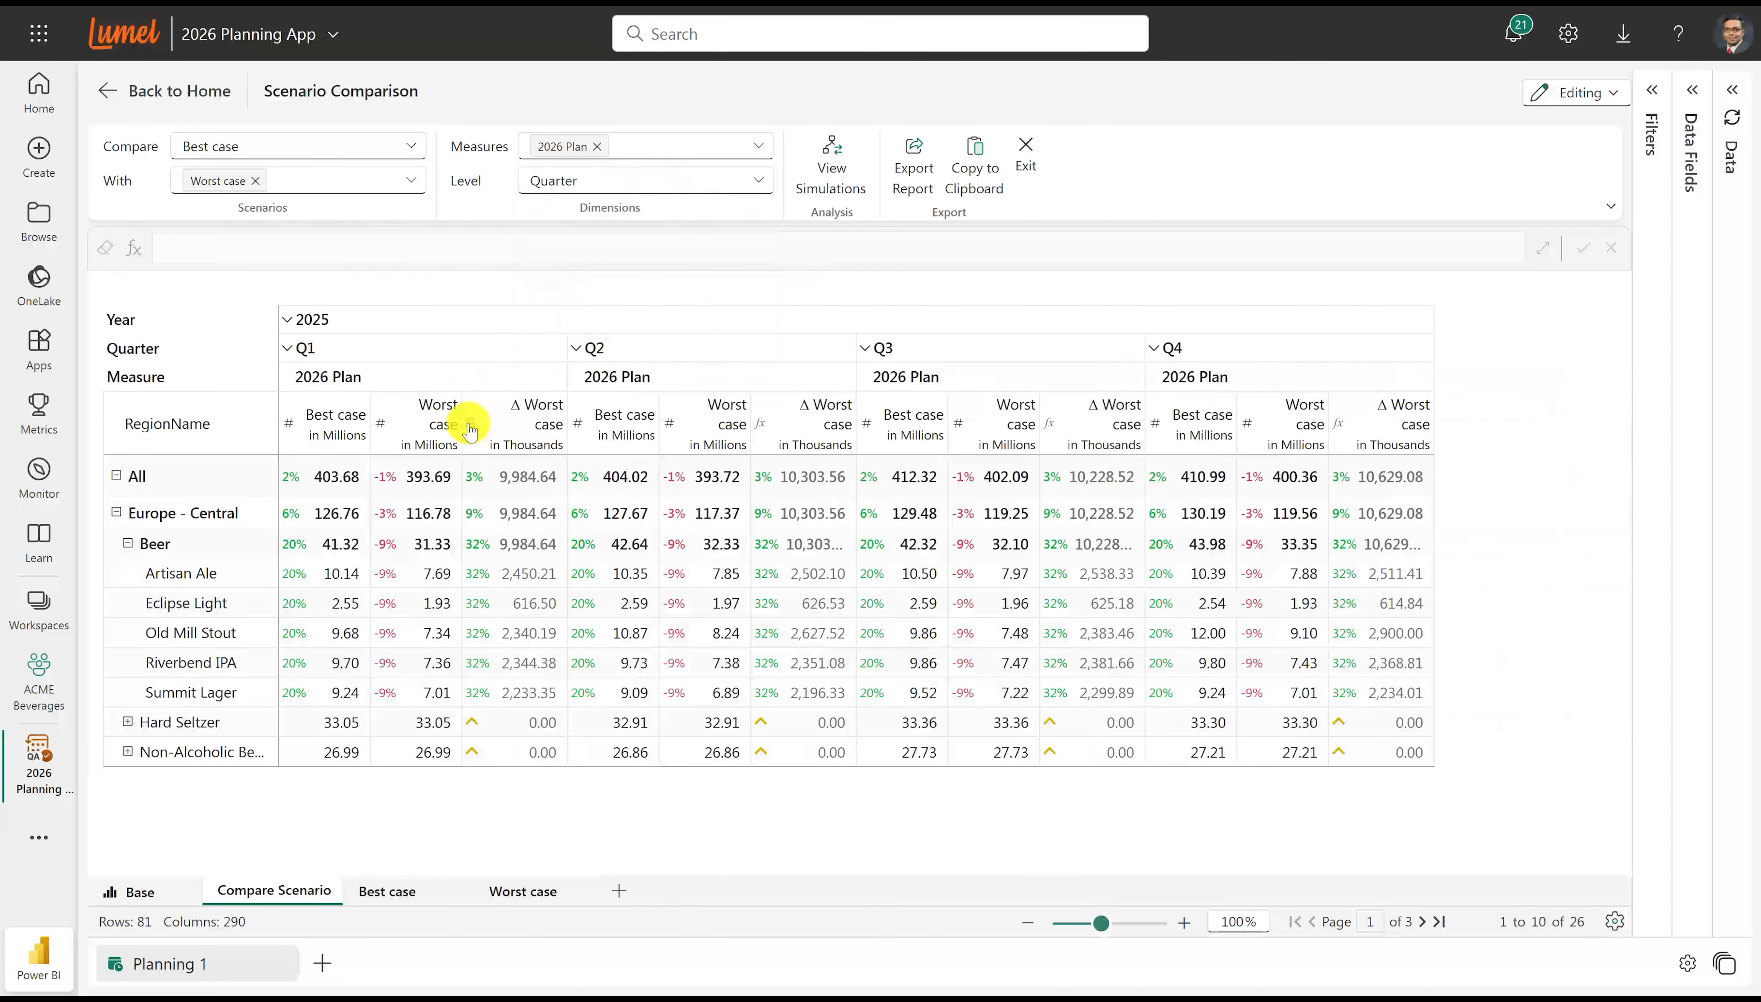
drag(461, 420, 477, 419)
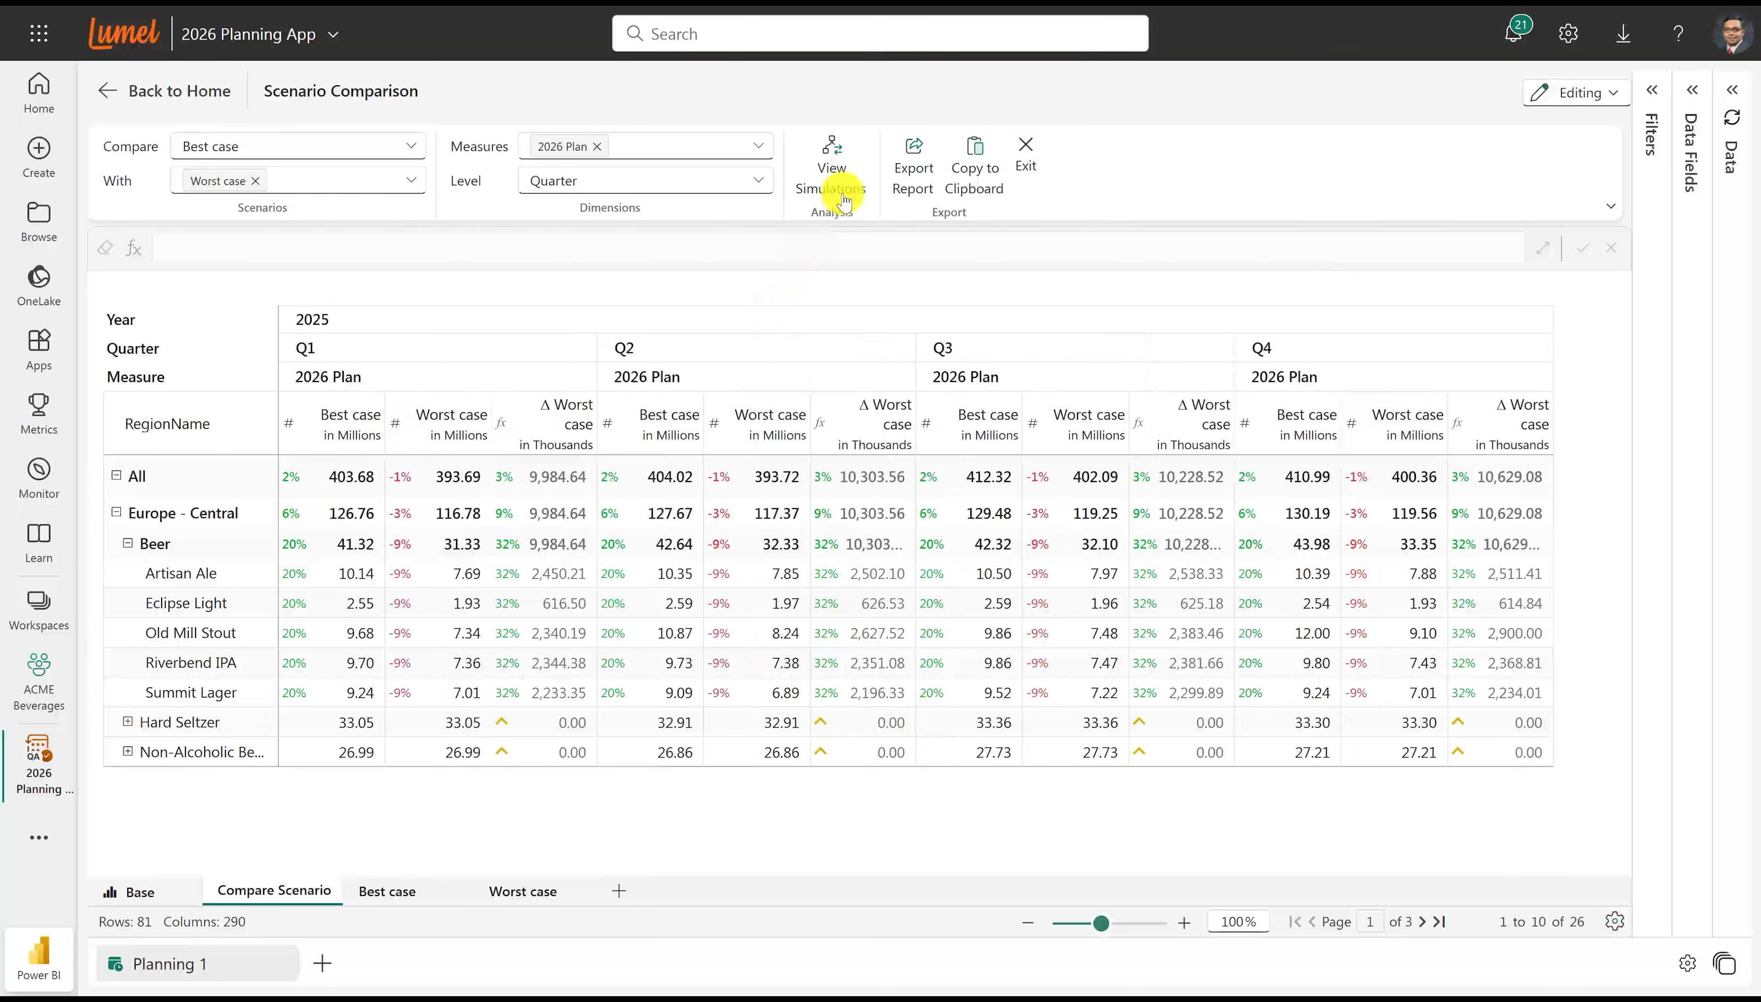
Export the entire comparison matrix as a PDF to the computer, view the file and close it.
click(901, 176)
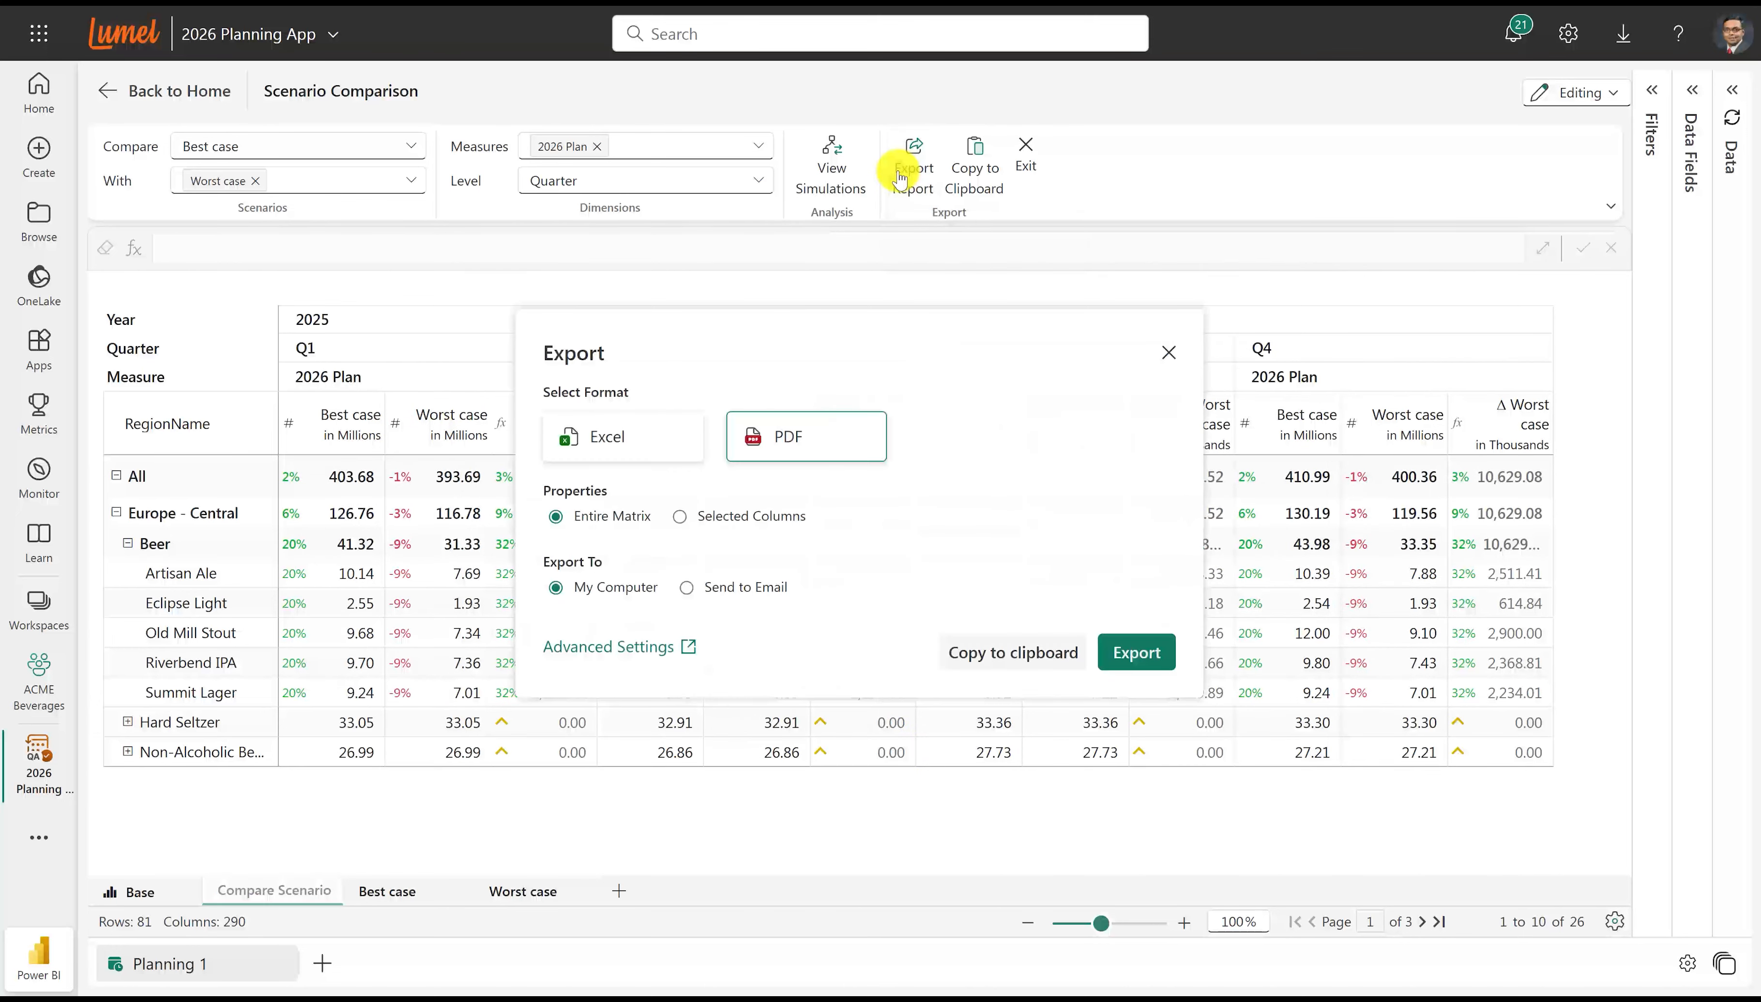
click(1140, 655)
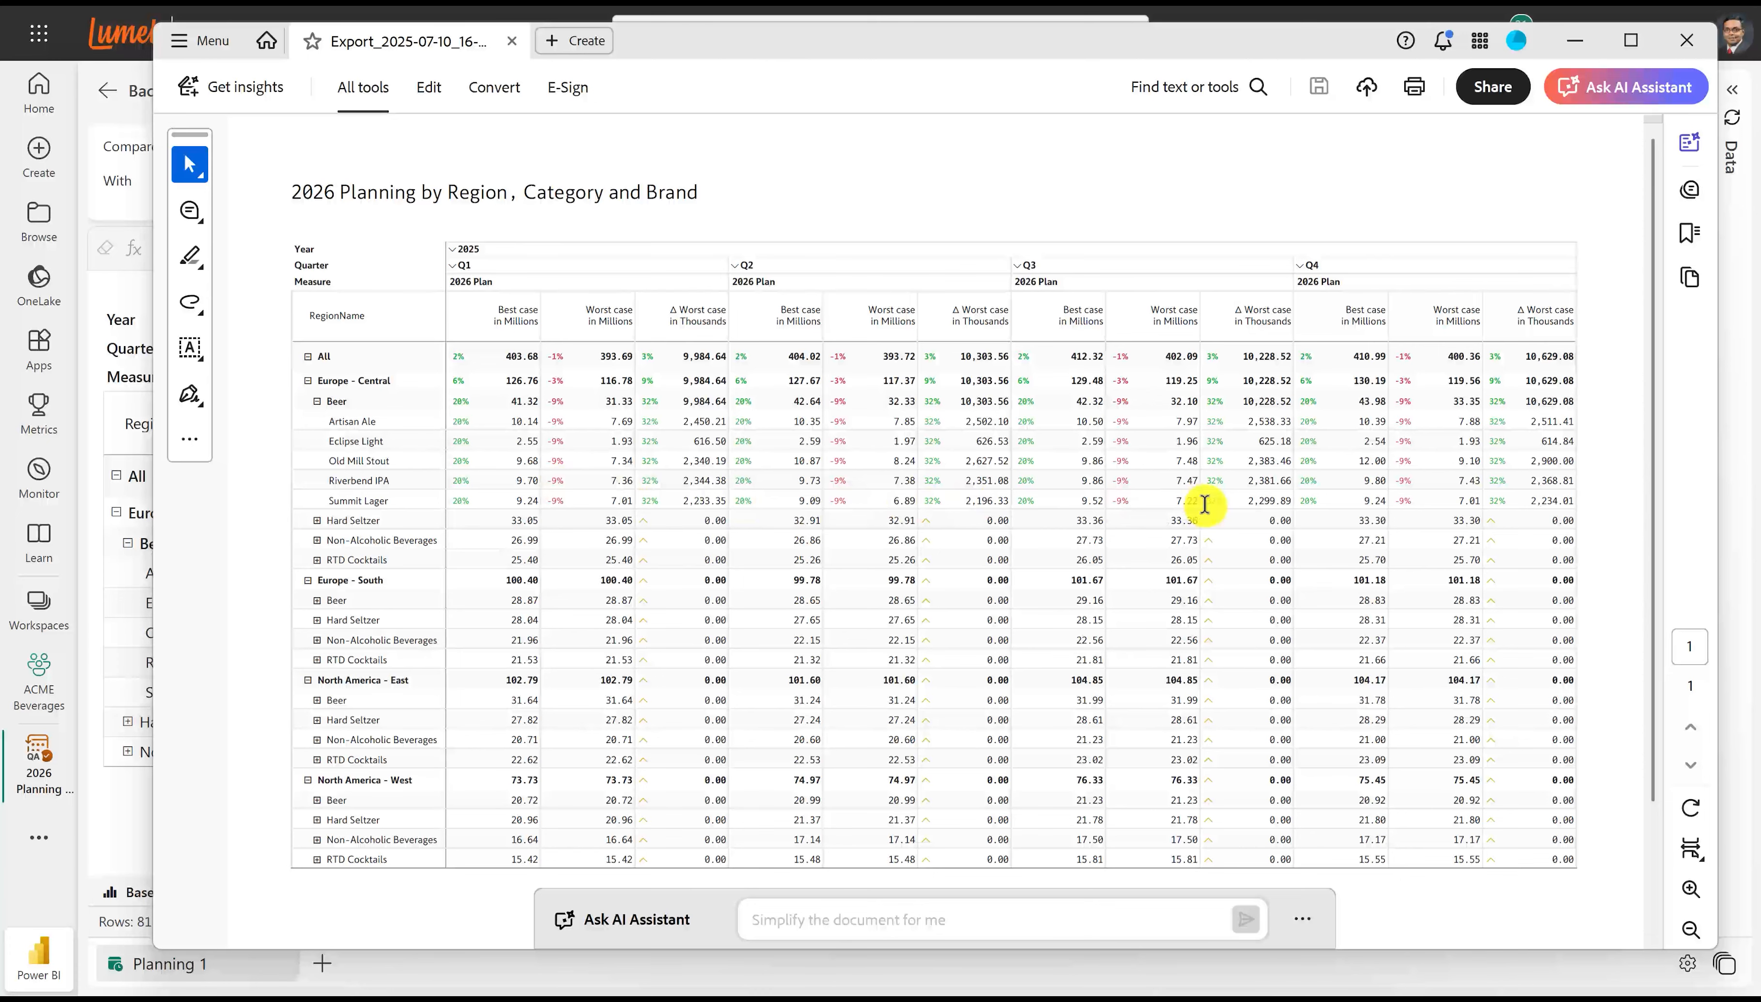
click(1686, 40)
click(1167, 351)
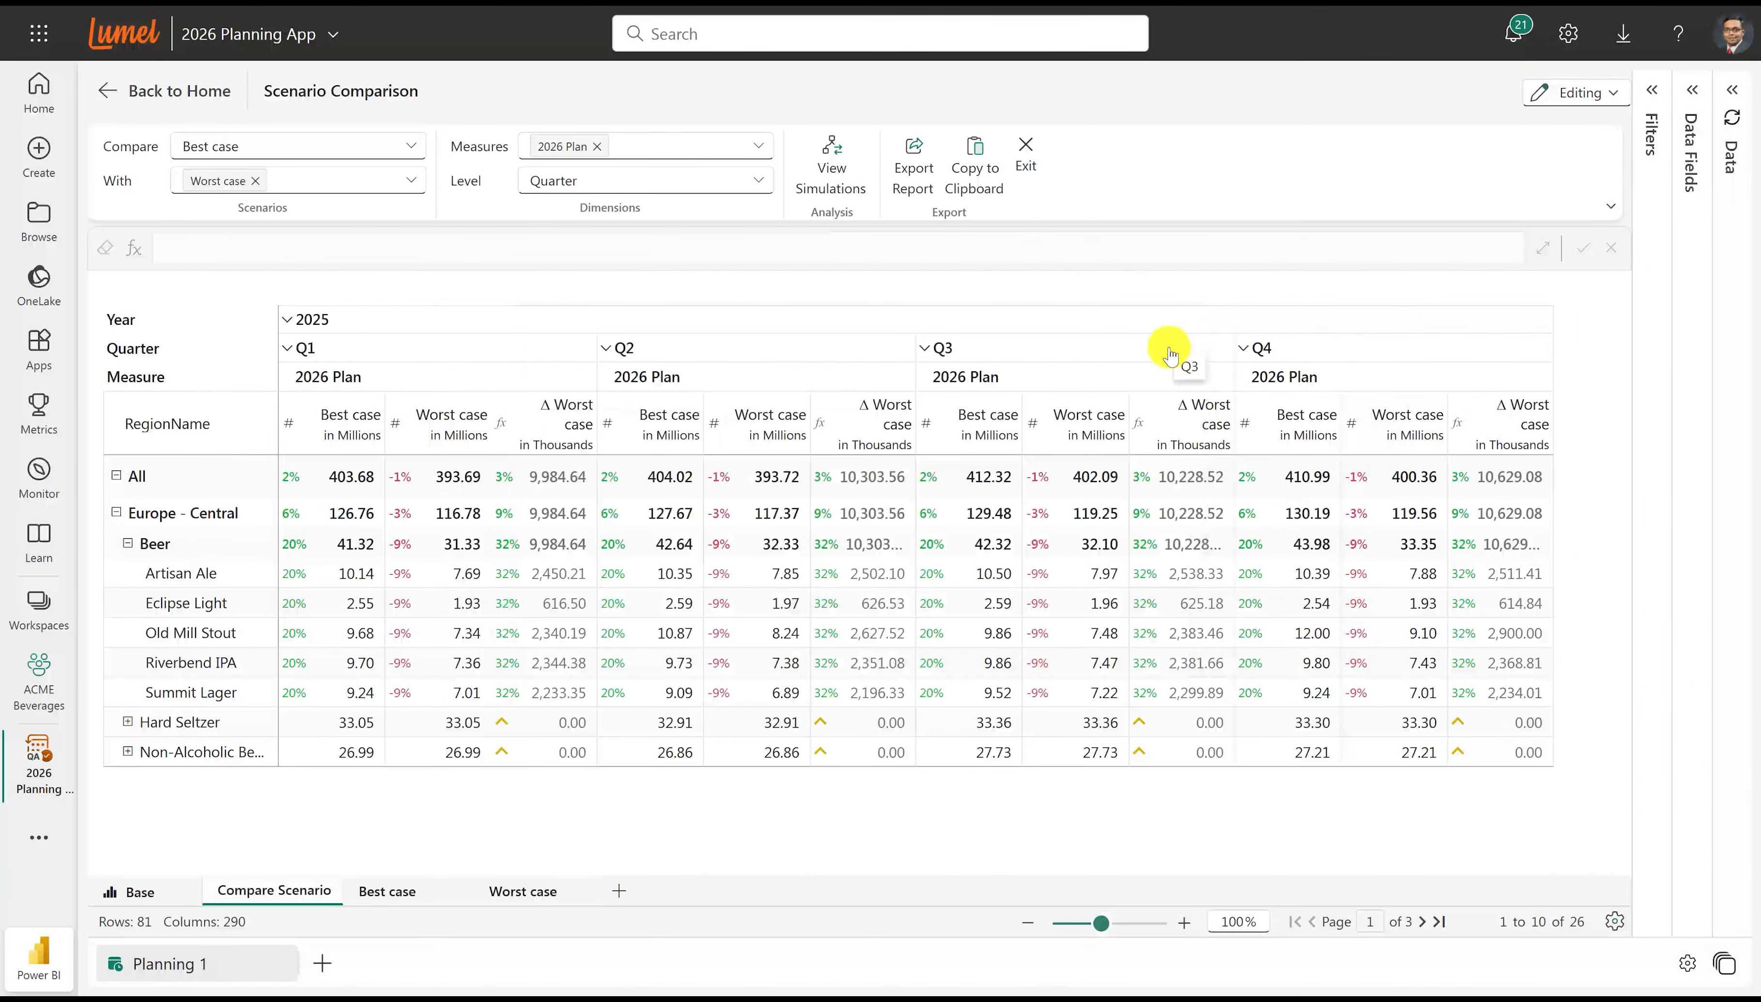
Create a snapshot of the base plan named "Base - 07/10/2025" and close the snapshot view.
click(113, 93)
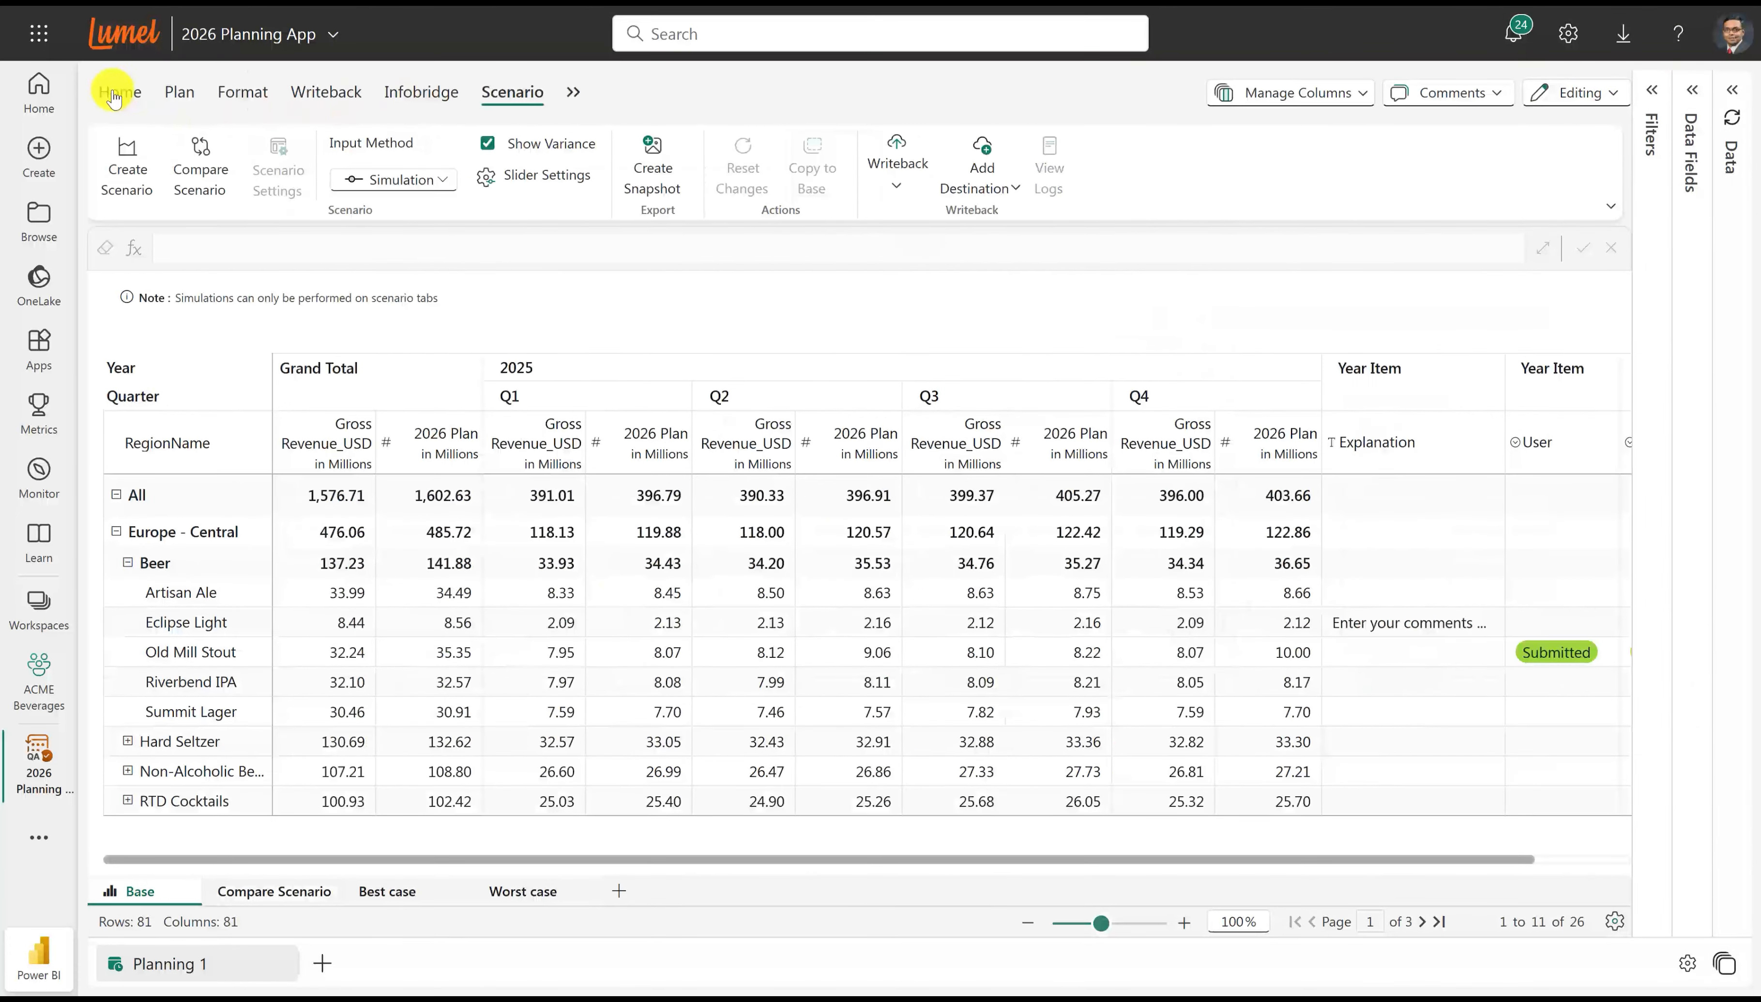
click(171, 94)
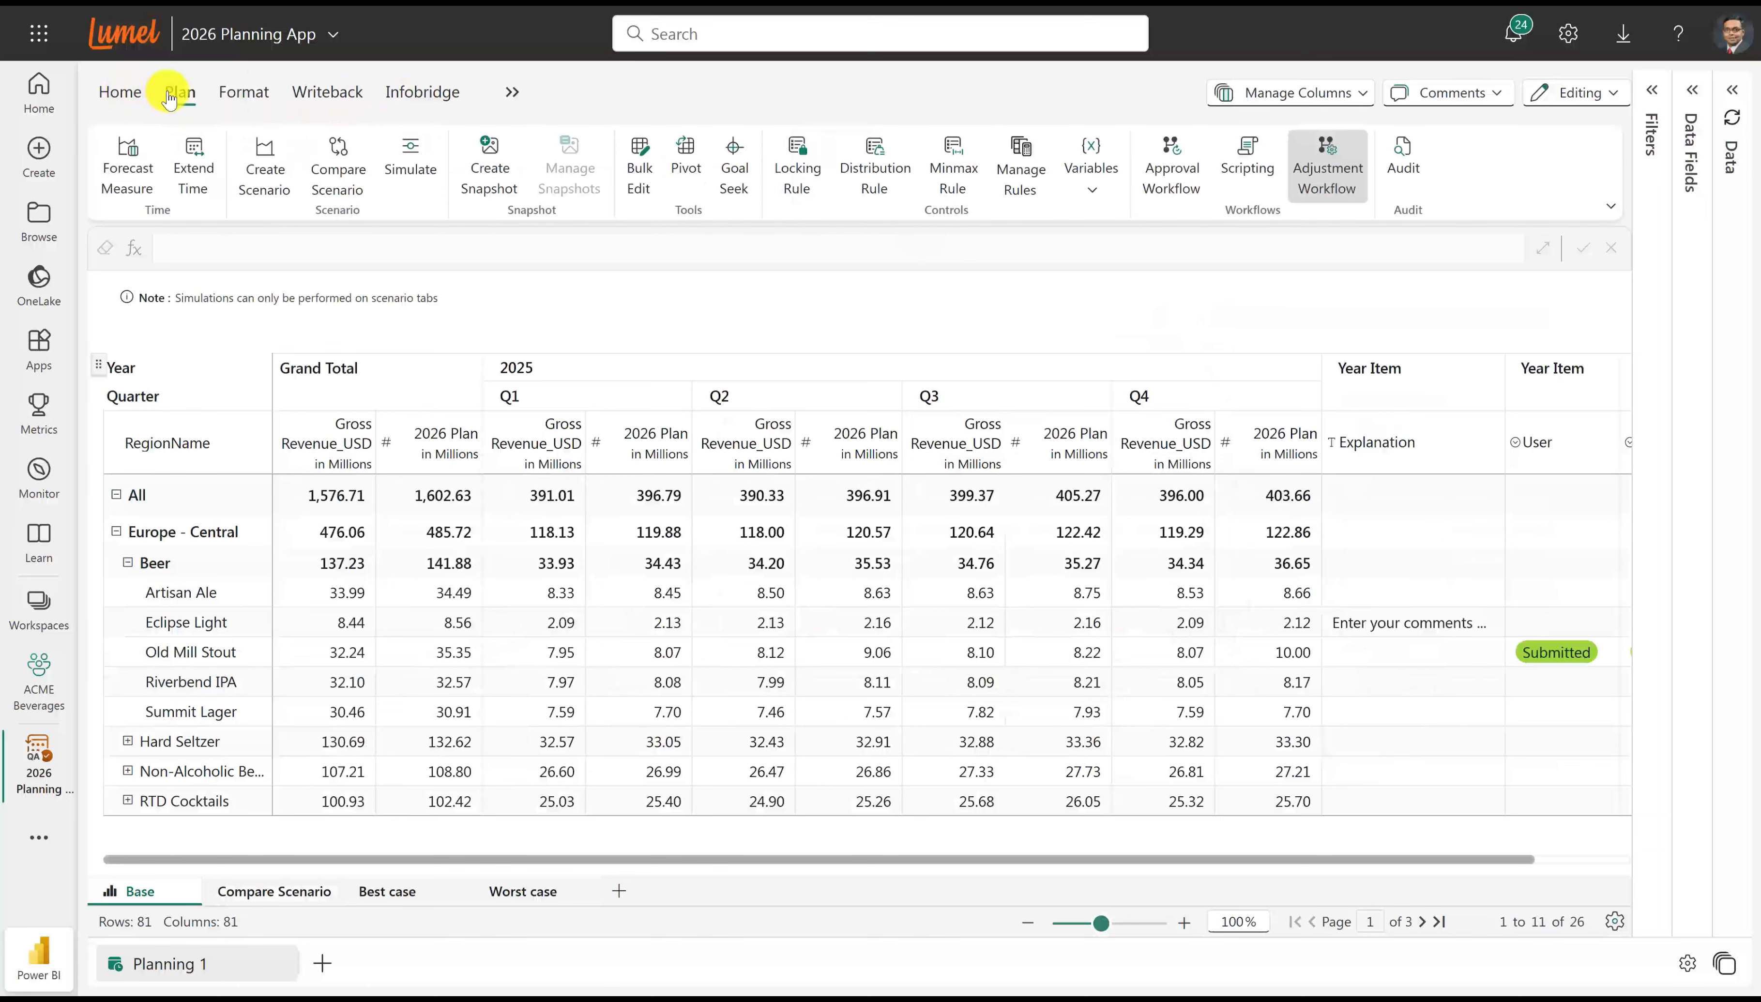
click(497, 186)
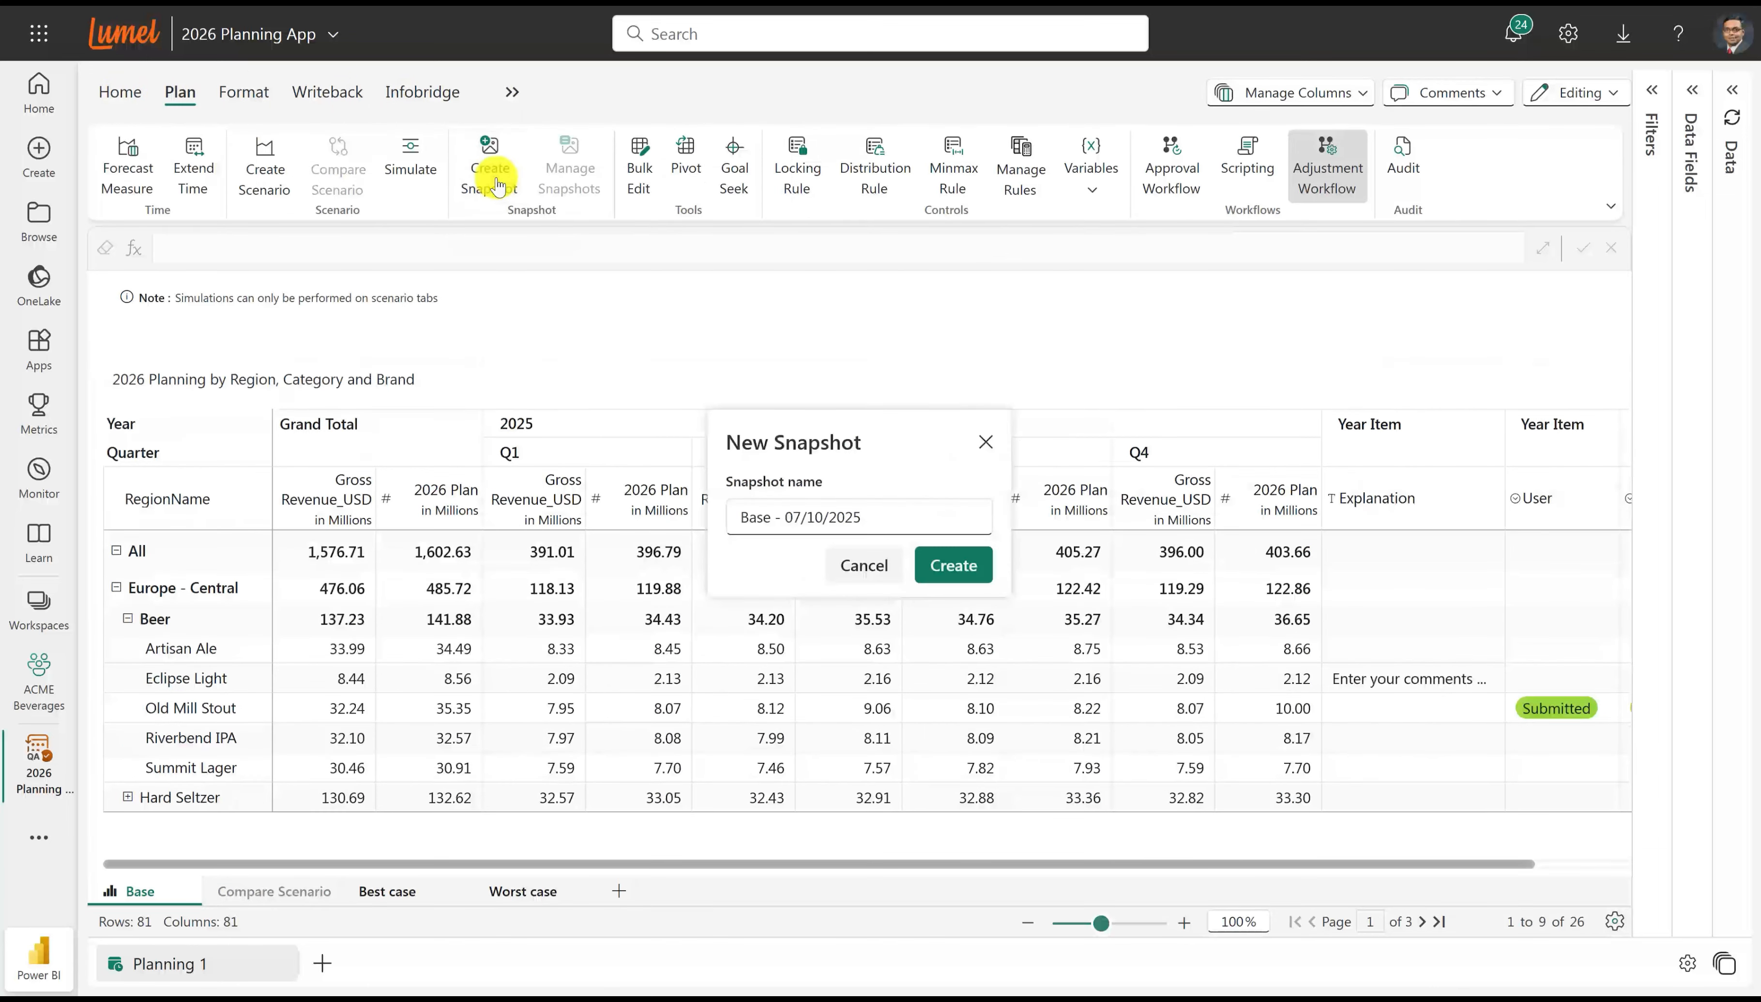
click(955, 565)
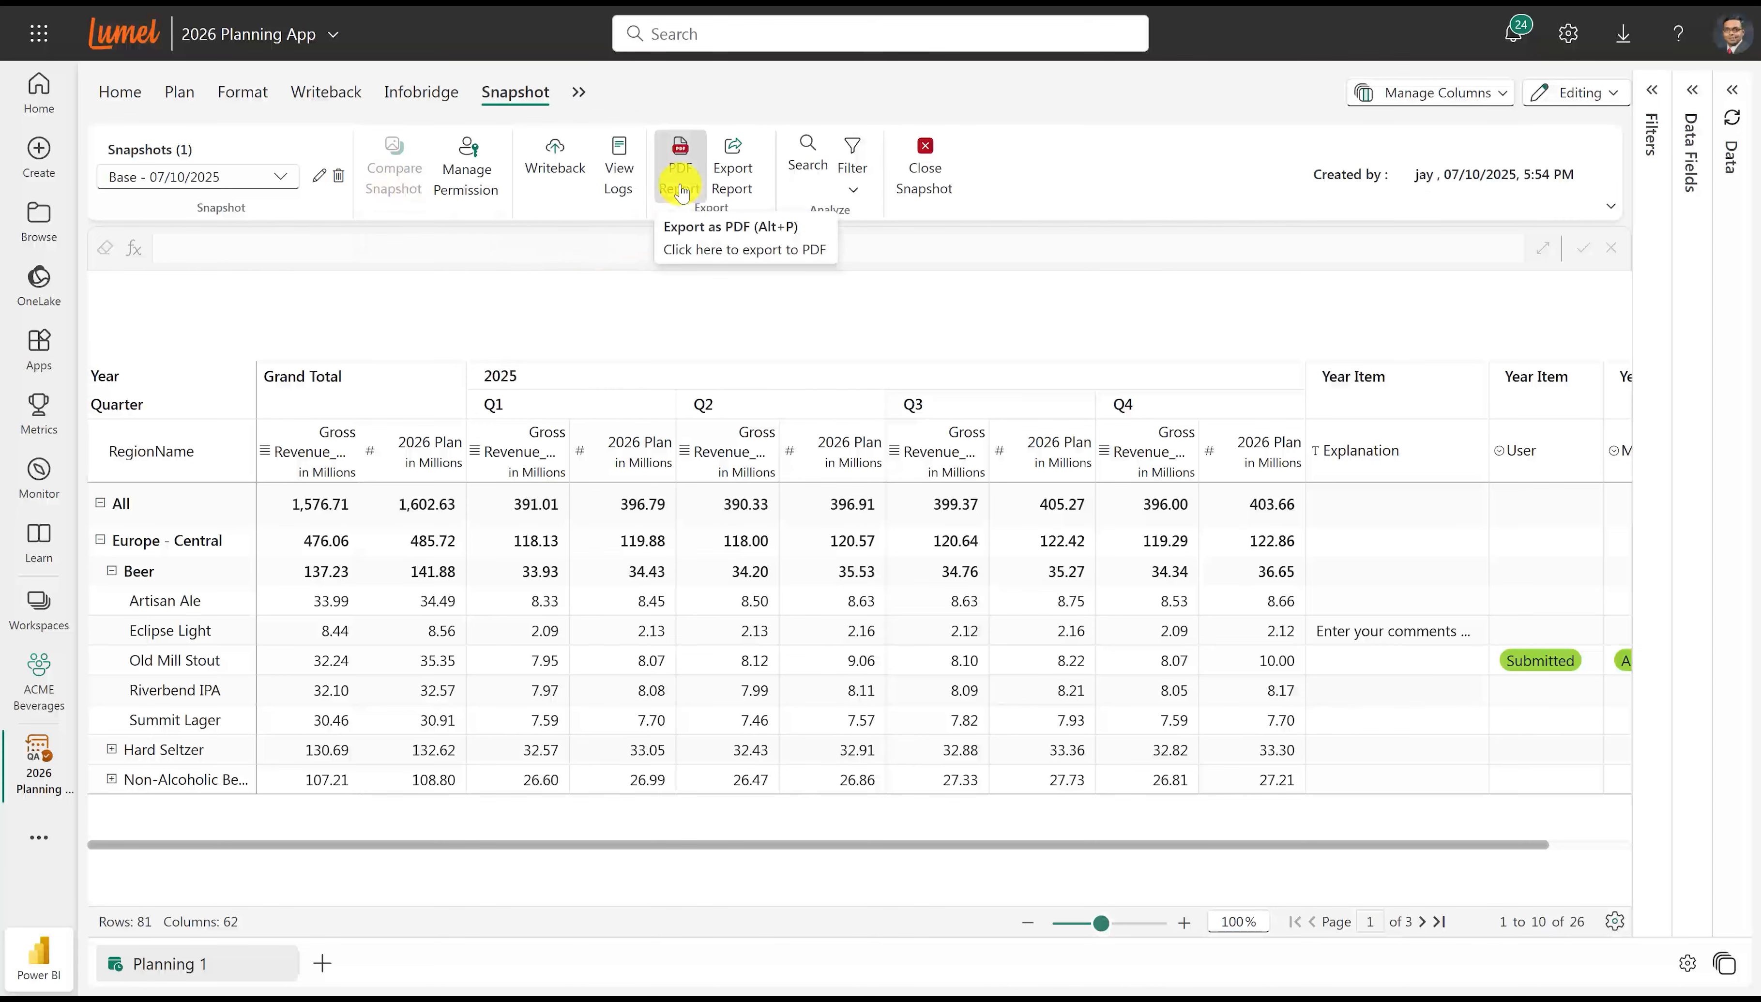
click(914, 167)
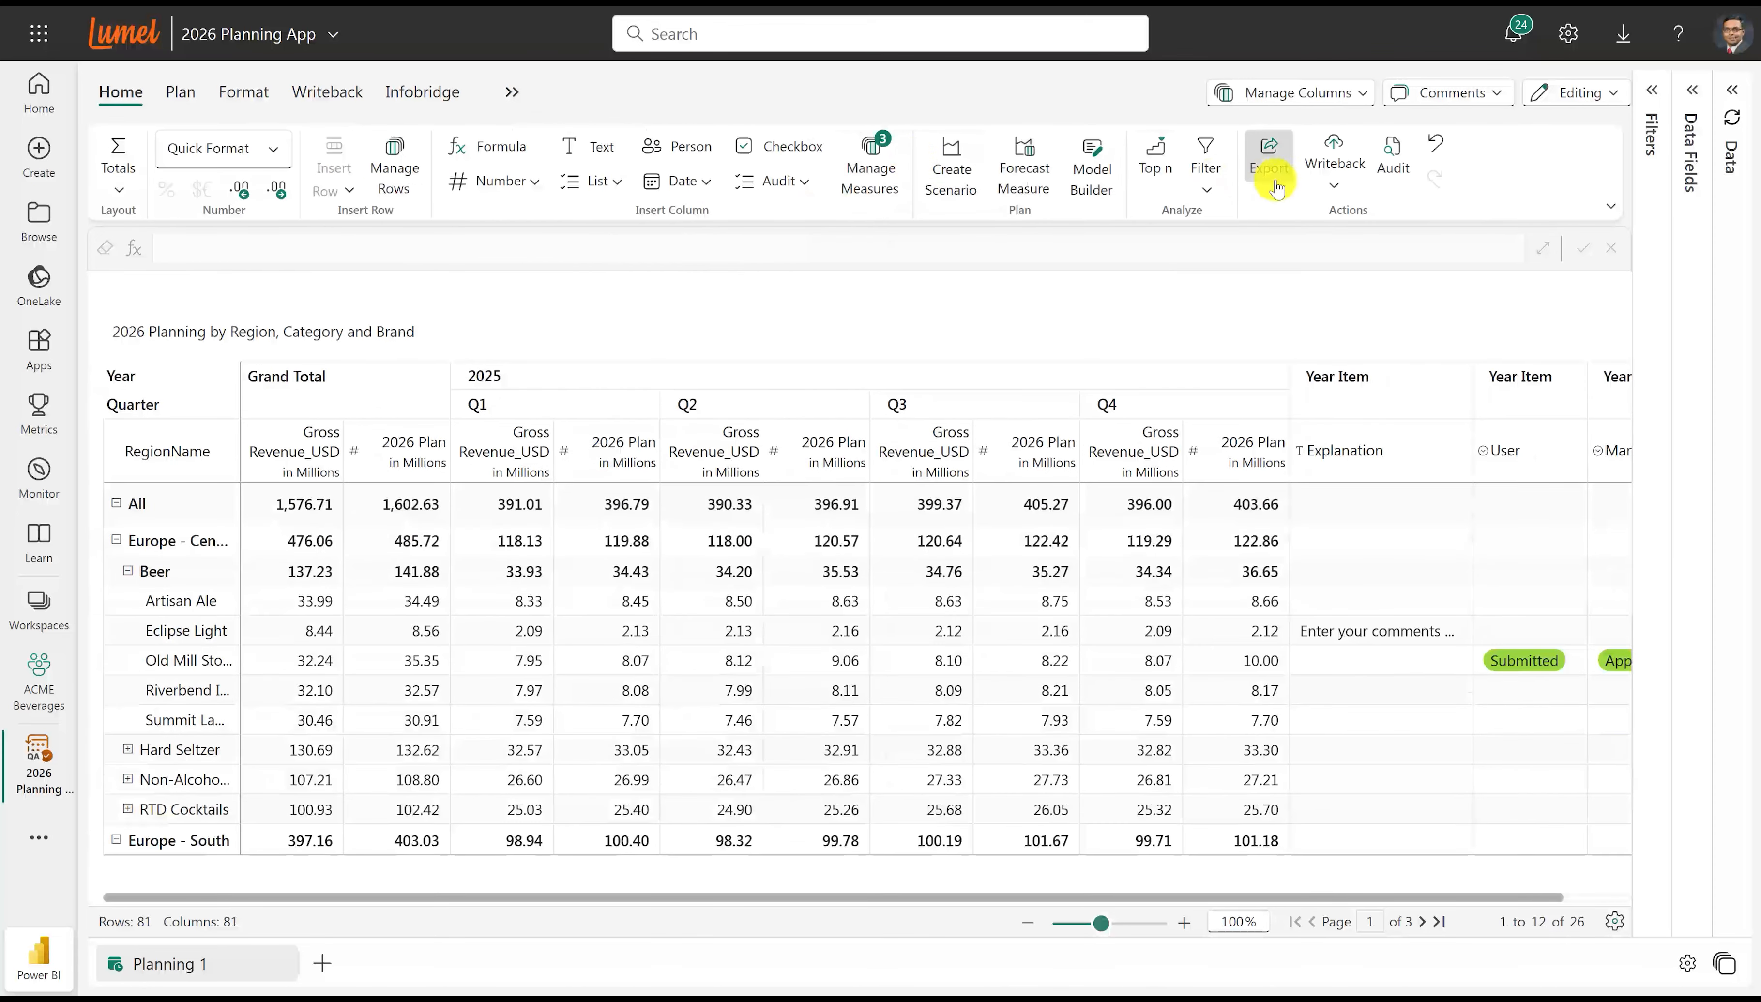
Review the planning sheet's audit log for data input changes and report changes.
click(1389, 168)
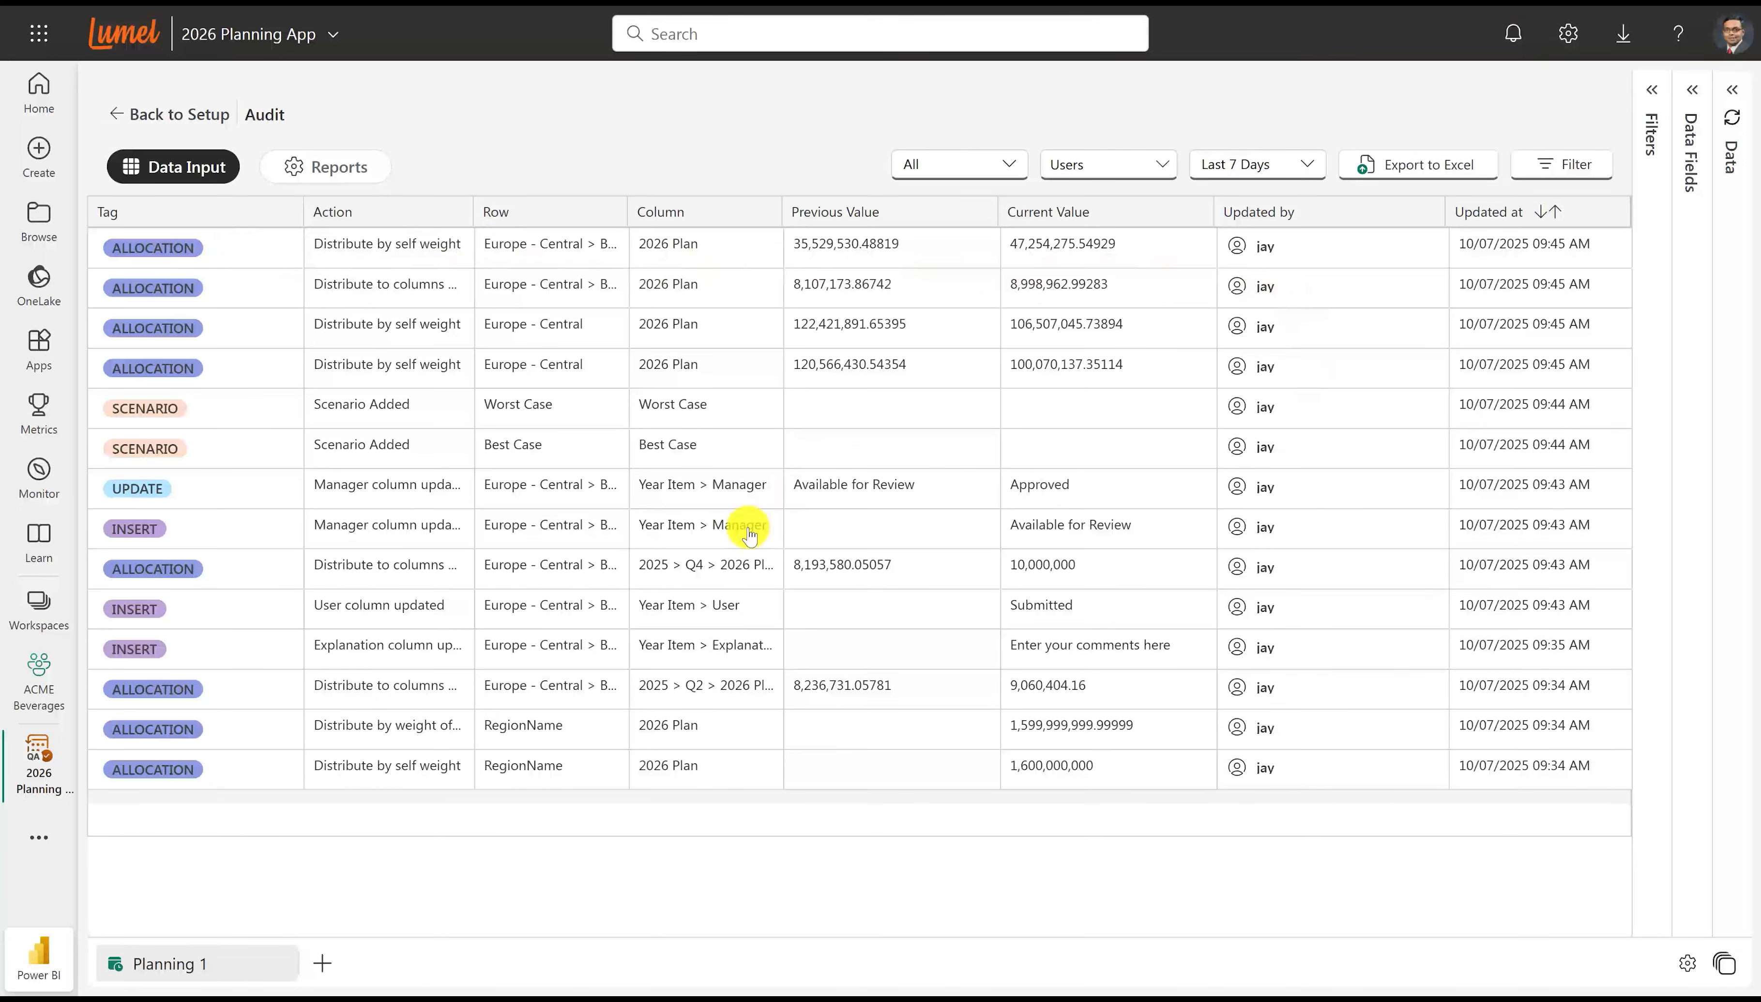
click(331, 168)
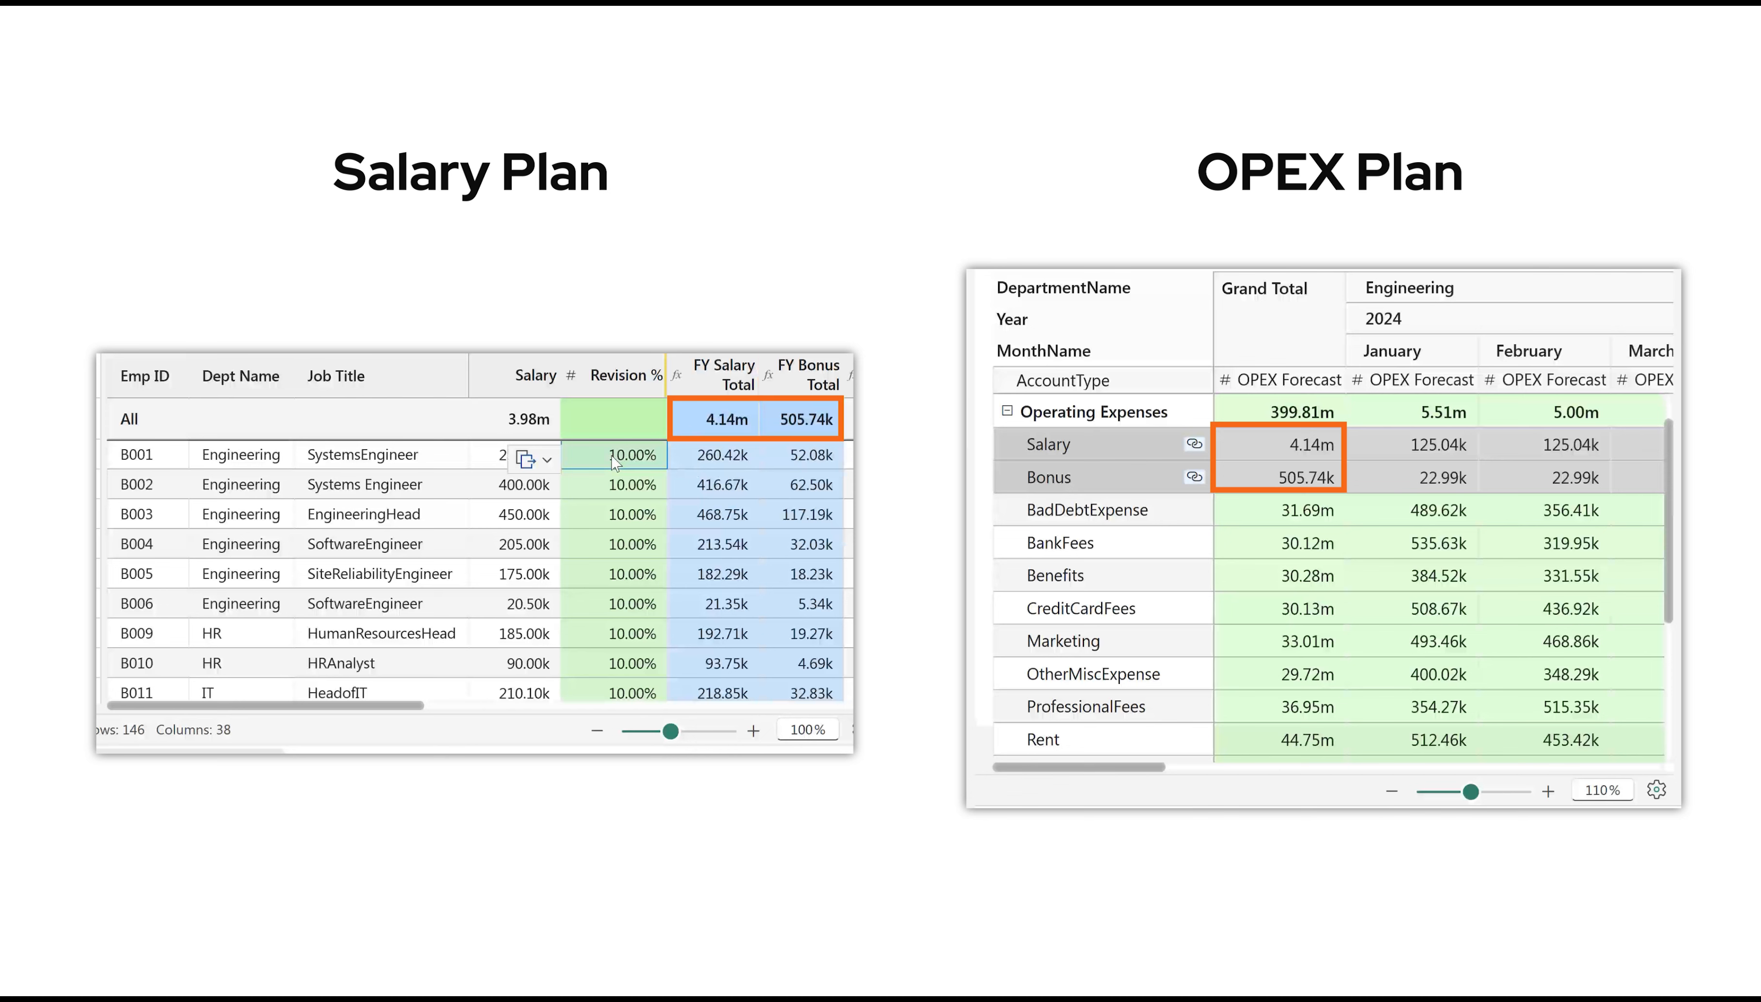
Set the Revision % of the SystemsEngineer in the Salary Plan's first row to 50%.
text(50%)
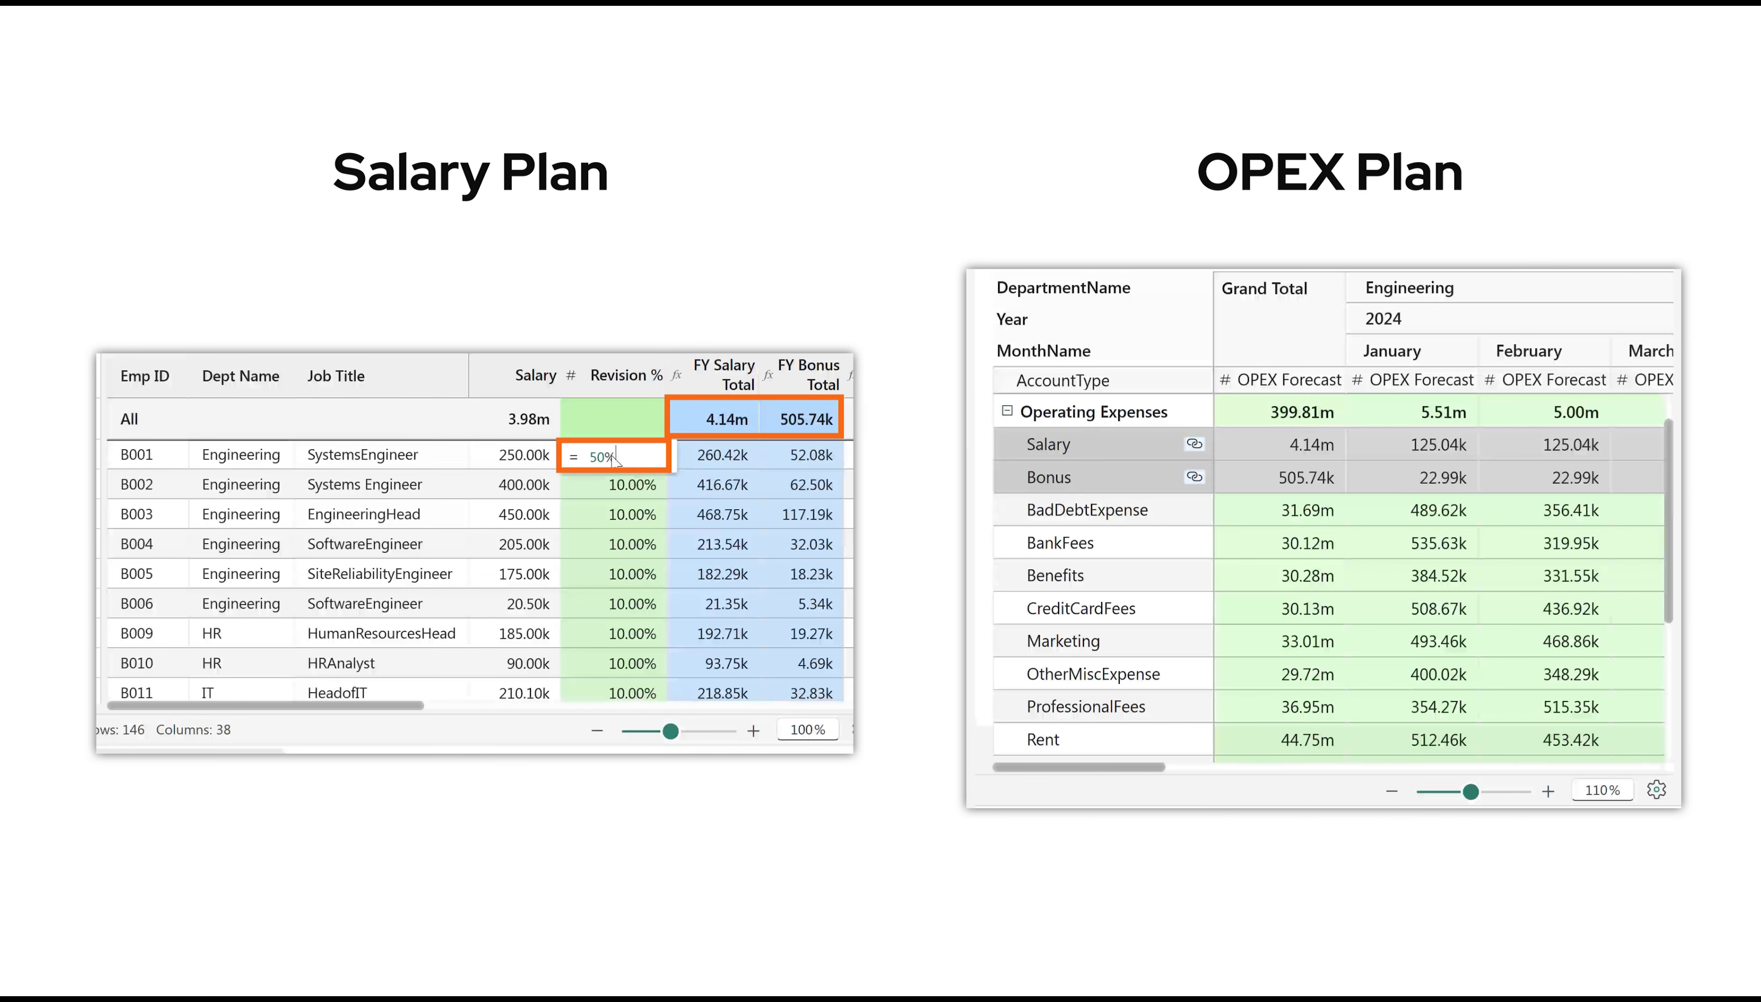
key(Return)
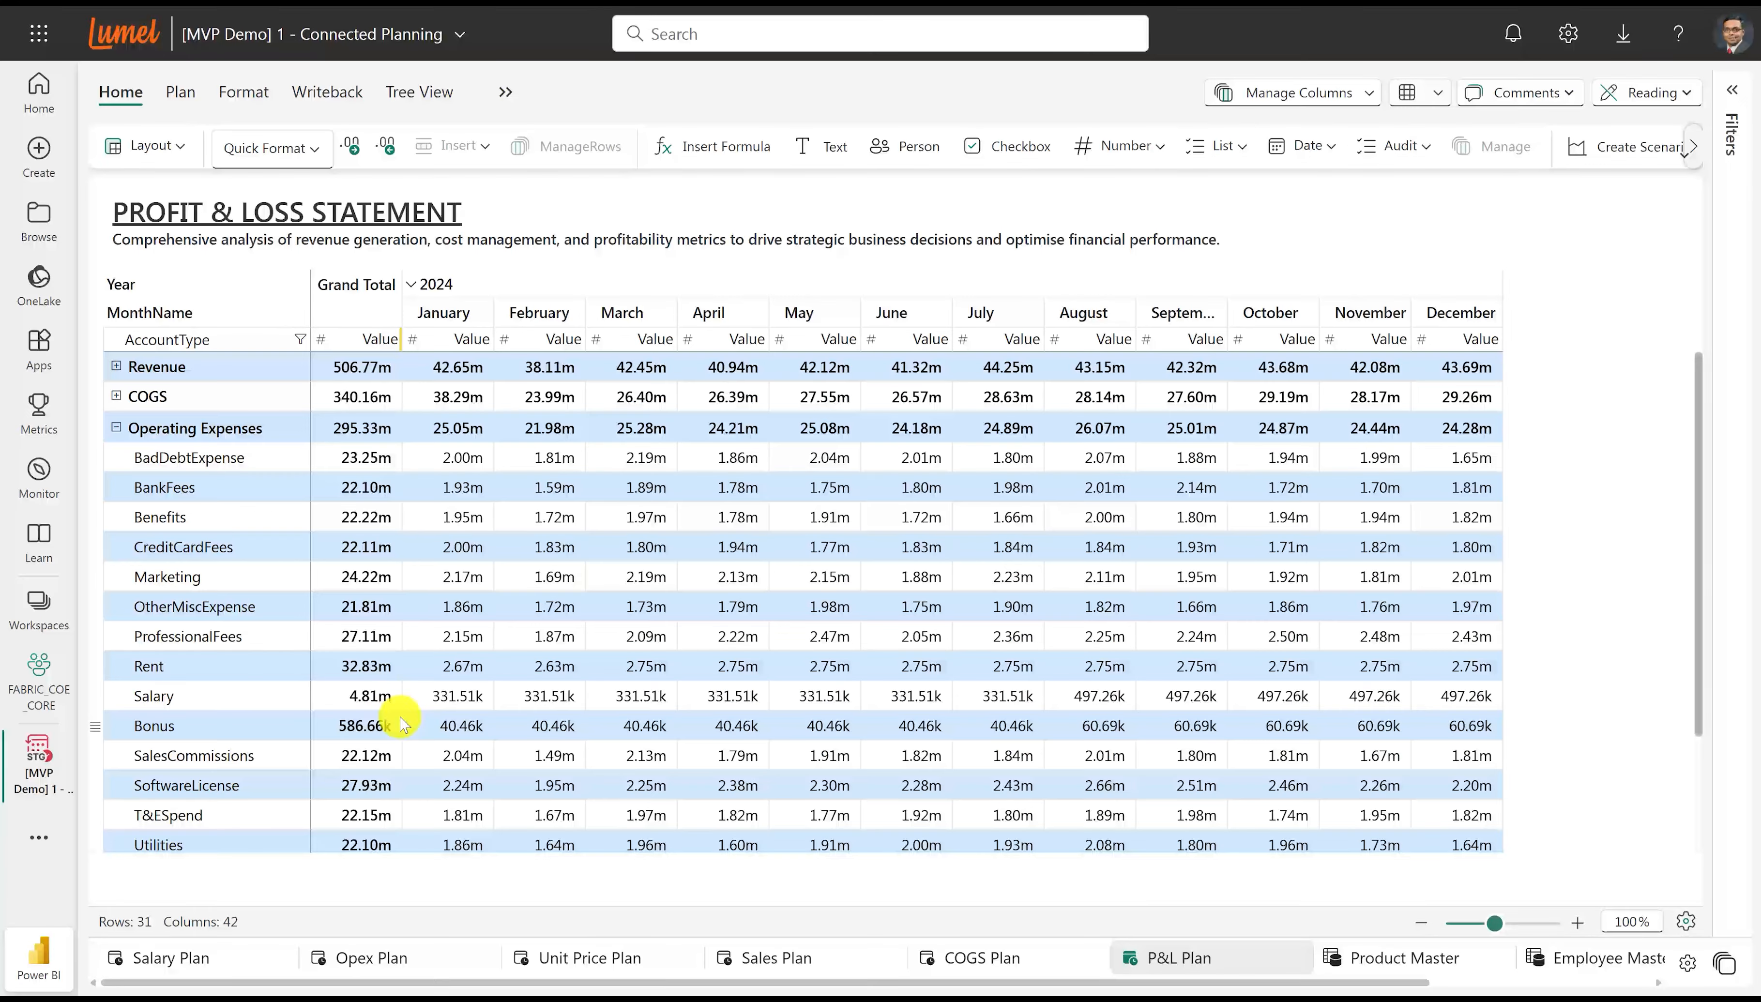
Put the P&L Plan into Editing mode and inspect the Salary + Bonus query behind it.
click(1635, 93)
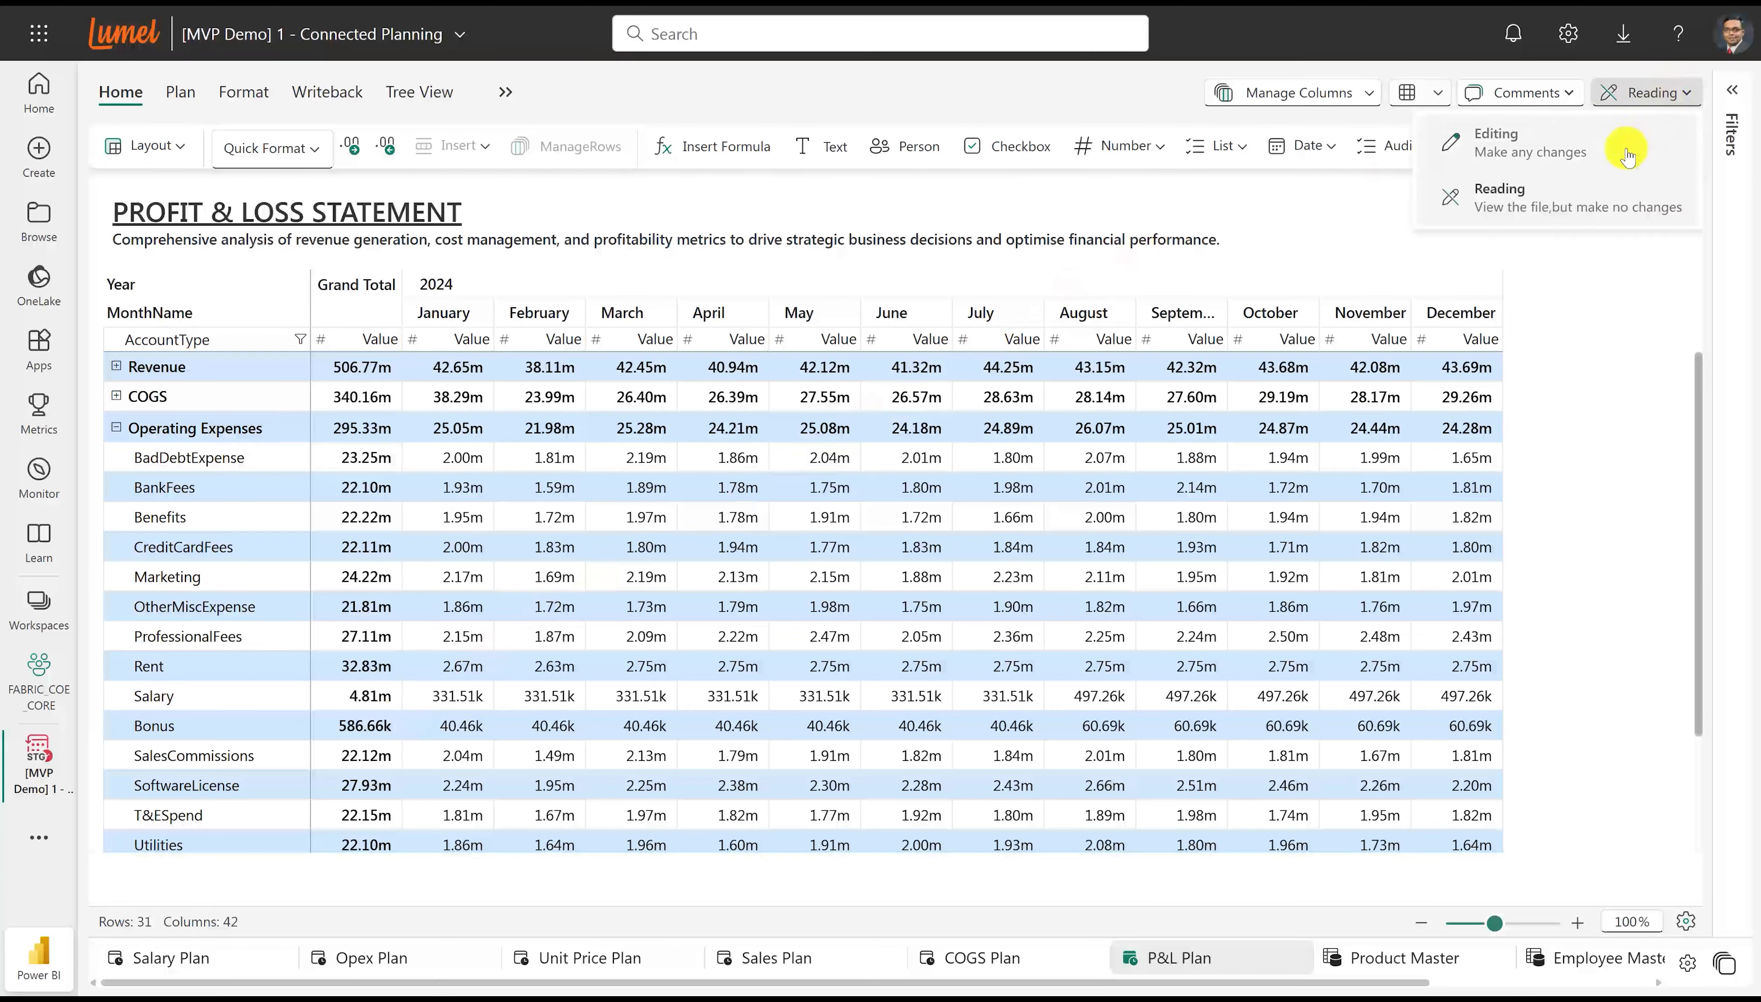
click(1629, 143)
click(1736, 663)
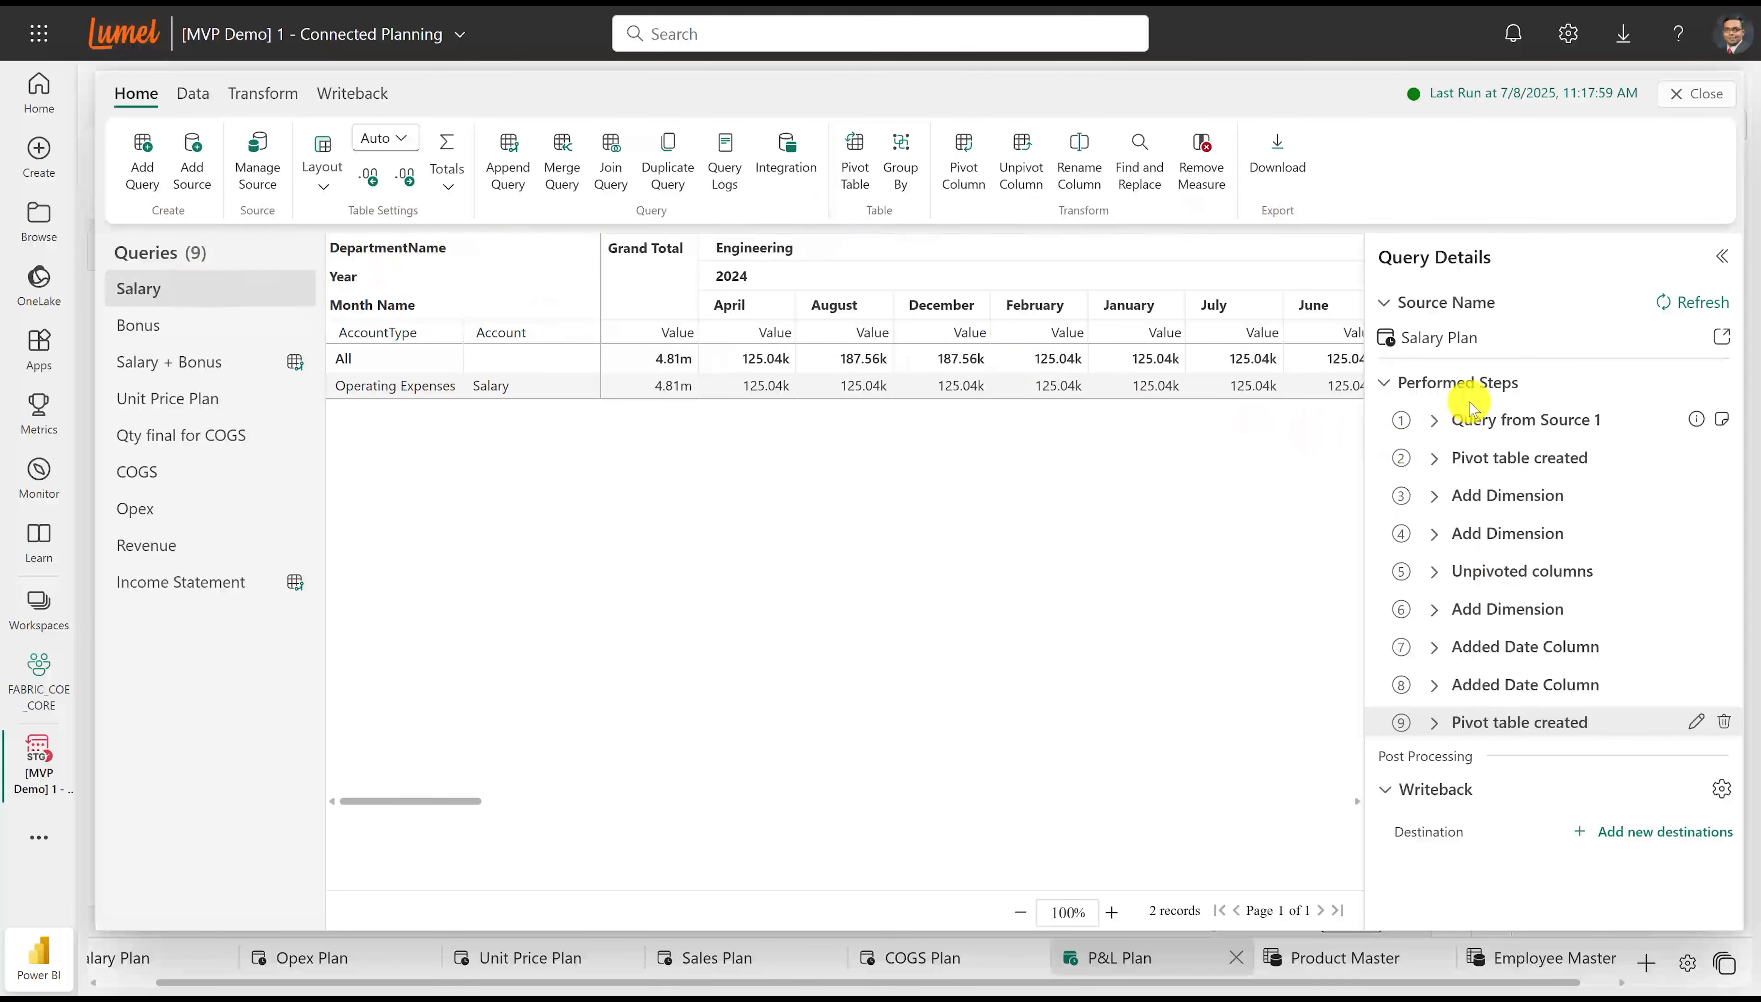
click(160, 361)
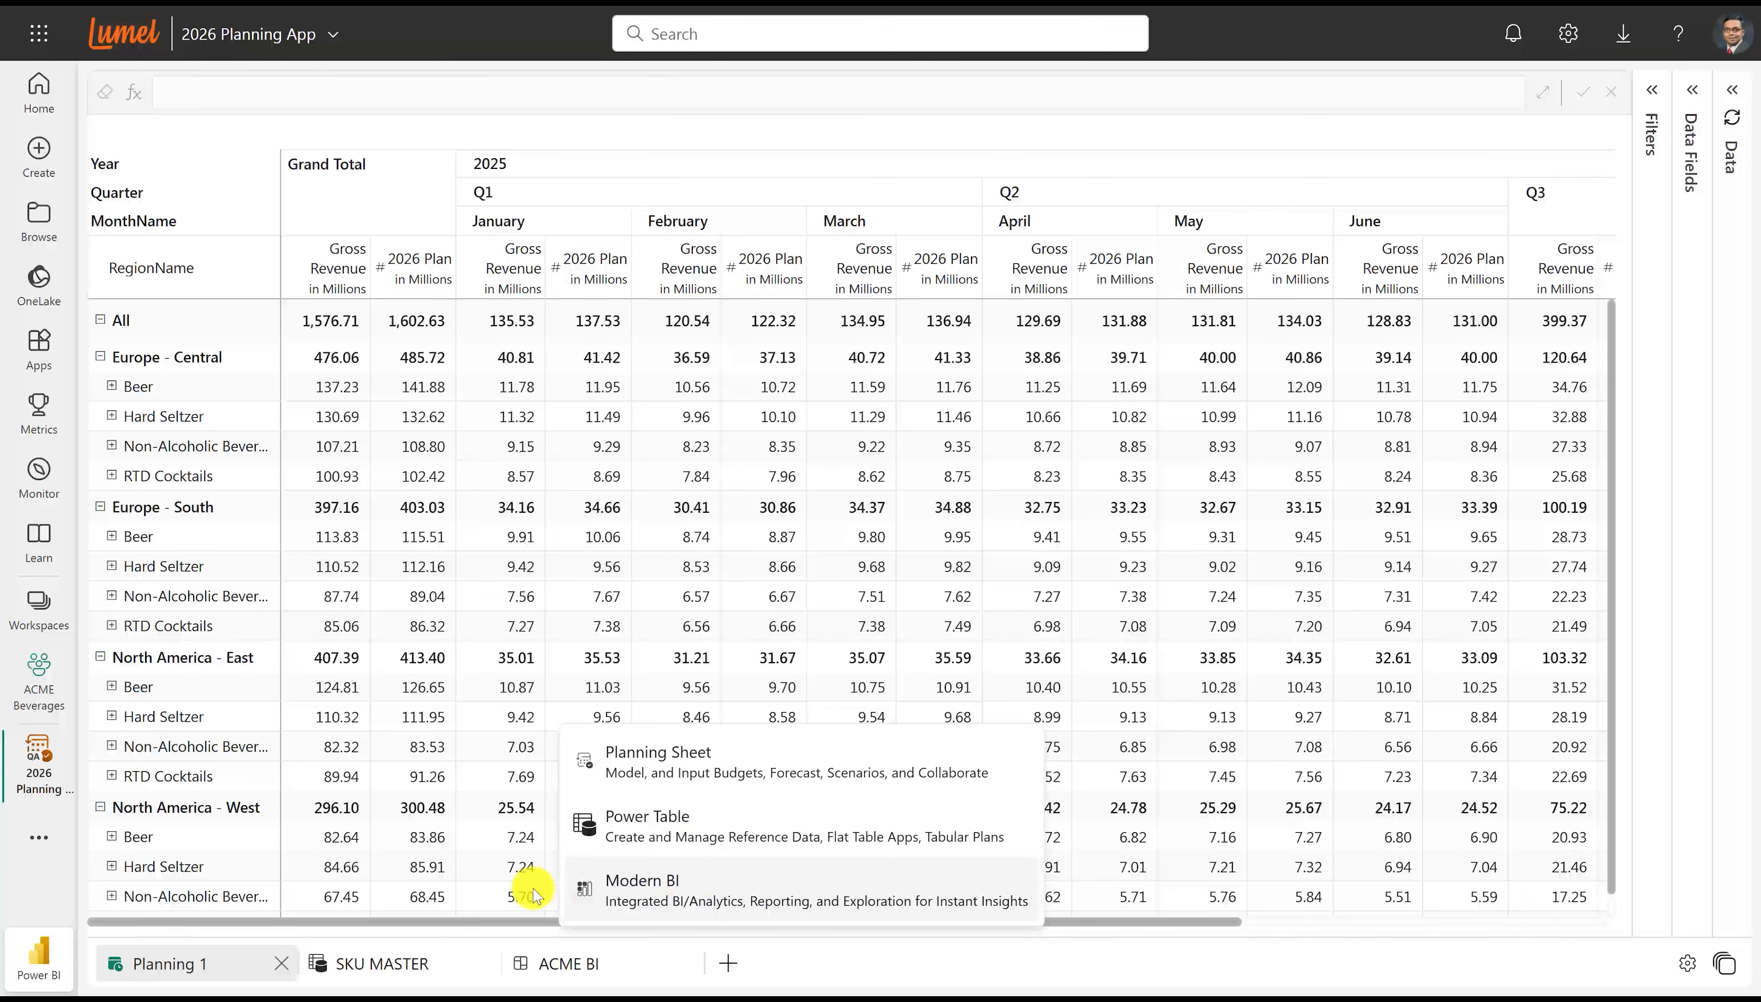
Examine the SKU MASTER table and the variant flavor options offered for the SKU with key 7.
click(393, 968)
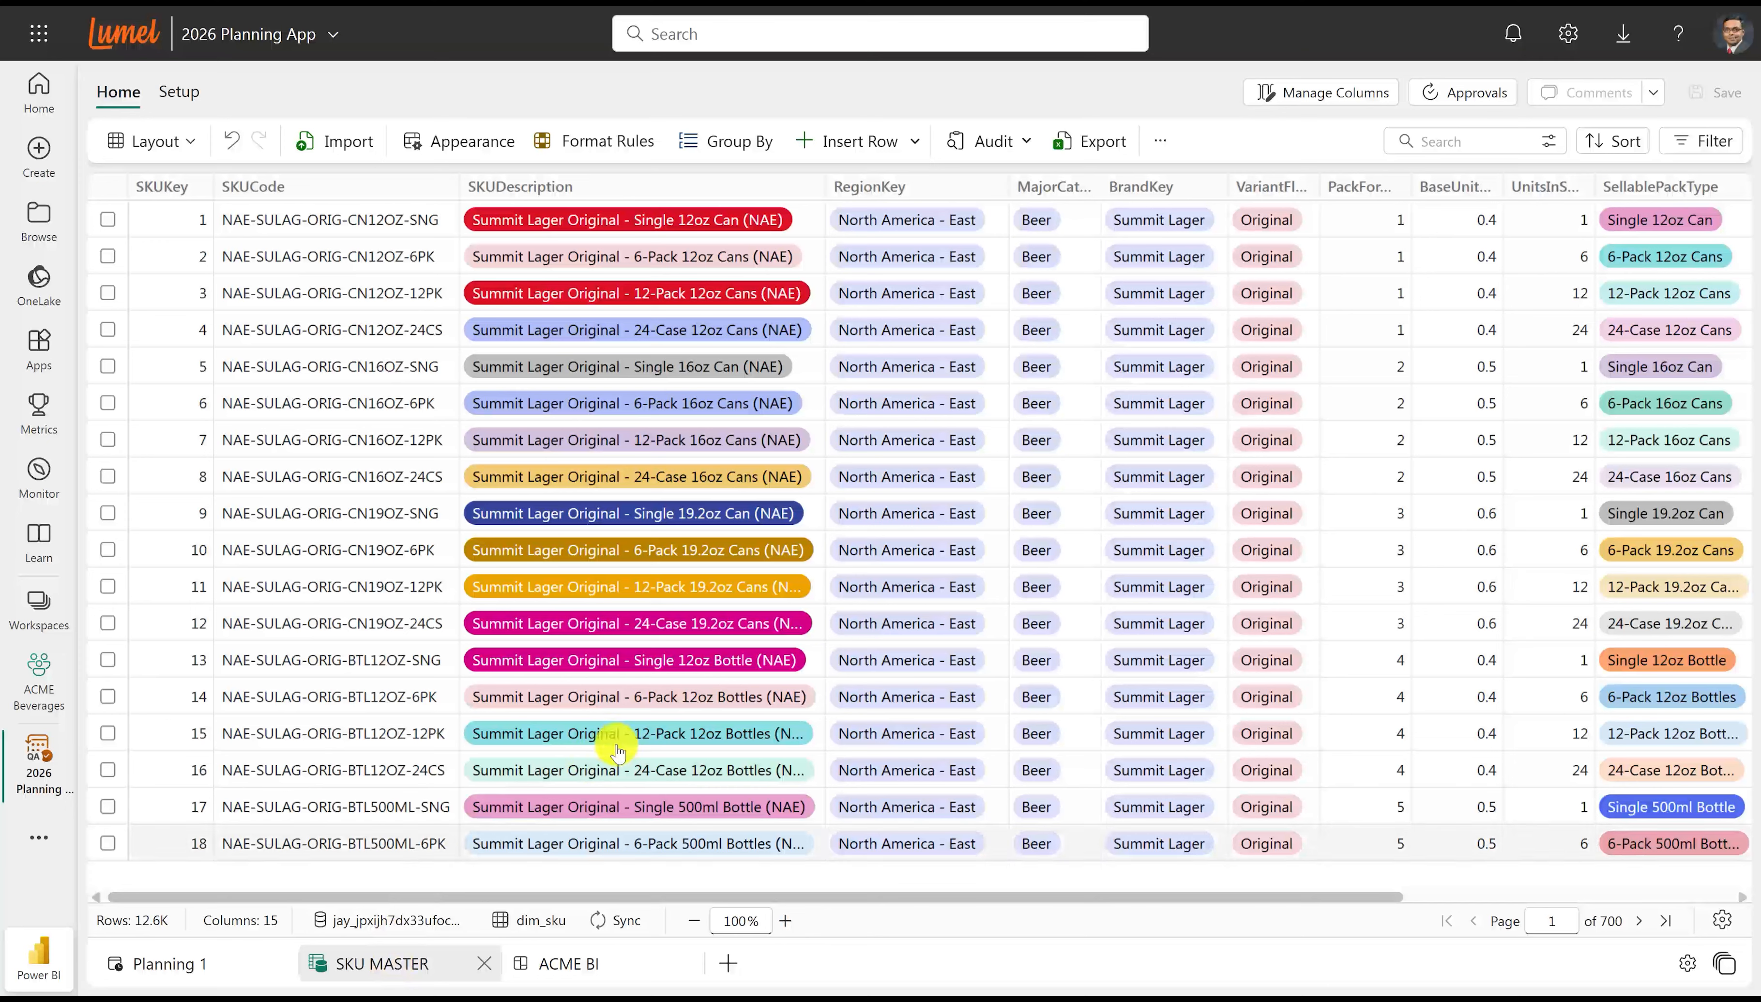
click(1304, 441)
click(1304, 441)
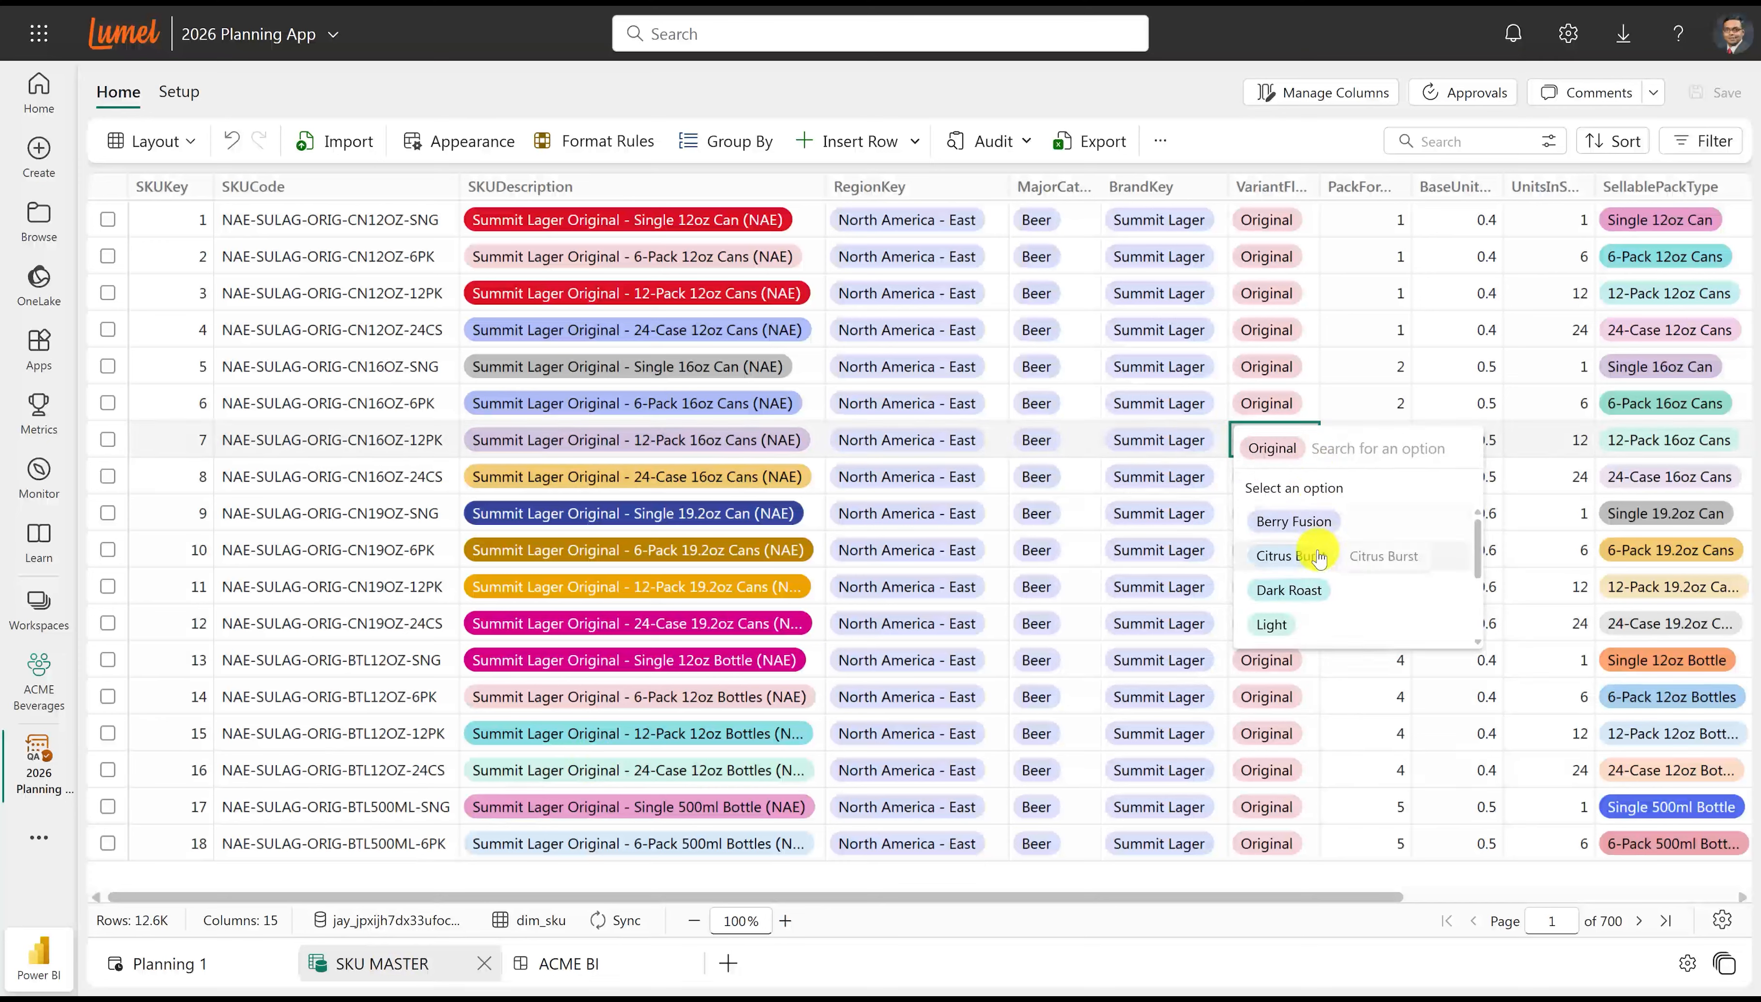
scroll(1318, 561, down, 3)
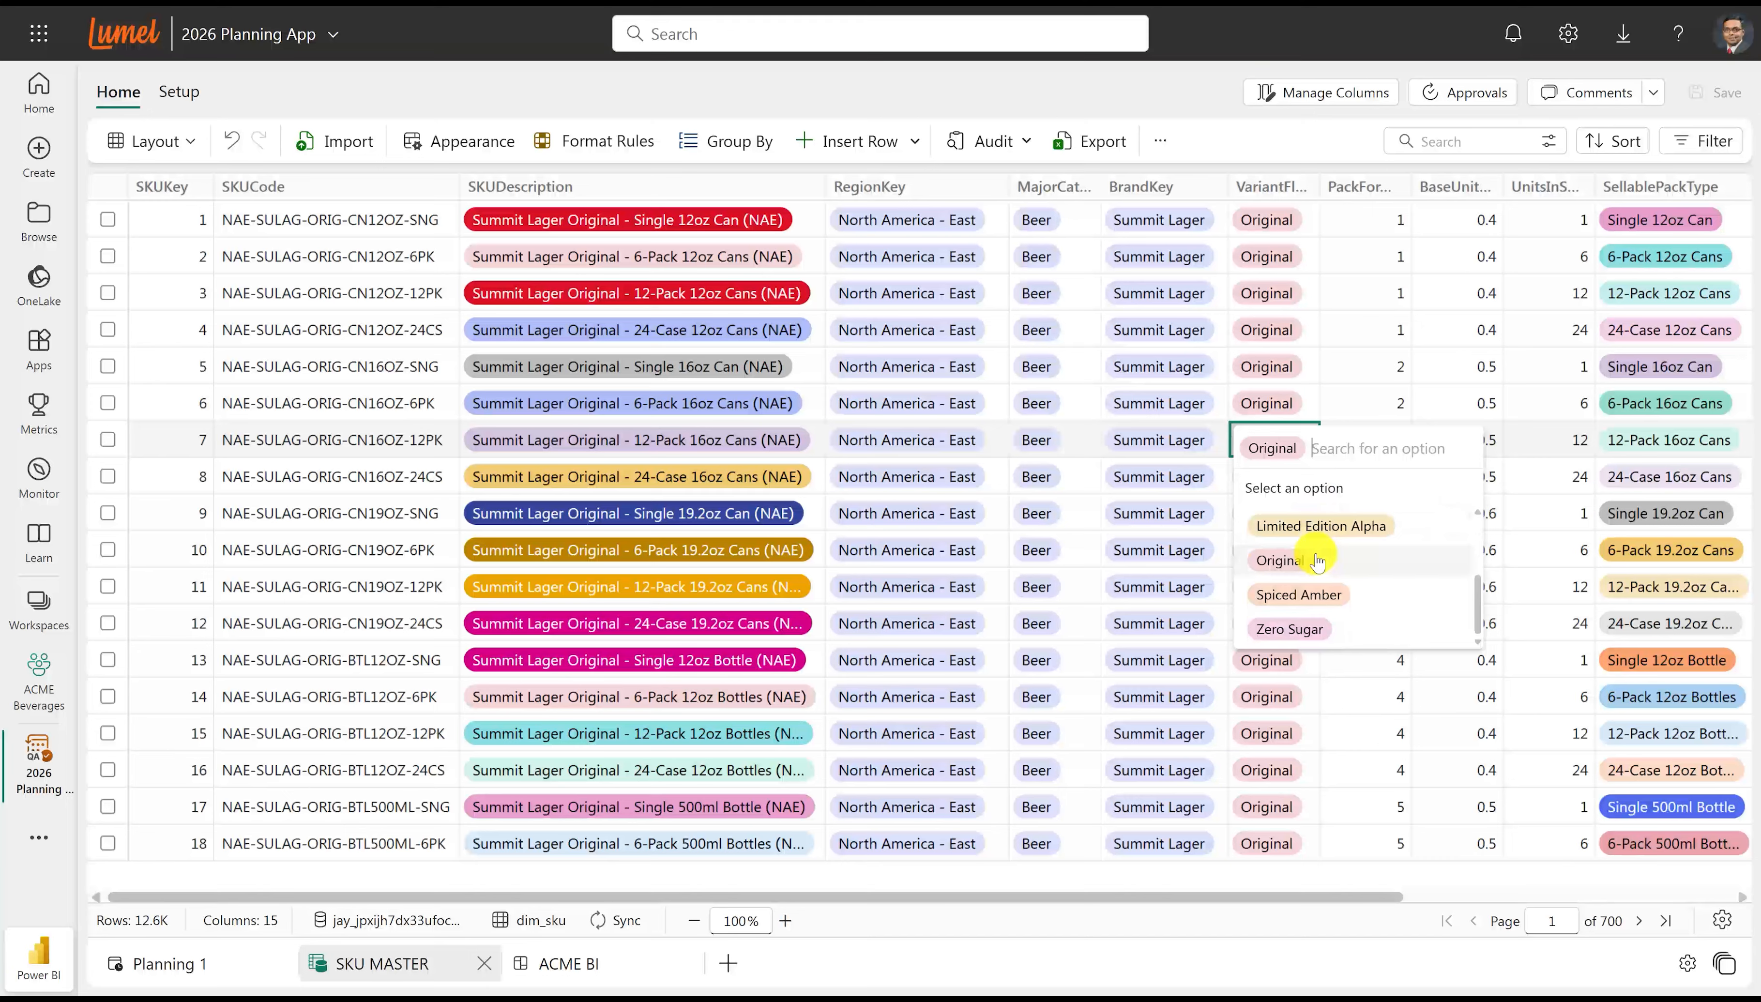
click(1265, 144)
click(1265, 143)
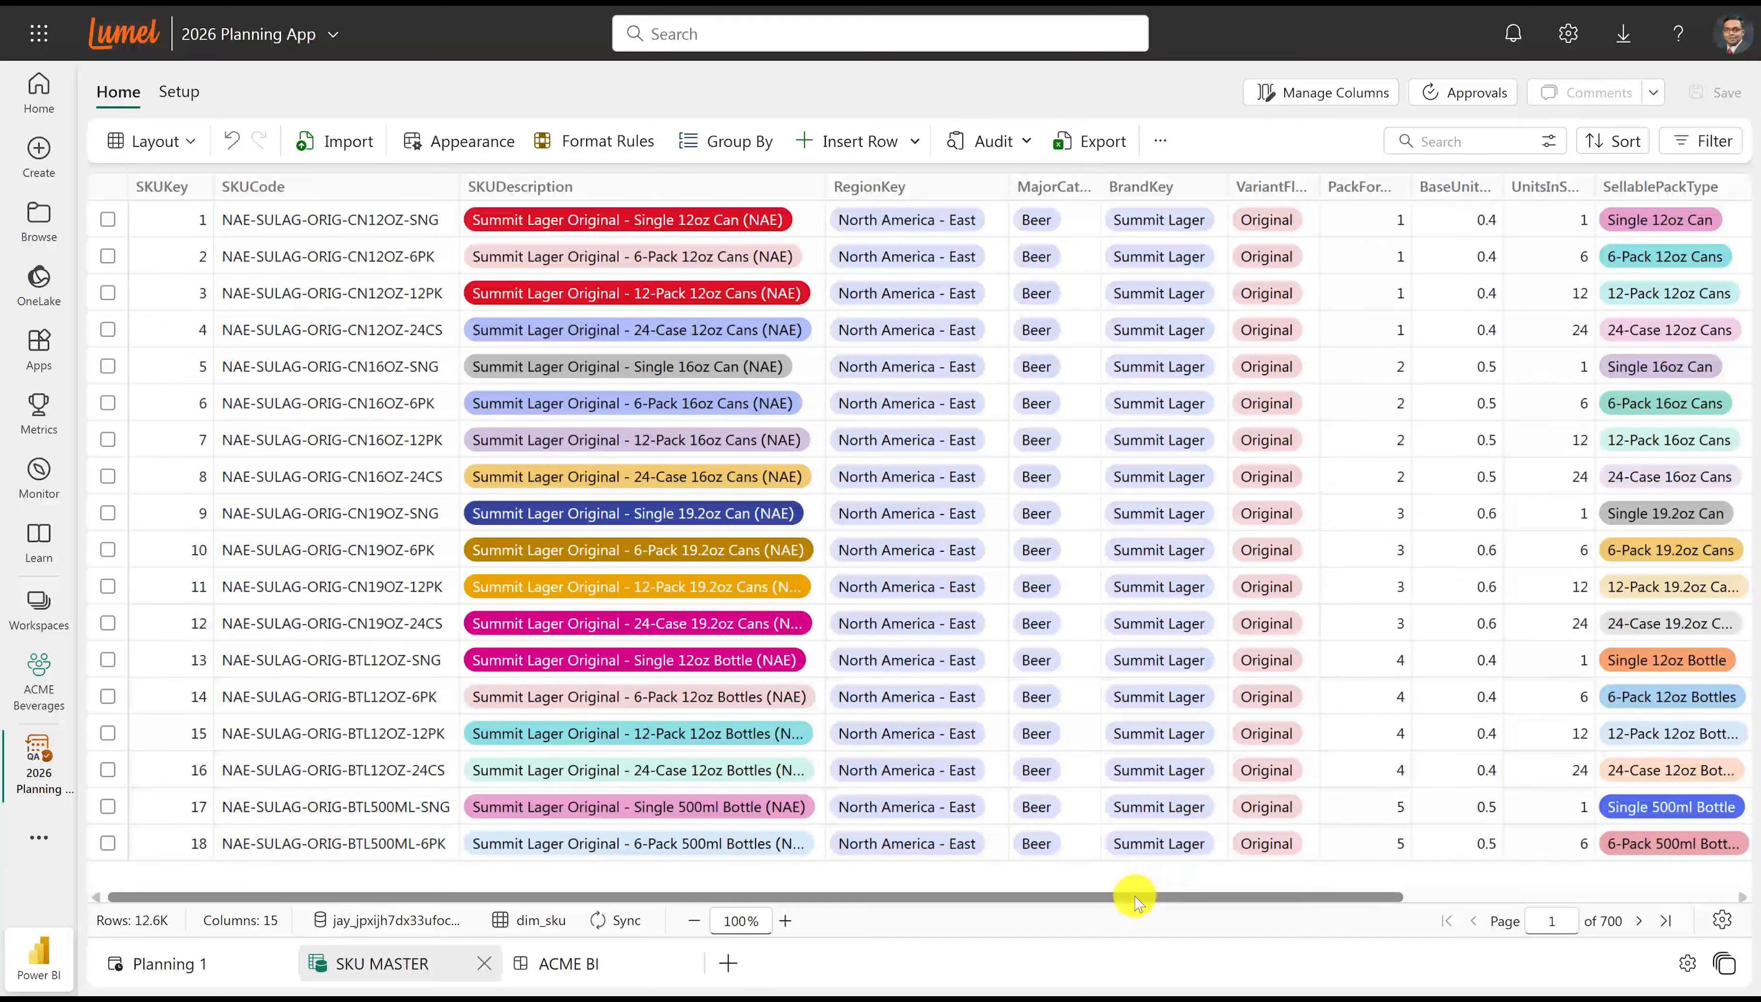
drag(1134, 900, 1053, 900)
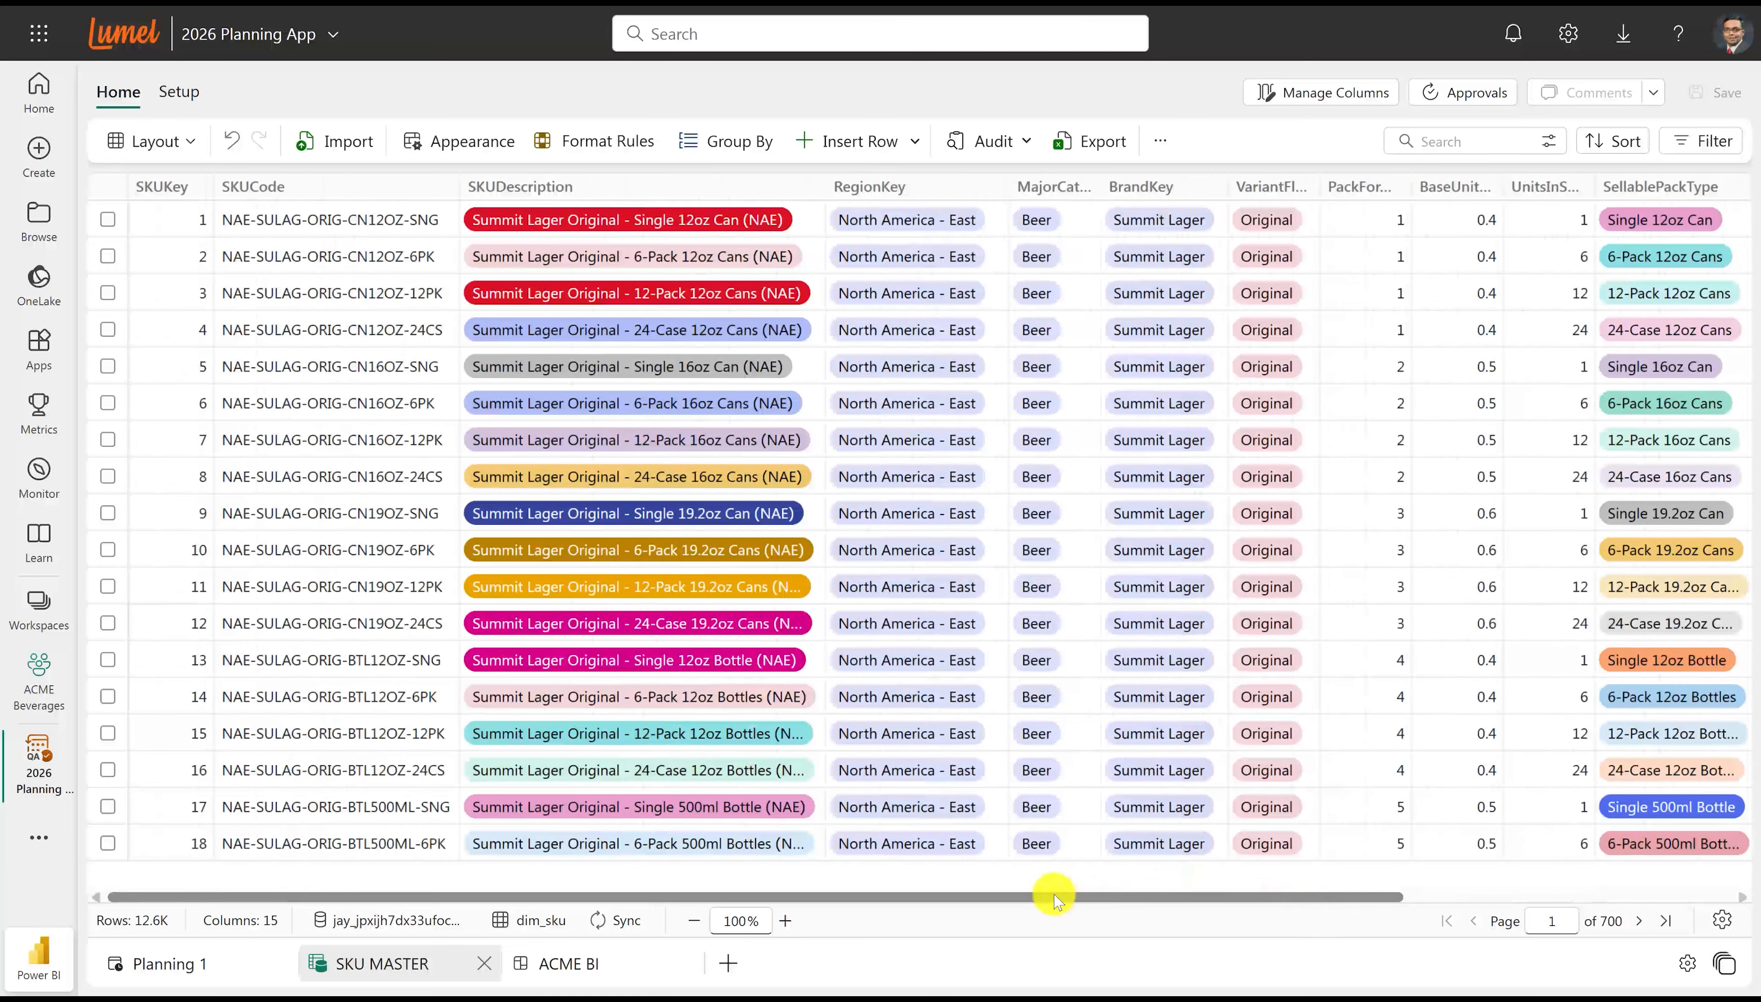
Open the ACME BI report and look through its available data display and visualization elements.
click(607, 975)
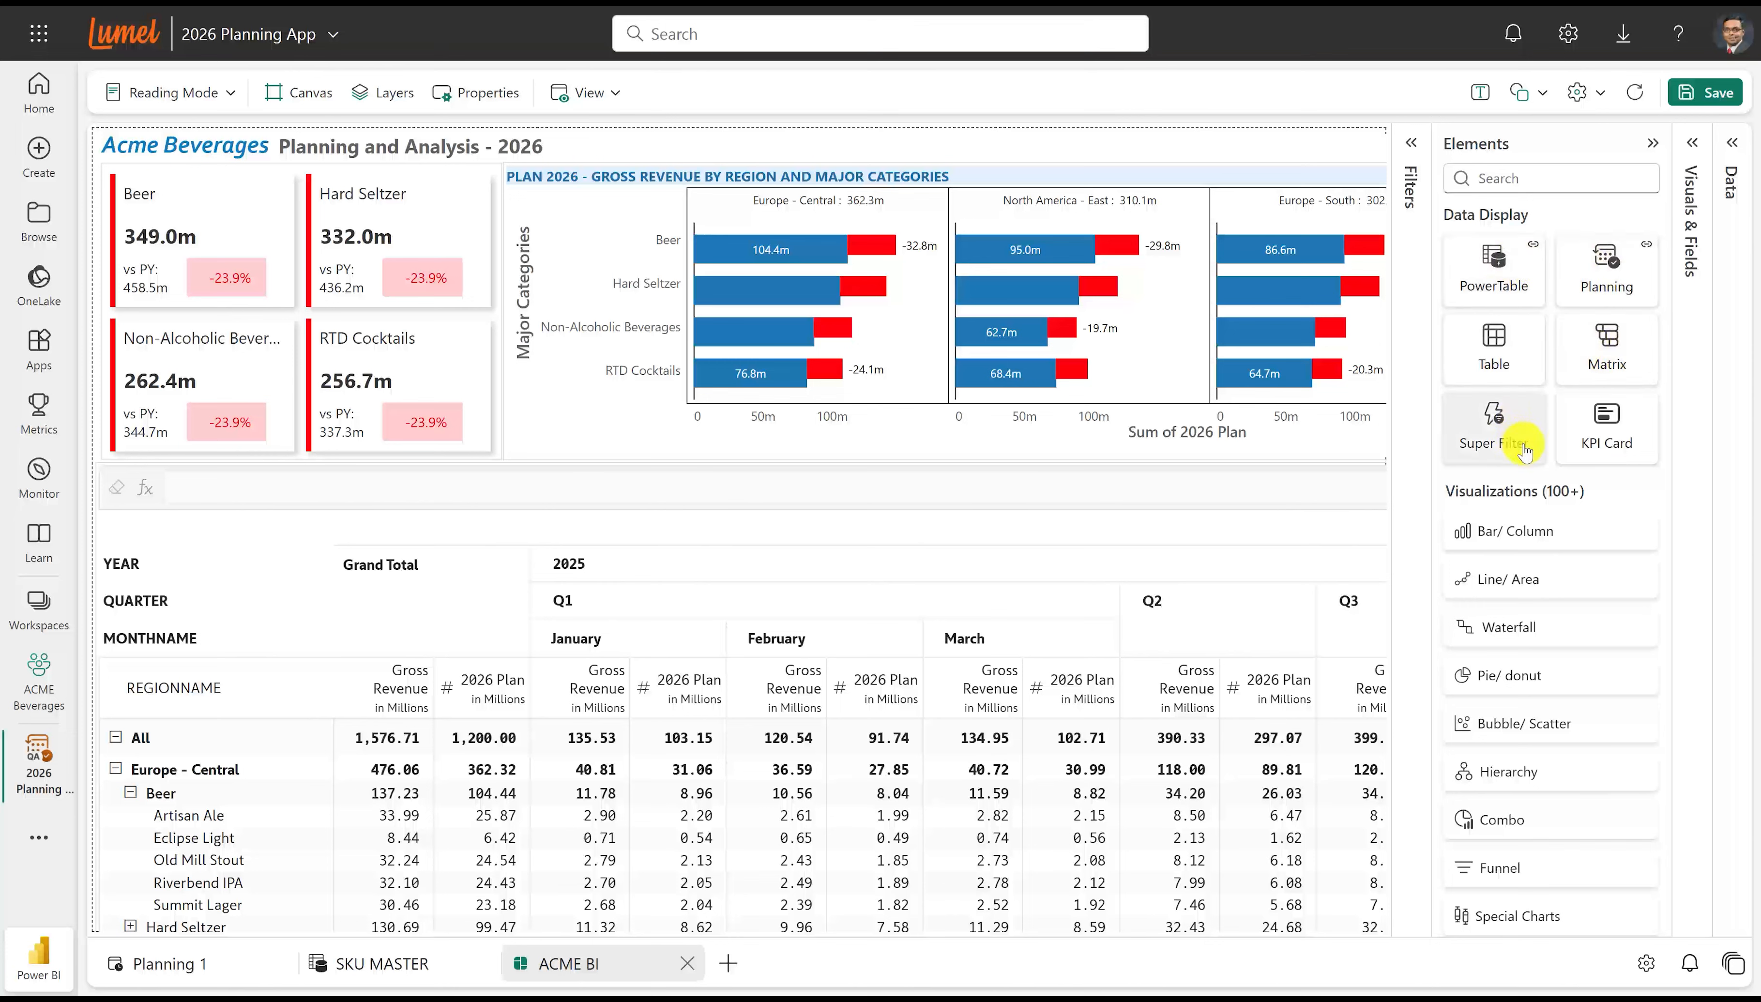
scroll(1577, 698, down, 3)
scroll(1572, 703, up, 3)
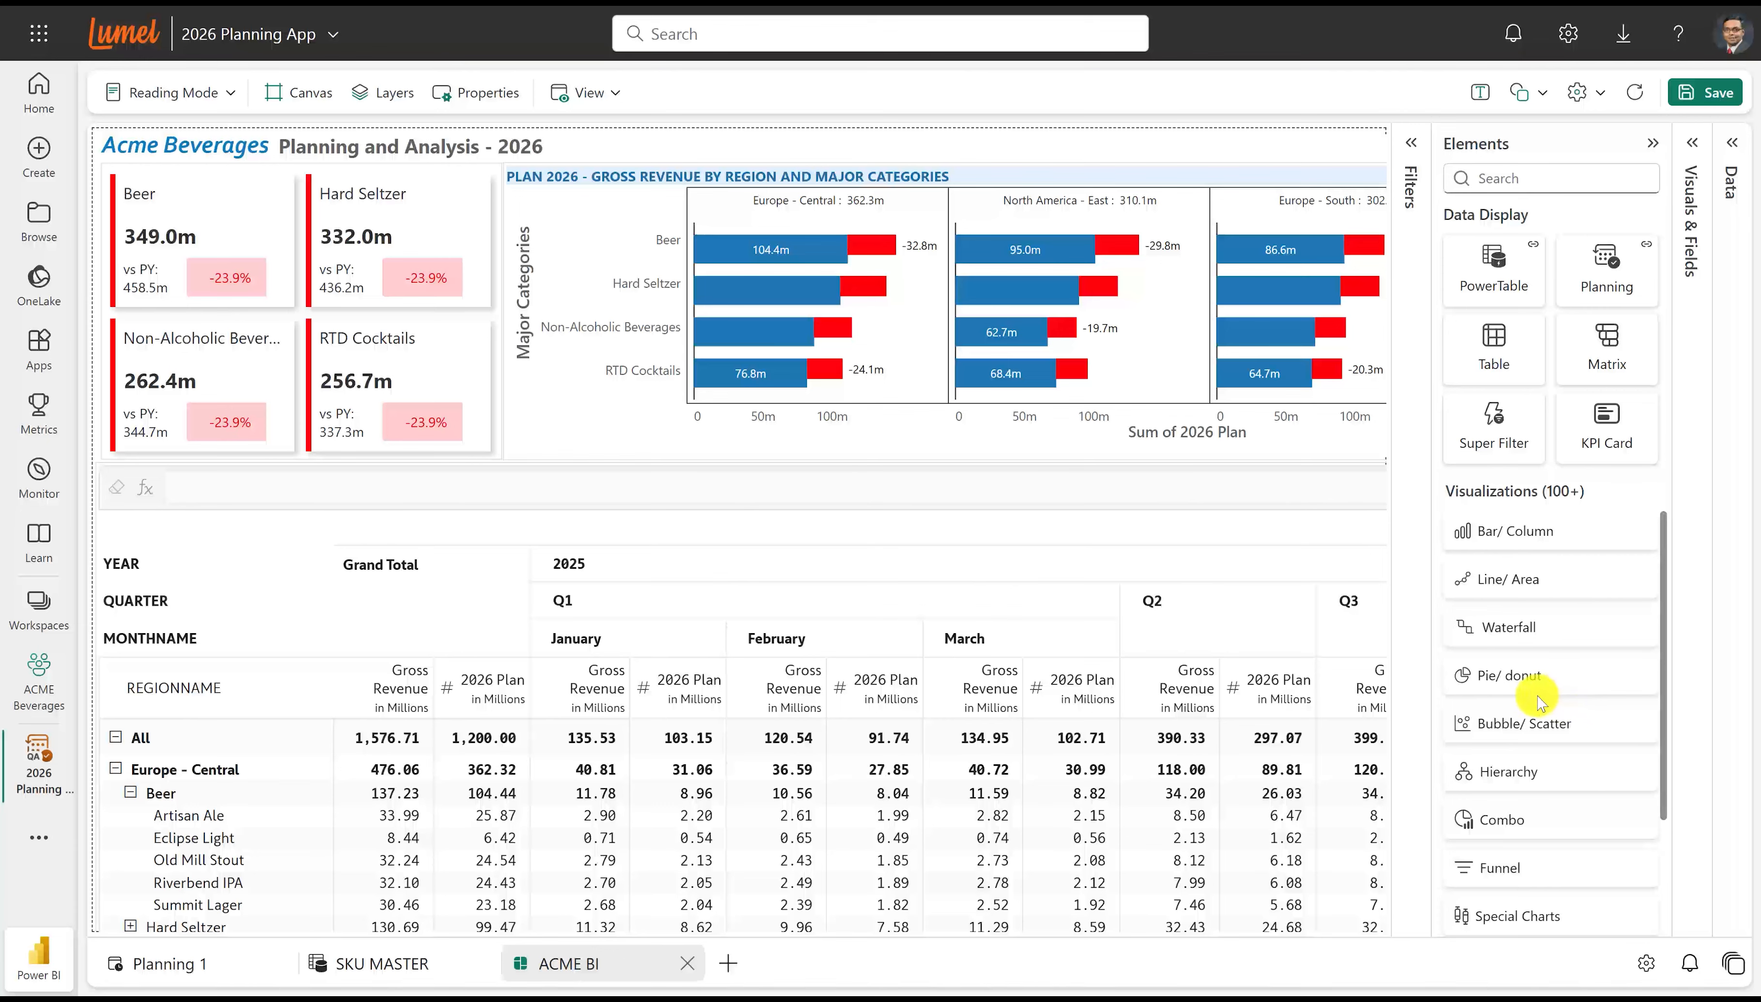
Switch the ACME BI report to reading mode and set the Grand Total 2026 Plan for All to 2b.
click(116, 101)
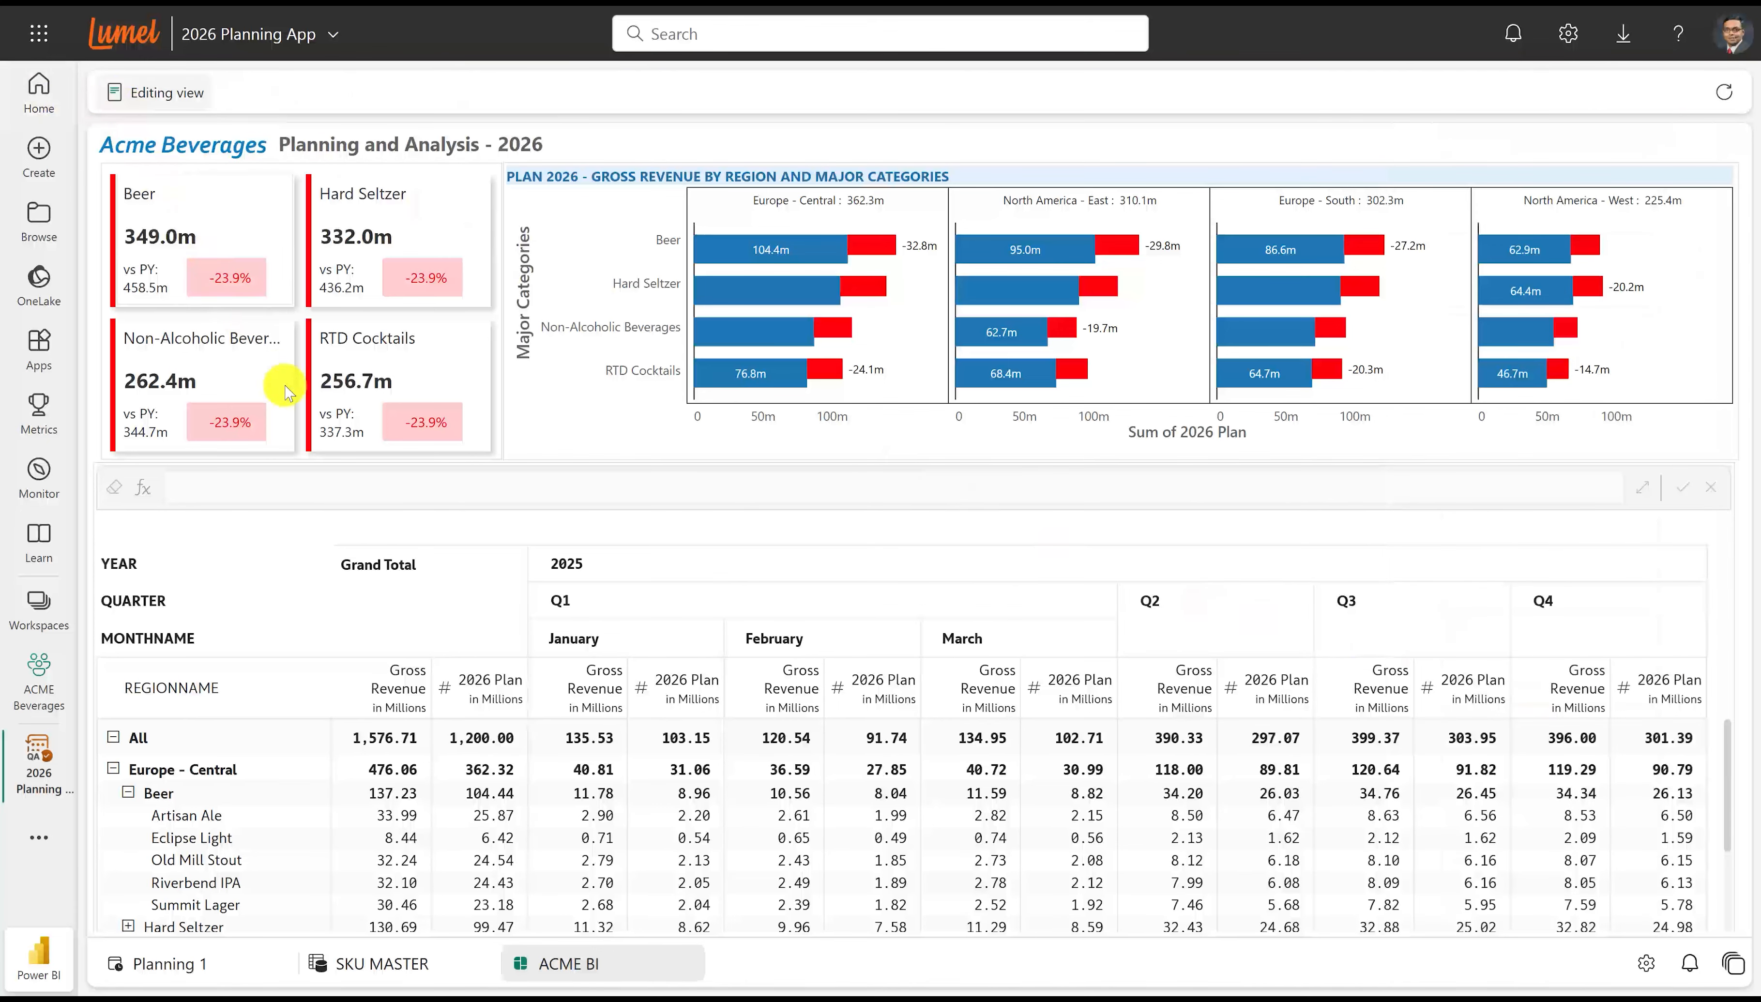
click(497, 693)
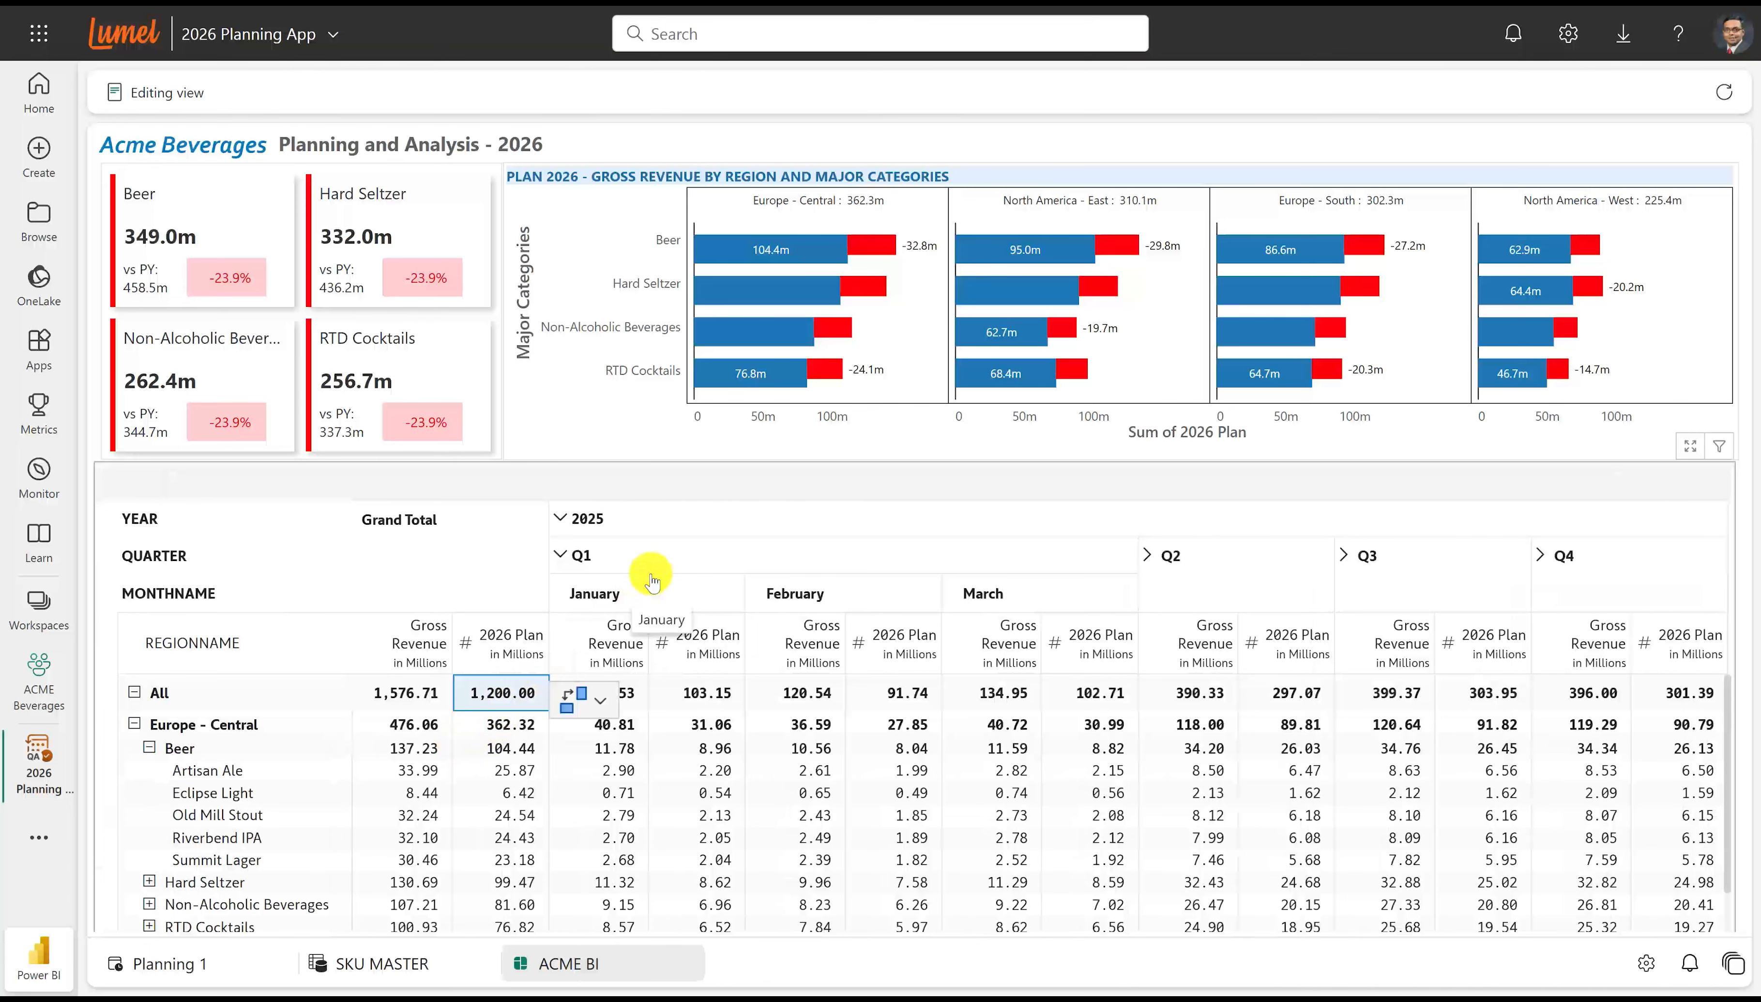
text(2b)
key(Return)
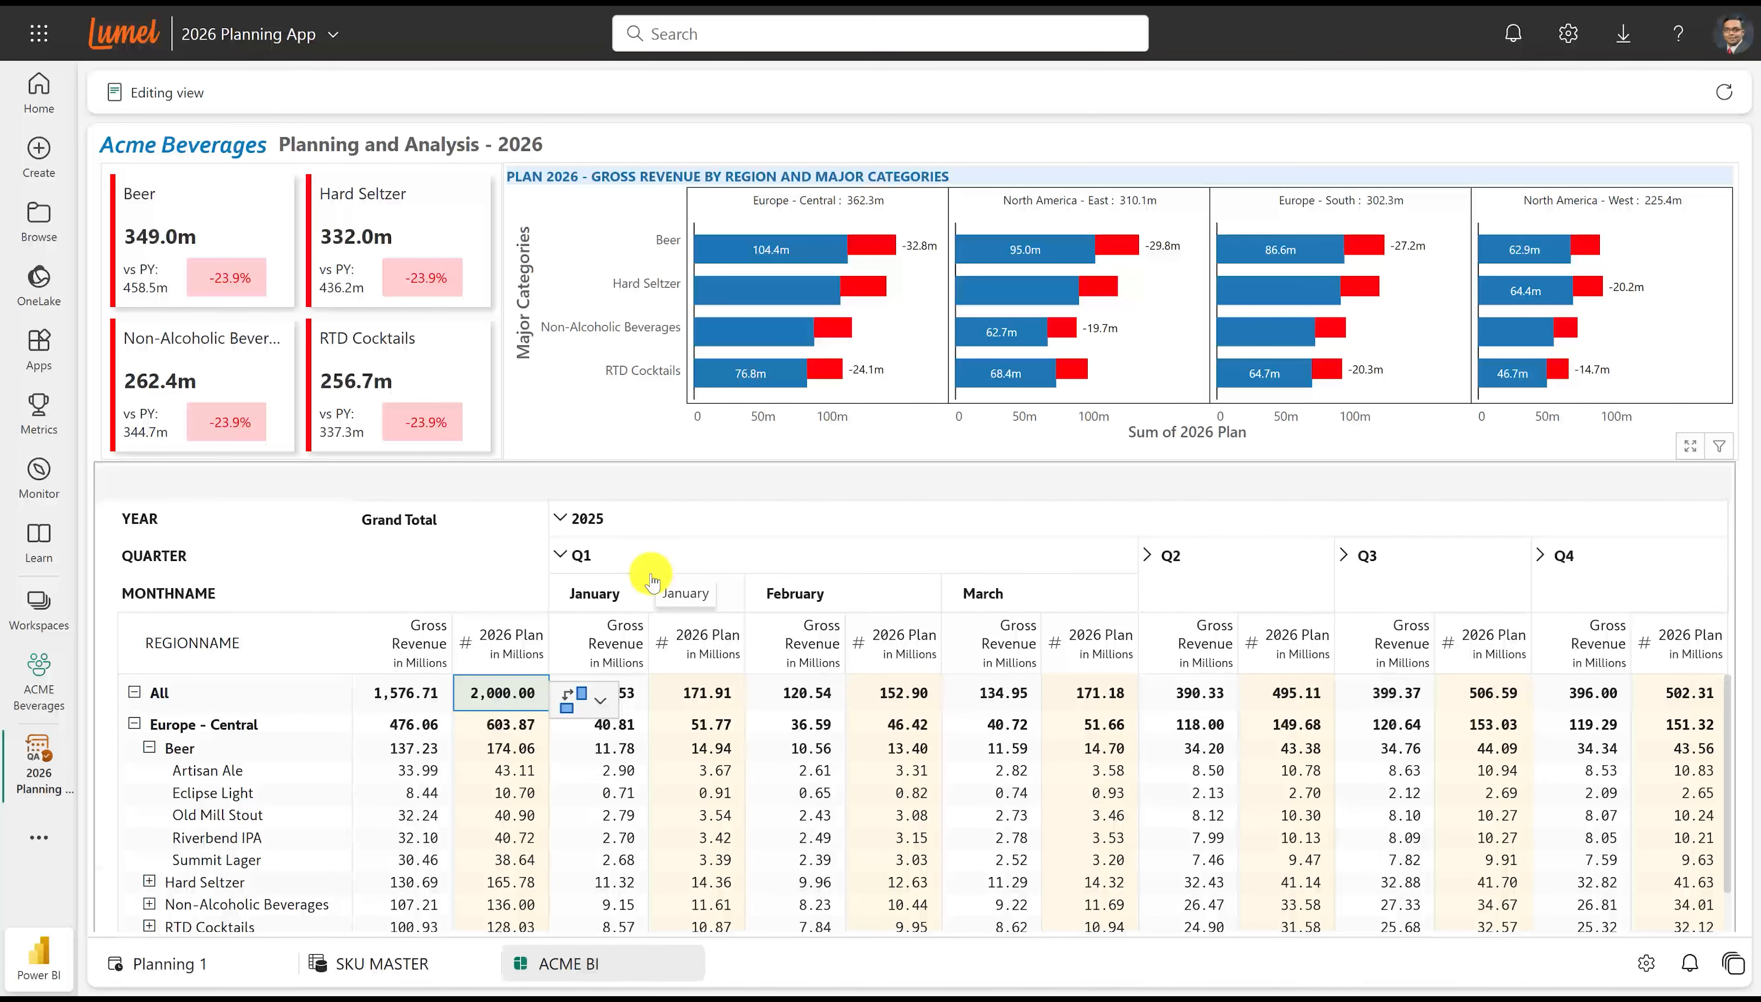